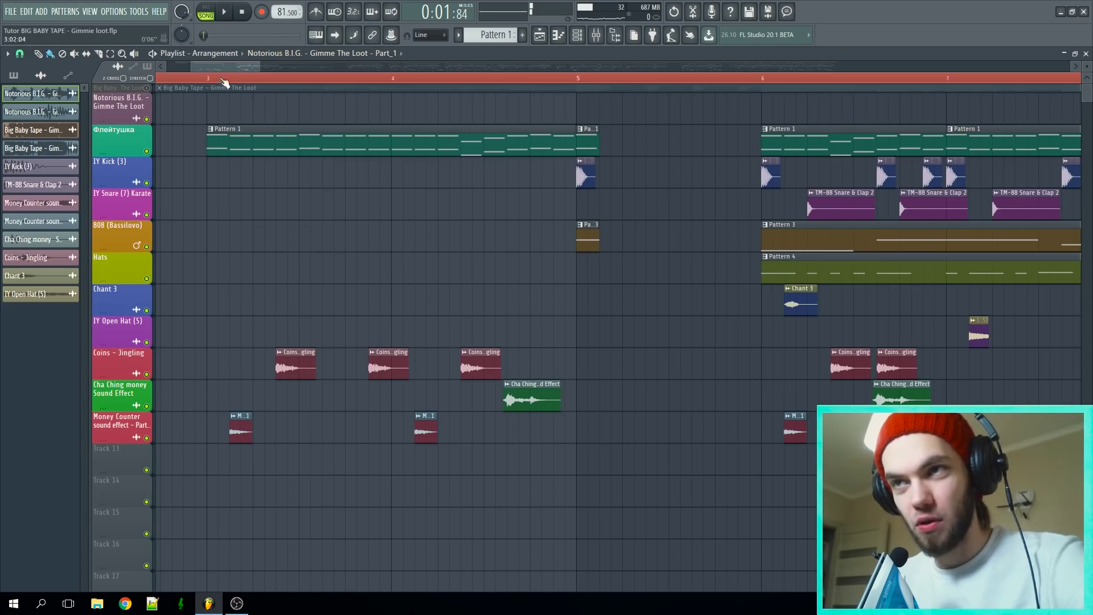
Step: Play the arrangement from bar 3 and examine the flute melody of Pattern 1 in the piano roll
{"action": "left_click", "coordinate": [212, 78]}
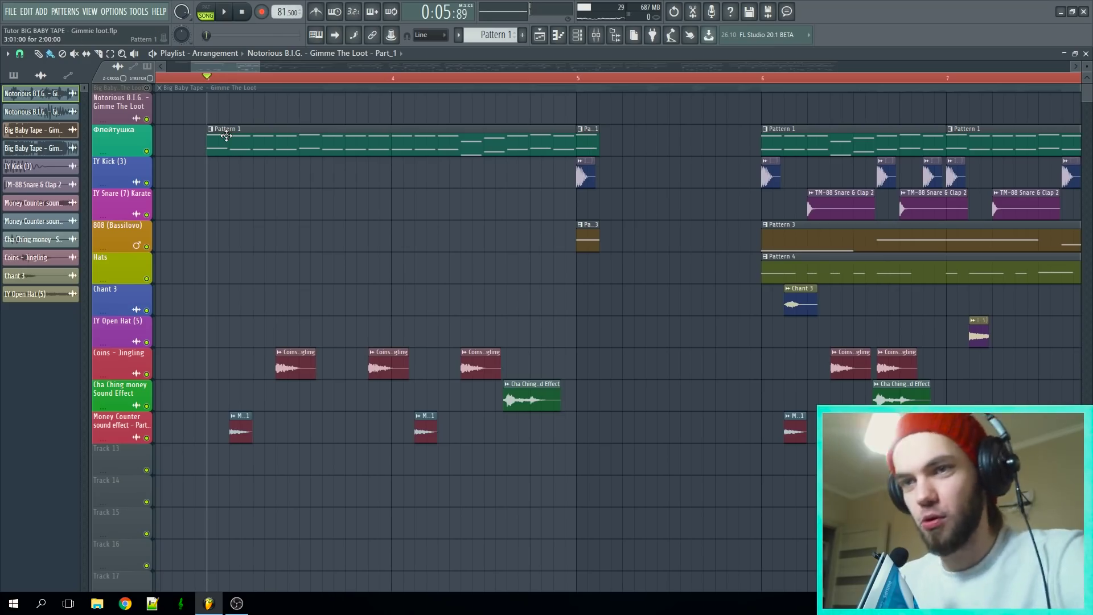
{"action": "key", "text": "space"}
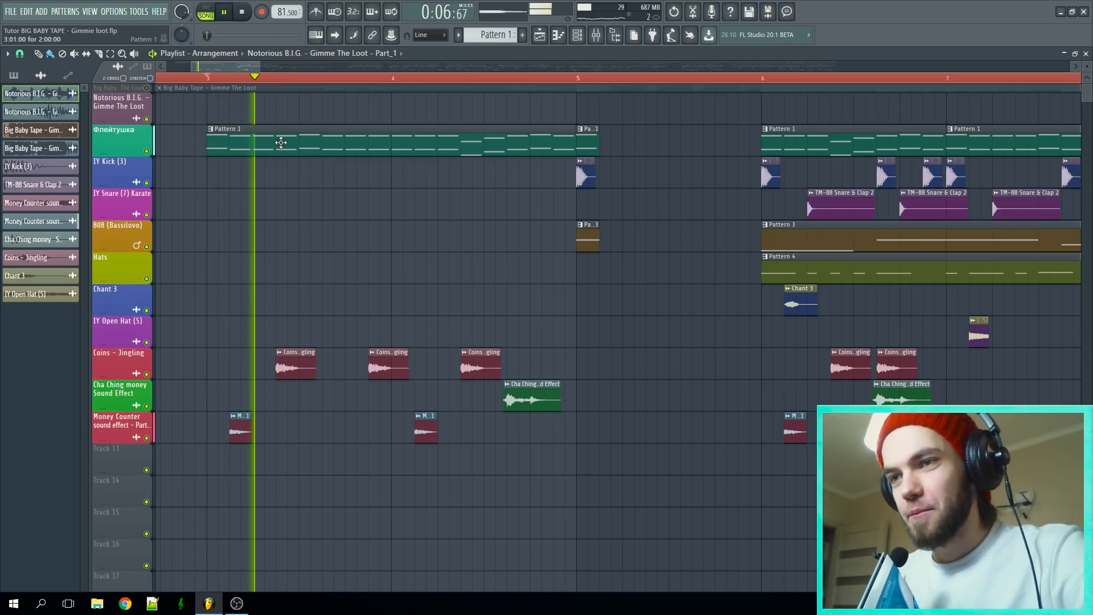
{"action": "double_click", "coordinate": [247, 144]}
{"action": "scroll", "coordinate": [248, 190], "scroll_direction": "down", "scroll_amount": 5, "text": "ctrl"}
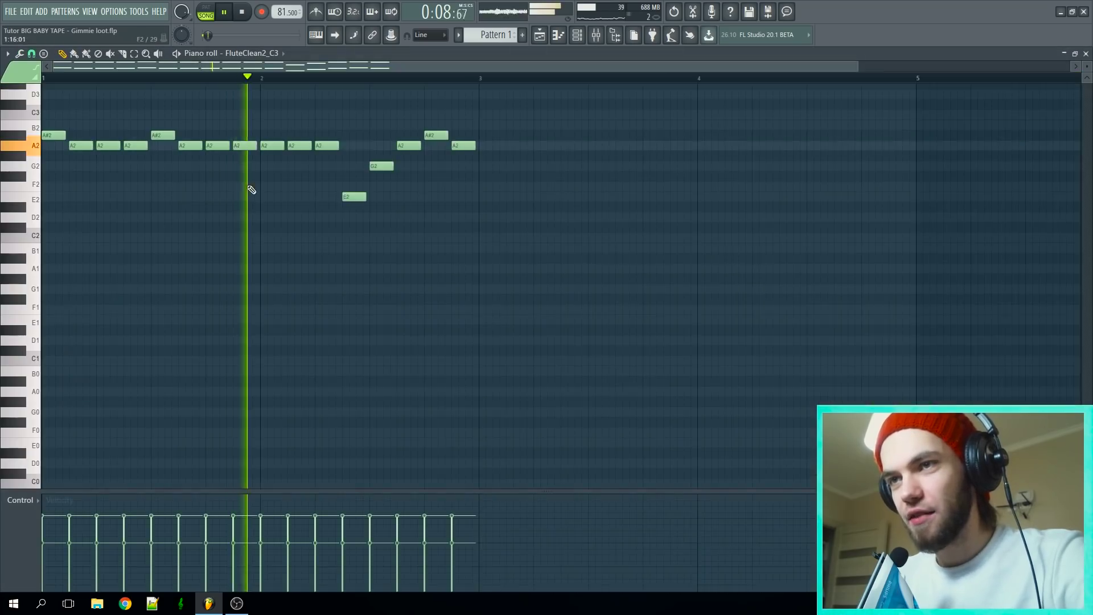
{"action": "scroll", "coordinate": [102, 200], "scroll_direction": "up", "scroll_amount": 4}
{"action": "scroll", "coordinate": [52, 241], "scroll_direction": "up", "scroll_amount": 3}
{"action": "key", "text": "space"}
{"action": "scroll", "coordinate": [52, 243], "scroll_direction": "up", "scroll_amount": 2, "text": "ctrl"}
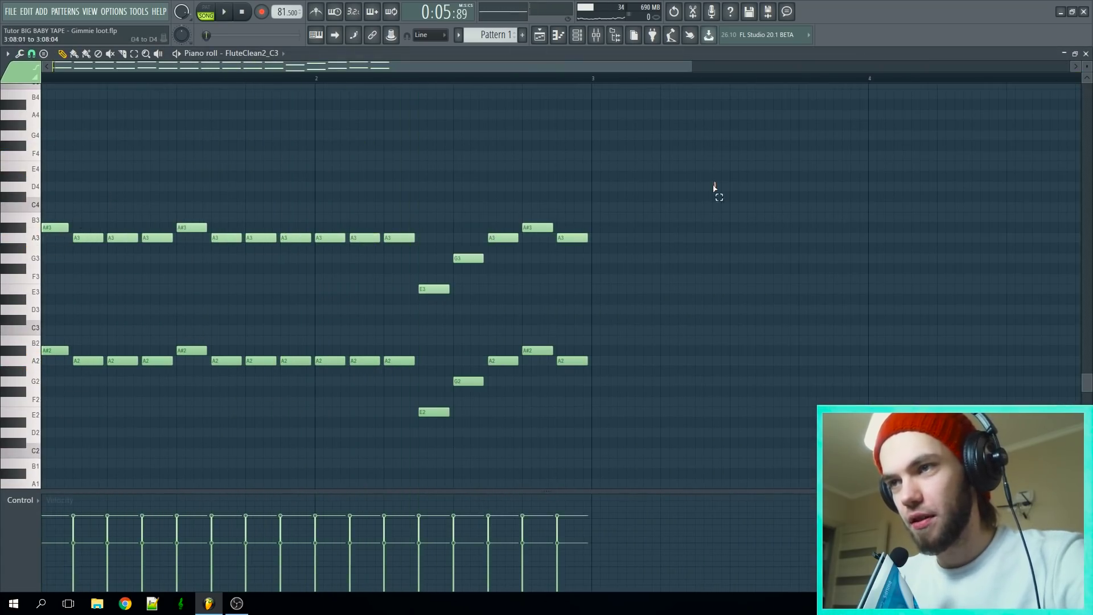
Step: Select the upper-octave flute notes and the lower-octave ones in turn to compare them, and clear the selection
{"action": "left_click_drag", "start_coordinate": [715, 188], "coordinate": [46, 301]}
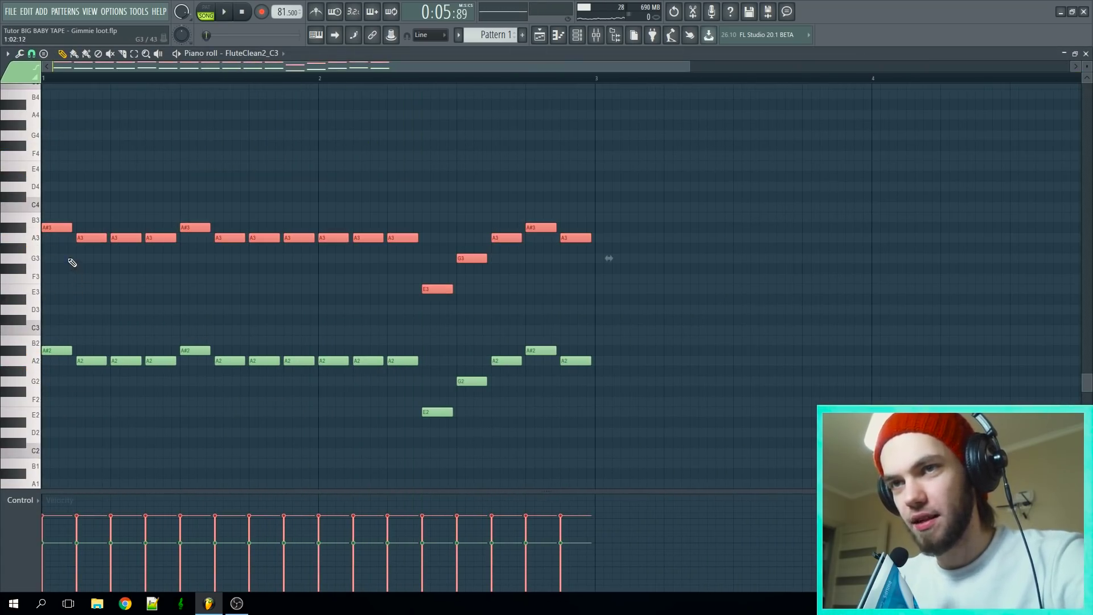
{"action": "left_click_drag", "start_coordinate": [56, 228], "coordinate": [47, 349], "text": "shift"}
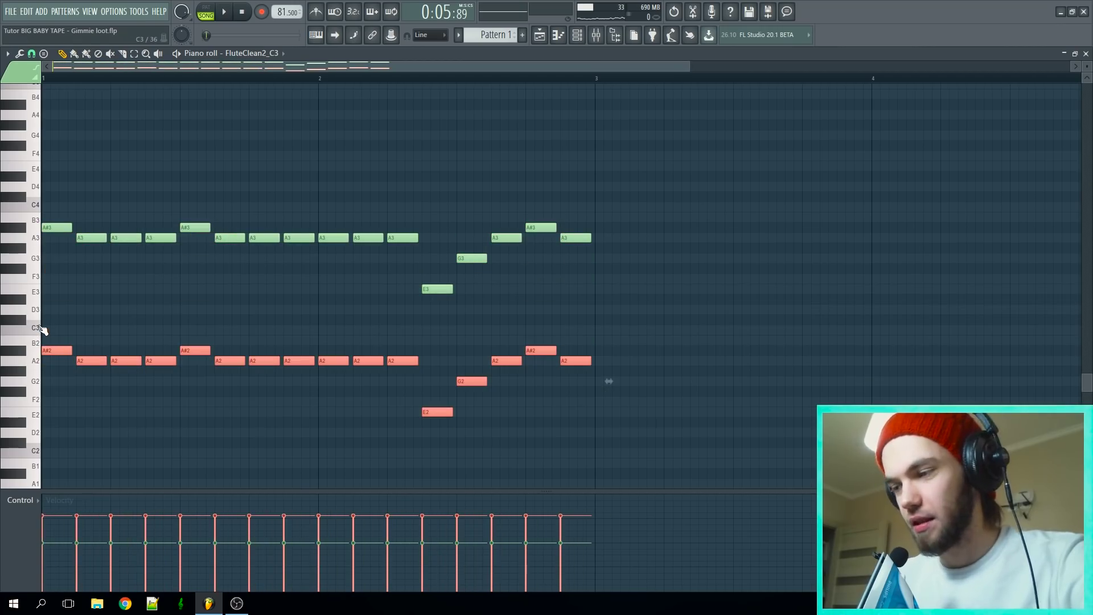
{"action": "left_click", "coordinate": [40, 326], "text": "ctrl"}
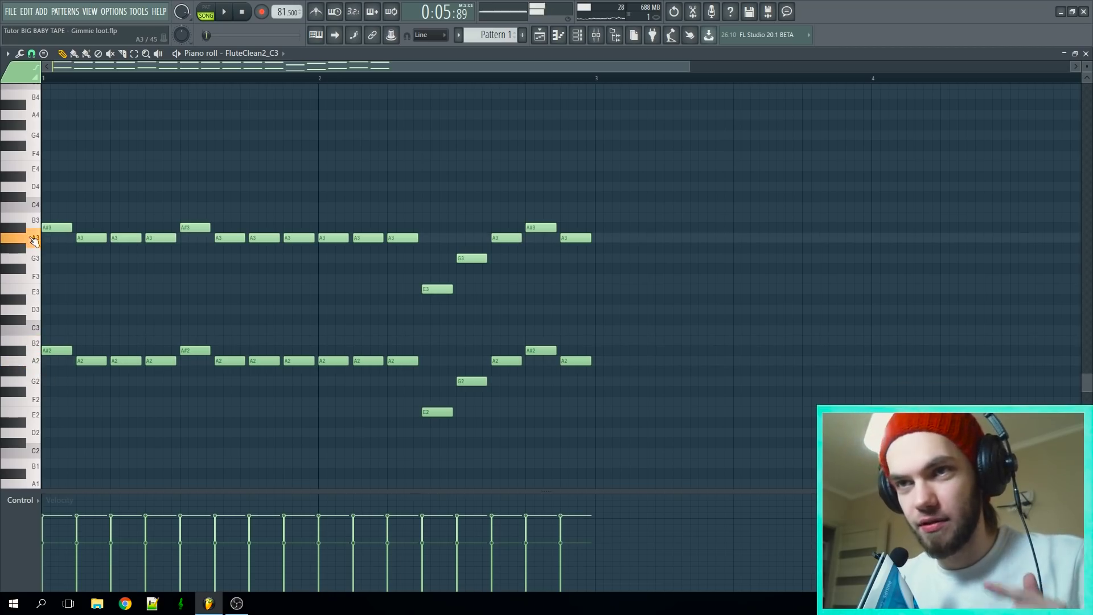
{"action": "key", "text": "space"}
{"action": "key", "text": "space"}
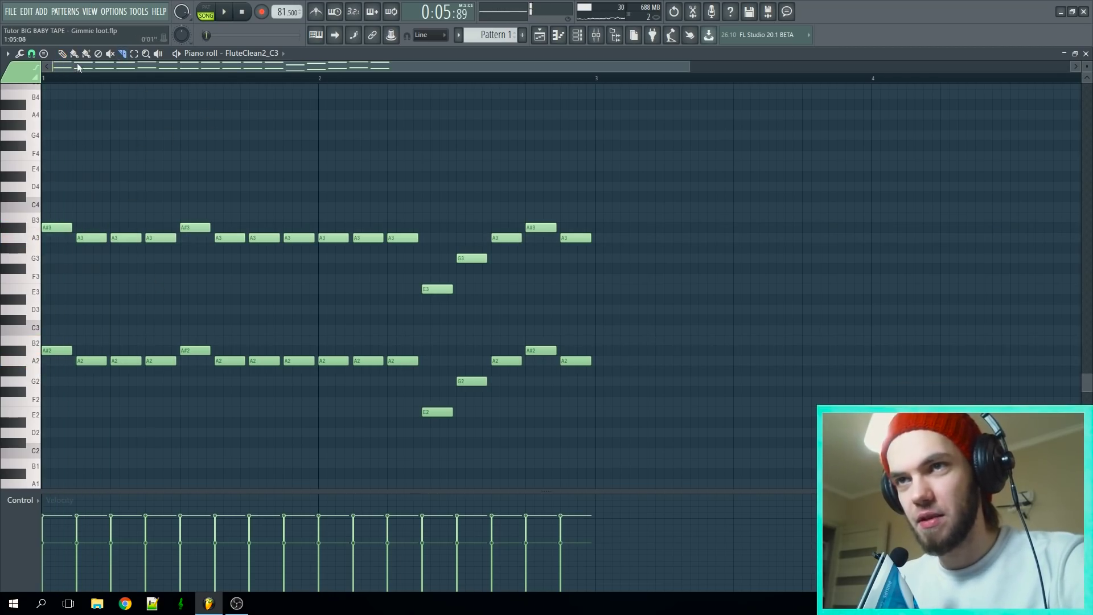
Step: Delete the lower-octave flute notes, play the melody without them, and undo the deletion
{"action": "left_click_drag", "start_coordinate": [656, 437], "coordinate": [2, 304]}
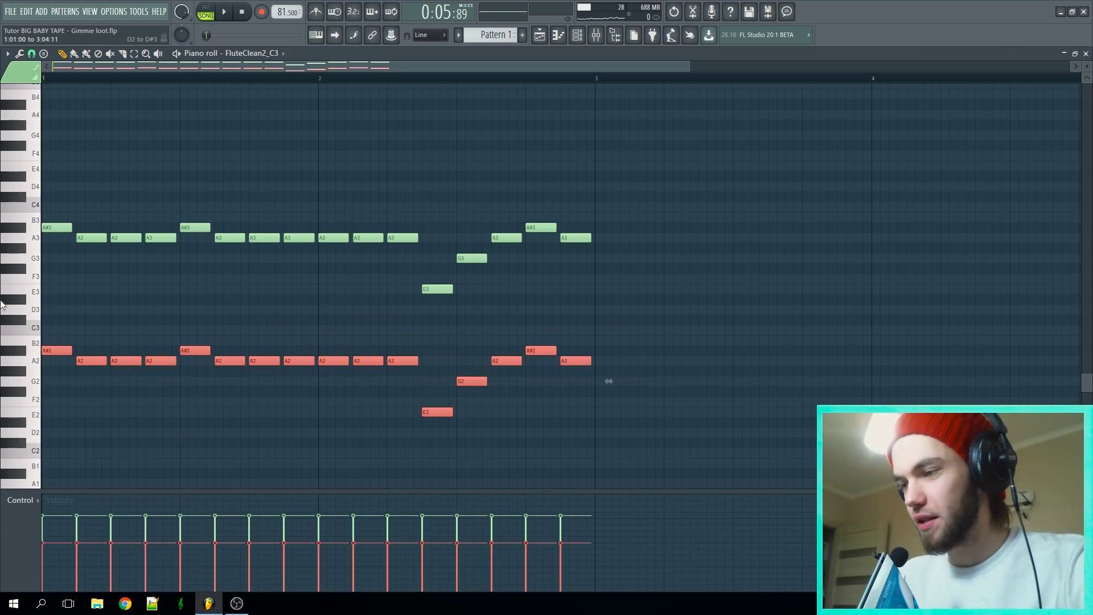
{"action": "key", "text": "Delete"}
{"action": "key", "text": "space"}
{"action": "key", "text": "space"}
{"action": "key", "text": "ctrl+z"}
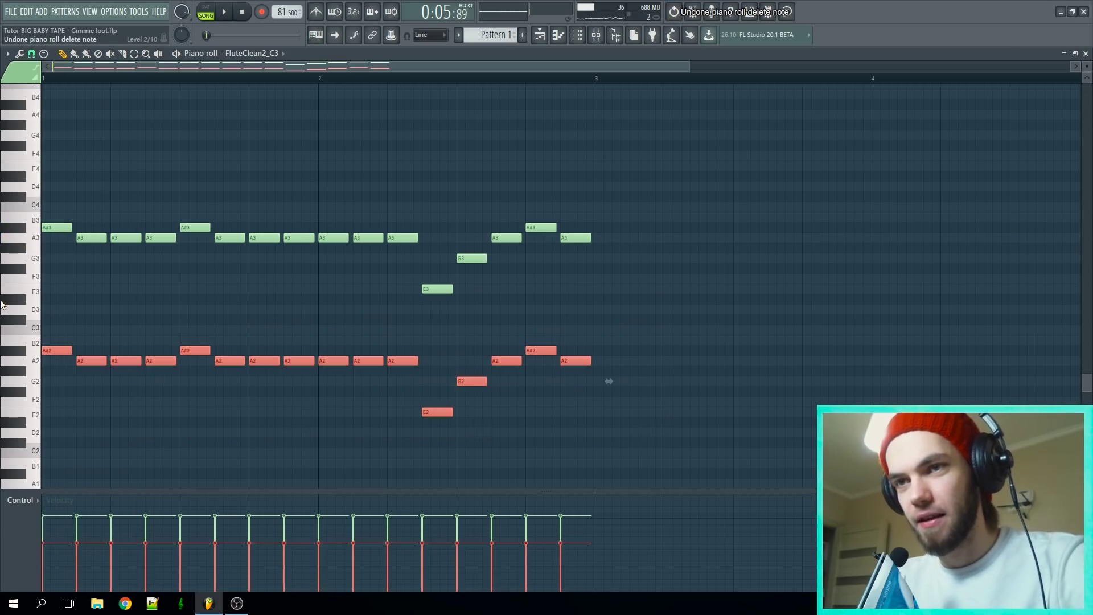
{"action": "key", "text": "ctrl+z"}
{"action": "key", "text": "ctrl+z"}
{"action": "key", "text": "space"}
{"action": "key", "text": "space"}
{"action": "key", "text": "ctrl+d"}
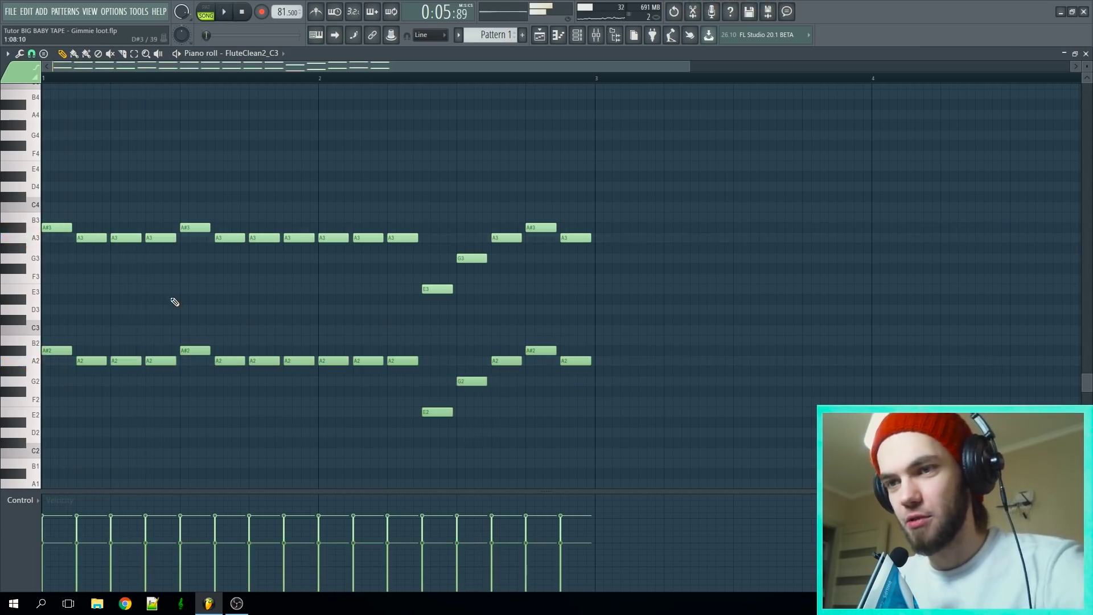
Step: Lower the velocity of all lower-octave flute notes slightly and play the melody
{"action": "left_click_drag", "start_coordinate": [586, 426], "coordinate": [41, 305]}
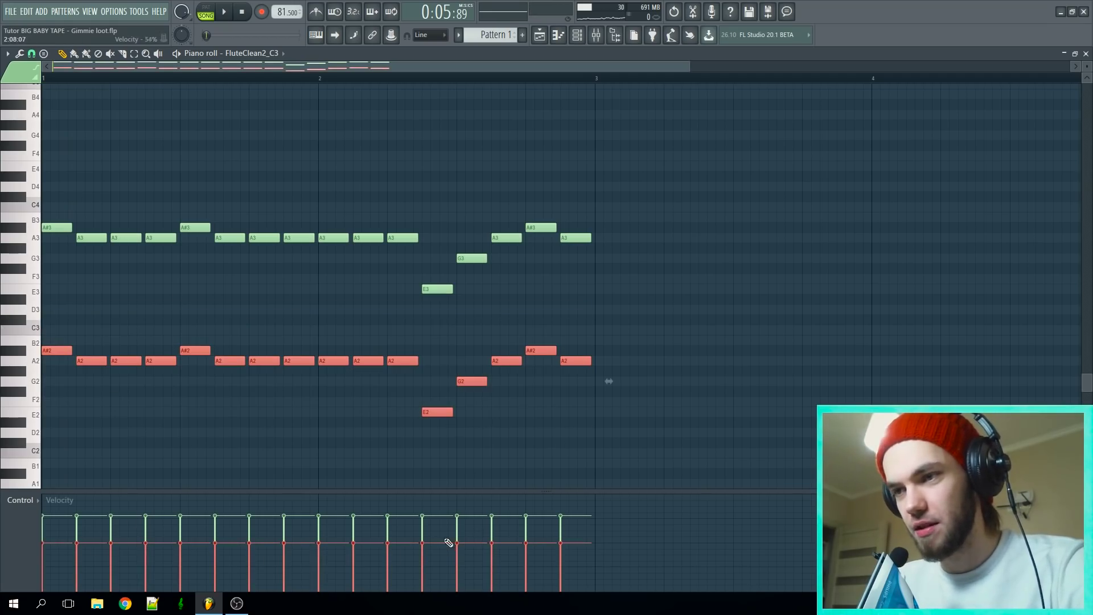
{"action": "left_click_drag", "start_coordinate": [449, 543], "coordinate": [401, 429]}
{"action": "scroll", "coordinate": [400, 428], "scroll_direction": "down", "scroll_amount": 9}
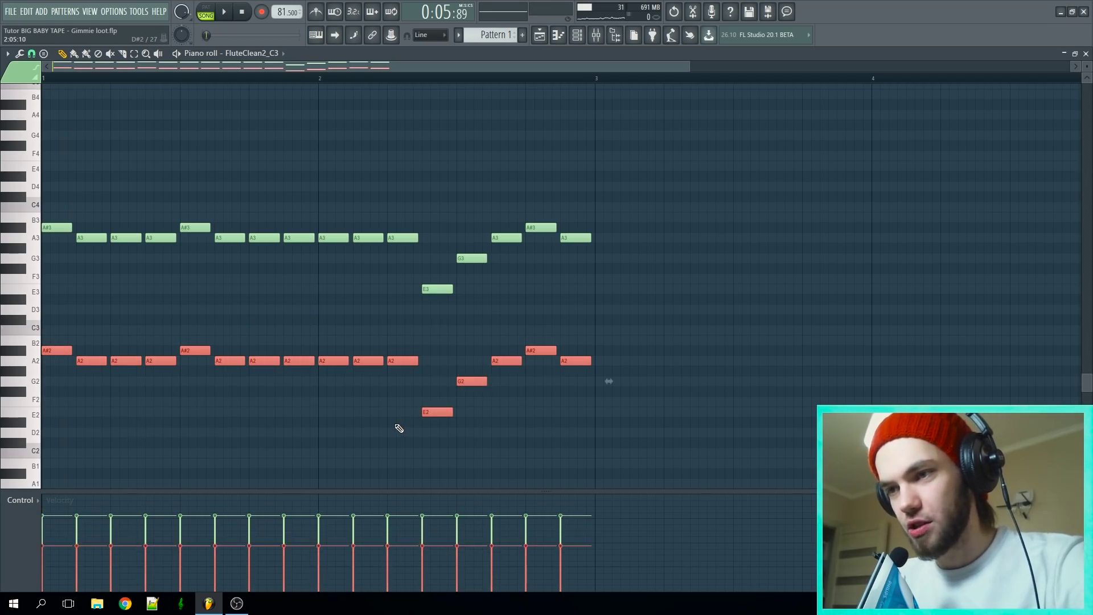
{"action": "scroll", "coordinate": [380, 431], "scroll_direction": "up", "scroll_amount": 1}
{"action": "key", "text": "space"}
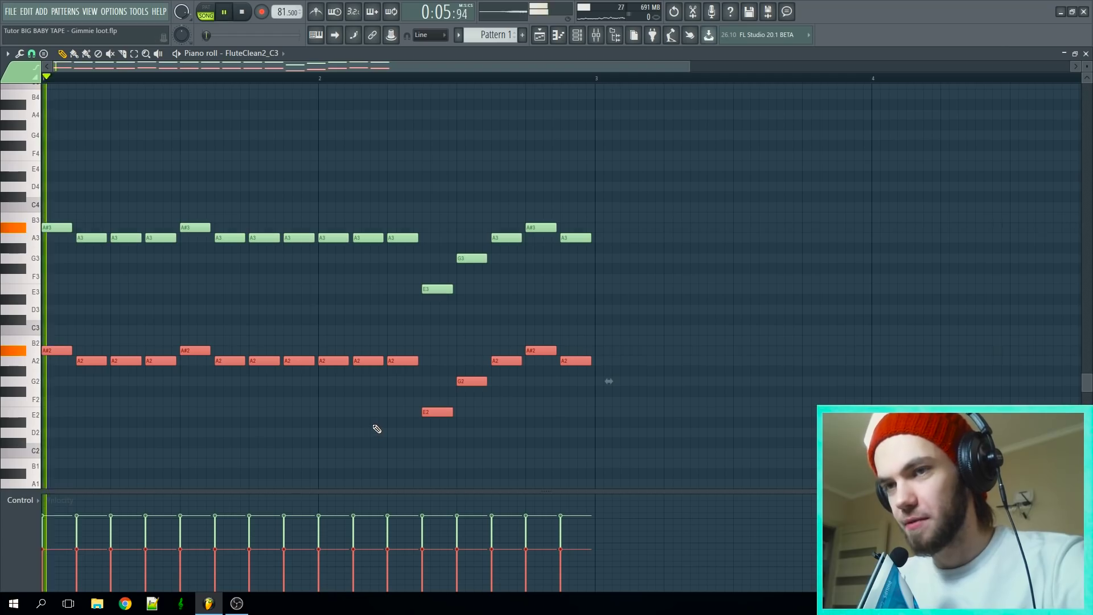
{"action": "left_click", "coordinate": [430, 386]}
{"action": "key", "text": "space"}
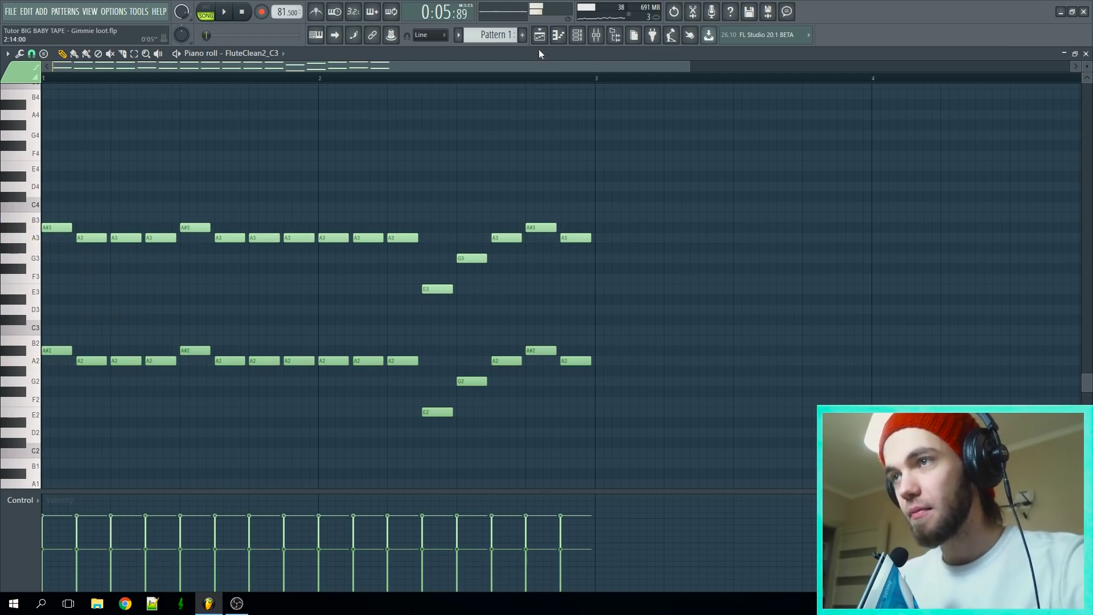
Step: Examine the FluteClean2_C3 channel's sampler settings and return to the playlist
{"action": "left_click", "coordinate": [577, 34]}
{"action": "left_click", "coordinate": [542, 261]}
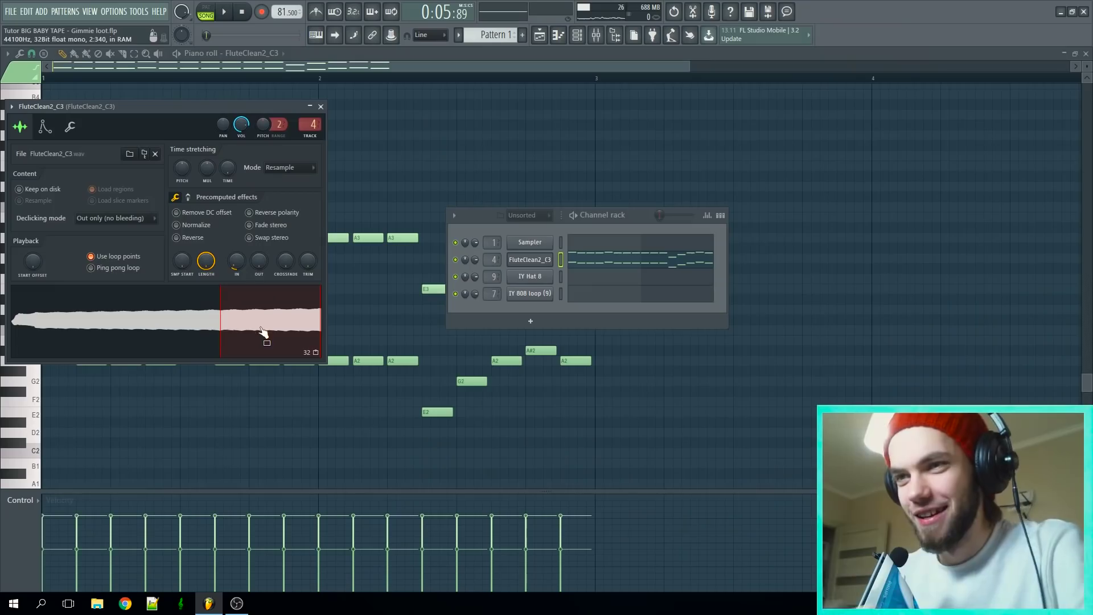
{"action": "right_click", "coordinate": [393, 300]}
{"action": "left_click", "coordinate": [539, 35]}
{"action": "left_click", "coordinate": [539, 35]}
{"action": "left_click", "coordinate": [539, 35]}
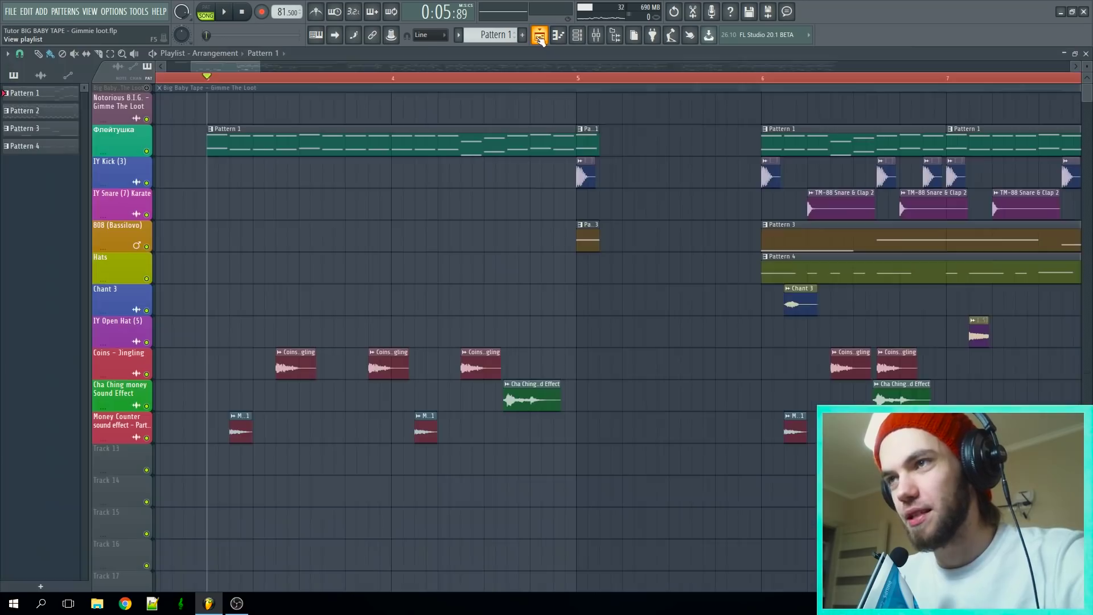
Step: Play the intro and view the sample settings of the first Money Counter clip and the second Coins - Jingling clip
{"action": "scroll", "coordinate": [403, 266], "scroll_direction": "down", "scroll_amount": 2, "text": "ctrl"}
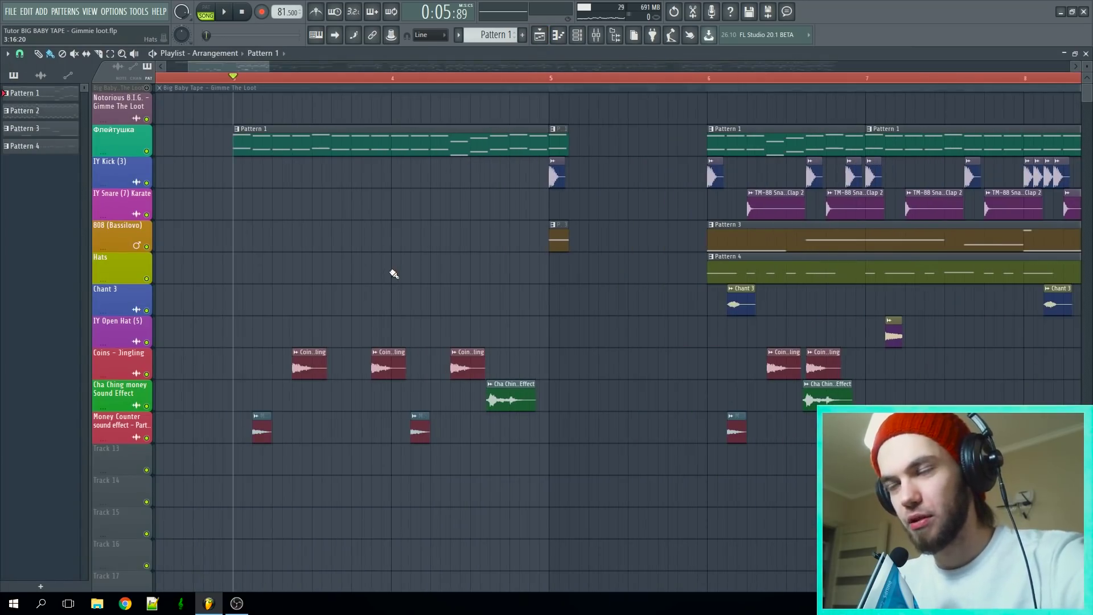
{"action": "key", "text": "space"}
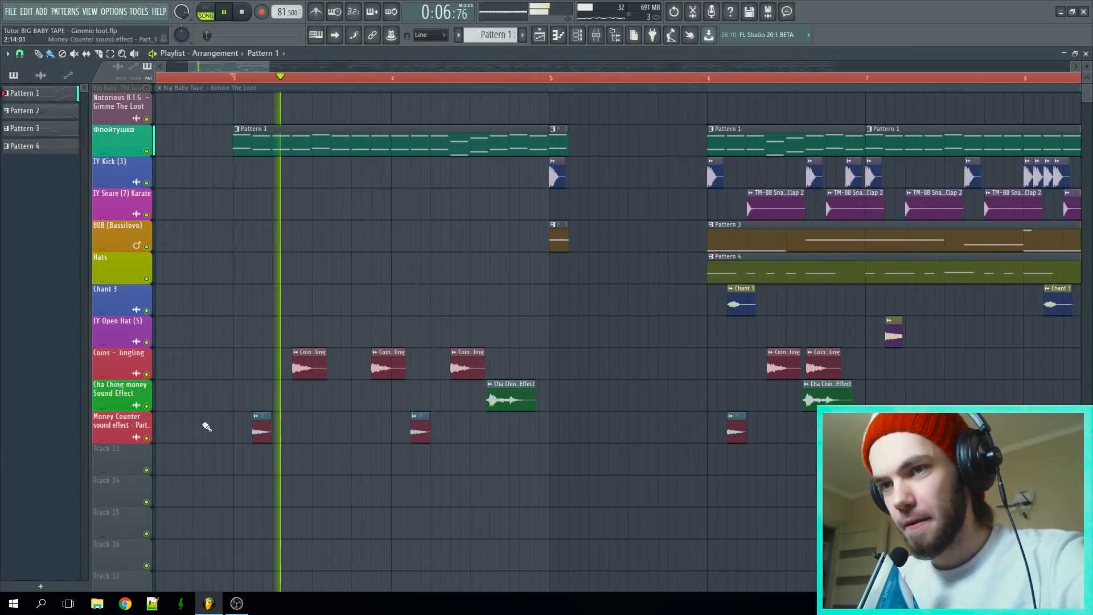
{"action": "left_click", "coordinate": [261, 435]}
{"action": "key", "text": "space"}
{"action": "double_click", "coordinate": [260, 436]}
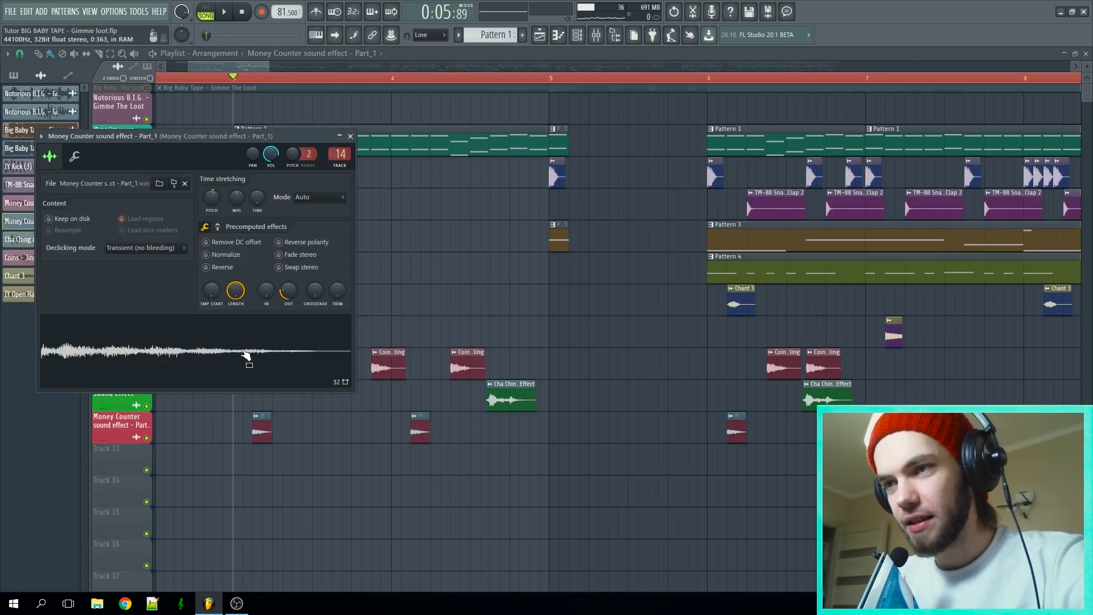
{"action": "double_click", "coordinate": [394, 369]}
{"action": "key", "text": "Escape"}
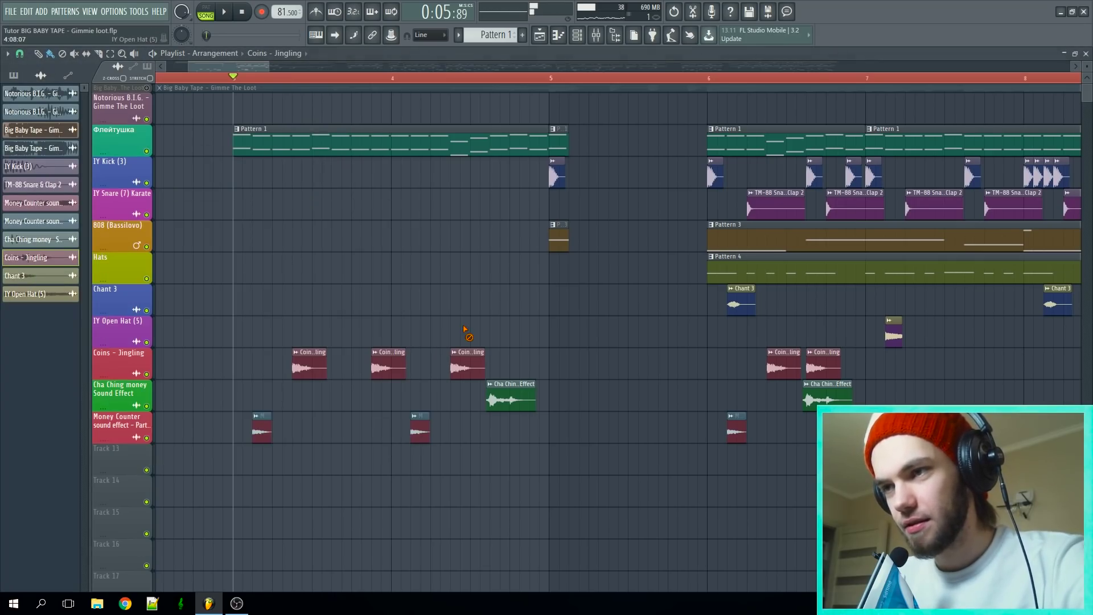
Step: Play the Coins - Jingling, Money Counter and Cha Ching money tracks in solo, and re-enable all other tracks
{"action": "key", "text": "space"}
{"action": "key", "text": "space"}
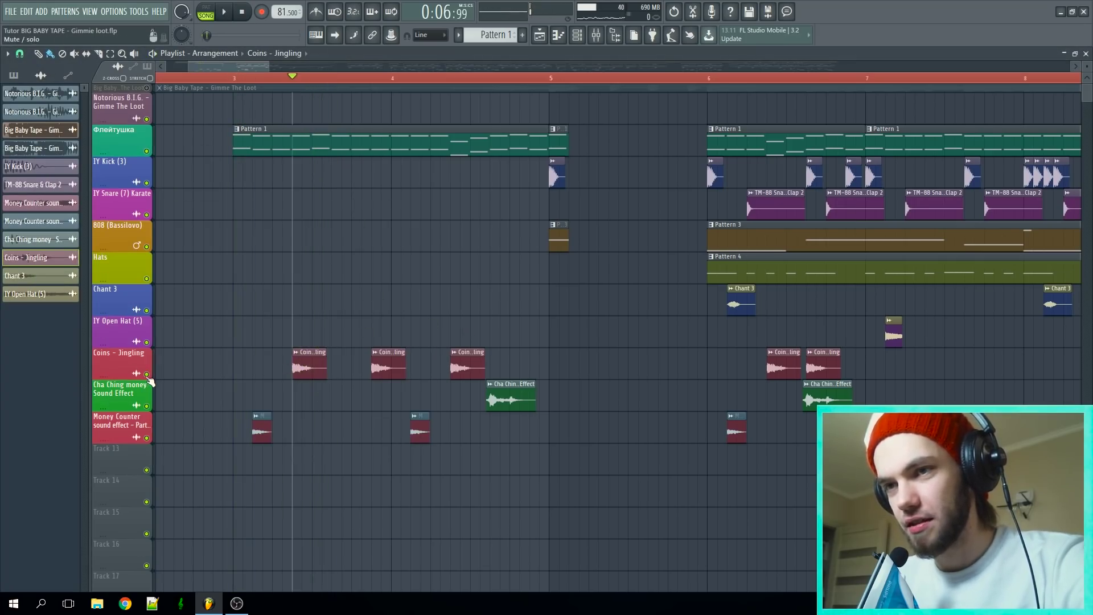
{"action": "right_click", "coordinate": [146, 374]}
{"action": "key", "text": "space"}
{"action": "left_click", "coordinate": [146, 438]}
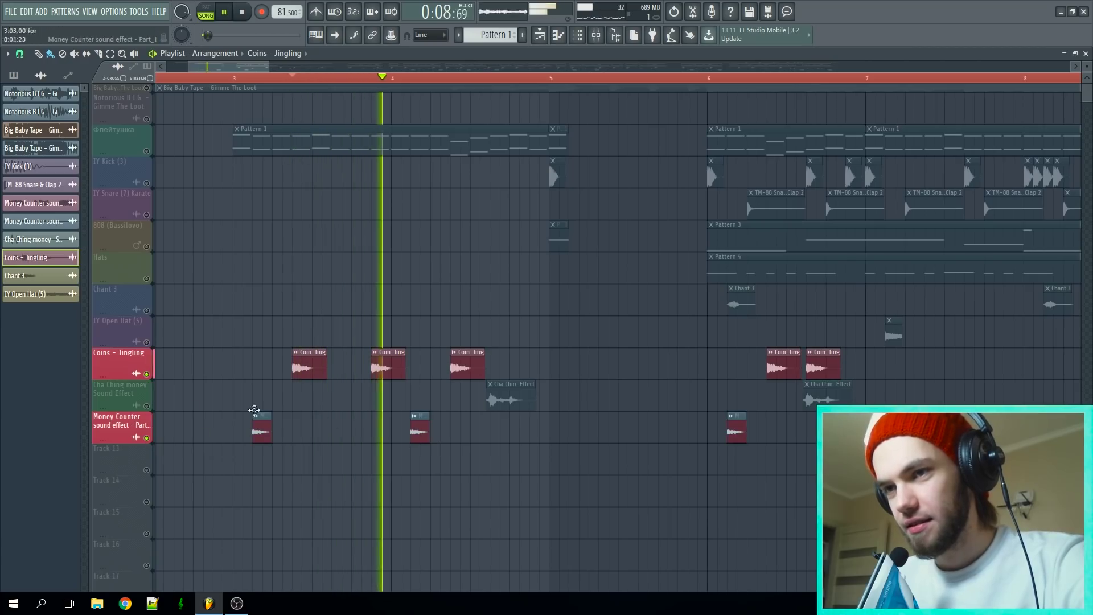
{"action": "left_click", "coordinate": [146, 406]}
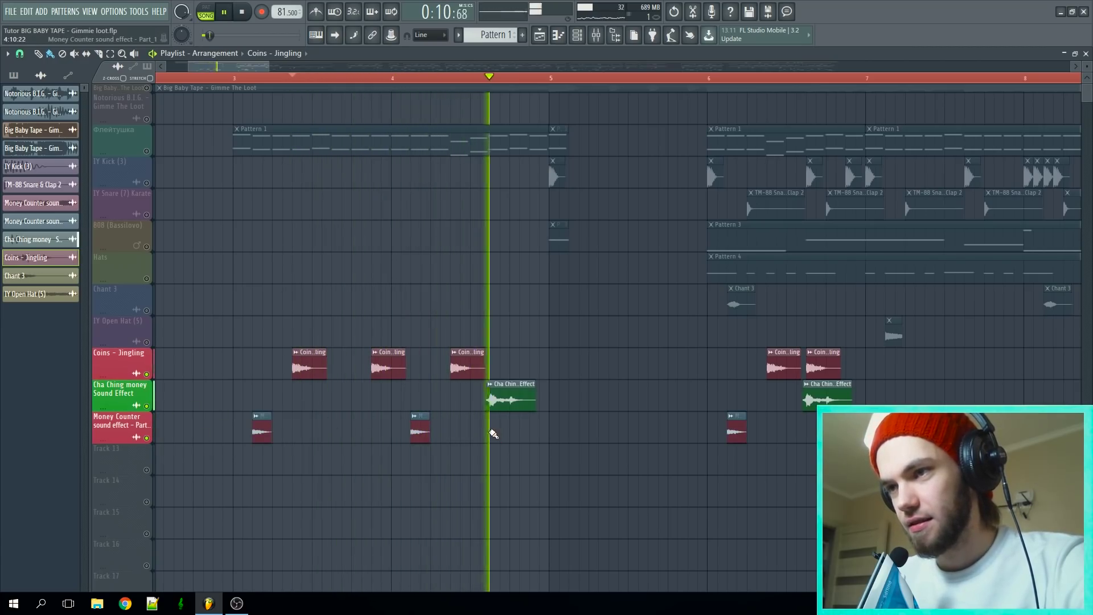
{"action": "key", "text": "space"}
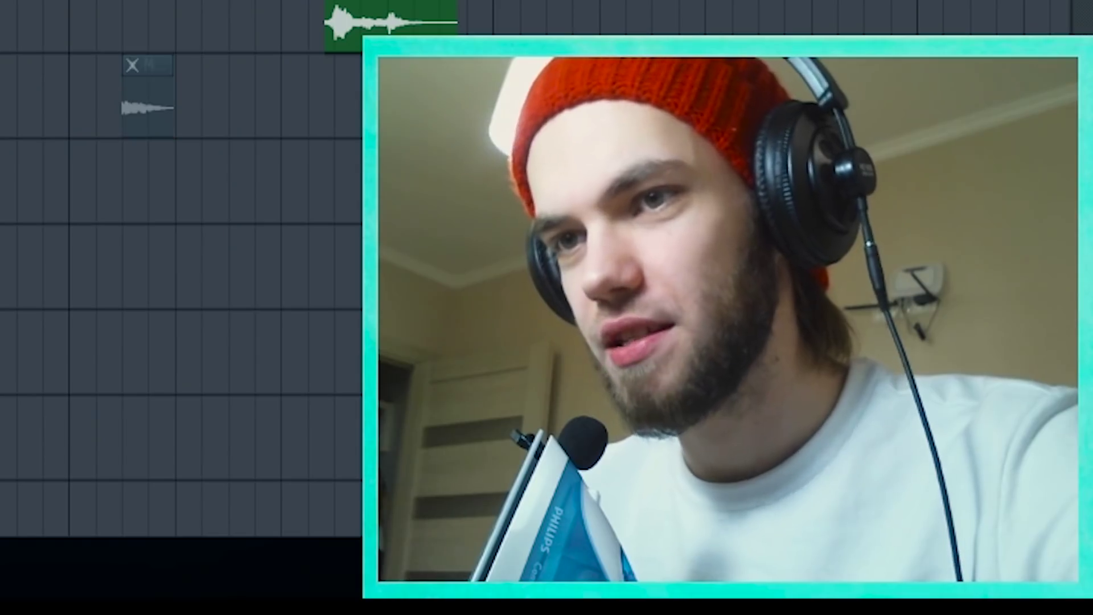
{"action": "left_click", "coordinate": [0, 137]}
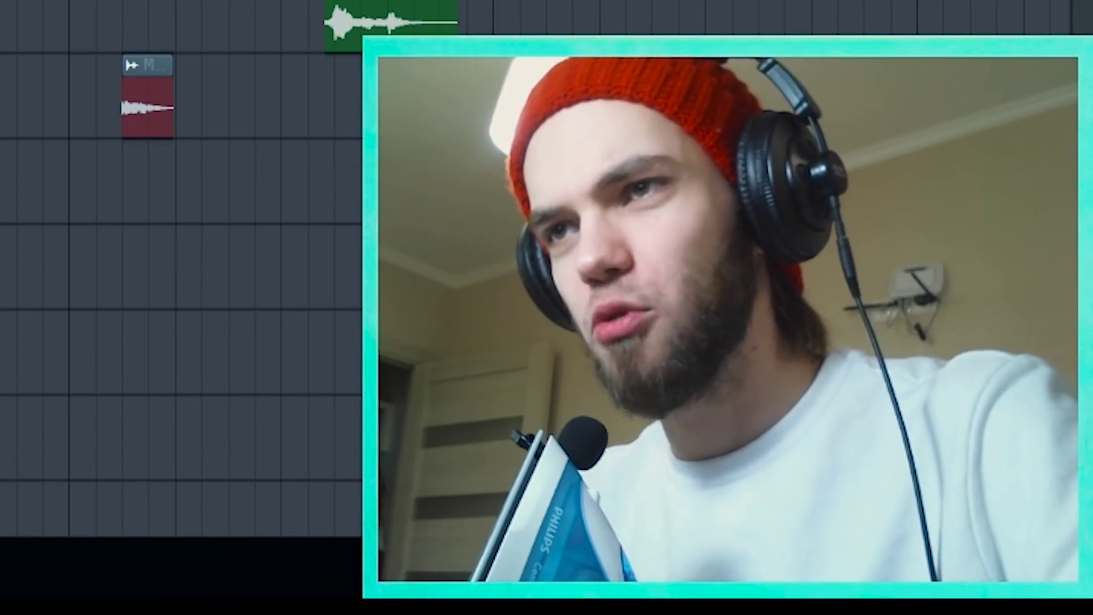
Step: Play the transition from late bar 4 into the break at bar 5
{"action": "scroll", "coordinate": [181, 285], "scroll_direction": "down", "scroll_amount": 3}
{"action": "scroll", "coordinate": [181, 284], "scroll_direction": "up", "scroll_amount": 2}
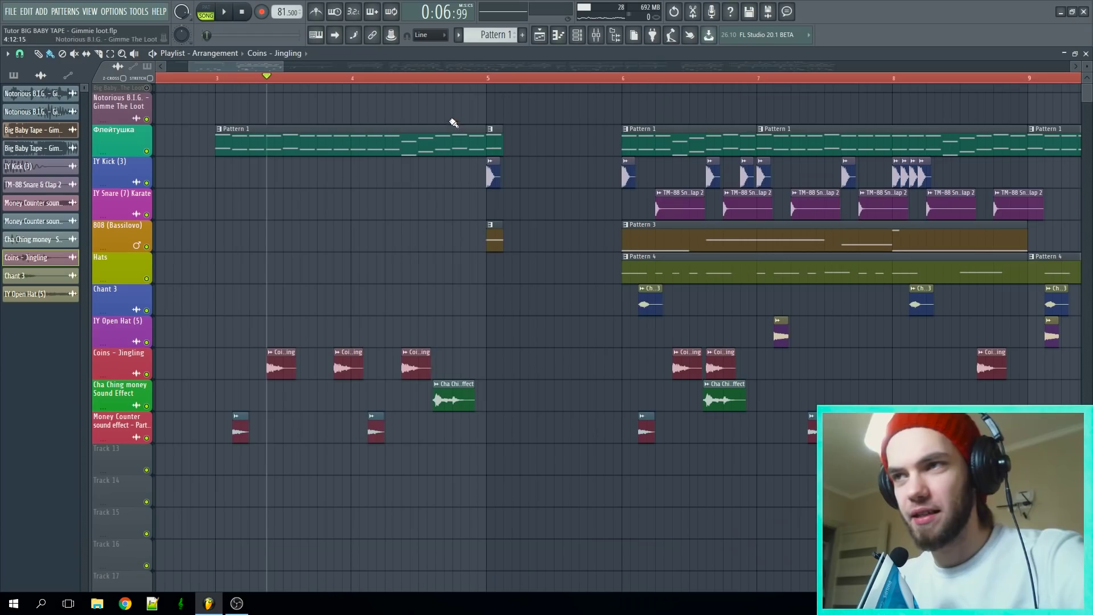
{"action": "left_click", "coordinate": [454, 80]}
{"action": "key", "text": "space"}
{"action": "scroll", "coordinate": [530, 289], "scroll_direction": "up", "scroll_amount": 2}
{"action": "key", "text": "space"}
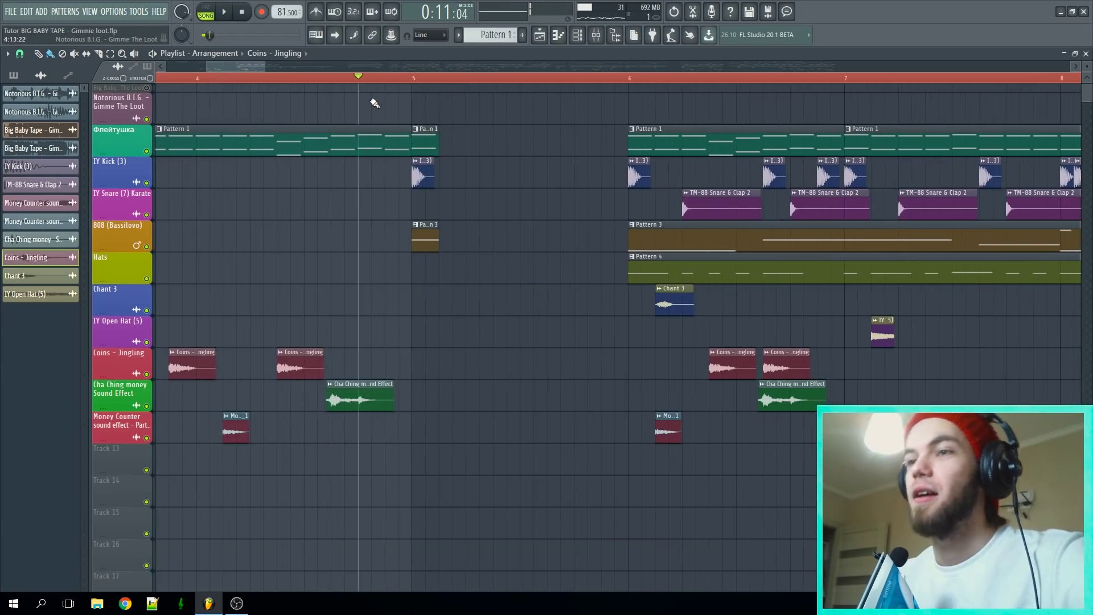
{"action": "scroll", "coordinate": [501, 274], "scroll_direction": "up", "scroll_amount": 2}
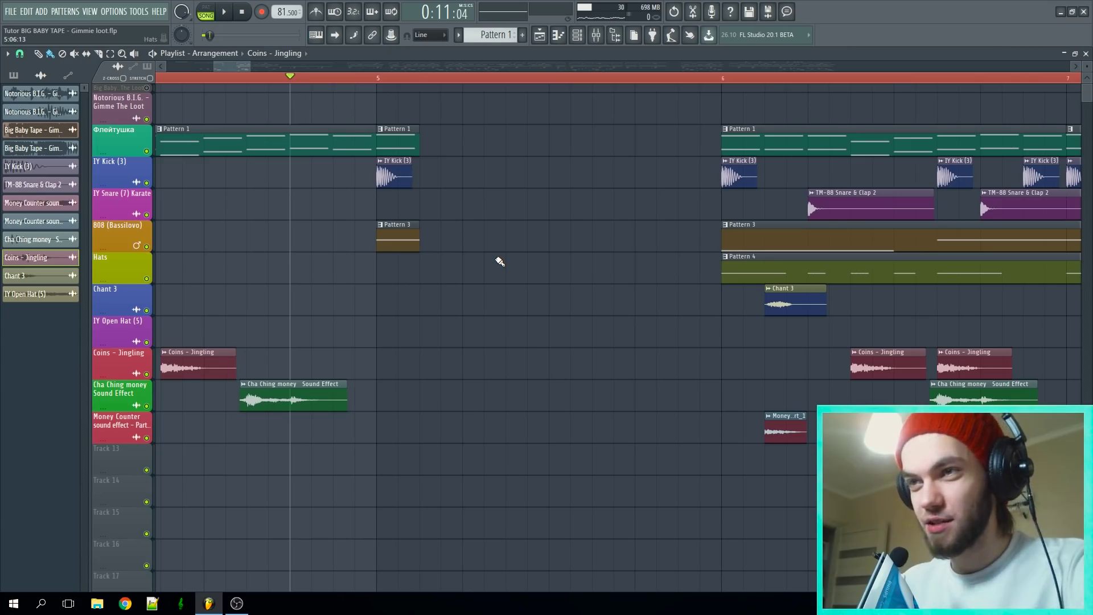
{"action": "key", "text": "space"}
{"action": "key", "text": "space"}
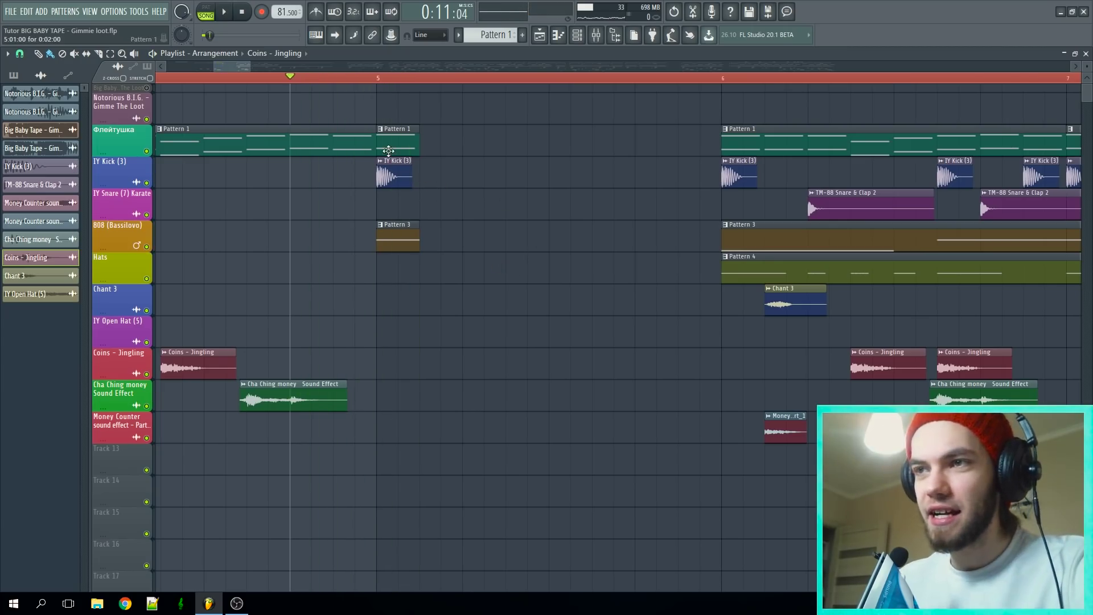
Step: Play from bar 5 and examine the IY Kick (3) sample's settings, including its precomputed effects
{"action": "left_click", "coordinate": [376, 80]}
{"action": "key", "text": "space"}
{"action": "double_click", "coordinate": [392, 178]}
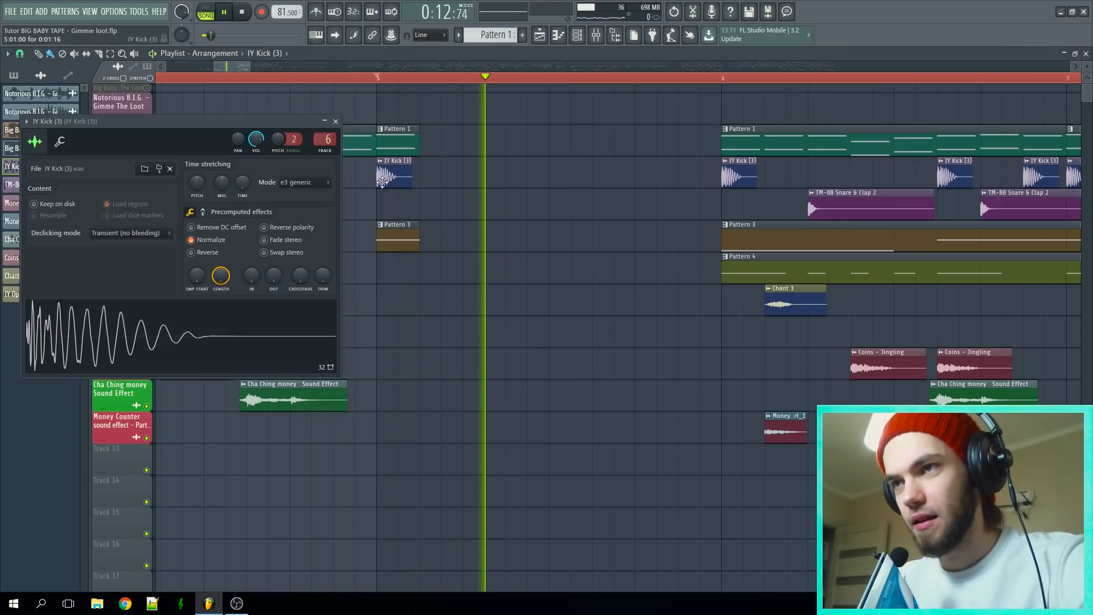
{"action": "key", "text": "space"}
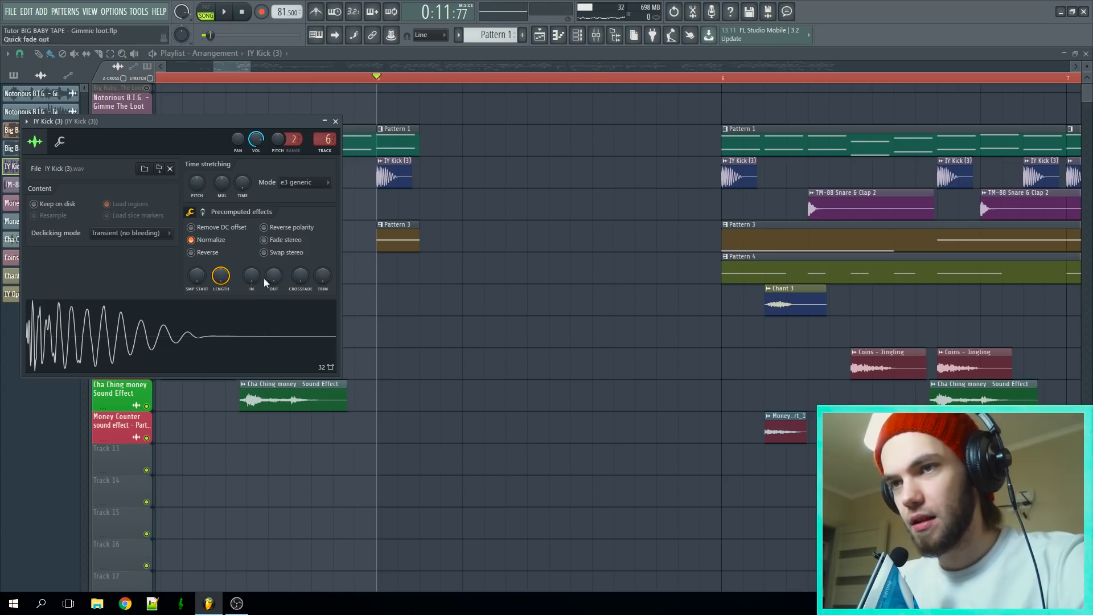
{"action": "left_click", "coordinate": [203, 212]}
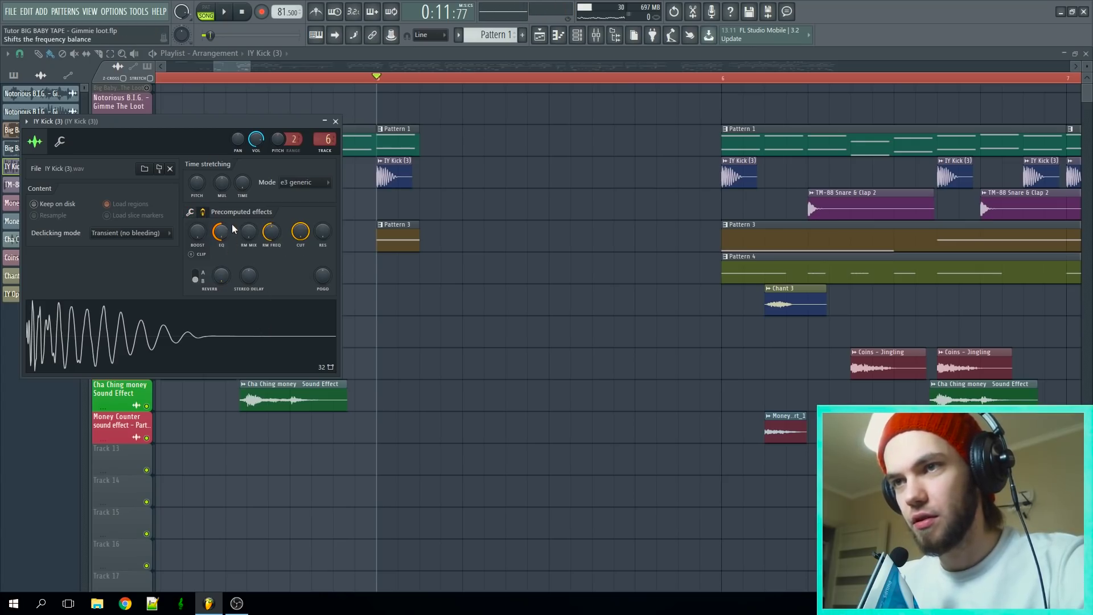
{"action": "left_click", "coordinate": [244, 346]}
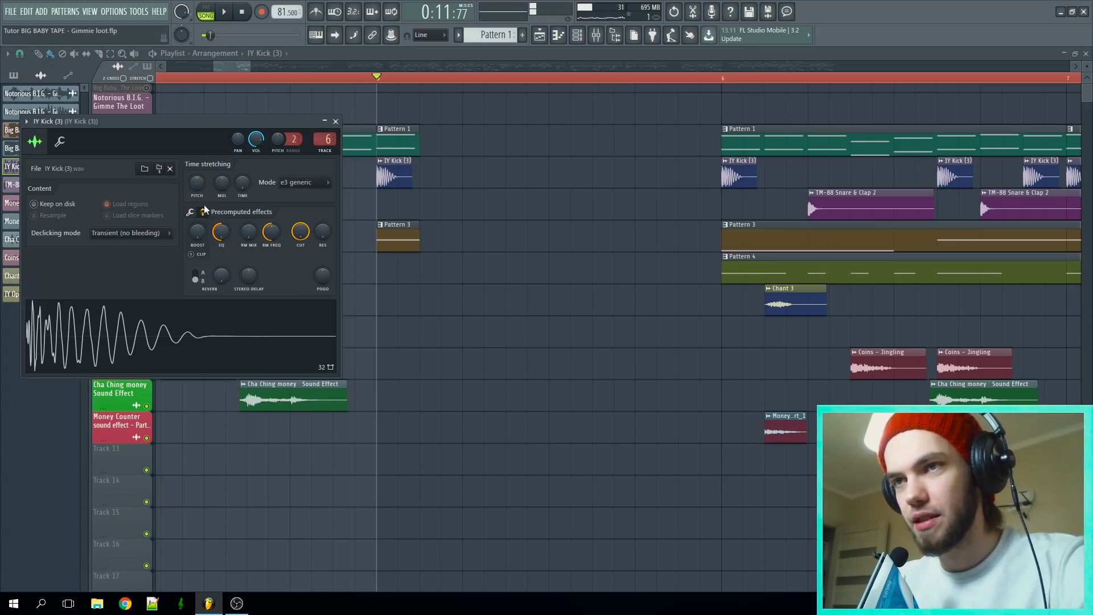
{"action": "left_click", "coordinate": [191, 212]}
Step: View the FabFilter Pro-Q 2 curve and CamelCrusher settings on the IY Kick (3) mixer track
{"action": "double_click", "coordinate": [330, 138]}
{"action": "left_click", "coordinate": [705, 283]}
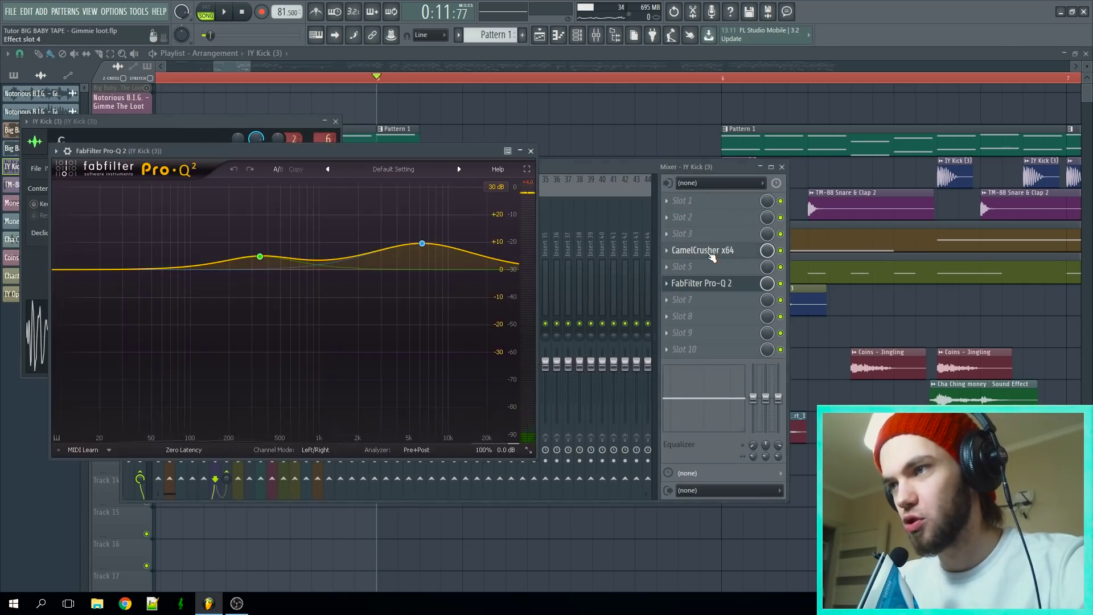
{"action": "left_click", "coordinate": [706, 251]}
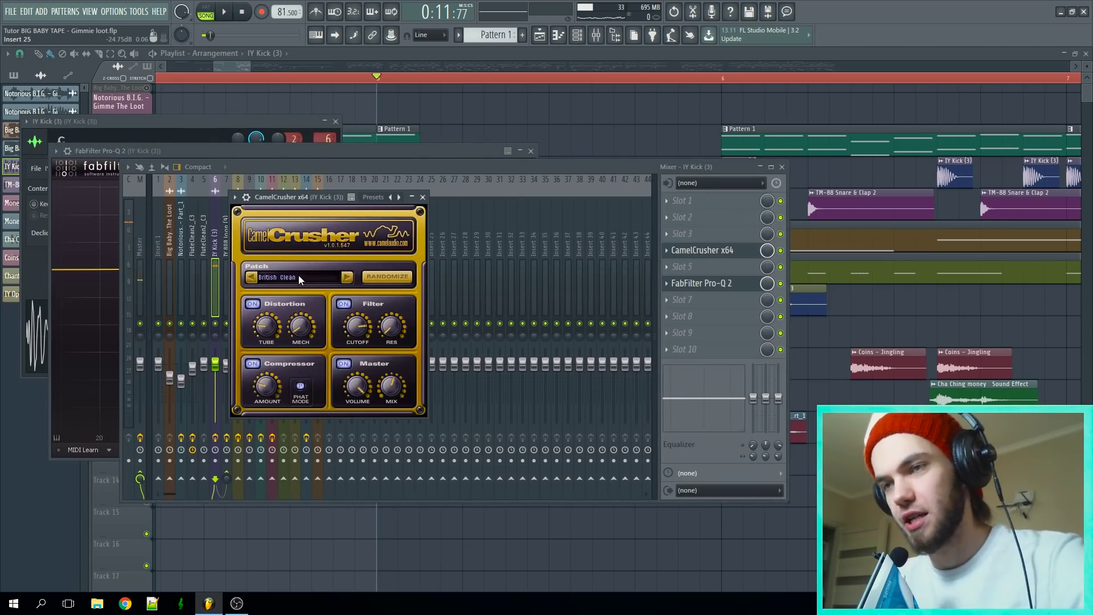
Step: Play the kick at bar 5 with CamelCrusher bypassed, and compare it with the effect re-enabled
{"action": "left_click", "coordinate": [781, 251]}
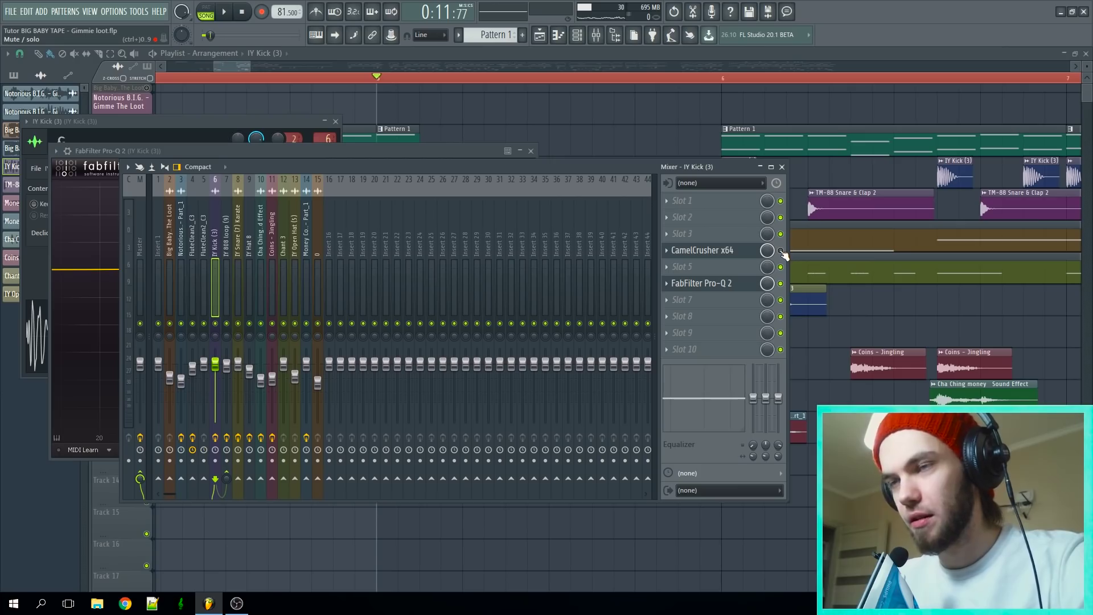
{"action": "key", "text": "space"}
{"action": "key", "text": "space"}
{"action": "key", "text": "space"}
{"action": "key", "text": "space"}
{"action": "left_click", "coordinate": [781, 251]}
{"action": "key", "text": "space"}
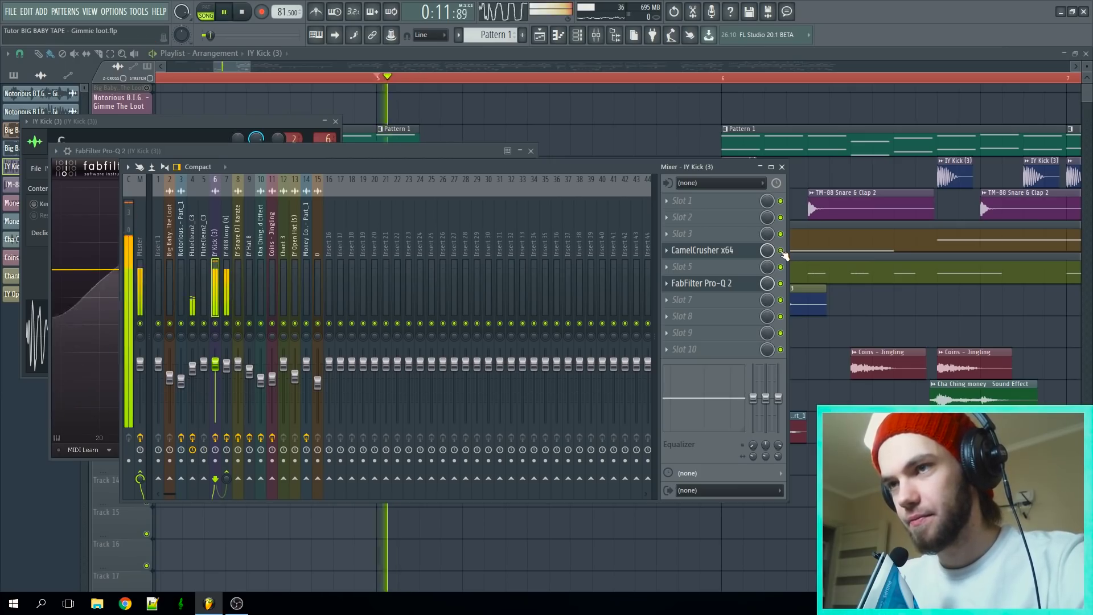
{"action": "key", "text": "space"}
Step: Review the boosted bands in the kick's FabFilter Pro-Q 2 and return to the playlist
{"action": "left_click", "coordinate": [734, 284]}
{"action": "left_click", "coordinate": [734, 283]}
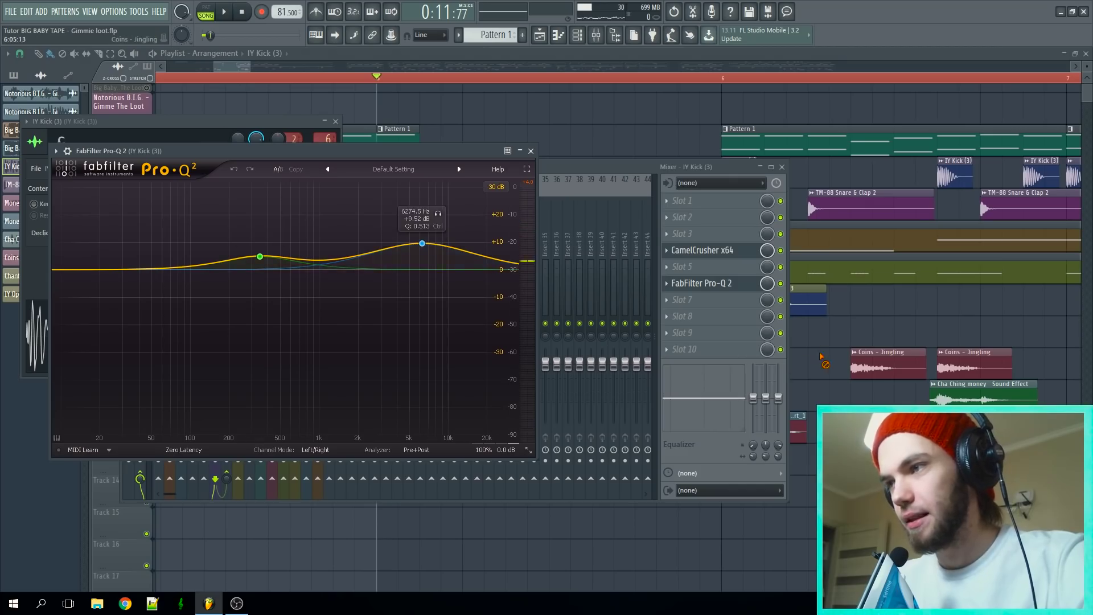
{"action": "right_click", "coordinate": [820, 356]}
{"action": "key", "text": "space"}
Step: View the 808's notes in Pattern 3 and the sample settings of IY 808 loop (9)
{"action": "double_click", "coordinate": [390, 241]}
{"action": "key", "text": "space"}
{"action": "scroll", "coordinate": [442, 177], "scroll_direction": "up", "scroll_amount": 4}
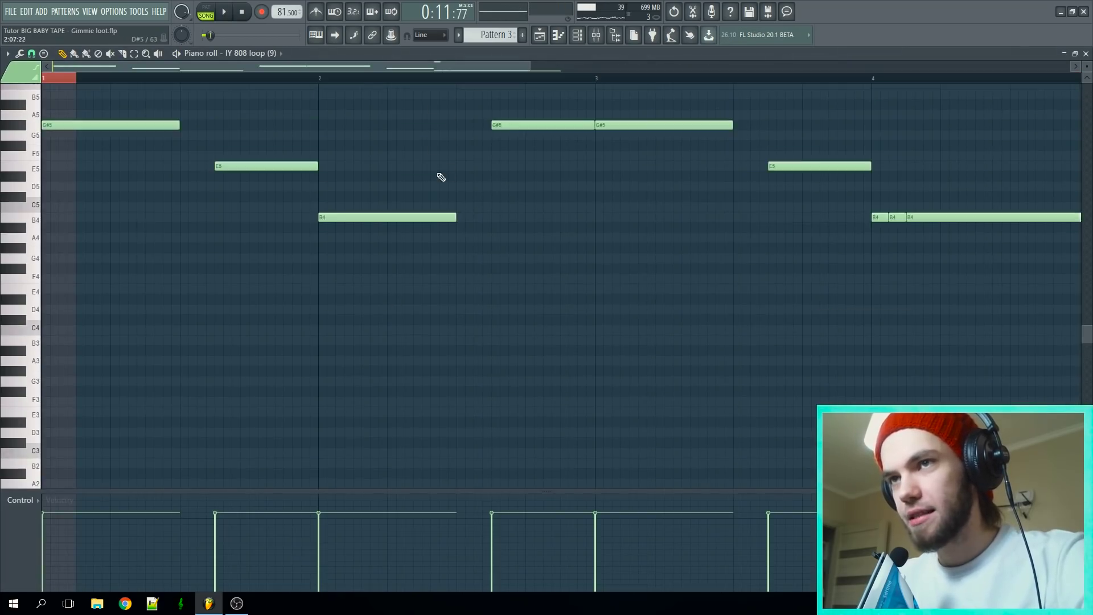
{"action": "scroll", "coordinate": [441, 177], "scroll_direction": "up", "scroll_amount": 3}
{"action": "left_click", "coordinate": [577, 34]}
{"action": "left_click", "coordinate": [530, 294]}
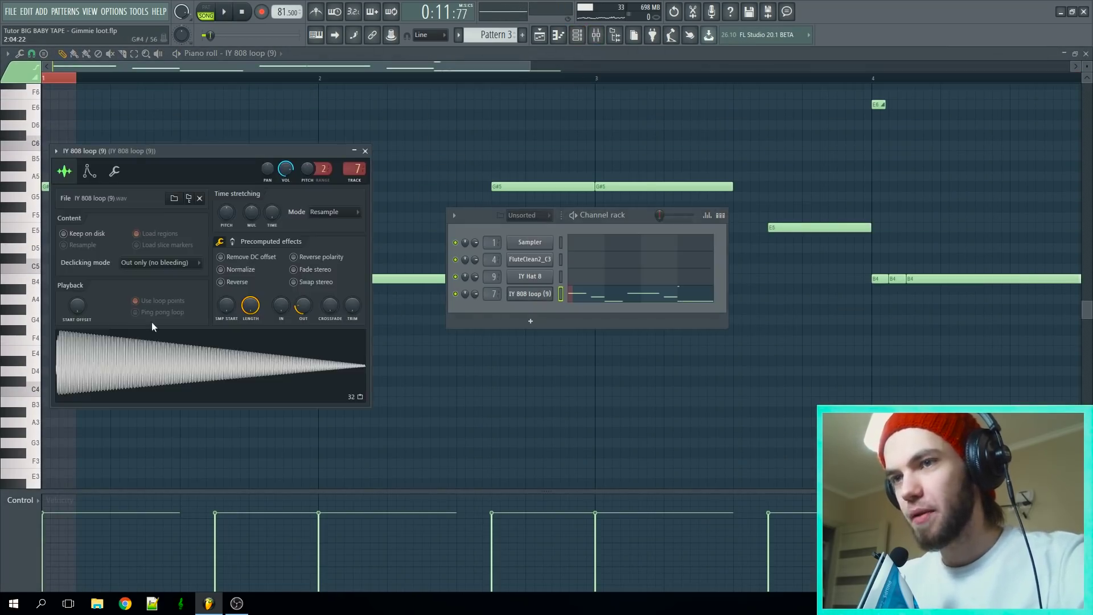
{"action": "right_click", "coordinate": [477, 195]}
Step: Return to the playlist and play the arrangement from bar 5 through bar 8
{"action": "left_click", "coordinate": [539, 35]}
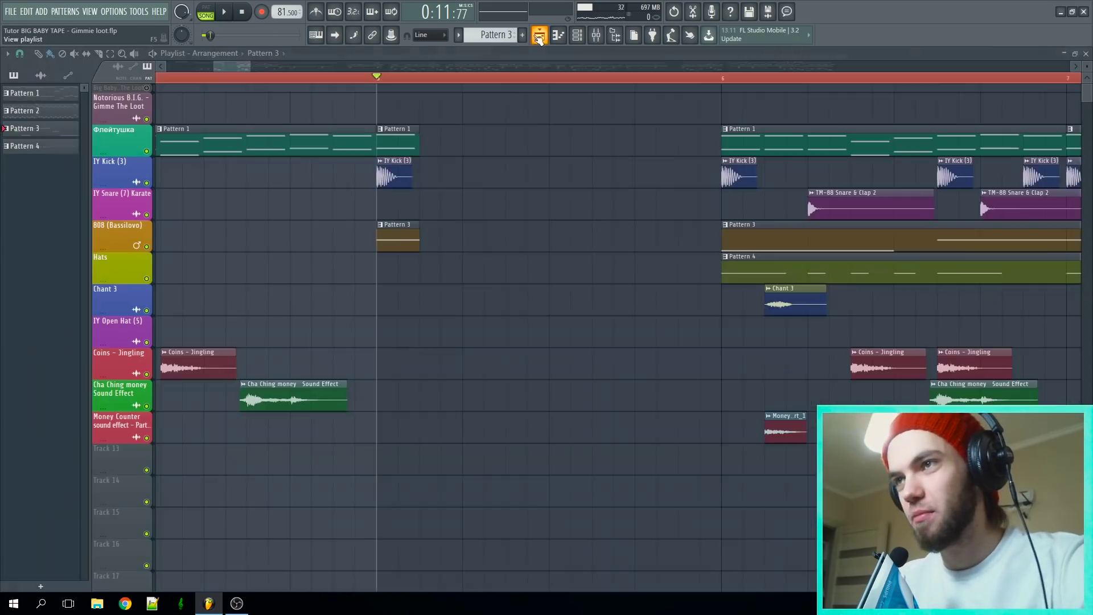
{"action": "scroll", "coordinate": [543, 81], "scroll_direction": "down", "scroll_amount": 2}
{"action": "key", "text": "space"}
{"action": "scroll", "coordinate": [589, 308], "scroll_direction": "down", "scroll_amount": 5}
{"action": "scroll", "coordinate": [617, 347], "scroll_direction": "up", "scroll_amount": 4}
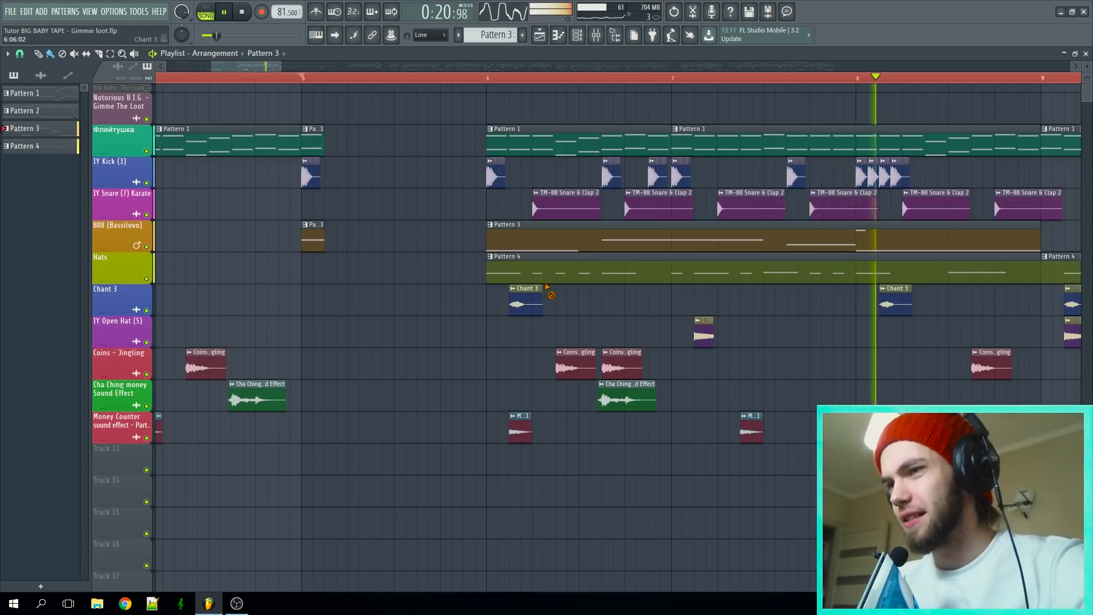
{"action": "key", "text": "ctrl+z"}
{"action": "scroll", "coordinate": [599, 306], "scroll_direction": "down", "scroll_amount": 3}
{"action": "scroll", "coordinate": [762, 345], "scroll_direction": "up", "scroll_amount": 3}
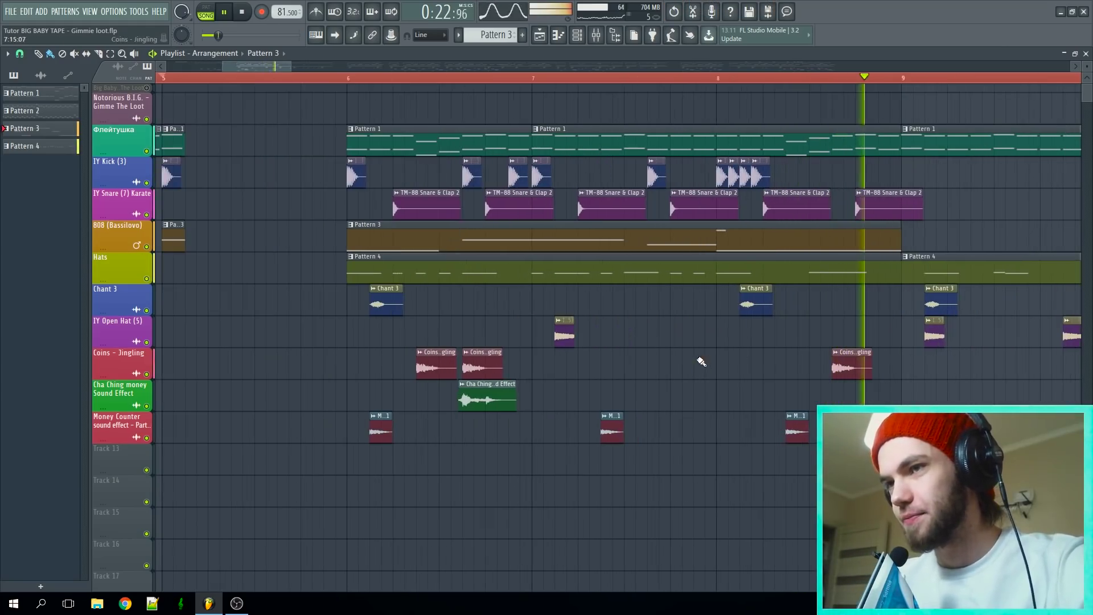
{"action": "key", "text": "space"}
Step: Play from bar 6 with the 808 track muted, and unmute it for comparison
{"action": "left_click", "coordinate": [146, 247]}
{"action": "left_click", "coordinate": [348, 78]}
{"action": "key", "text": "space"}
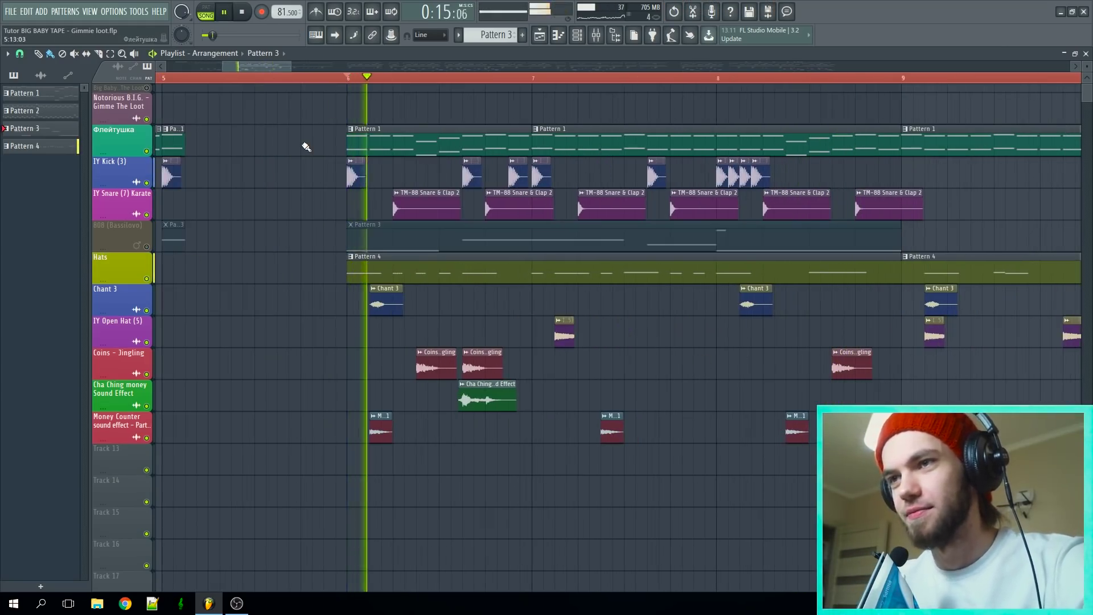
{"action": "left_click", "coordinate": [146, 247]}
{"action": "key", "text": "space"}
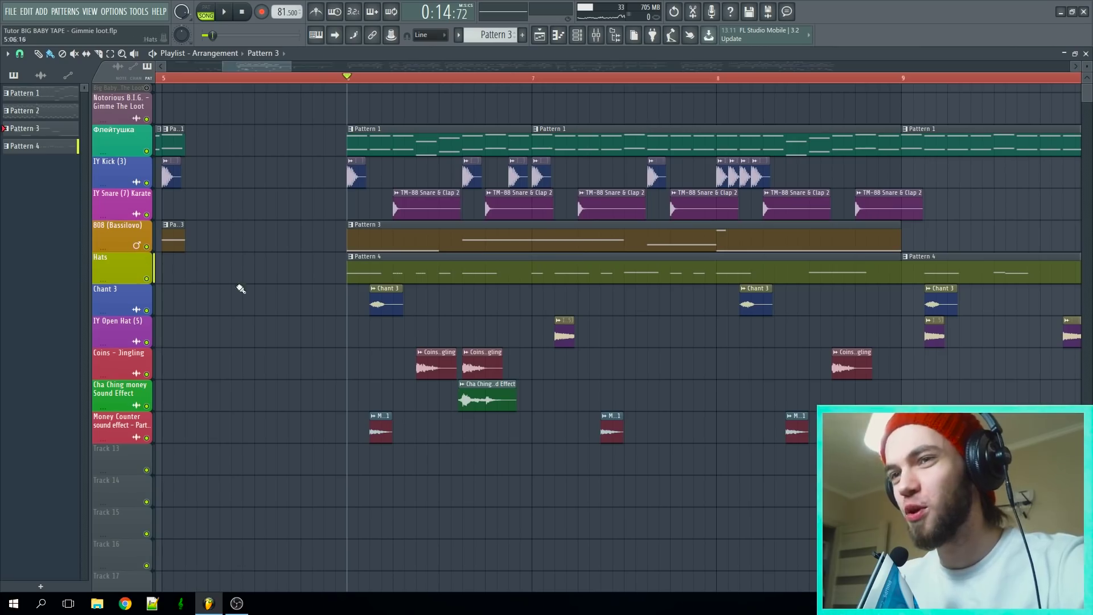
Step: Open the 808's Pattern 3 notes and audition the IY 808 loop (9) sample from its channel settings
{"action": "double_click", "coordinate": [443, 249]}
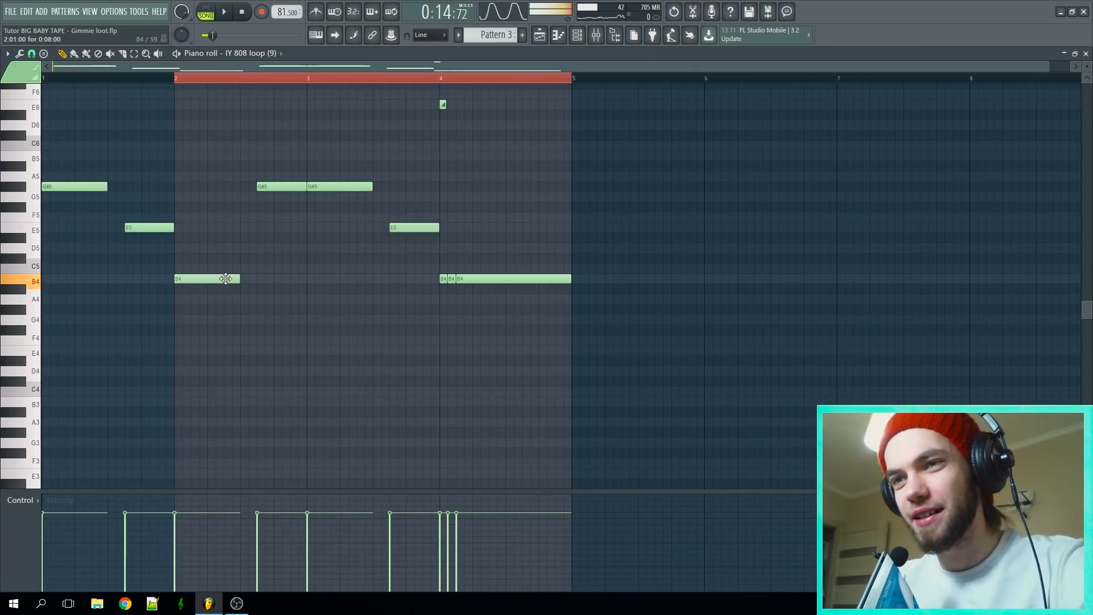
{"action": "left_click", "coordinate": [576, 35]}
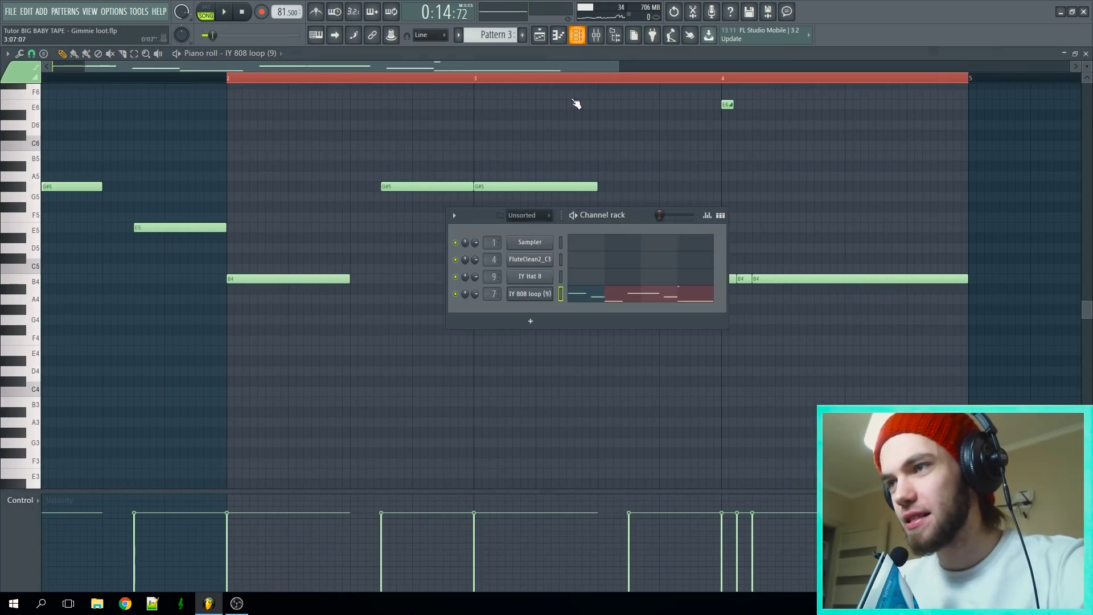
{"action": "left_click", "coordinate": [542, 296]}
{"action": "left_click", "coordinate": [292, 353]}
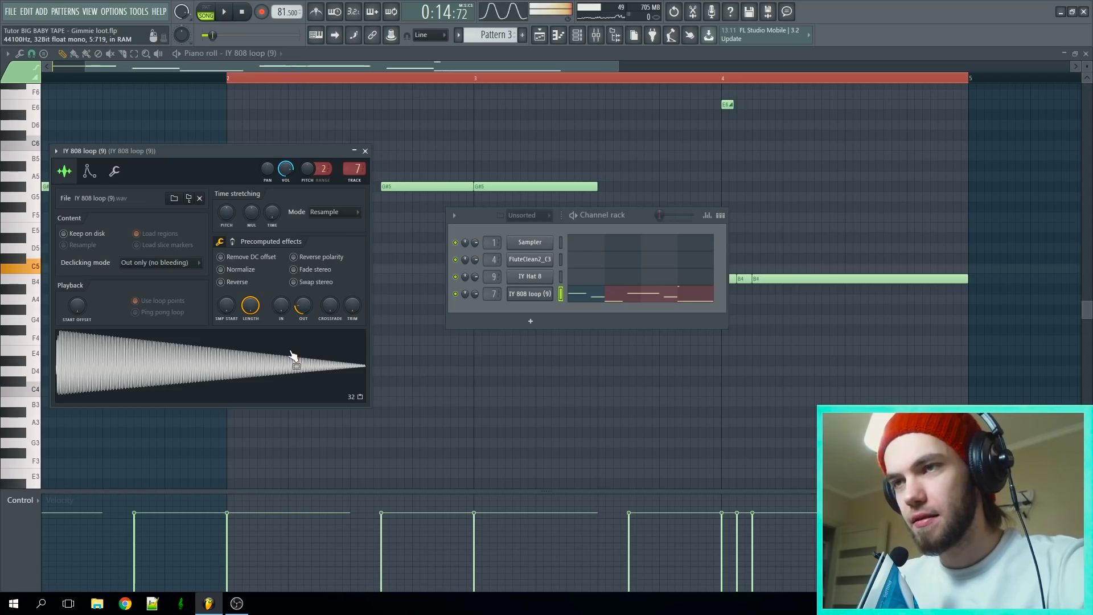
Step: View the effect chain on the 808's mixer track and audition its sample
{"action": "double_click", "coordinate": [355, 169]}
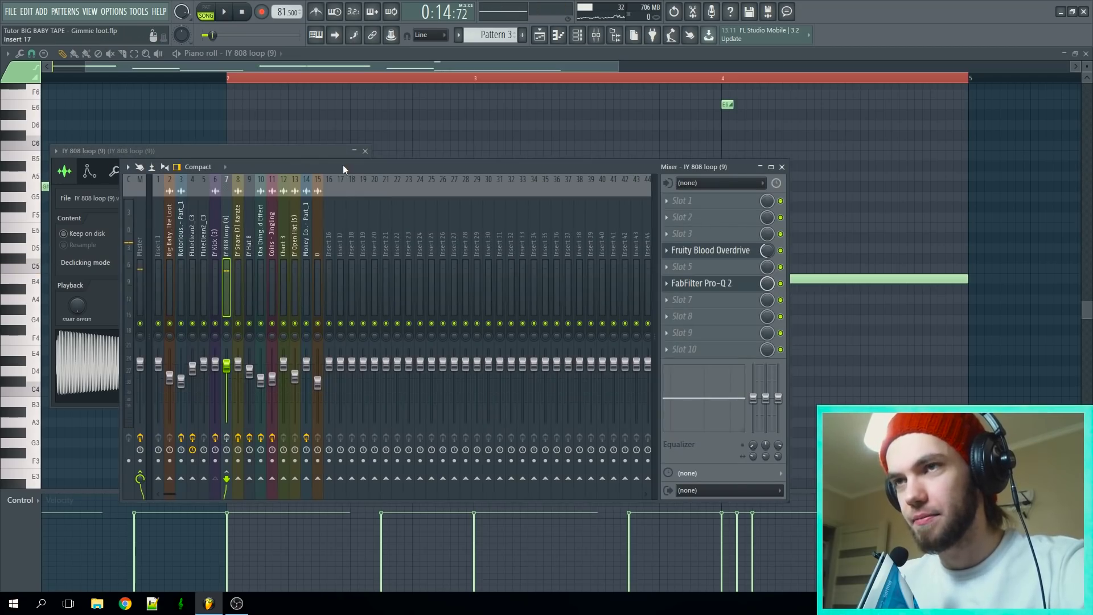
{"action": "left_click", "coordinate": [306, 149]}
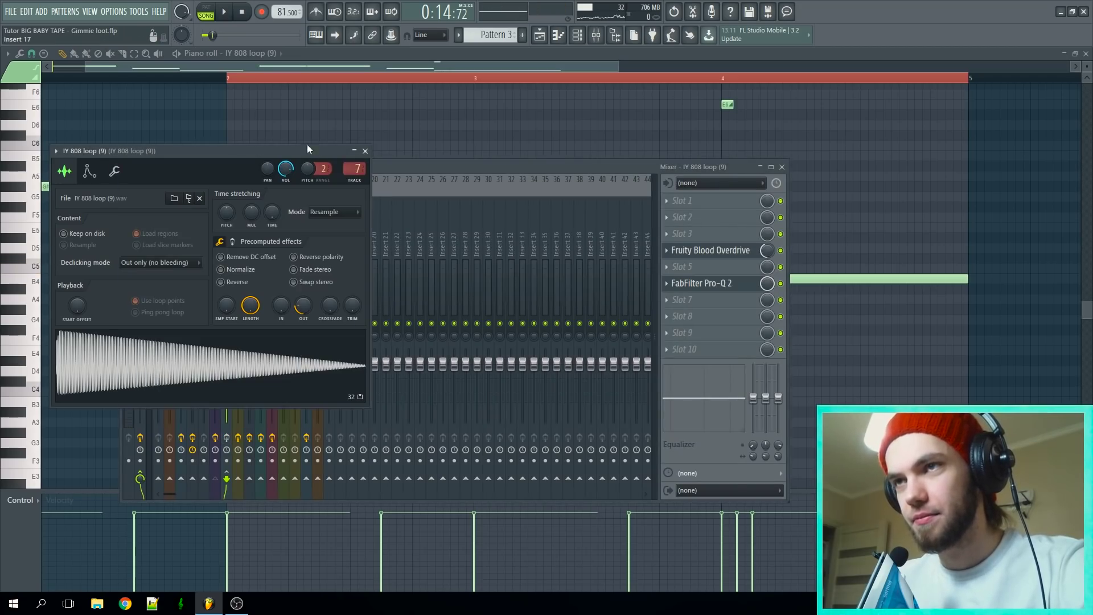
{"action": "left_click", "coordinate": [238, 389]}
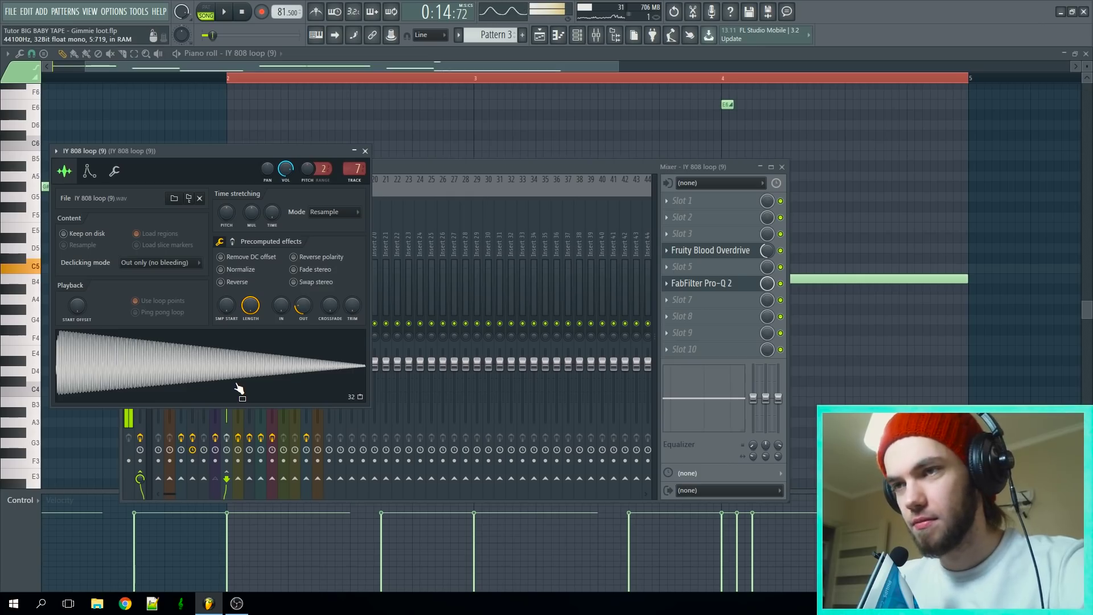
{"action": "left_click", "coordinate": [428, 173]}
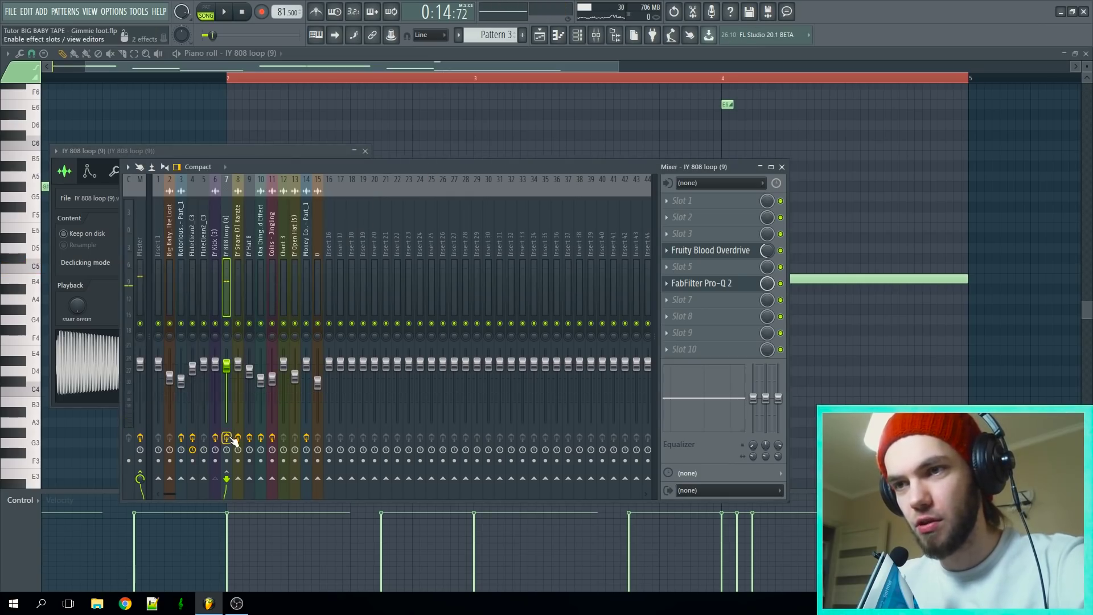
Step: Audition the 808 and examine its FabFilter Pro-Q 2 curve, Fruity Blood Overdrive settings and overdrive mix level
{"action": "left_click", "coordinate": [106, 381]}
{"action": "left_click", "coordinate": [701, 283]}
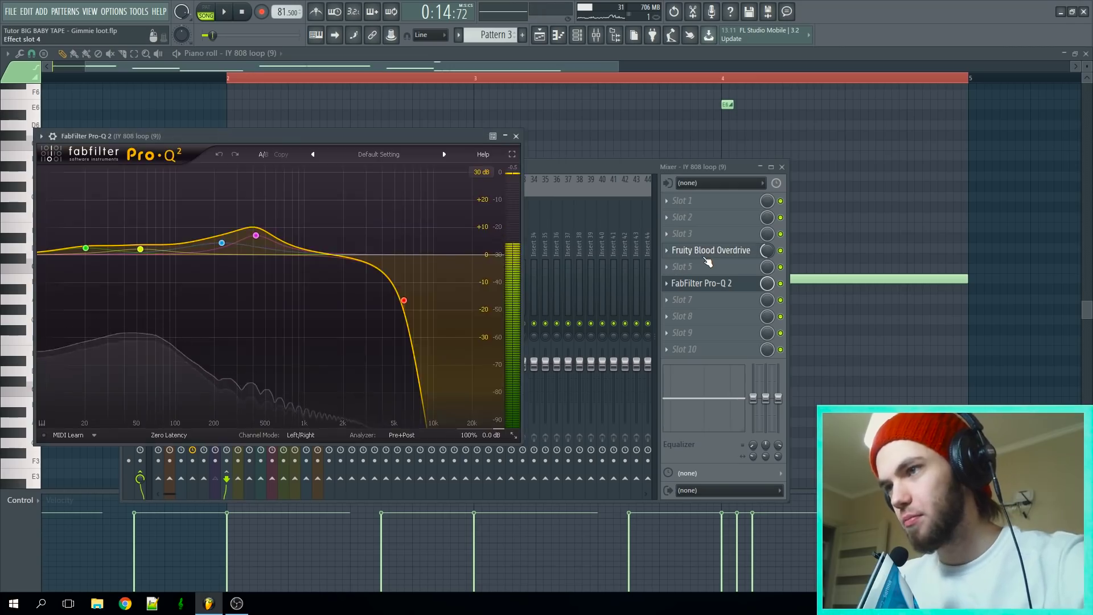
{"action": "left_click", "coordinate": [709, 250]}
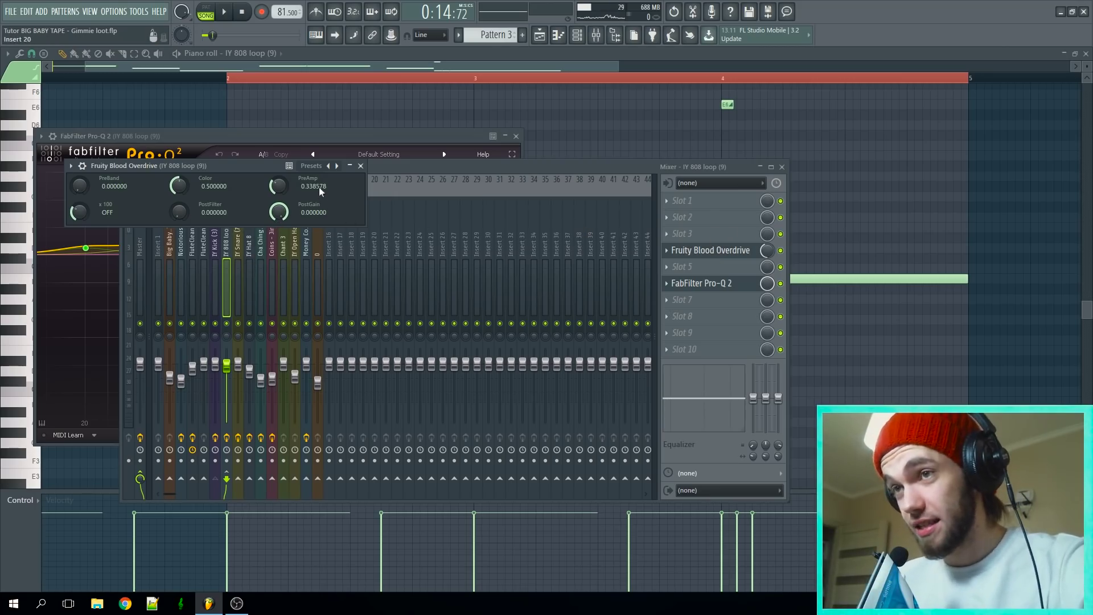
{"action": "left_click_drag", "start_coordinate": [768, 253], "coordinate": [769, 273]}
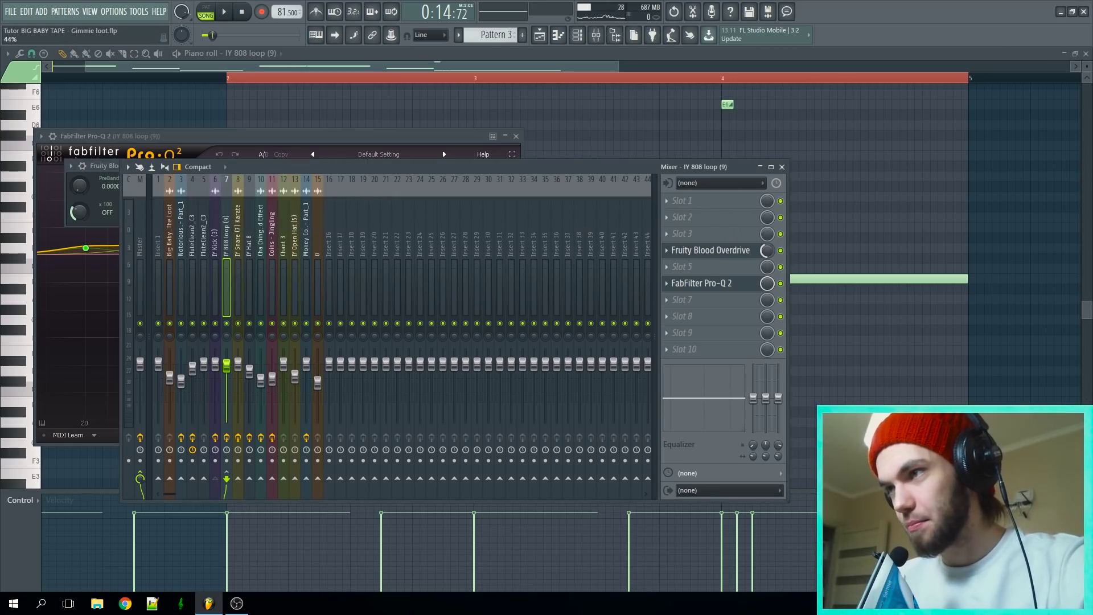
{"action": "left_click", "coordinate": [734, 274]}
Step: Examine the individual bands of the 808's FabFilter Pro-Q 2, from the low boosts to the high cut
{"action": "key", "text": "Escape"}
{"action": "left_click", "coordinate": [747, 279]}
{"action": "left_click", "coordinate": [744, 285]}
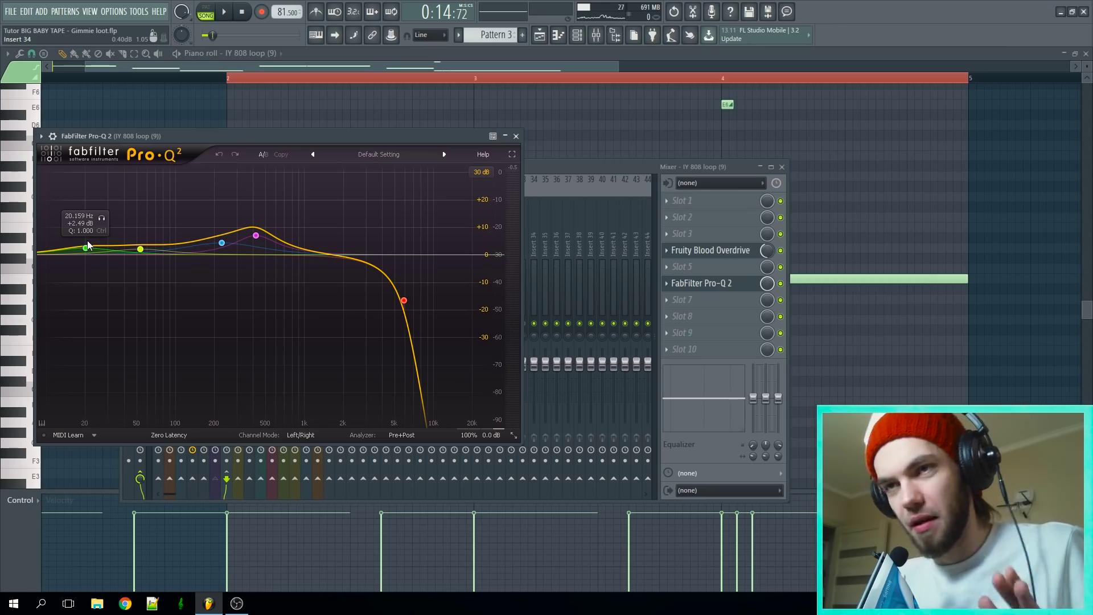
{"action": "left_click_drag", "start_coordinate": [104, 251], "coordinate": [142, 256]}
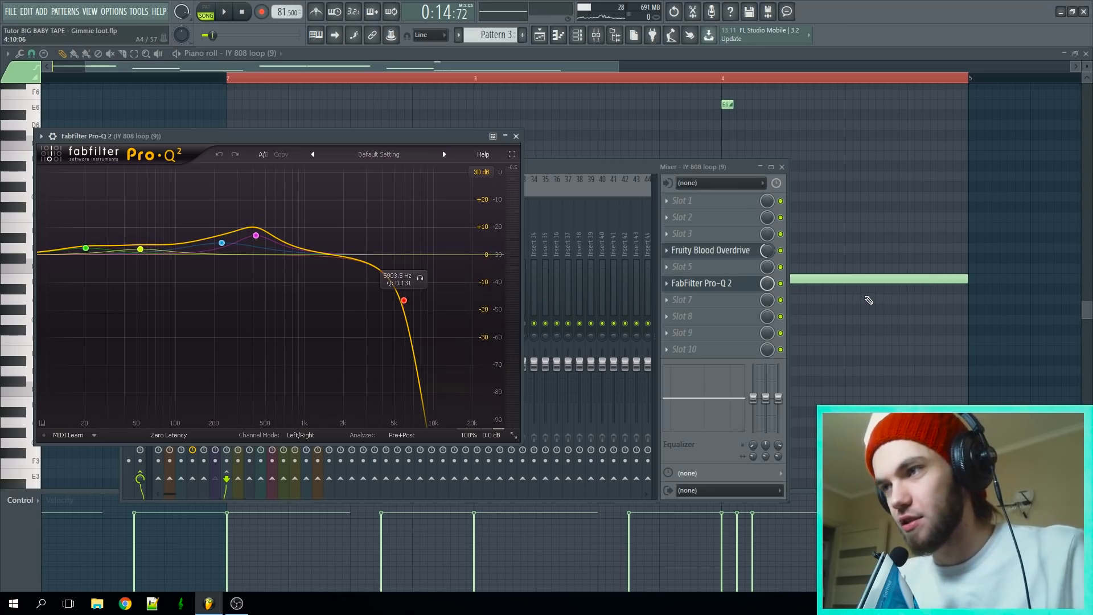
Step: Play from bar 6 with the 808's FabFilter Pro-Q 2 bypassed, and compare it with the equalizer enabled
{"action": "left_click", "coordinate": [767, 284]}
{"action": "key", "text": "space"}
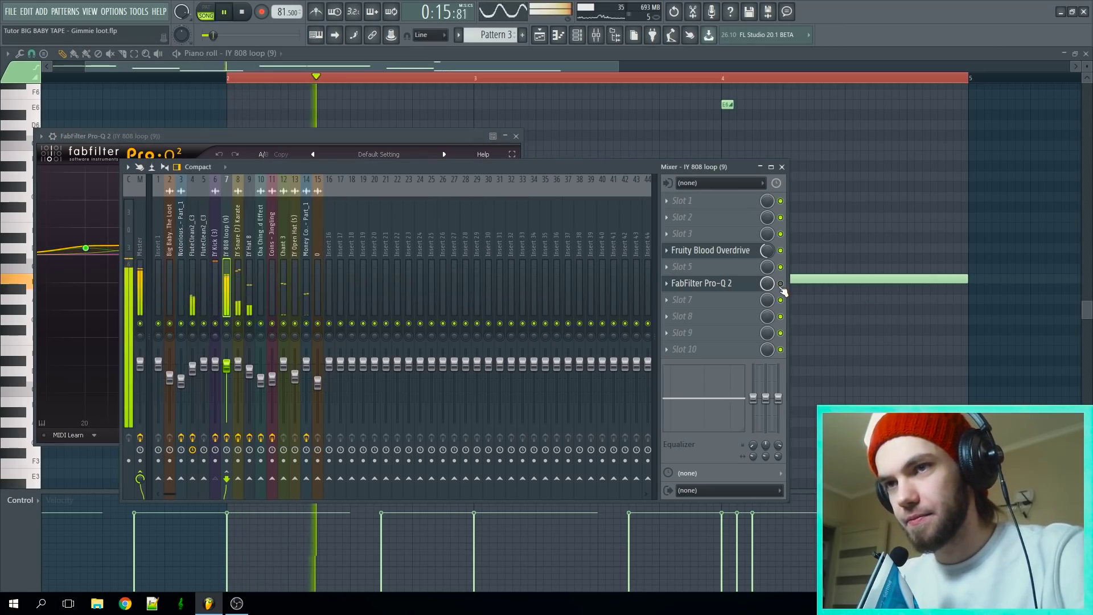
{"action": "key", "text": "space"}
{"action": "key", "text": "space"}
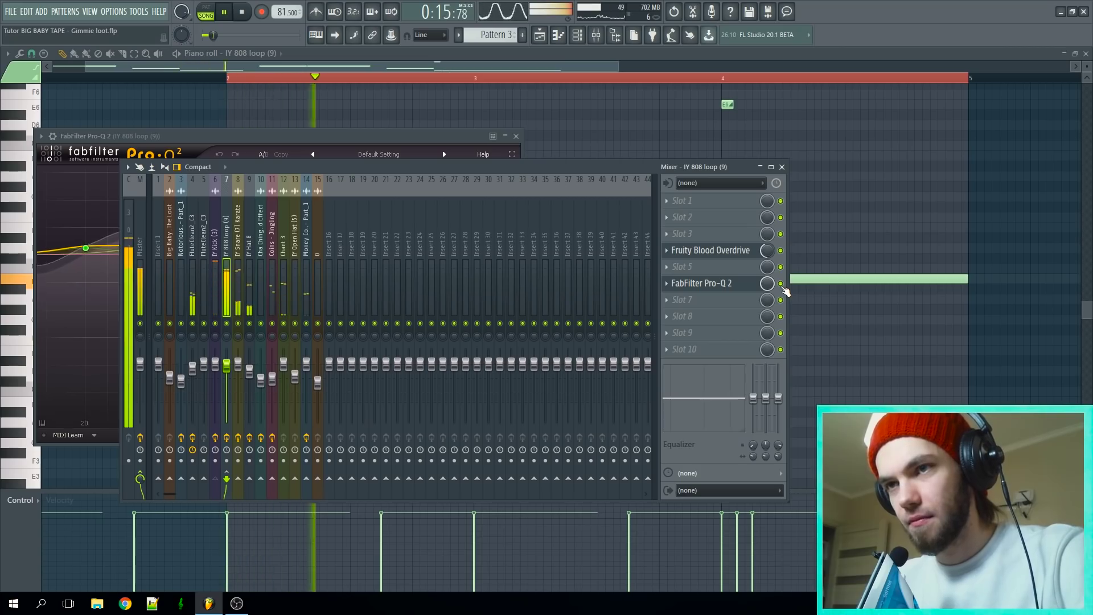
{"action": "key", "text": "space"}
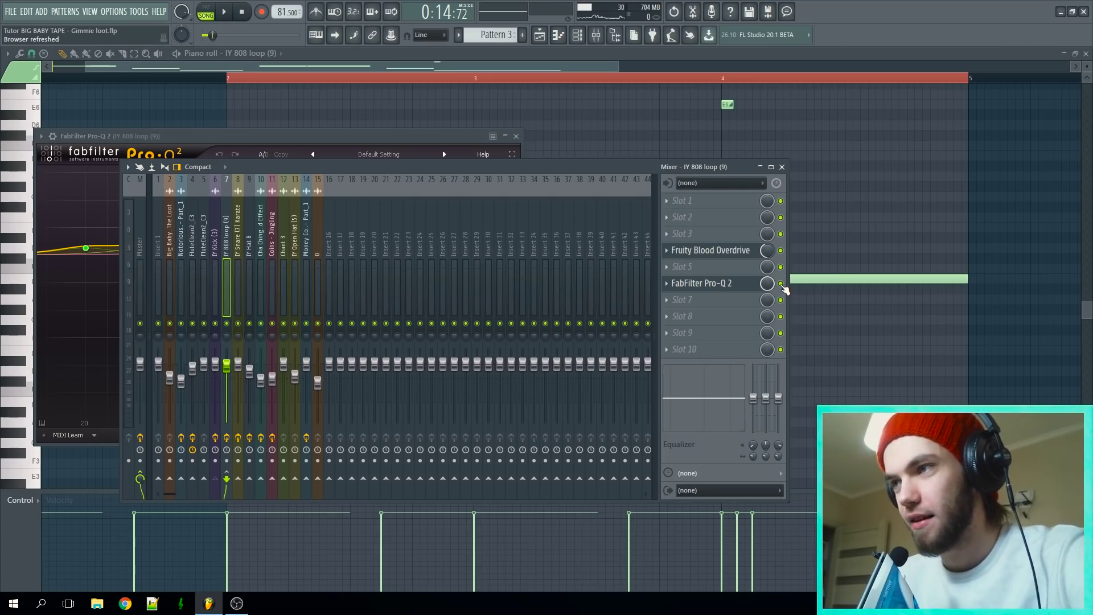
Step: Add a +30 dB low-shelf band at about 25 Hz to the 808's Pro-Q 2, delete it and close the equalizer
{"action": "left_click", "coordinate": [756, 288]}
{"action": "left_click", "coordinate": [712, 284]}
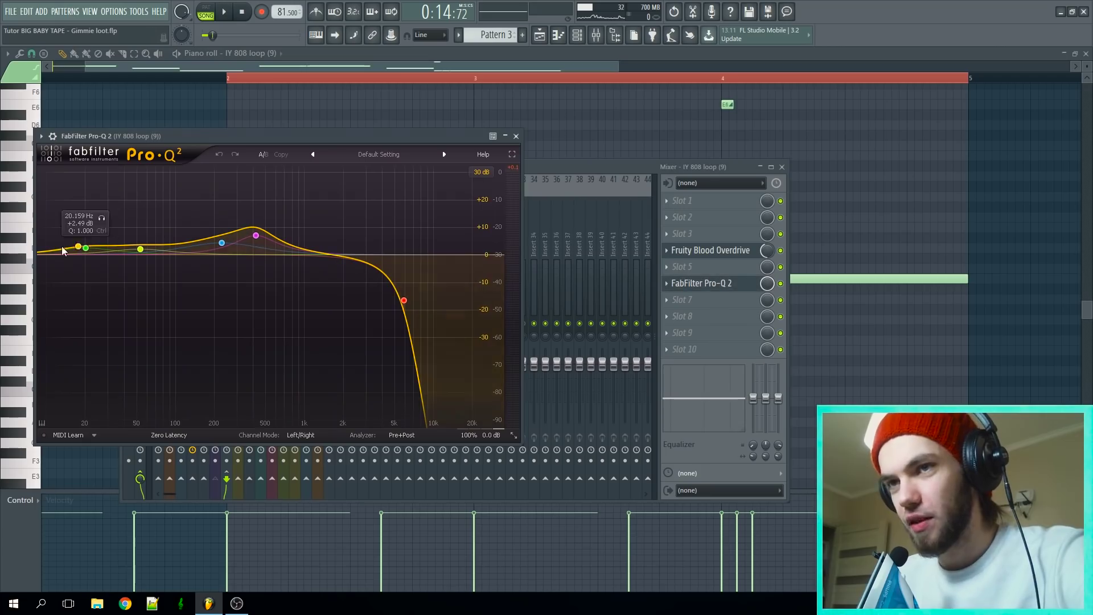
{"action": "left_click_drag", "start_coordinate": [90, 297], "coordinate": [98, 221]}
{"action": "right_click", "coordinate": [97, 214]}
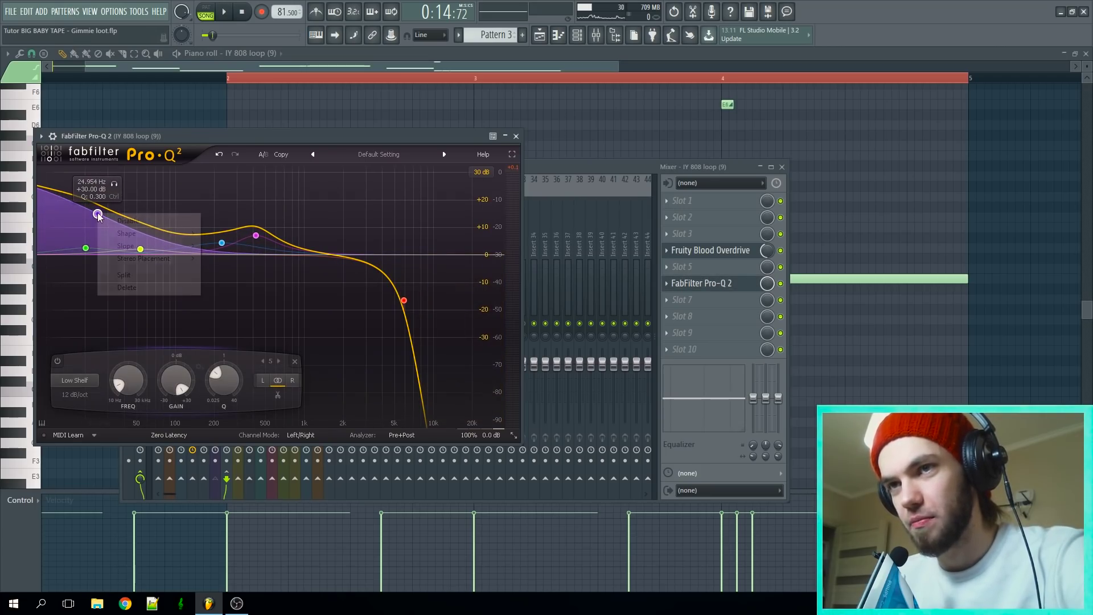
{"action": "left_click", "coordinate": [133, 291]}
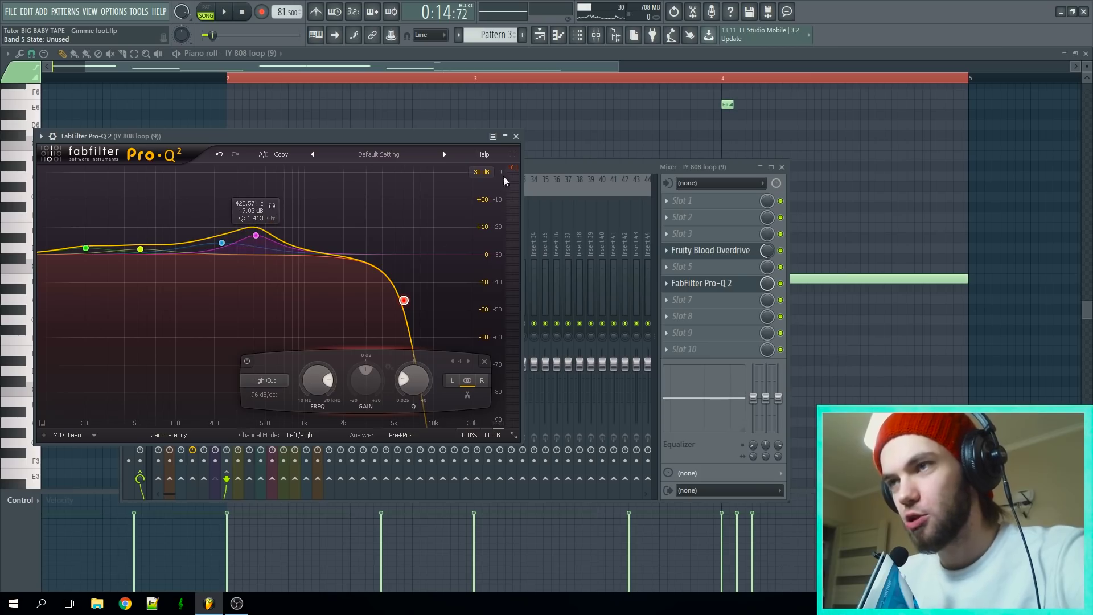
{"action": "left_click", "coordinate": [516, 136]}
{"action": "left_click", "coordinate": [405, 119]}
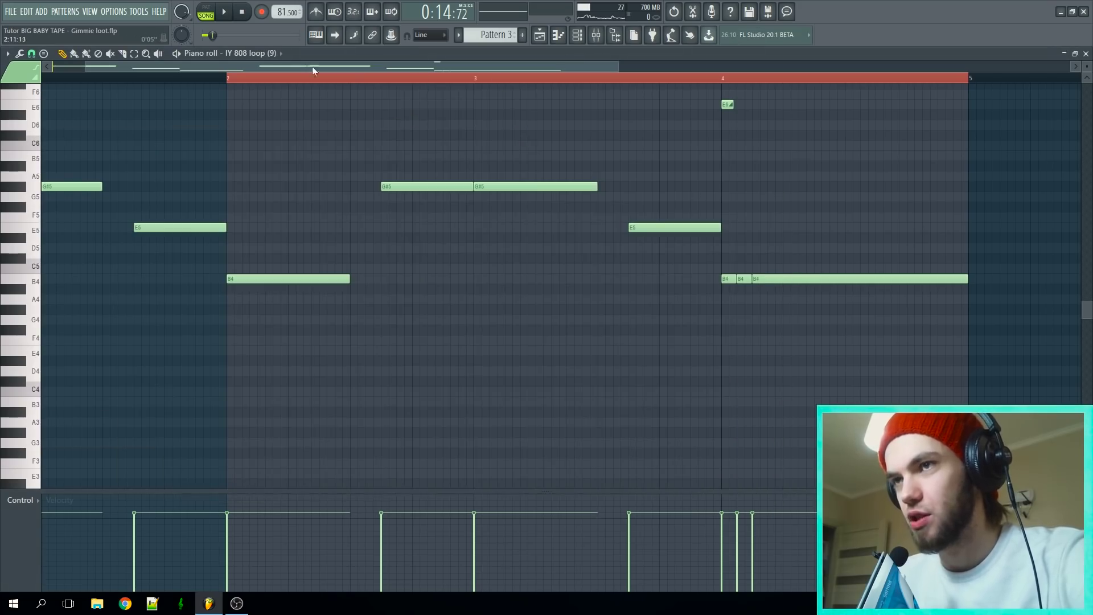
Step: Play the 808 pattern from bar 6 while following its notes, and return to the playlist
{"action": "key", "text": "space"}
{"action": "scroll", "coordinate": [530, 102], "scroll_direction": "up", "scroll_amount": 3}
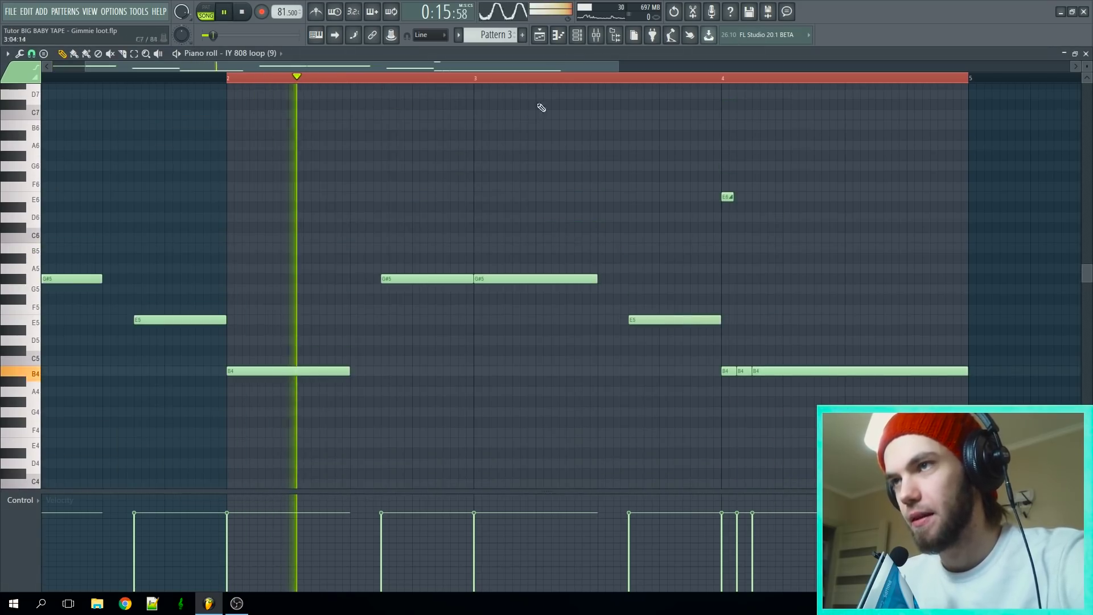
{"action": "left_click", "coordinate": [540, 35]}
{"action": "key", "text": "space"}
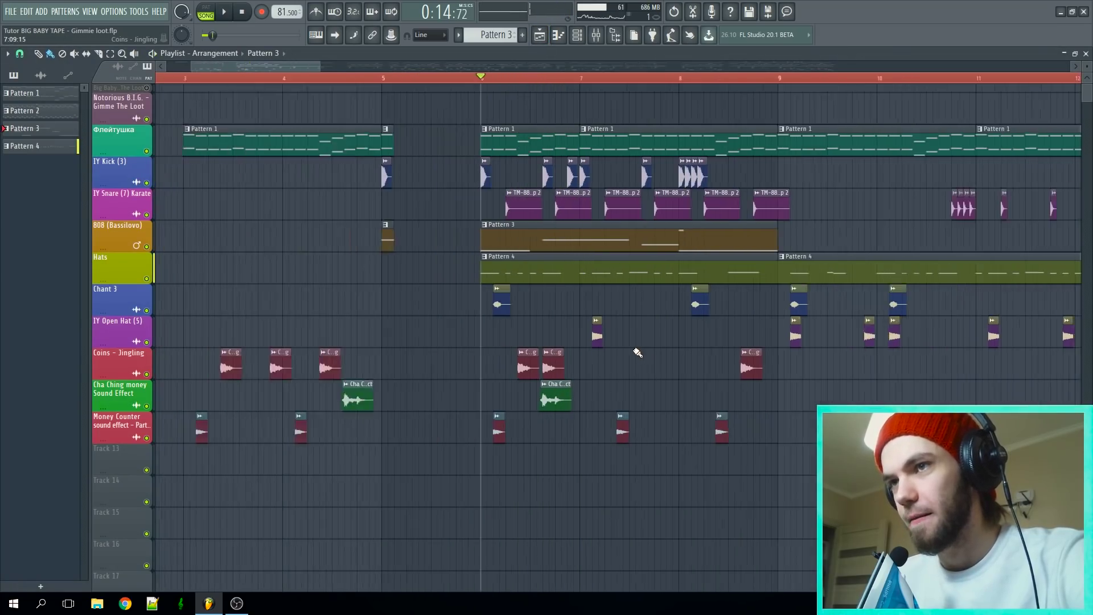
Step: View the sample settings of the IY Kick (3) clip at bar 6 and the first TM-88 Snare & Clap 2 clip
{"action": "scroll", "coordinate": [638, 353], "scroll_direction": "up", "scroll_amount": 2}
{"action": "double_click", "coordinate": [398, 177]}
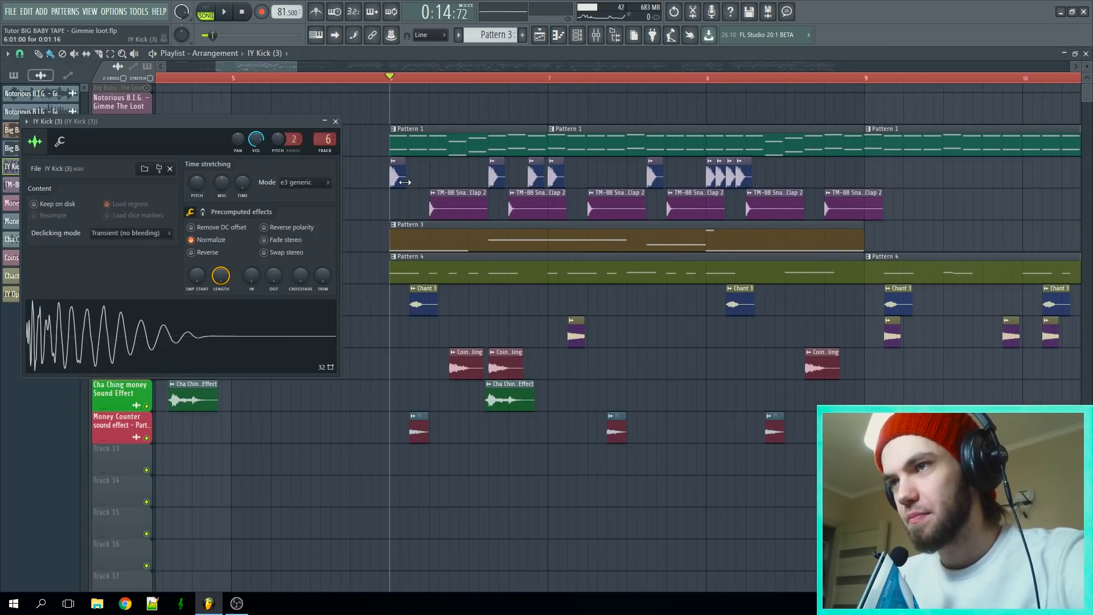
{"action": "double_click", "coordinate": [446, 215]}
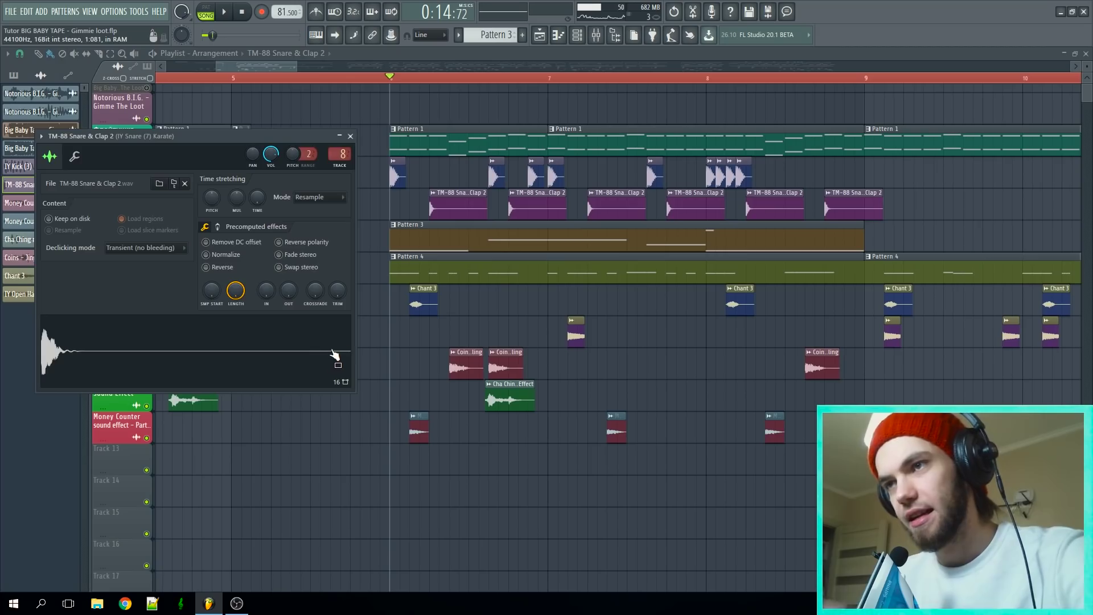
Step: View the sample settings of the Chant 3, Money Counter and Coins - Jingling clips in bar 6, and close them
{"action": "key", "text": "Escape"}
{"action": "scroll", "coordinate": [506, 319], "scroll_direction": "up", "scroll_amount": 2}
{"action": "double_click", "coordinate": [377, 302]}
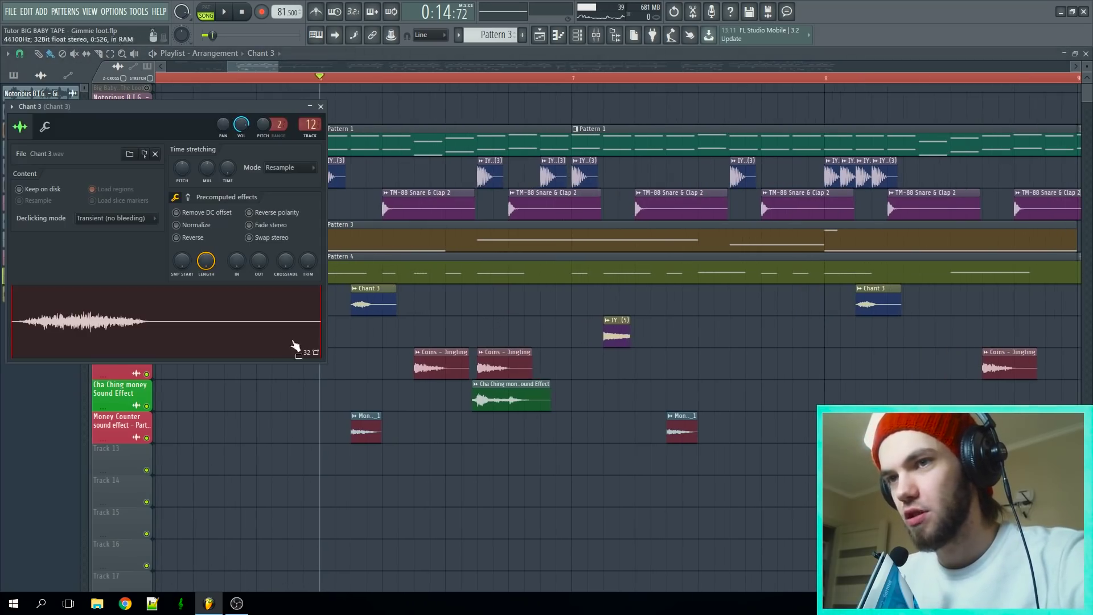
{"action": "double_click", "coordinate": [376, 430]}
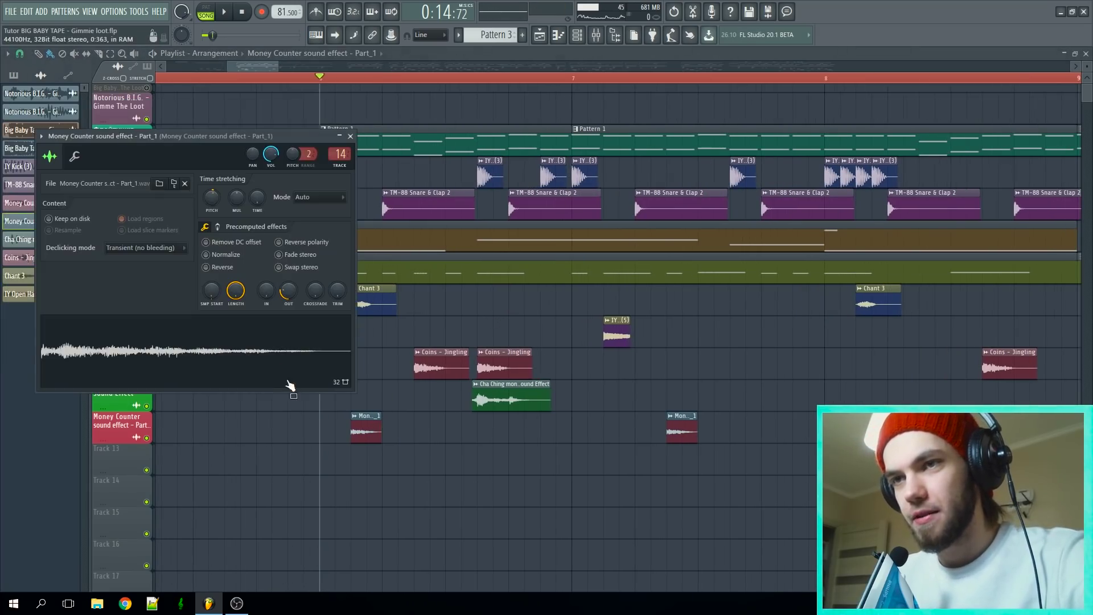
{"action": "double_click", "coordinate": [428, 358]}
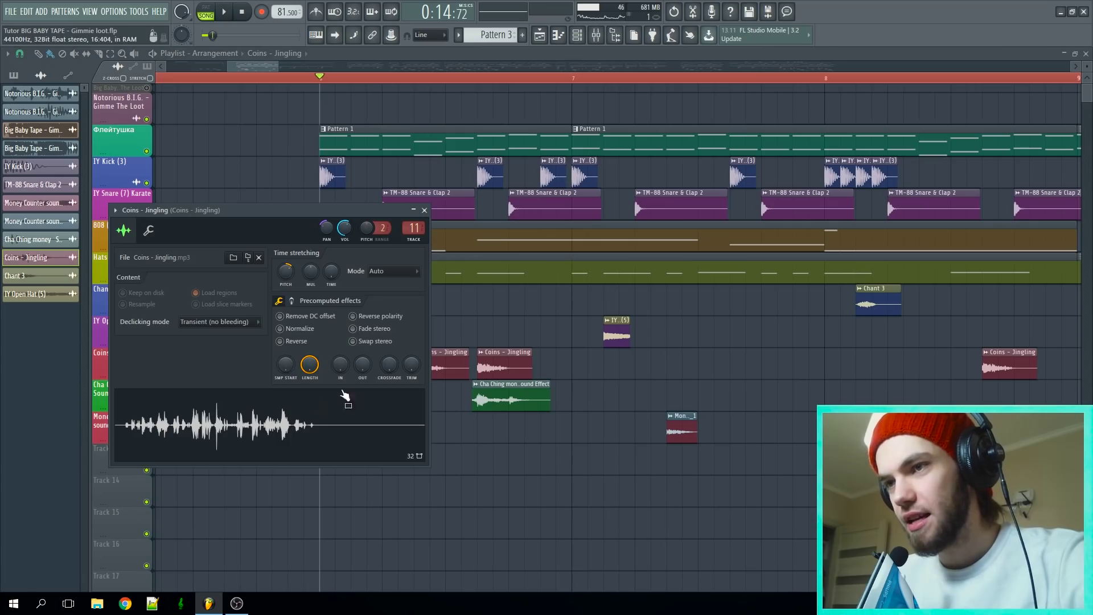
{"action": "key", "text": "Escape"}
Step: Play from the first Coins - Jingling clip in bar 6 and open the Cha Ching money Sound Effect clip's sample settings
{"action": "left_click", "coordinate": [413, 79]}
{"action": "key", "text": "space"}
{"action": "key", "text": "space"}
{"action": "double_click", "coordinate": [511, 385]}
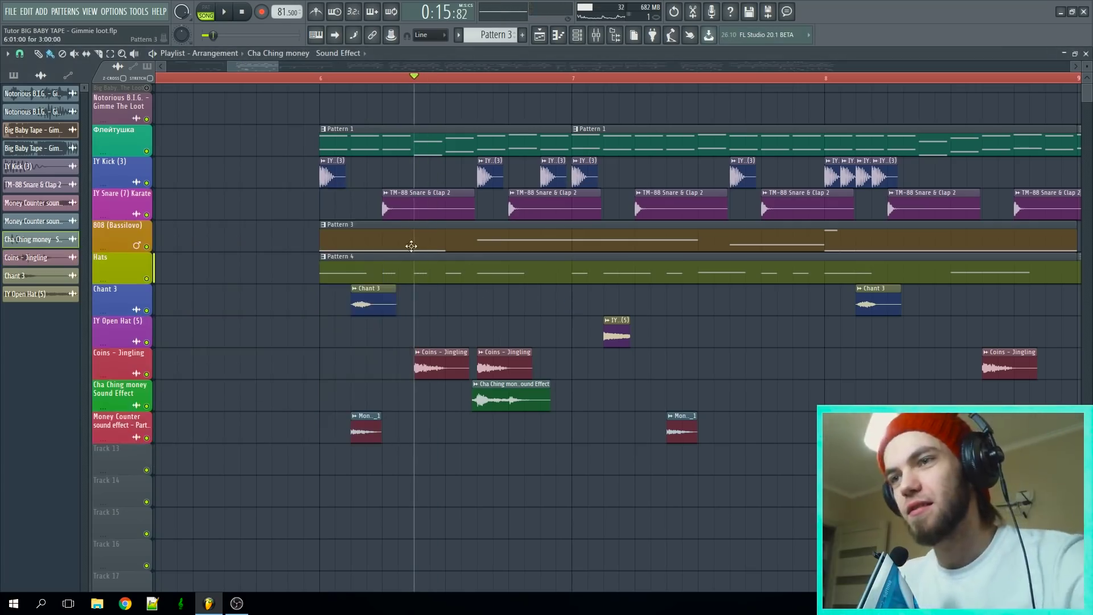
Step: Open the hats' Pattern 4 in the piano roll, play it while following its notes, and return to the playlist
{"action": "double_click", "coordinate": [417, 261]}
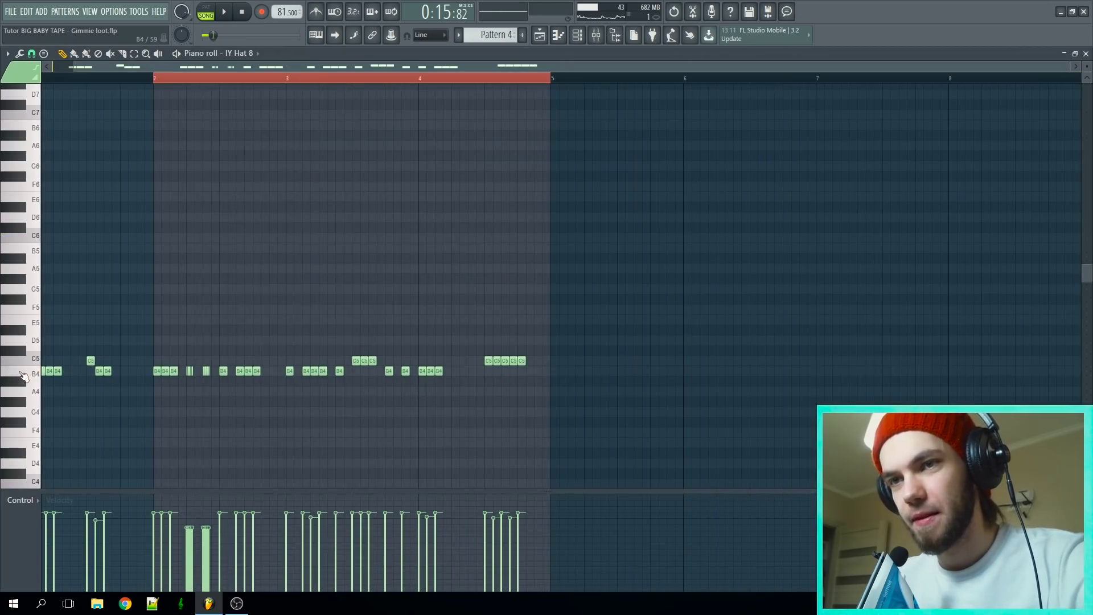
{"action": "scroll", "coordinate": [108, 344], "scroll_direction": "up", "scroll_amount": 2}
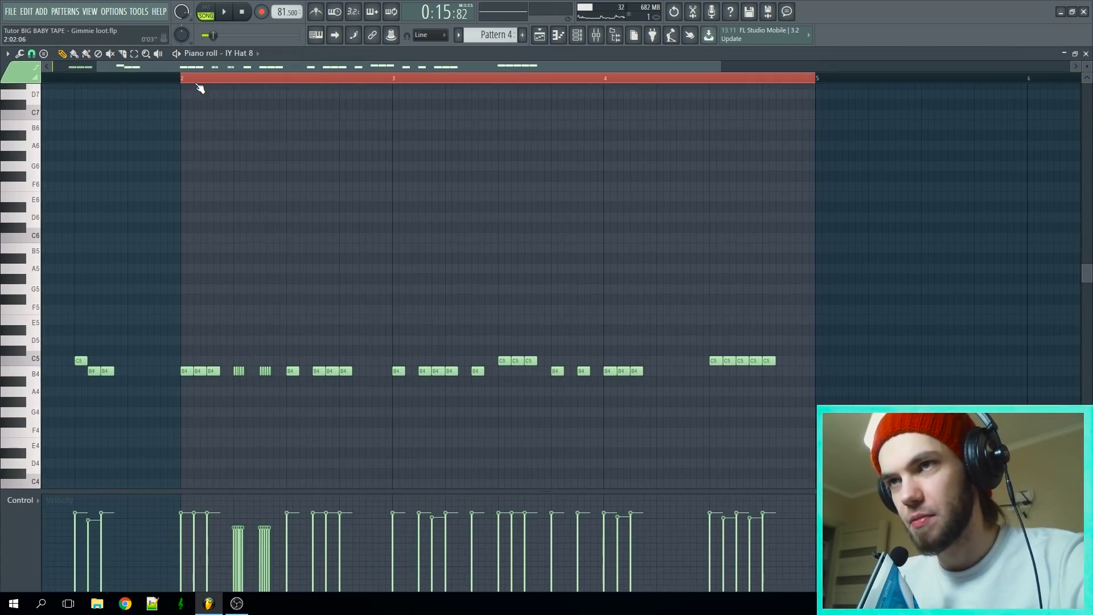
{"action": "scroll", "coordinate": [250, 191], "scroll_direction": "up", "scroll_amount": 2}
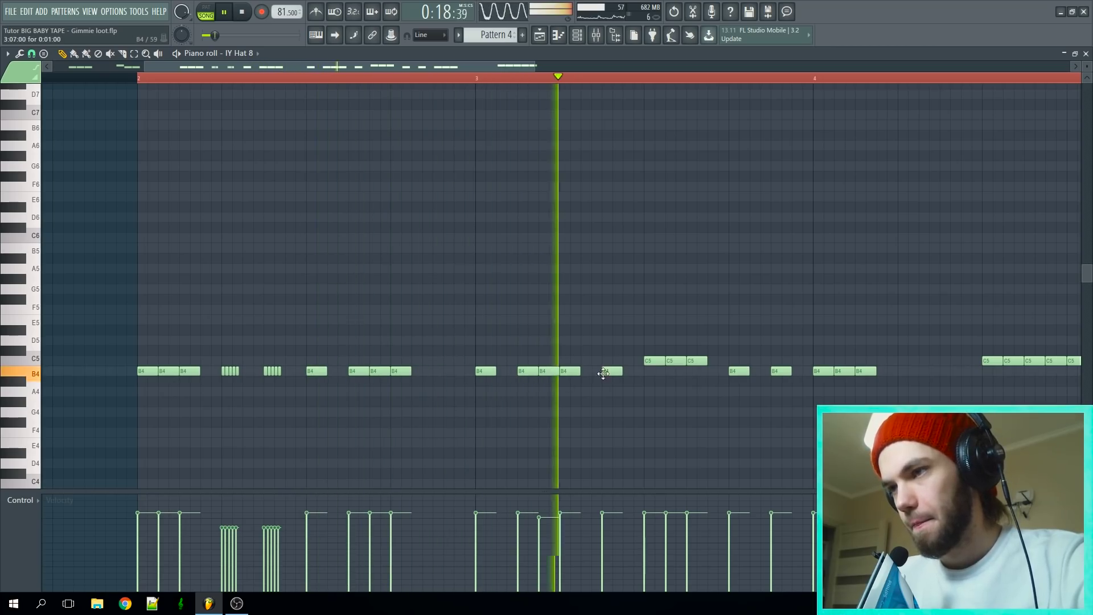
{"action": "scroll", "coordinate": [592, 371], "scroll_direction": "down", "scroll_amount": 2}
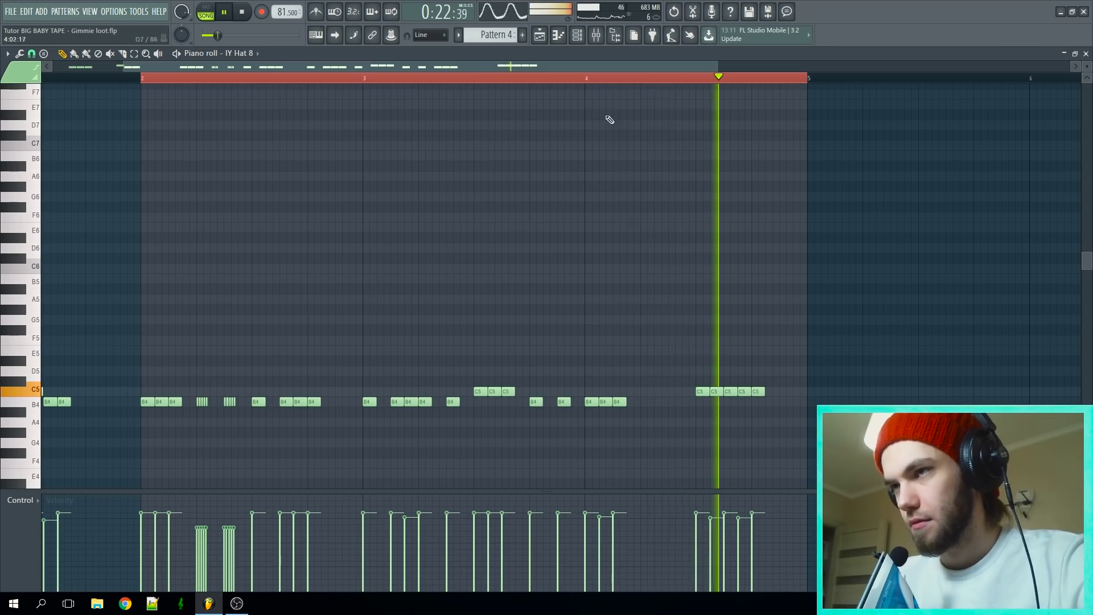
{"action": "left_click", "coordinate": [540, 36]}
Step: Examine the layout of the drum and effect clips across the arrangement, and play it from bar 8
{"action": "scroll", "coordinate": [524, 329], "scroll_direction": "up", "scroll_amount": 3}
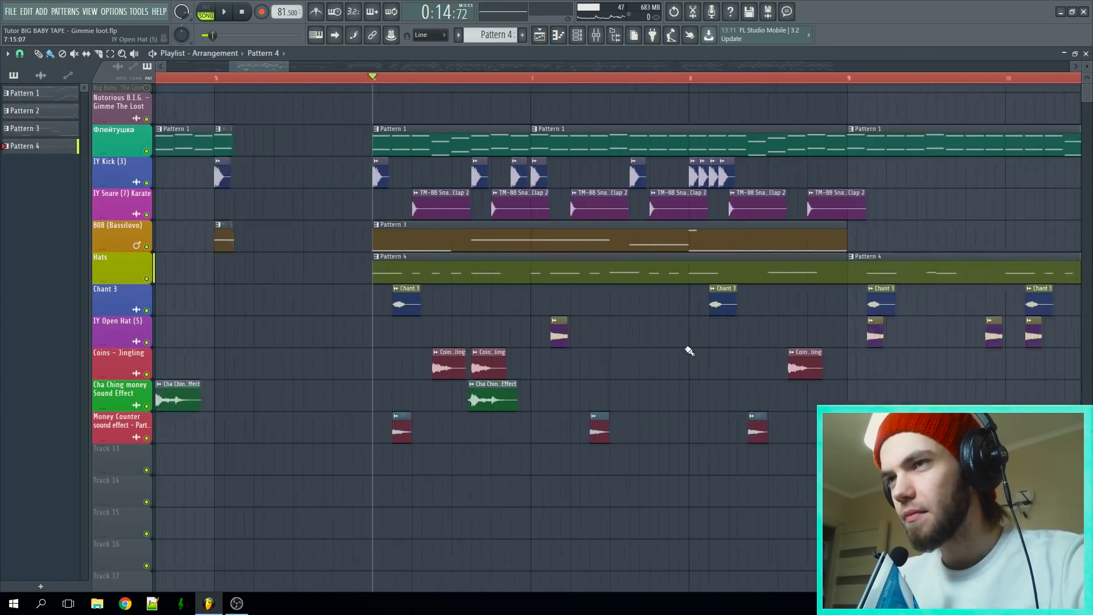
{"action": "scroll", "coordinate": [652, 381], "scroll_direction": "down", "scroll_amount": 5}
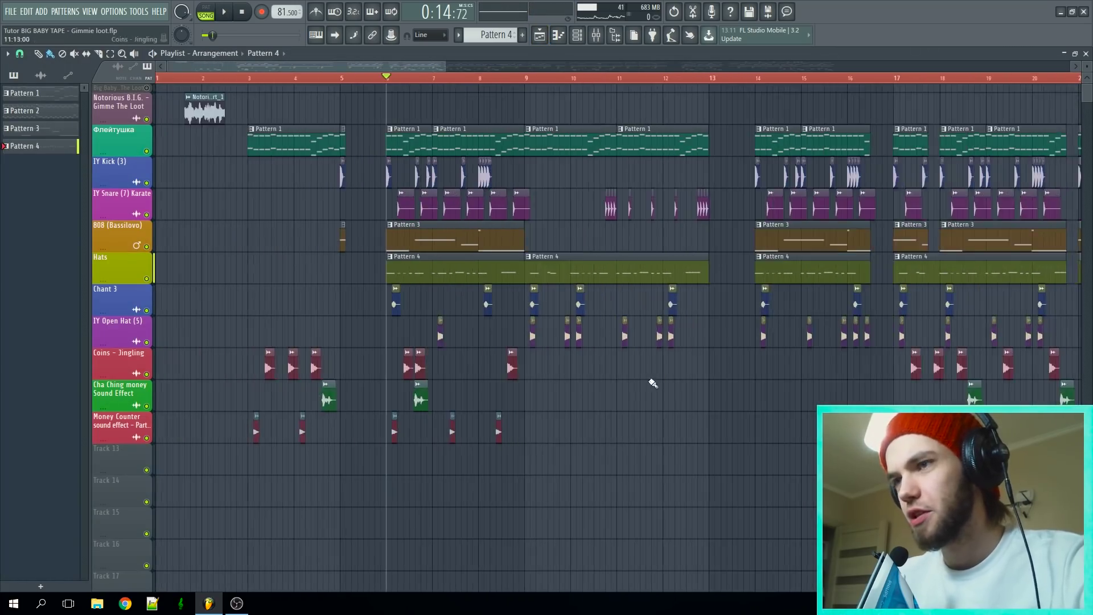
{"action": "scroll", "coordinate": [439, 367], "scroll_direction": "up", "scroll_amount": 4}
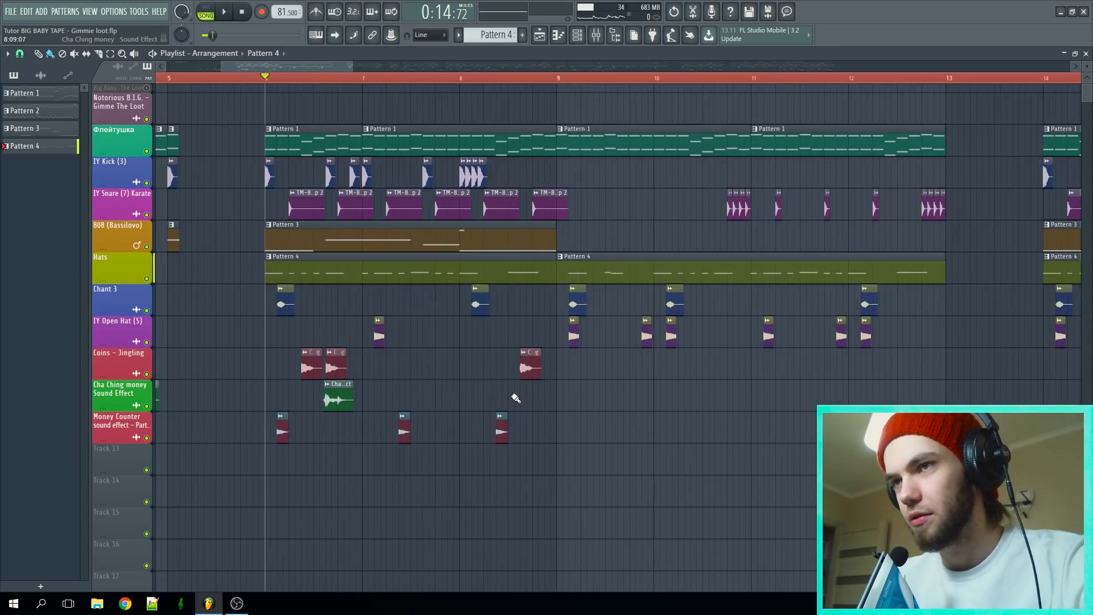
{"action": "key", "text": "space"}
{"action": "left_click", "coordinate": [462, 77]}
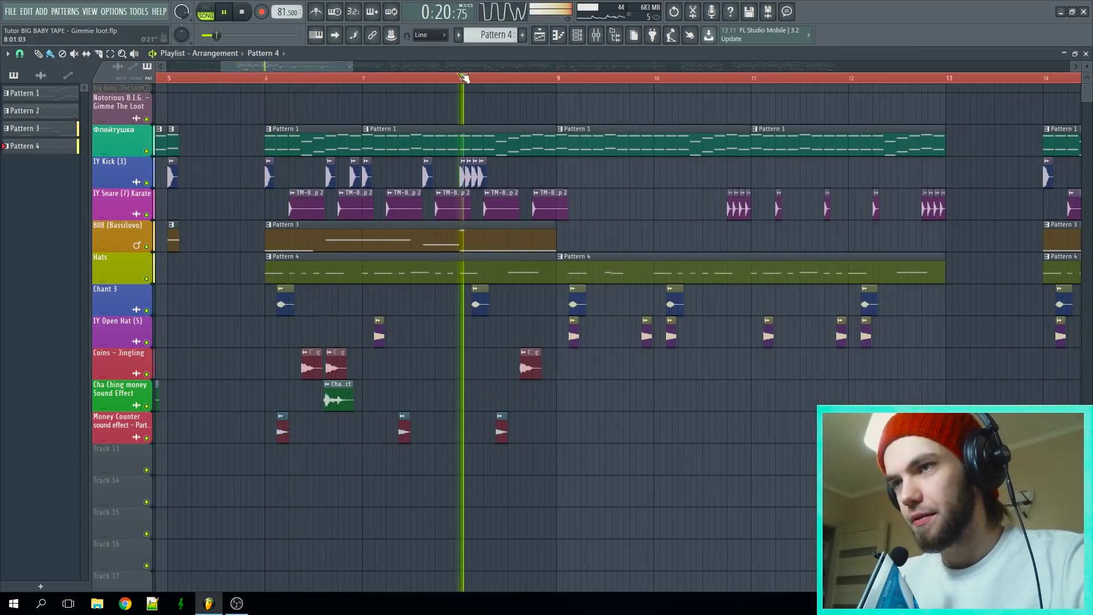
Step: Open the 808's Pattern 3 in the piano roll and play the B4 notes and E6 slide note at bar 4
{"action": "scroll", "coordinate": [488, 300], "scroll_direction": "up", "scroll_amount": 2}
{"action": "double_click", "coordinate": [408, 242]}
{"action": "key", "text": "space"}
{"action": "scroll", "coordinate": [405, 256], "scroll_direction": "down", "scroll_amount": 4}
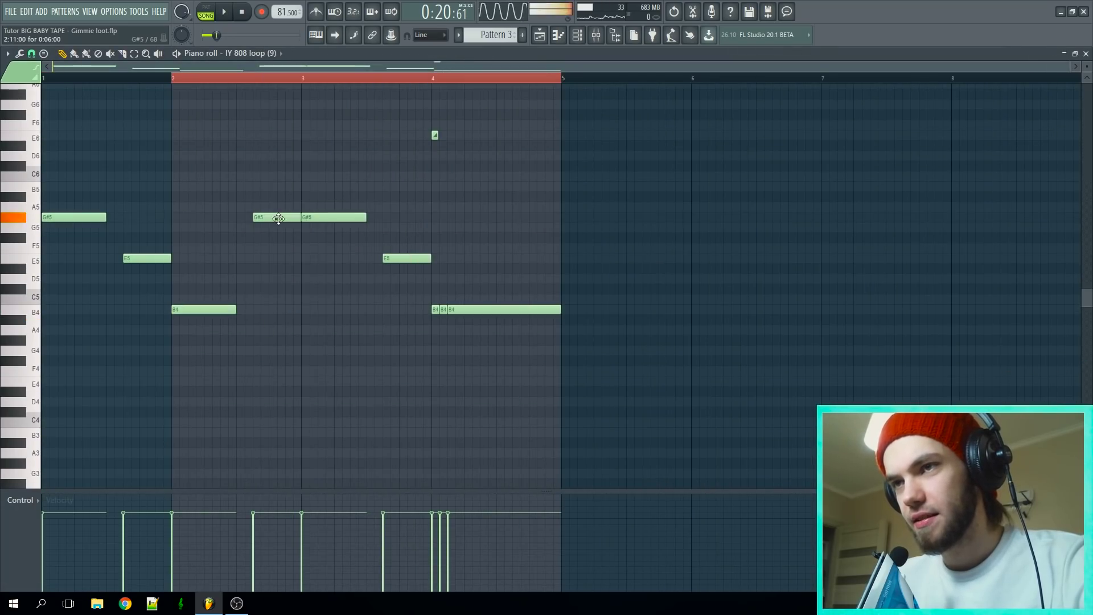
{"action": "scroll", "coordinate": [455, 287], "scroll_direction": "up", "scroll_amount": 4}
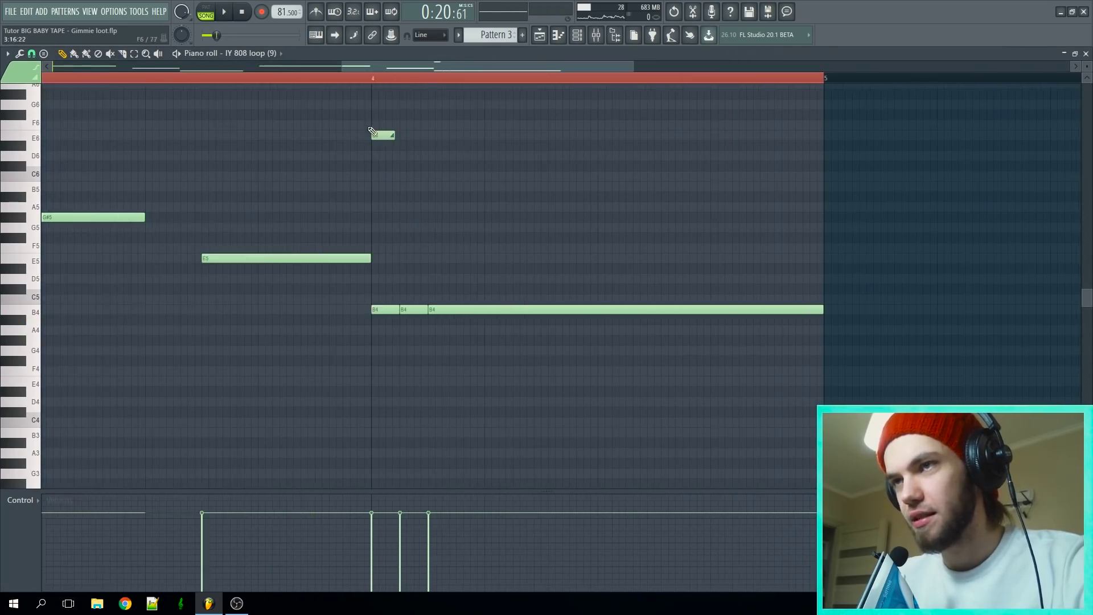
{"action": "scroll", "coordinate": [391, 267], "scroll_direction": "up", "scroll_amount": 3}
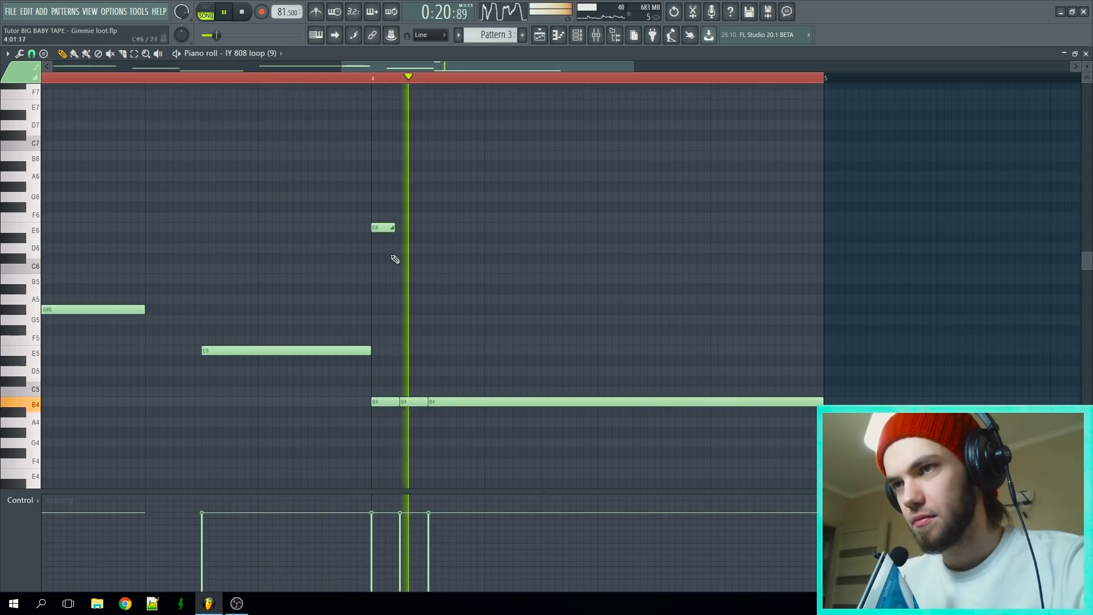
{"action": "key", "text": "space"}
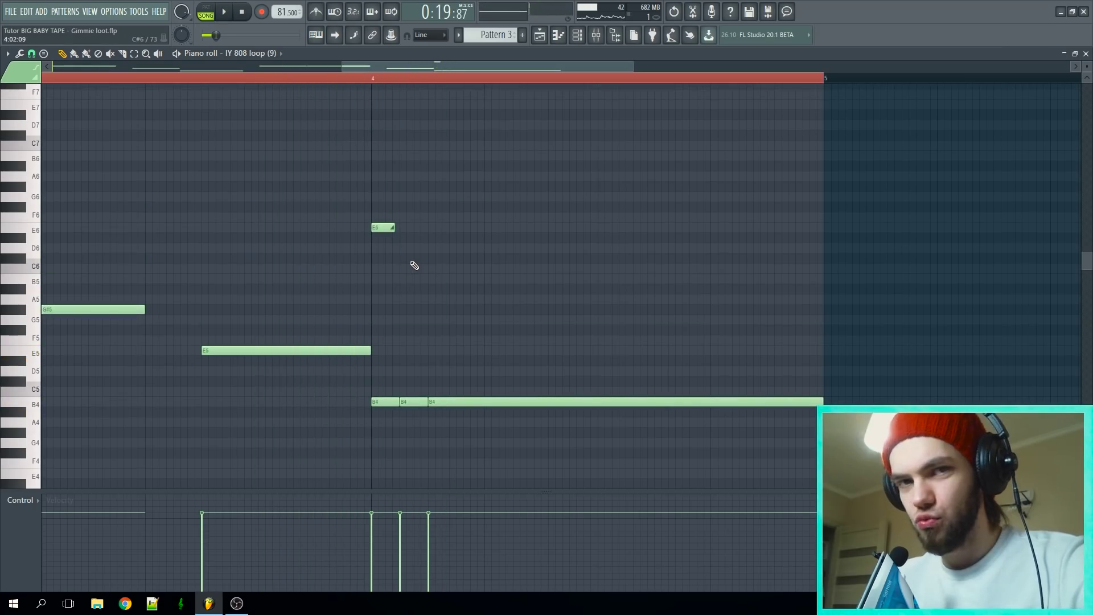
Step: Play the 808 notes alone in pattern mode from the middle of bar 3, and return to song mode and the playlist
{"action": "left_click", "coordinate": [252, 78]}
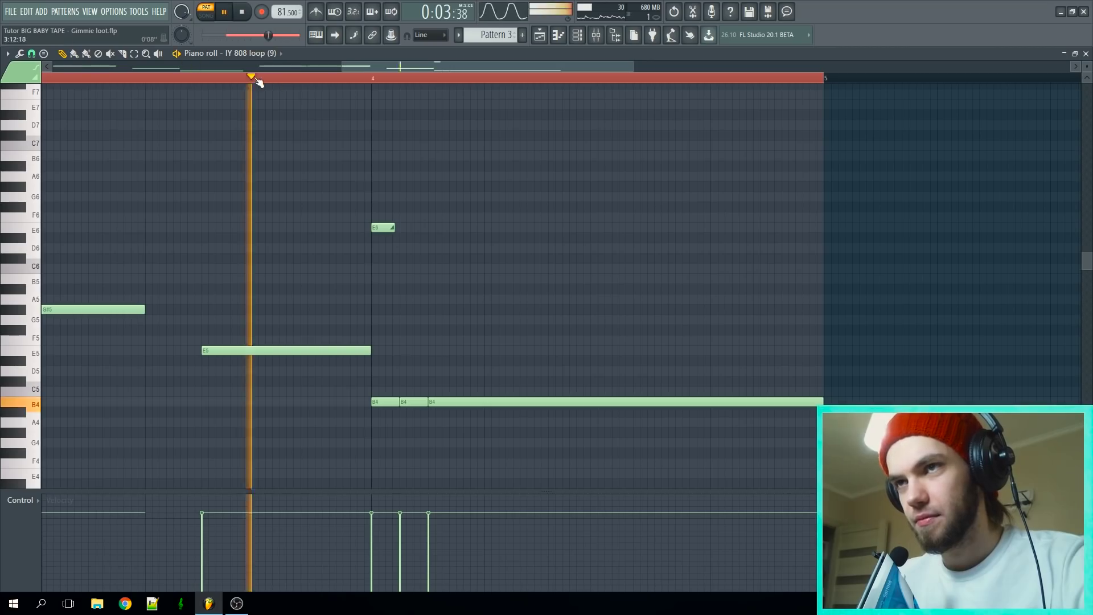
{"action": "key", "text": "space"}
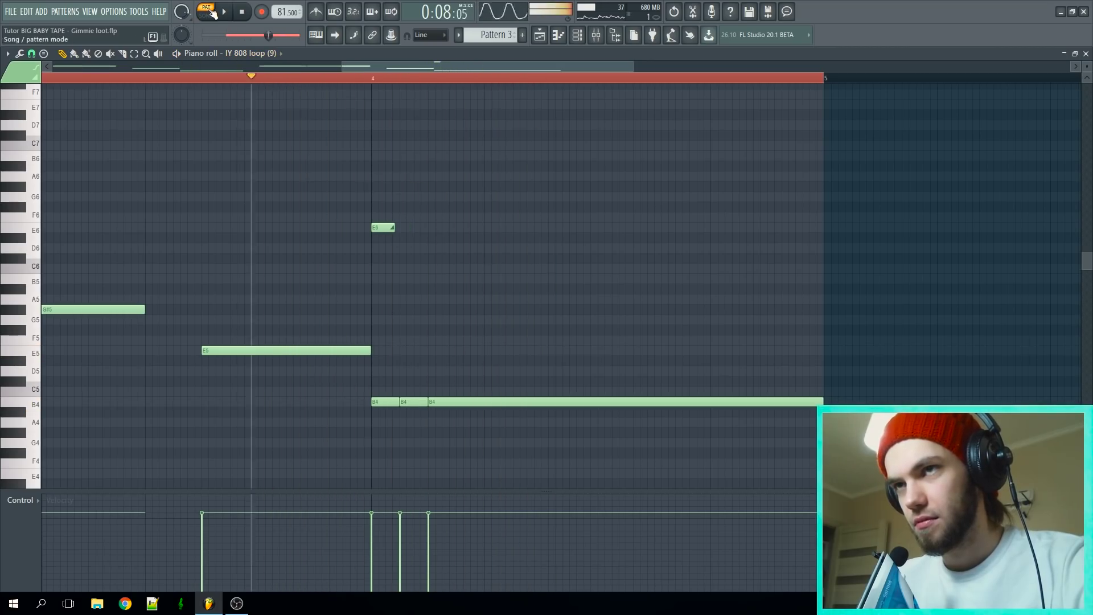
{"action": "key", "text": "space"}
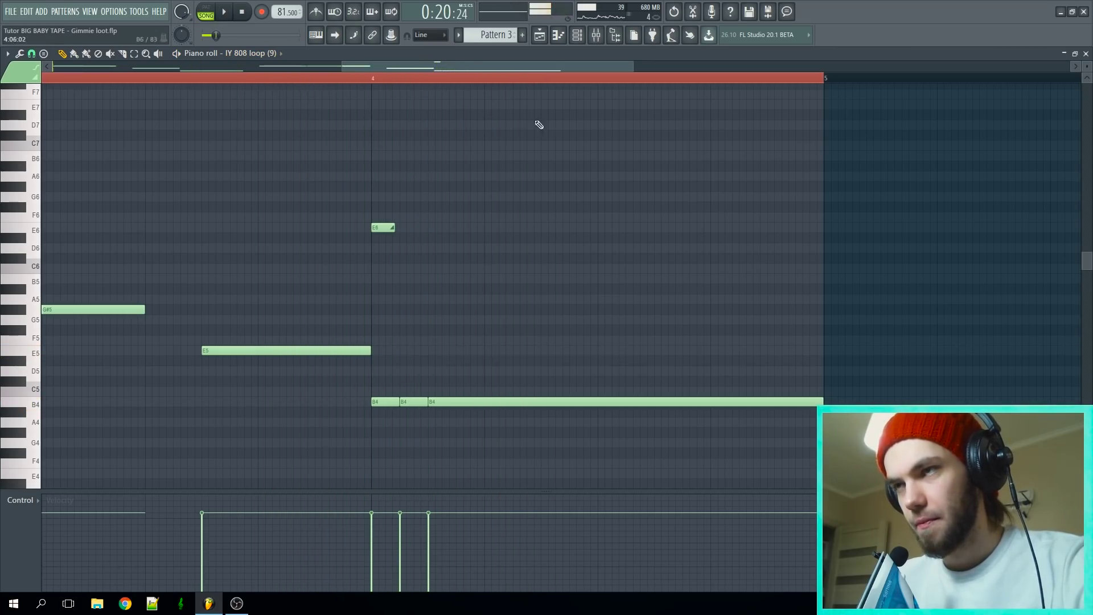
{"action": "left_click", "coordinate": [539, 37]}
Step: Play the arrangement from bar 9 and follow the open hats and snare rolls in the section up to bar 13
{"action": "scroll", "coordinate": [563, 279], "scroll_direction": "down", "scroll_amount": 4}
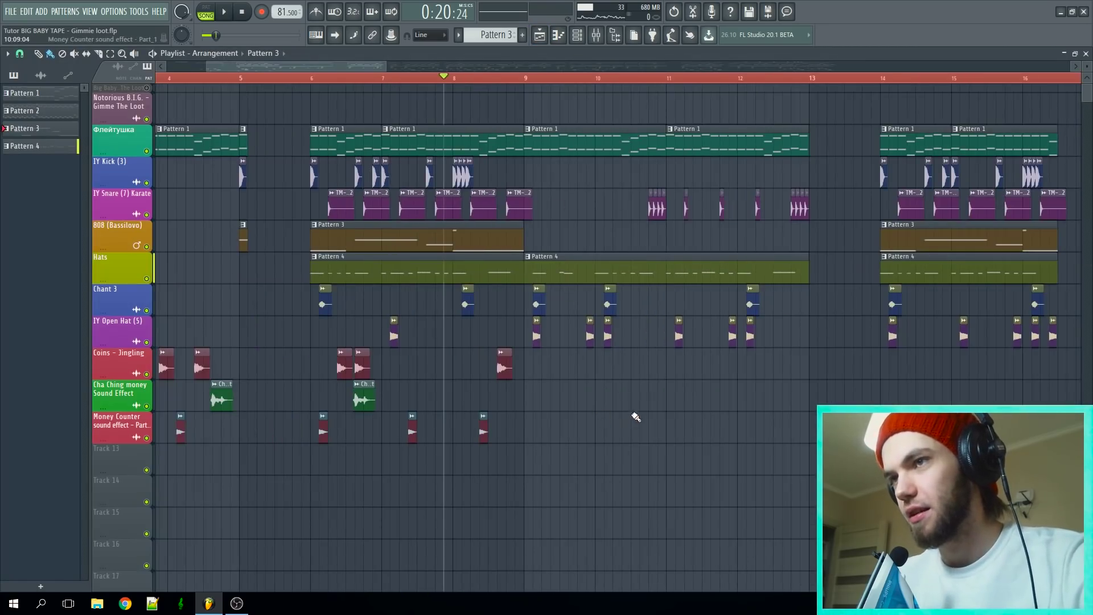
{"action": "scroll", "coordinate": [789, 179], "scroll_direction": "up", "scroll_amount": 4}
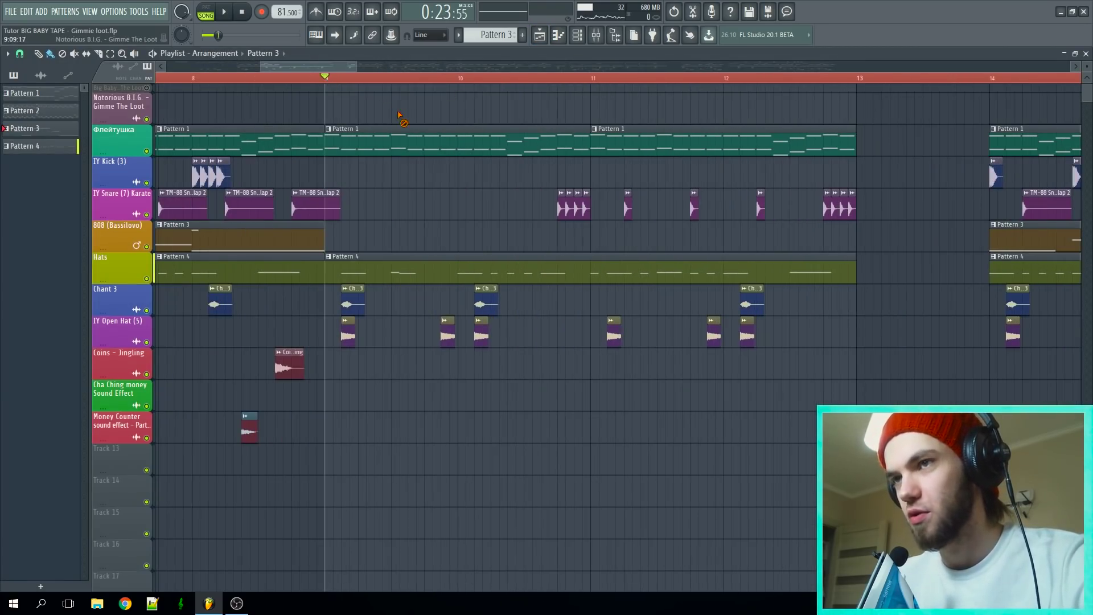
{"action": "left_click", "coordinate": [348, 338]}
{"action": "scroll", "coordinate": [512, 366], "scroll_direction": "down", "scroll_amount": 4}
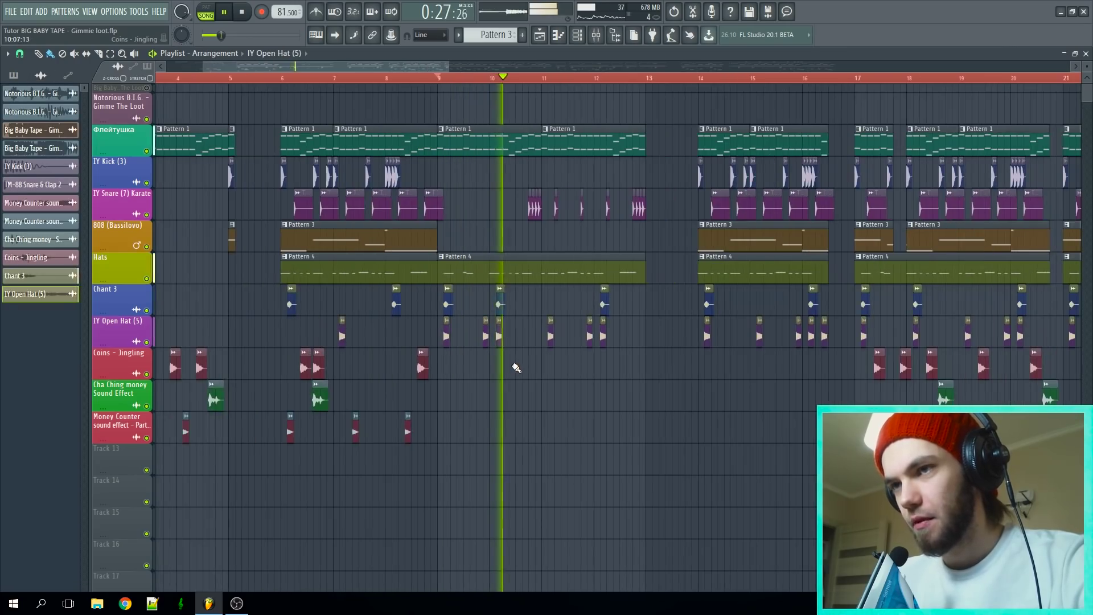
{"action": "scroll", "coordinate": [550, 367], "scroll_direction": "up", "scroll_amount": 2}
{"action": "scroll", "coordinate": [558, 376], "scroll_direction": "down", "scroll_amount": 2}
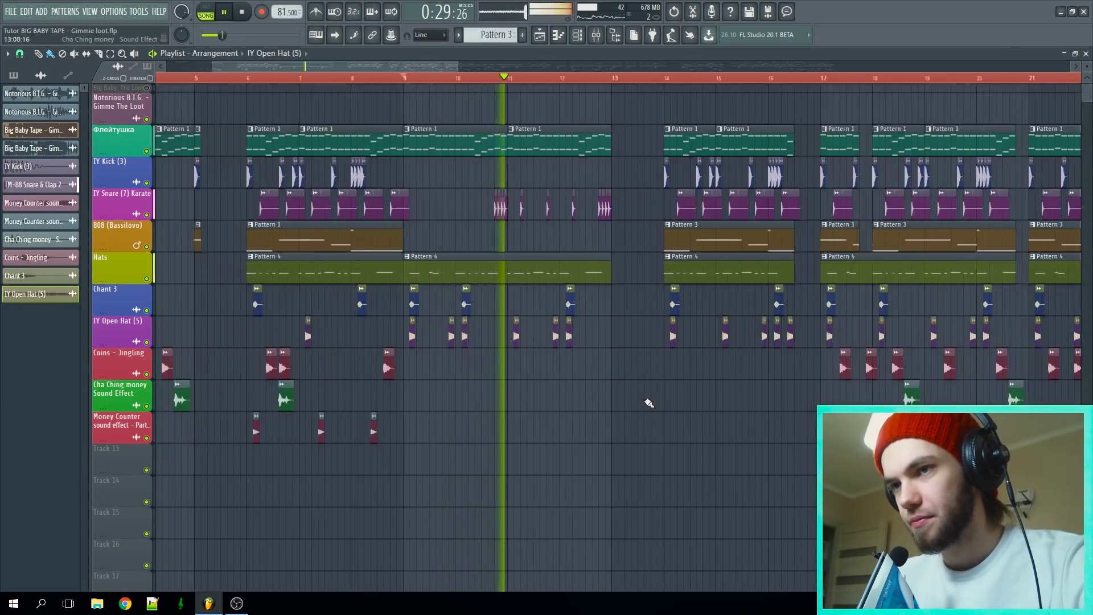
{"action": "scroll", "coordinate": [642, 402], "scroll_direction": "up", "scroll_amount": 2}
{"action": "scroll", "coordinate": [588, 385], "scroll_direction": "up", "scroll_amount": 2}
{"action": "scroll", "coordinate": [522, 344], "scroll_direction": "down", "scroll_amount": 3}
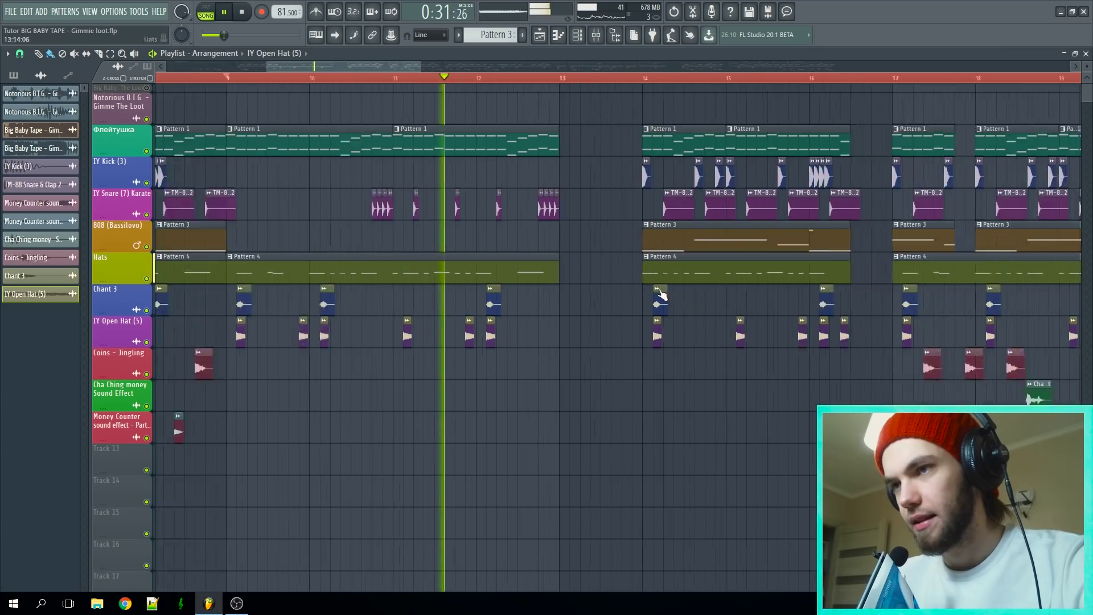
Step: Play from the snare roll just before bar 13 through the empty bar and into the section at bar 14
{"action": "scroll", "coordinate": [683, 288], "scroll_direction": "up", "scroll_amount": 4}
{"action": "left_click", "coordinate": [411, 78]}
{"action": "scroll", "coordinate": [501, 178], "scroll_direction": "down", "scroll_amount": 4}
{"action": "scroll", "coordinate": [712, 278], "scroll_direction": "up", "scroll_amount": 3}
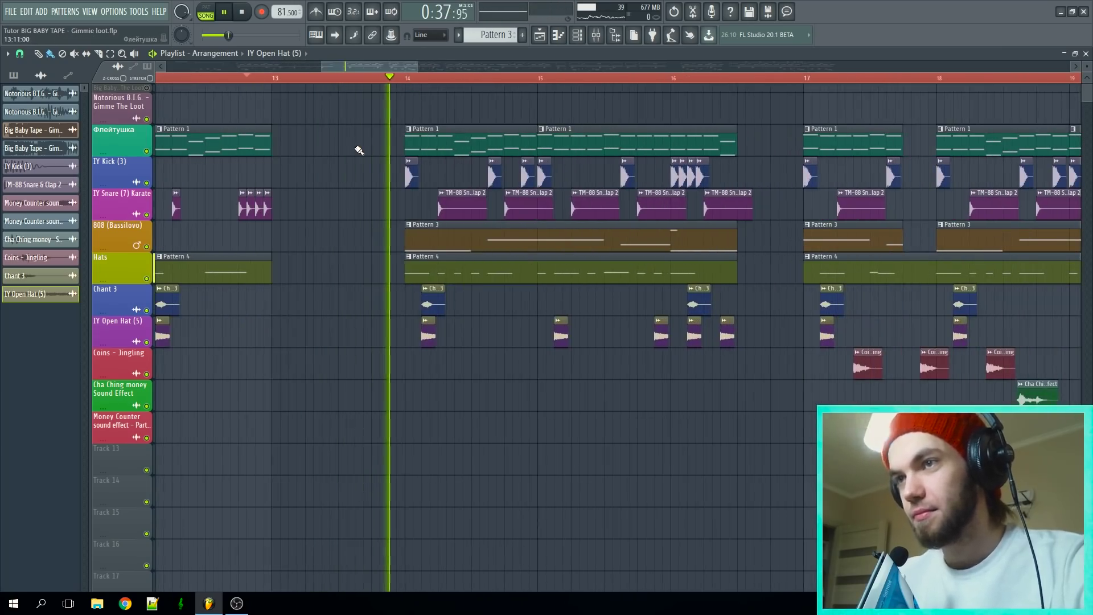
{"action": "scroll", "coordinate": [513, 371], "scroll_direction": "up", "scroll_amount": 2}
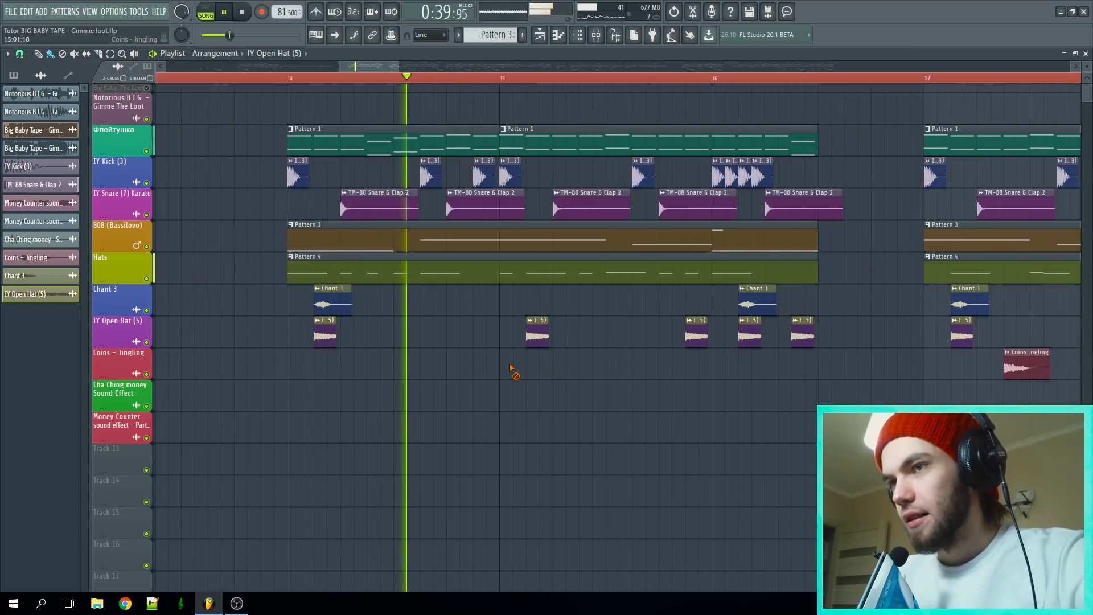
Step: Play the section from bar 17 and follow the coins, cha-ching and money counter effects through bar 19
{"action": "scroll", "coordinate": [514, 363], "scroll_direction": "down", "scroll_amount": 3}
{"action": "scroll", "coordinate": [514, 362], "scroll_direction": "down", "scroll_amount": 3}
{"action": "scroll", "coordinate": [699, 403], "scroll_direction": "up", "scroll_amount": 3}
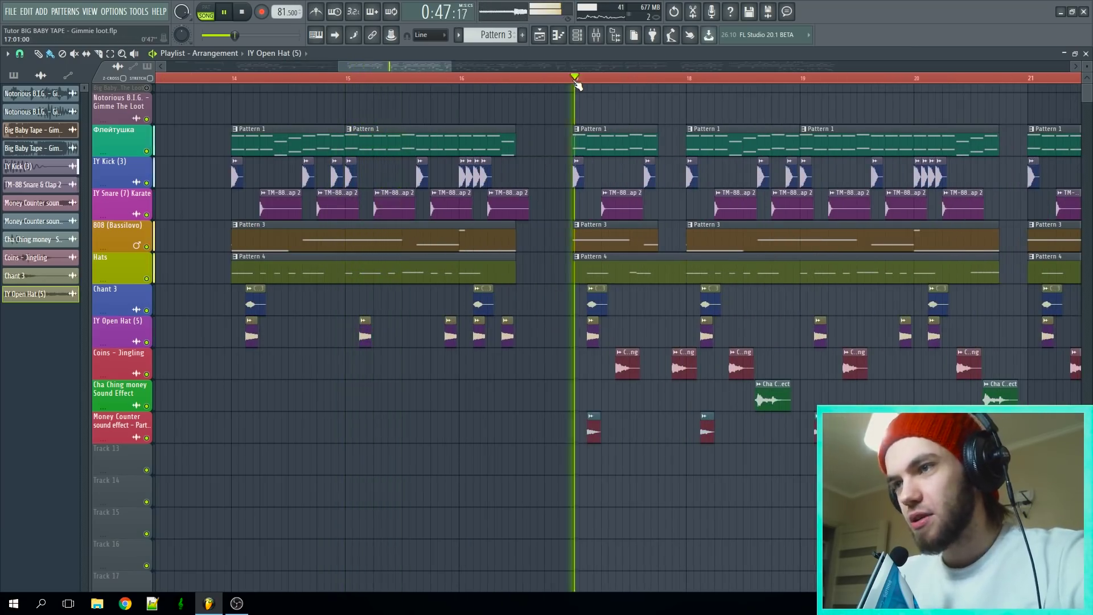
{"action": "scroll", "coordinate": [585, 429], "scroll_direction": "down", "scroll_amount": 2}
{"action": "scroll", "coordinate": [543, 453], "scroll_direction": "up", "scroll_amount": 4}
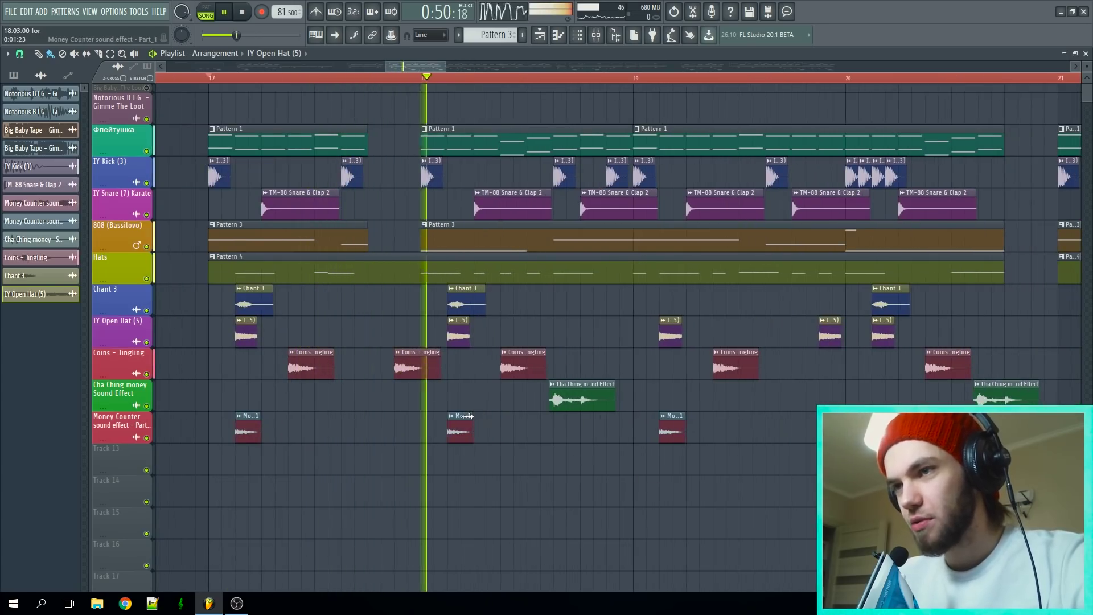
{"action": "scroll", "coordinate": [555, 418], "scroll_direction": "down", "scroll_amount": 2}
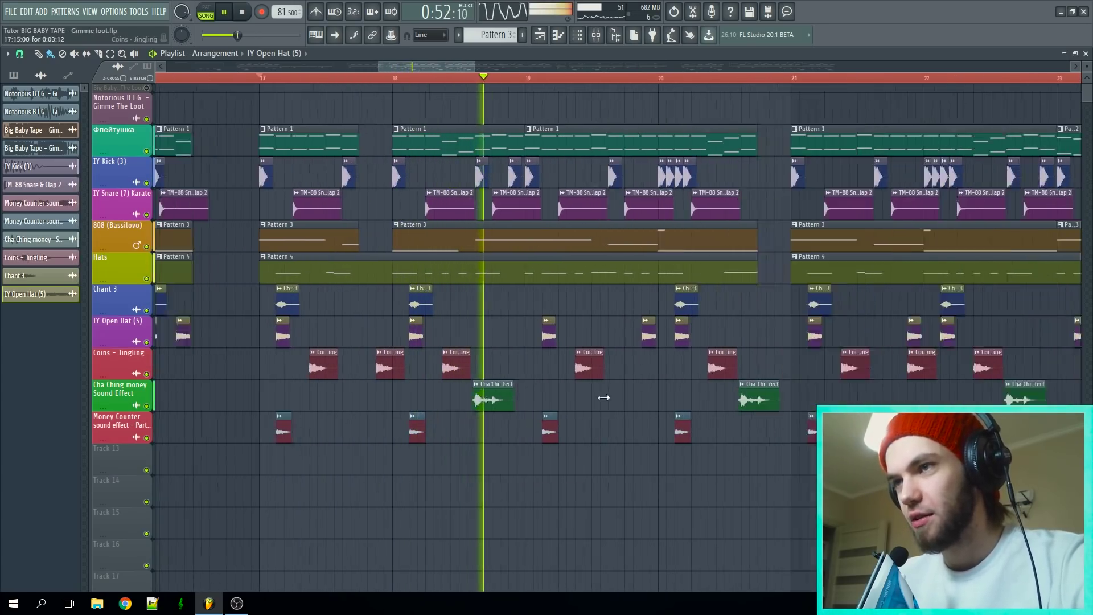
{"action": "scroll", "coordinate": [626, 381], "scroll_direction": "down", "scroll_amount": 1}
{"action": "scroll", "coordinate": [684, 348], "scroll_direction": "down", "scroll_amount": 3}
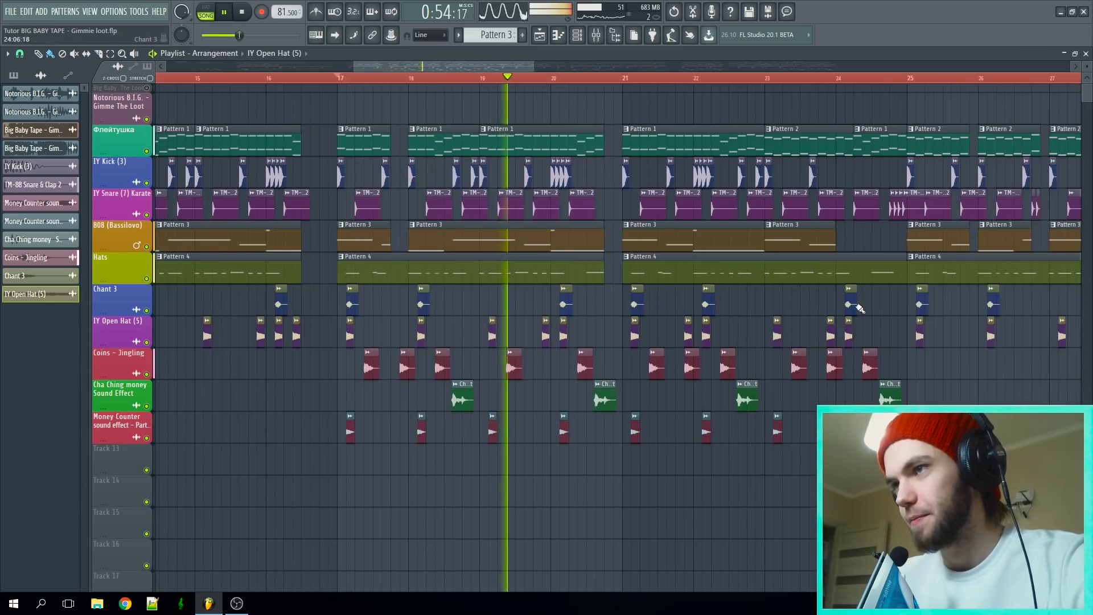
Step: Stop playback and play the arrangement from bar 25
{"action": "key", "text": "space"}
{"action": "scroll", "coordinate": [962, 381], "scroll_direction": "down", "scroll_amount": 3}
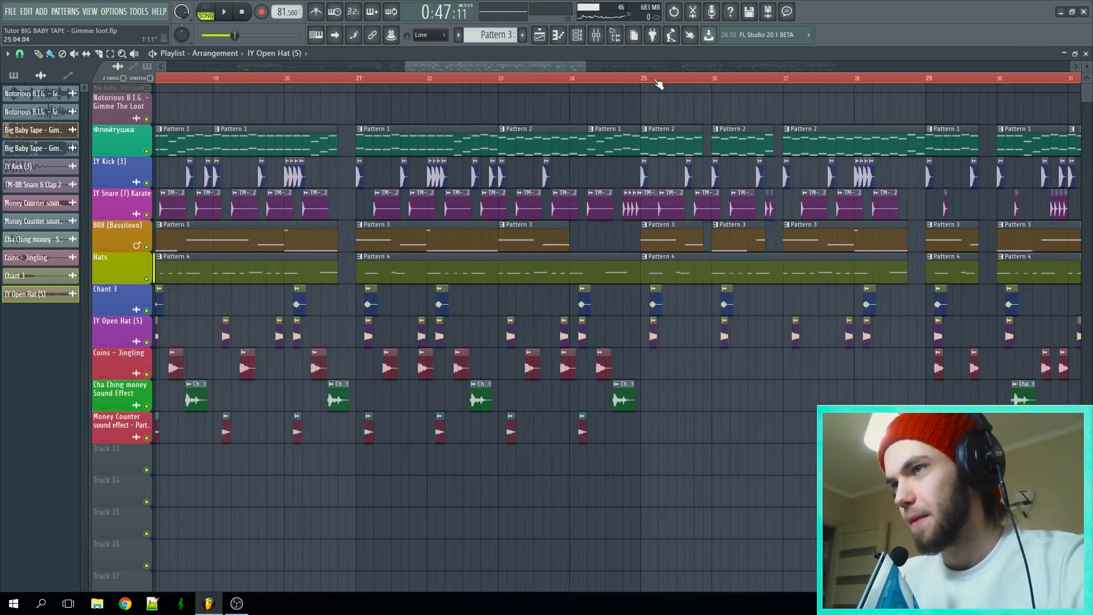
{"action": "scroll", "coordinate": [820, 416], "scroll_direction": "up", "scroll_amount": 3}
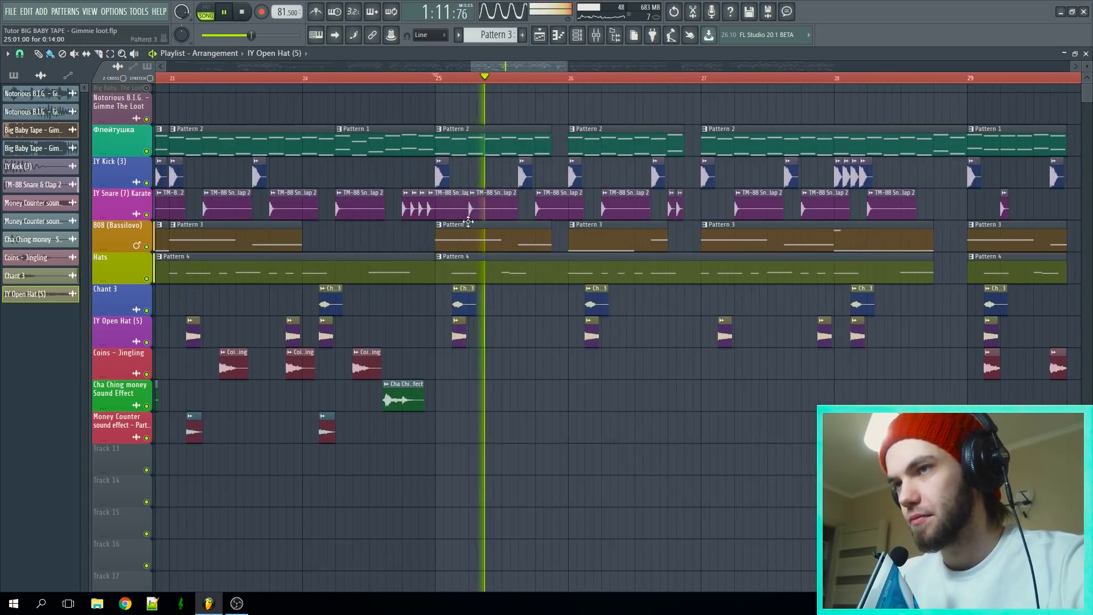
Step: Solo the Флейтушка melody track and play it from bar 23 and from bar 21 to compare Pattern 1 with Pattern 2
{"action": "right_click", "coordinate": [148, 151]}
{"action": "left_click", "coordinate": [336, 80]}
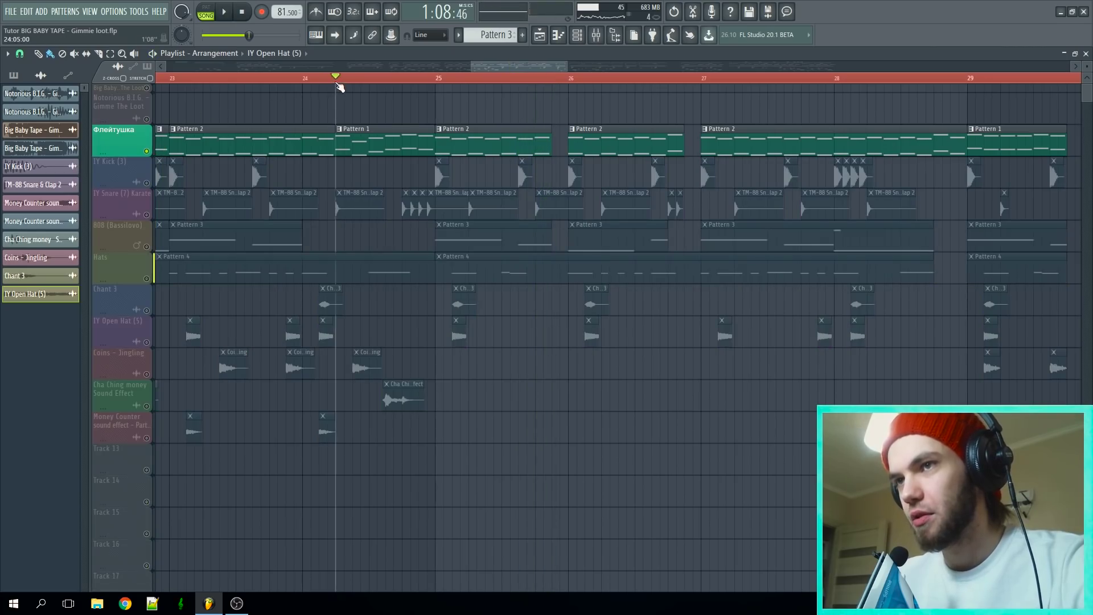
{"action": "left_click", "coordinate": [177, 80]}
{"action": "scroll", "coordinate": [228, 97], "scroll_direction": "down", "scroll_amount": 5}
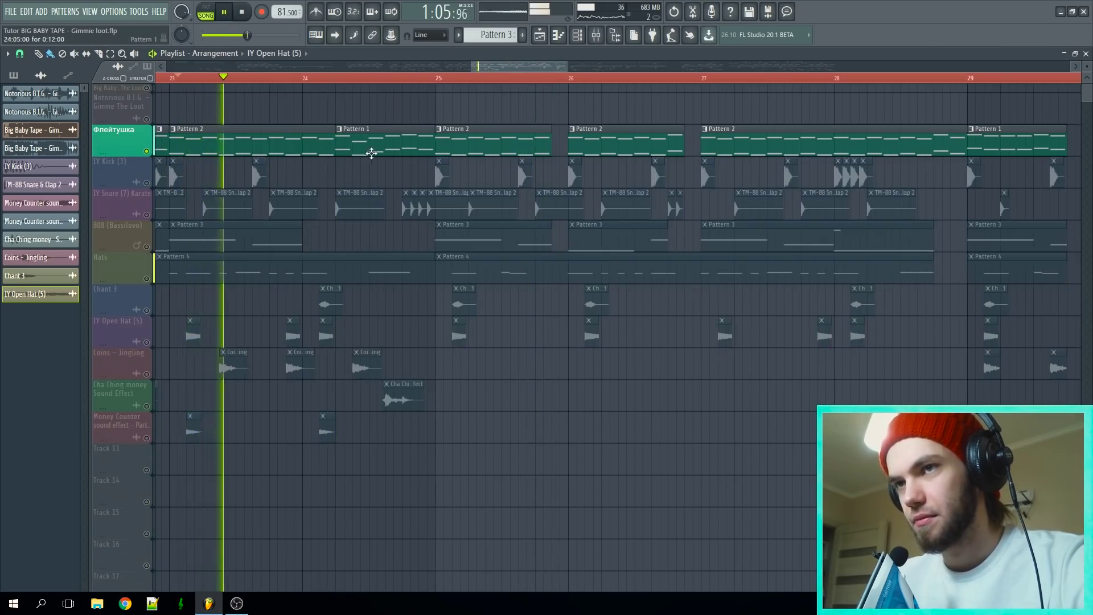
{"action": "scroll", "coordinate": [208, 80], "scroll_direction": "up", "scroll_amount": 3}
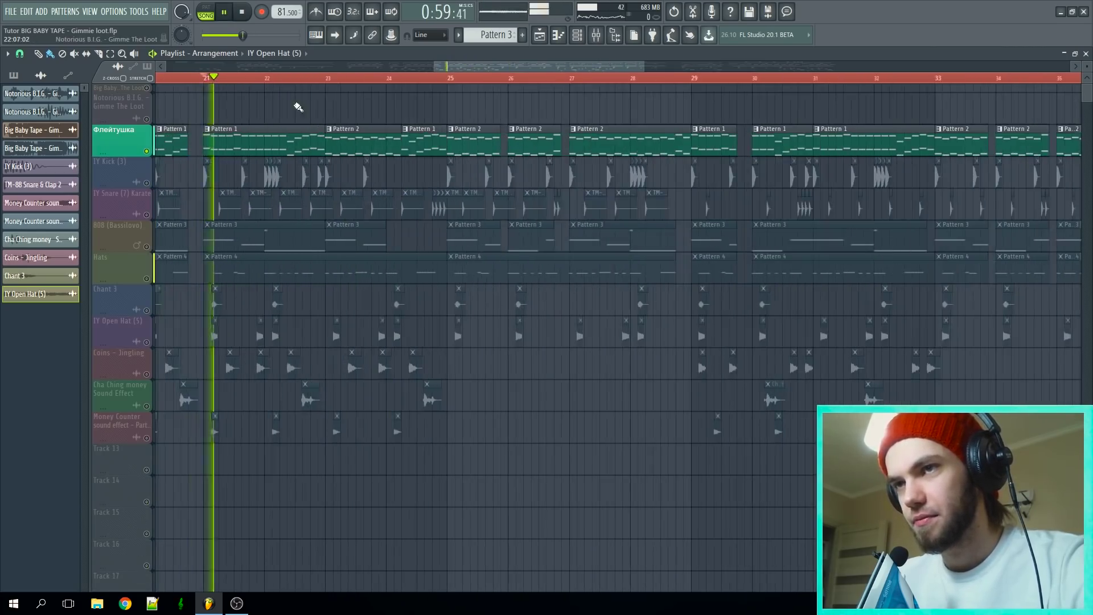
Step: Play the soloed Флейтушка track once more, then unsolo it and play the full arrangement into bar 25
{"action": "key", "text": "space"}
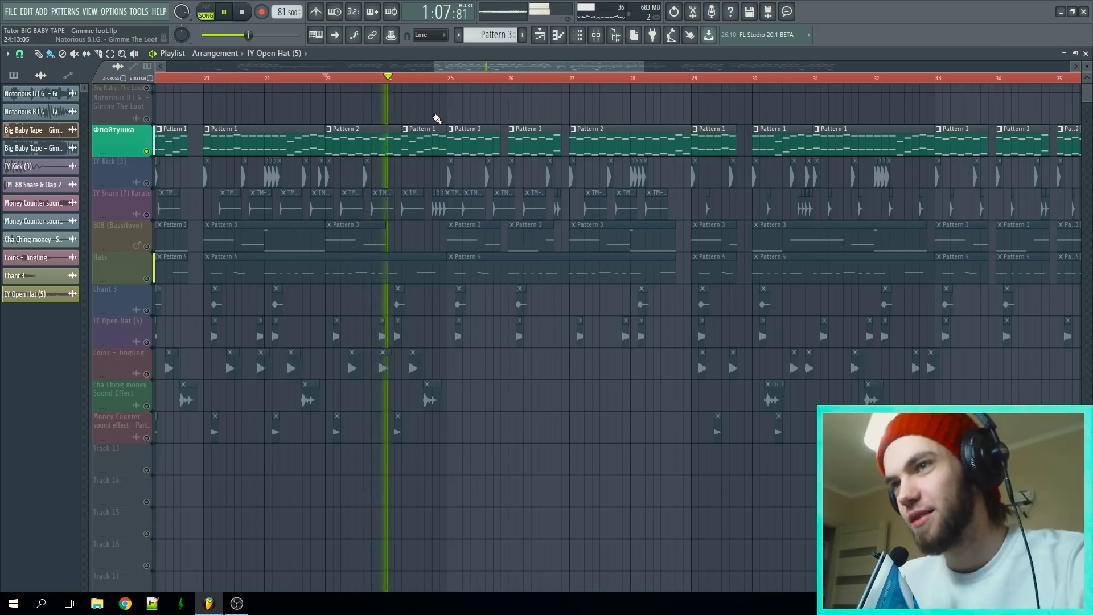
{"action": "key", "text": "space"}
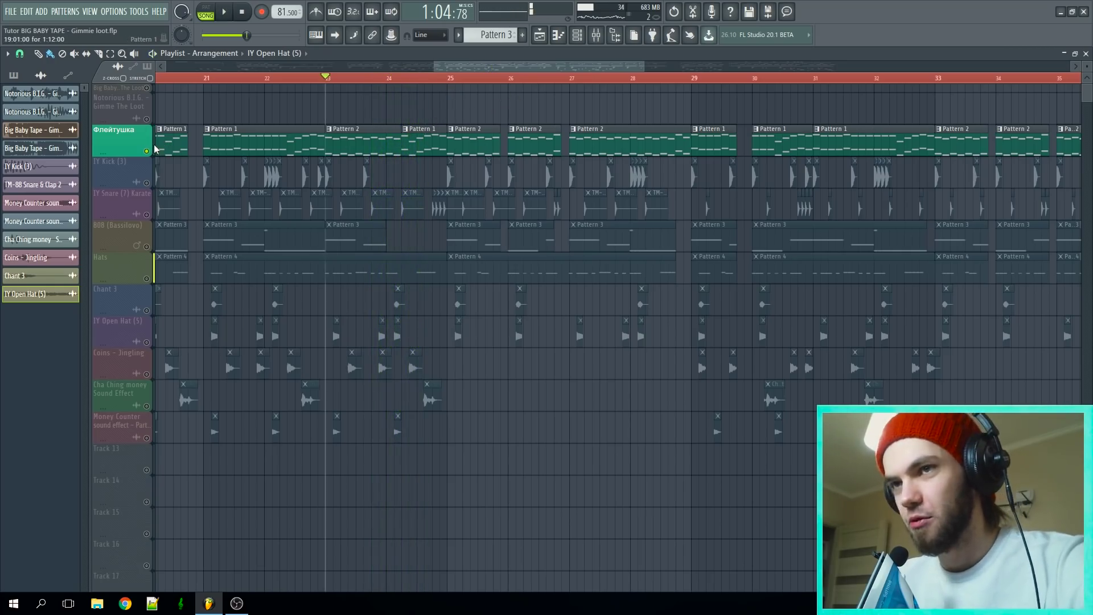
{"action": "right_click", "coordinate": [147, 151]}
{"action": "key", "text": "space"}
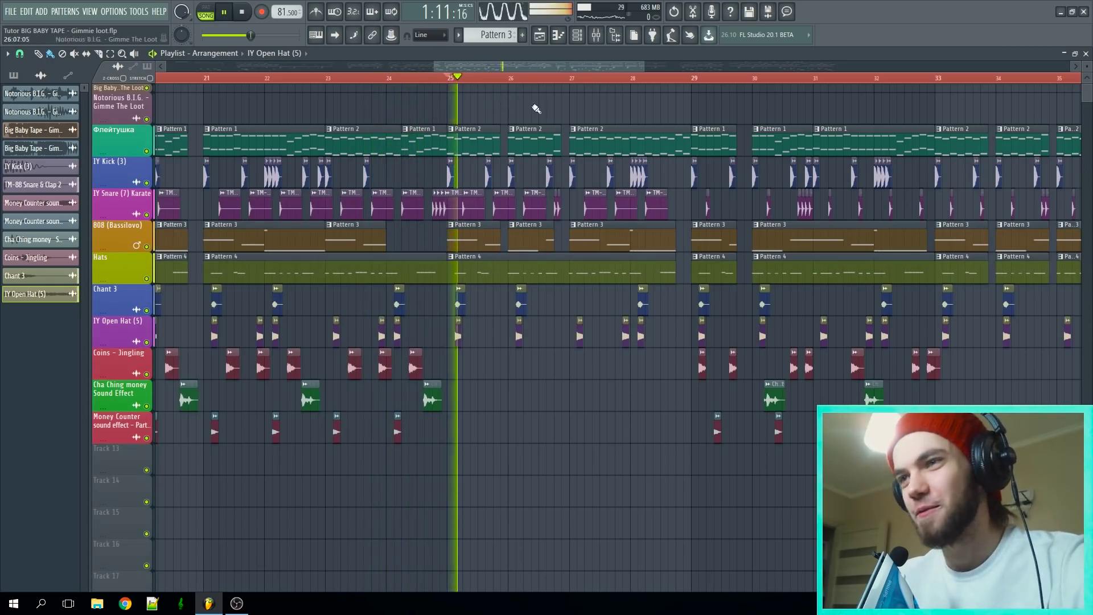
Step: Follow the full arrangement from bar 25 past bar 27, where the coin and money effects drop out, and stop playback
{"action": "scroll", "coordinate": [589, 284], "scroll_direction": "down", "scroll_amount": 5}
{"action": "scroll", "coordinate": [767, 515], "scroll_direction": "up", "scroll_amount": 4}
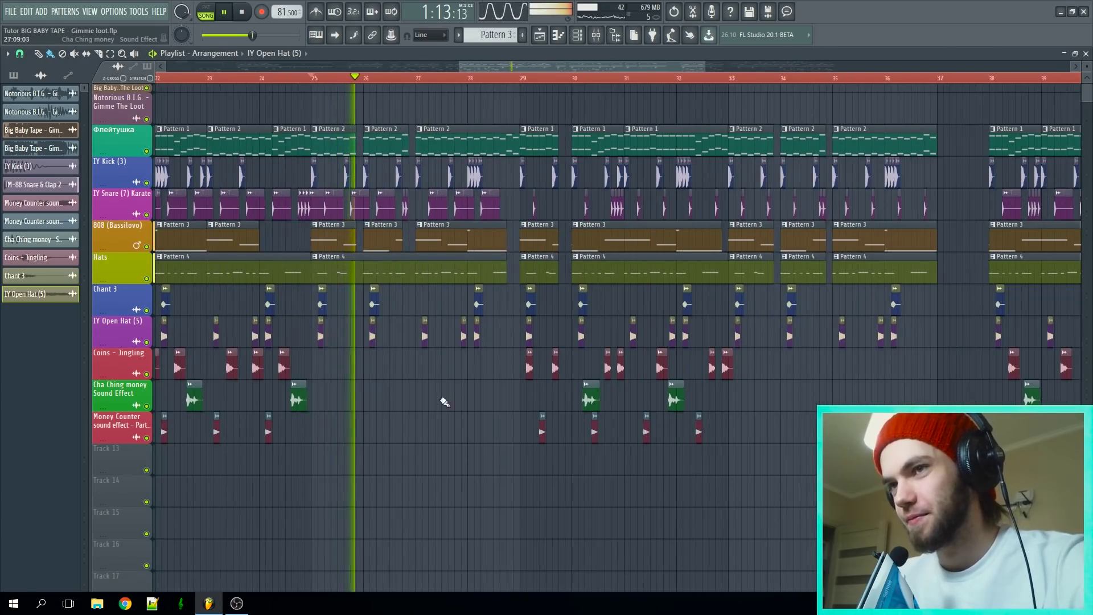
{"action": "scroll", "coordinate": [557, 431], "scroll_direction": "down", "scroll_amount": 1}
{"action": "scroll", "coordinate": [434, 434], "scroll_direction": "up", "scroll_amount": 3}
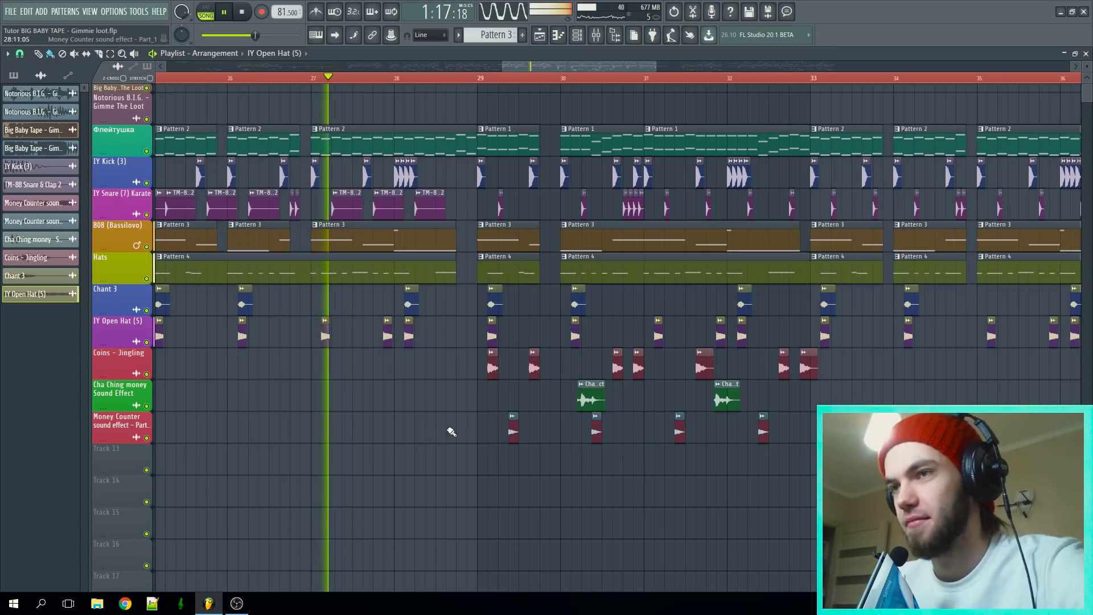
{"action": "scroll", "coordinate": [579, 215], "scroll_direction": "down", "scroll_amount": 3}
{"action": "key", "text": "space"}
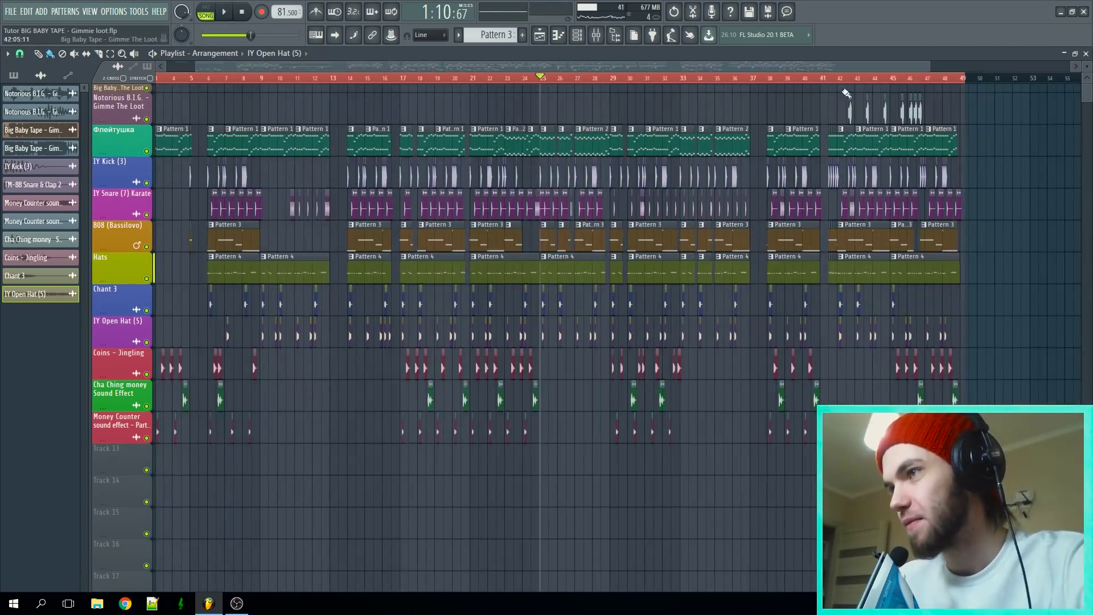
Step: Play the arrangement from the stutter before bar 42 and inspect the Notorious B.I.G. vocal clip's sample settings
{"action": "scroll", "coordinate": [683, 88], "scroll_direction": "up", "scroll_amount": 3}
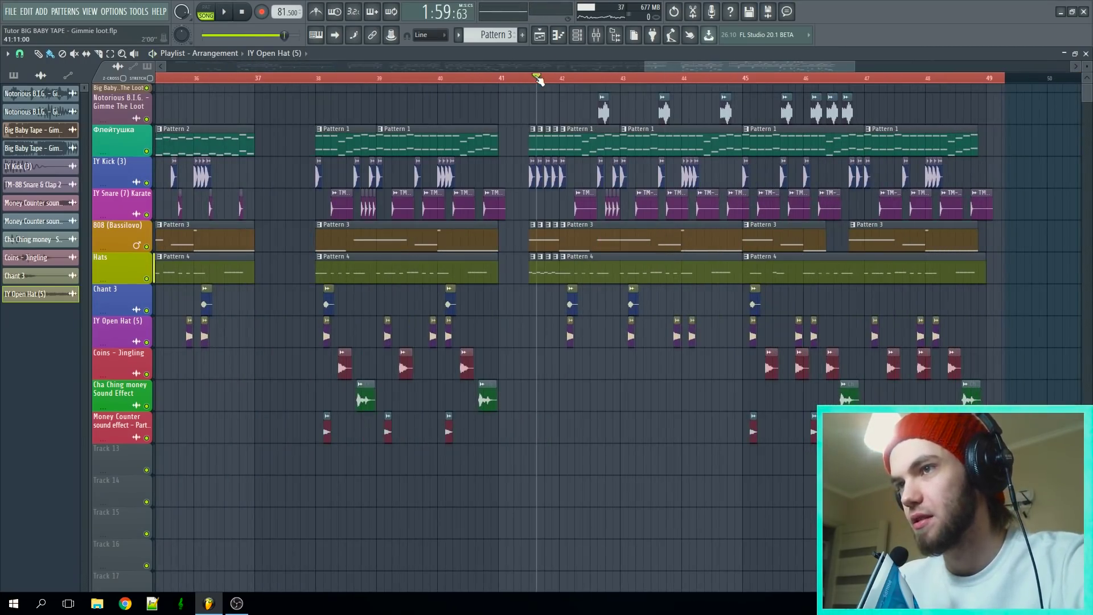
{"action": "key", "text": "space"}
{"action": "scroll", "coordinate": [649, 434], "scroll_direction": "down", "scroll_amount": 3}
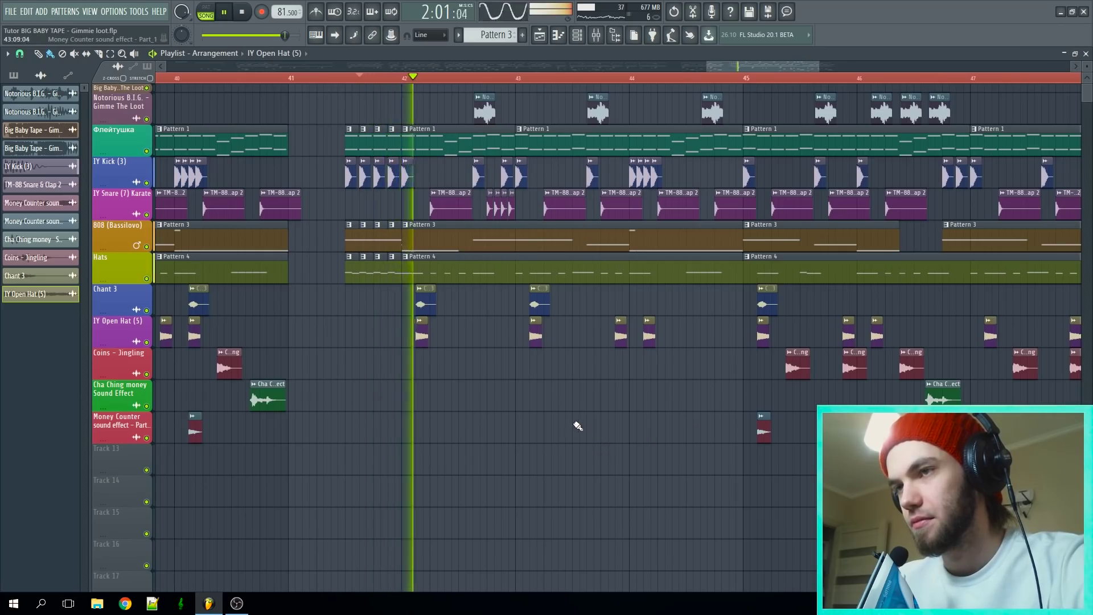
{"action": "scroll", "coordinate": [576, 434], "scroll_direction": "up", "scroll_amount": 3}
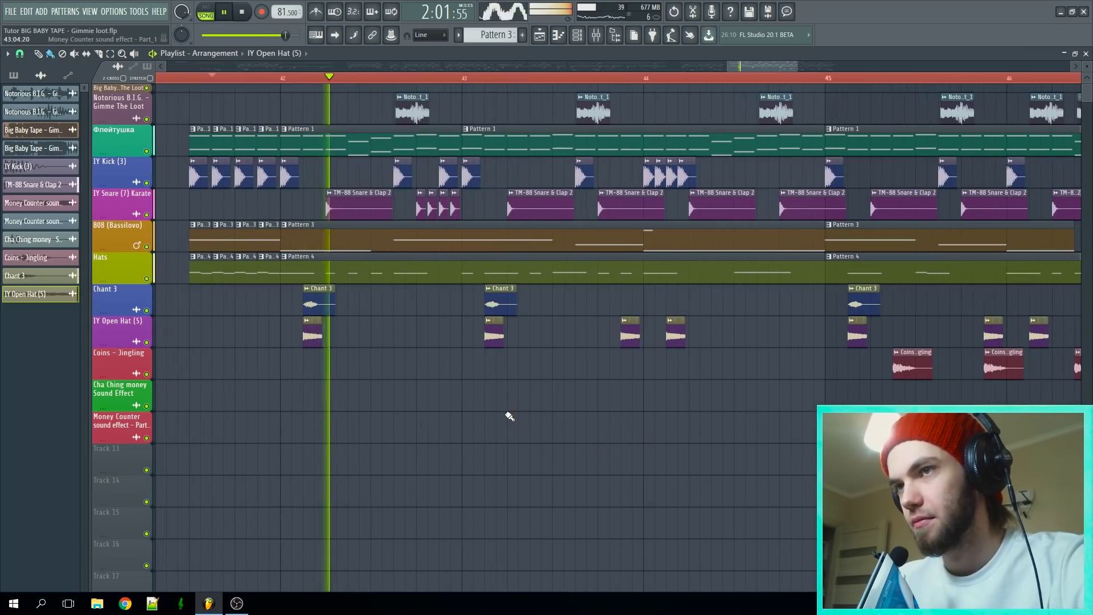
{"action": "double_click", "coordinate": [419, 113]}
{"action": "key", "text": "Escape"}
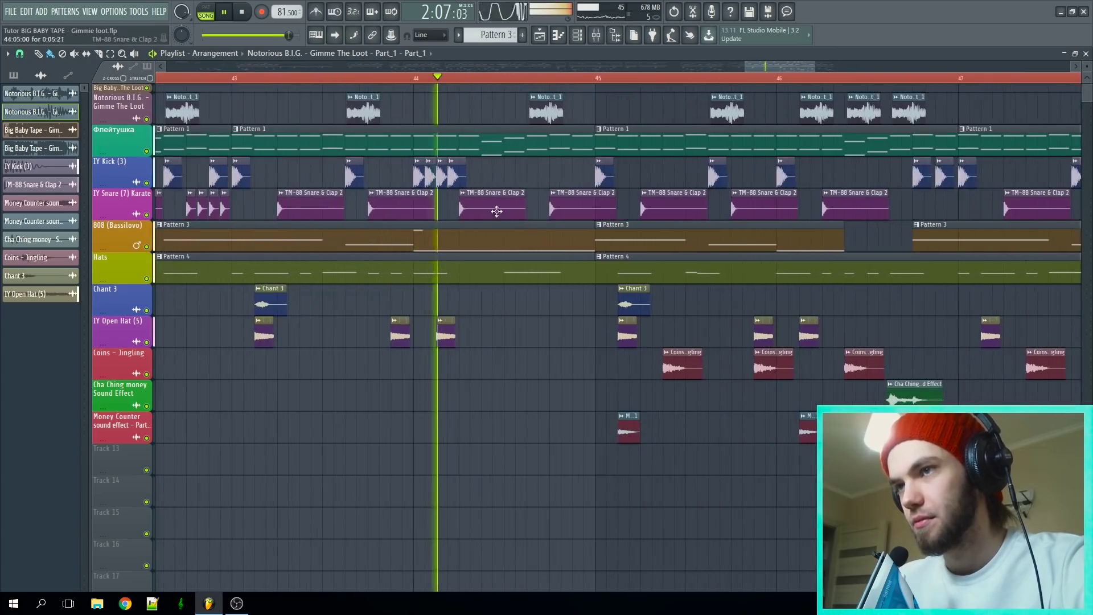
Step: Stop playback, solo the Notorious B.I.G. vocal track and the IY Snare track in turn around bar 43, and unsolo them
{"action": "key", "text": "space"}
{"action": "scroll", "coordinate": [352, 69], "scroll_direction": "up", "scroll_amount": 3}
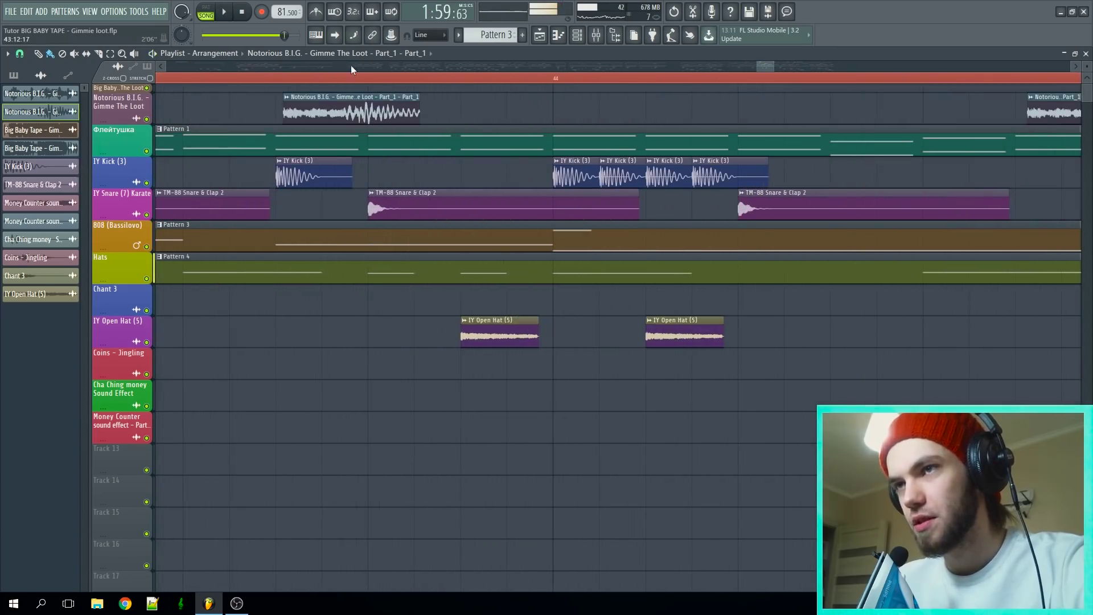
{"action": "left_click", "coordinate": [147, 119], "text": "ctrl"}
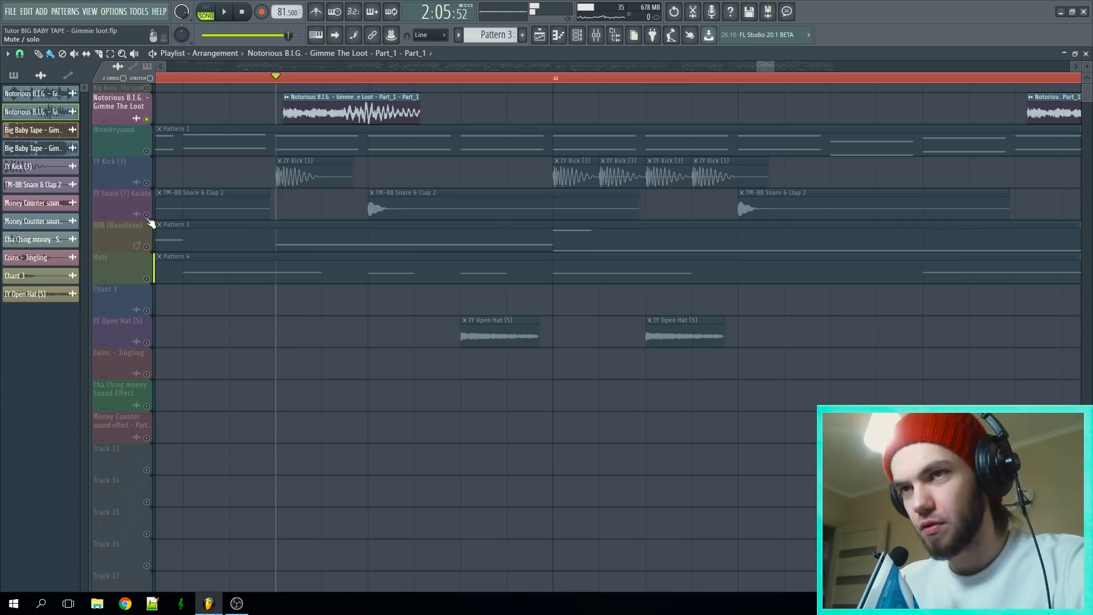
{"action": "left_click", "coordinate": [147, 215]}
{"action": "left_click", "coordinate": [146, 119]}
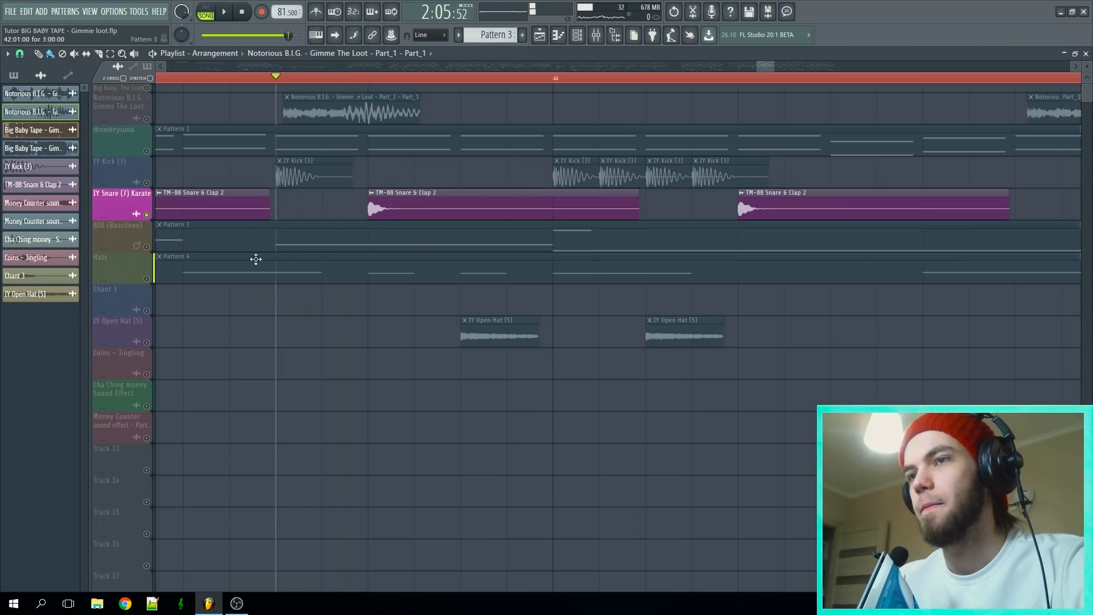
{"action": "left_click", "coordinate": [147, 215], "text": "ctrl"}
Step: Play the closing section from bar 43 through the vocal cuts and money effects past bar 46, and stop playback
{"action": "key", "text": "space"}
{"action": "scroll", "coordinate": [379, 364], "scroll_direction": "down", "scroll_amount": 6}
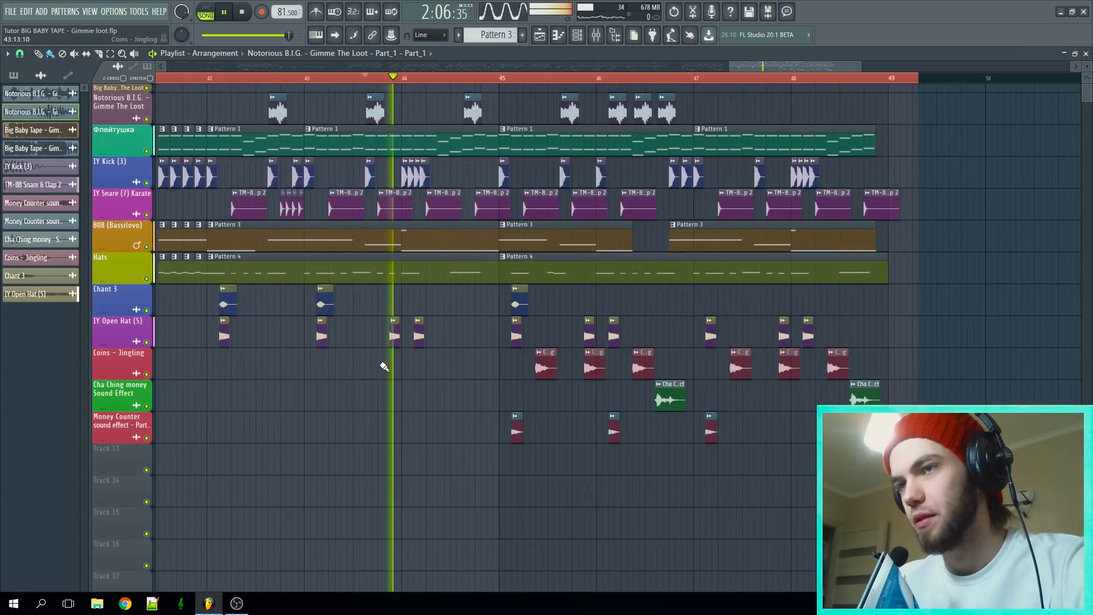
{"action": "scroll", "coordinate": [444, 406], "scroll_direction": "down", "scroll_amount": 3}
{"action": "scroll", "coordinate": [449, 427], "scroll_direction": "up", "scroll_amount": 4}
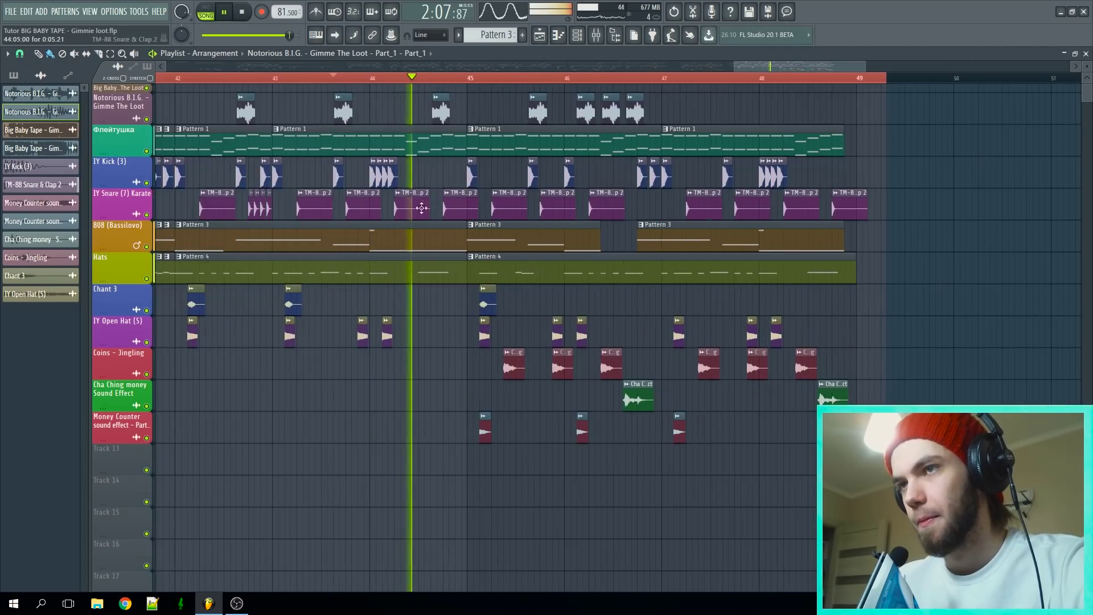
{"action": "double_click", "coordinate": [441, 111]}
{"action": "left_click", "coordinate": [336, 121]}
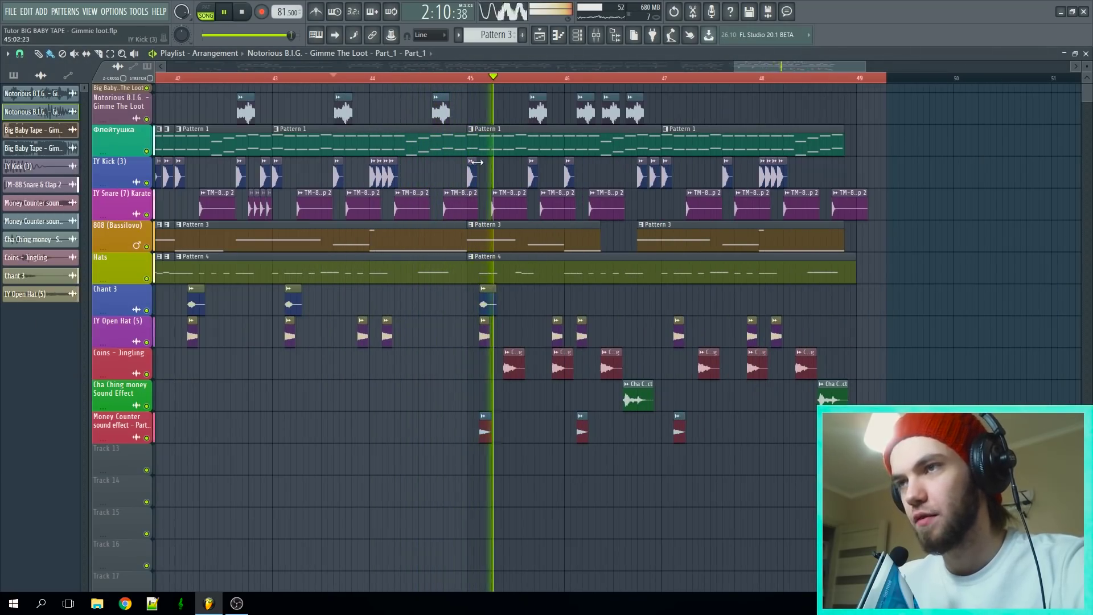
{"action": "scroll", "coordinate": [669, 311], "scroll_direction": "up", "scroll_amount": 3}
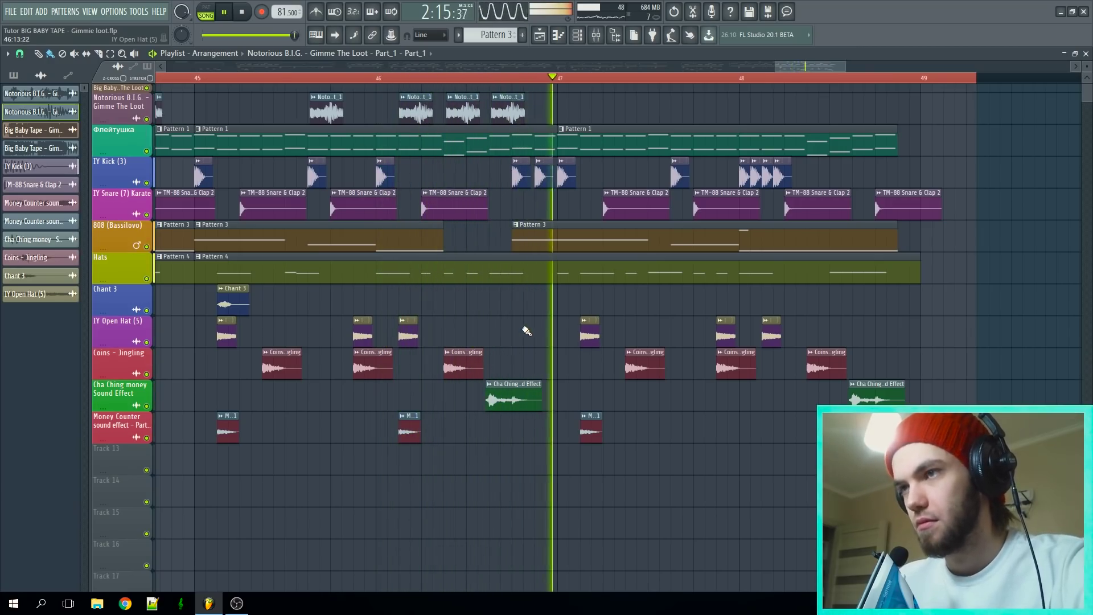
{"action": "scroll", "coordinate": [539, 325], "scroll_direction": "down", "scroll_amount": 6}
{"action": "key", "text": "space"}
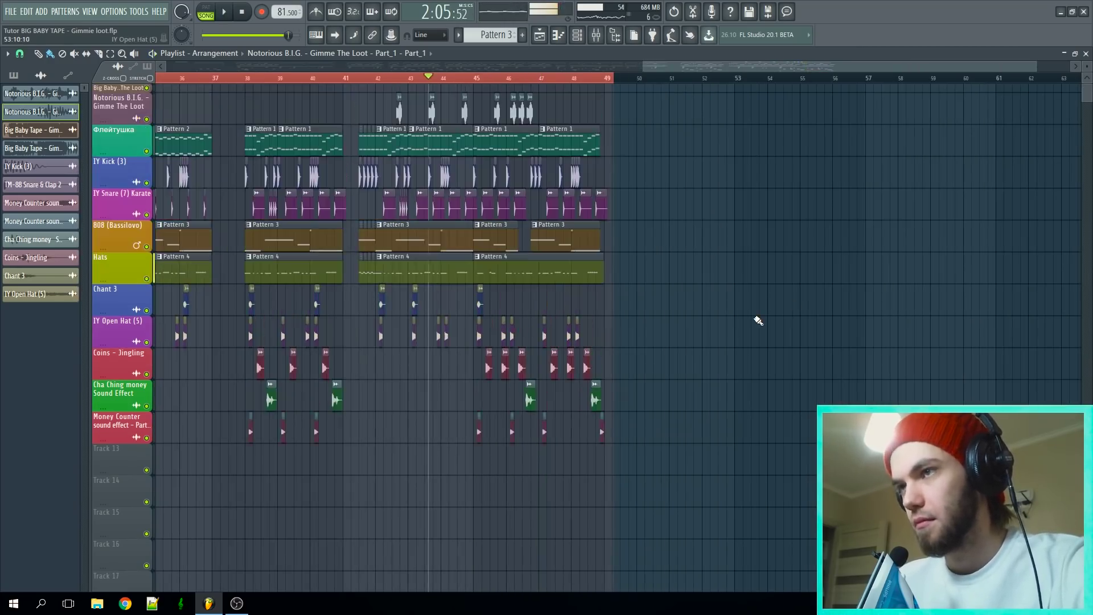
Step: Open the mixer, select the master channel and examine its The Glue compressor
{"action": "scroll", "coordinate": [768, 318], "scroll_direction": "up", "scroll_amount": 2}
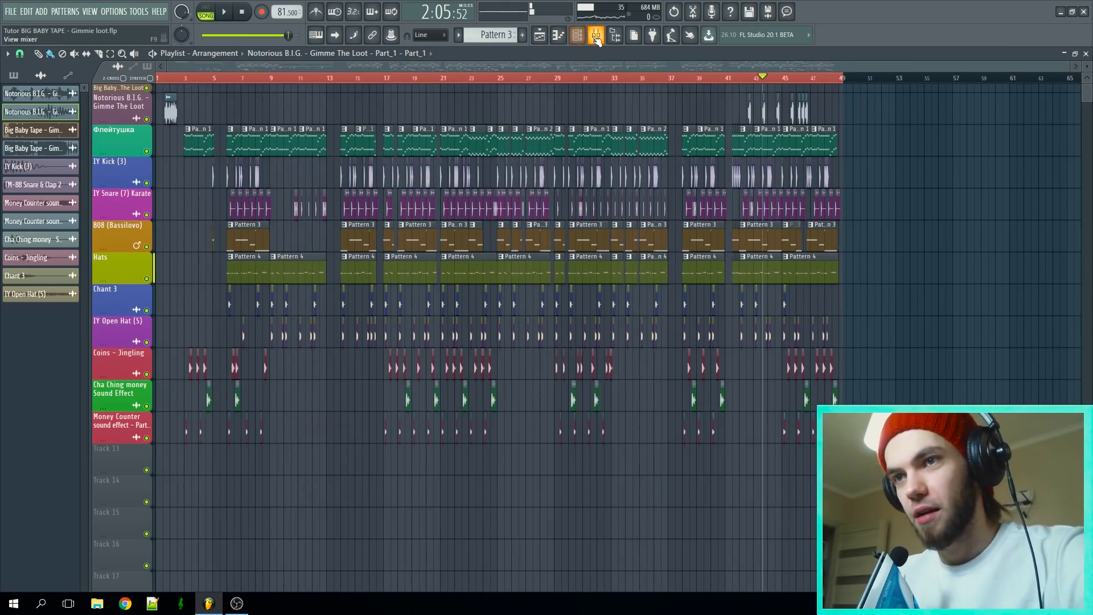
{"action": "scroll", "coordinate": [275, 78], "scroll_direction": "up", "scroll_amount": 4}
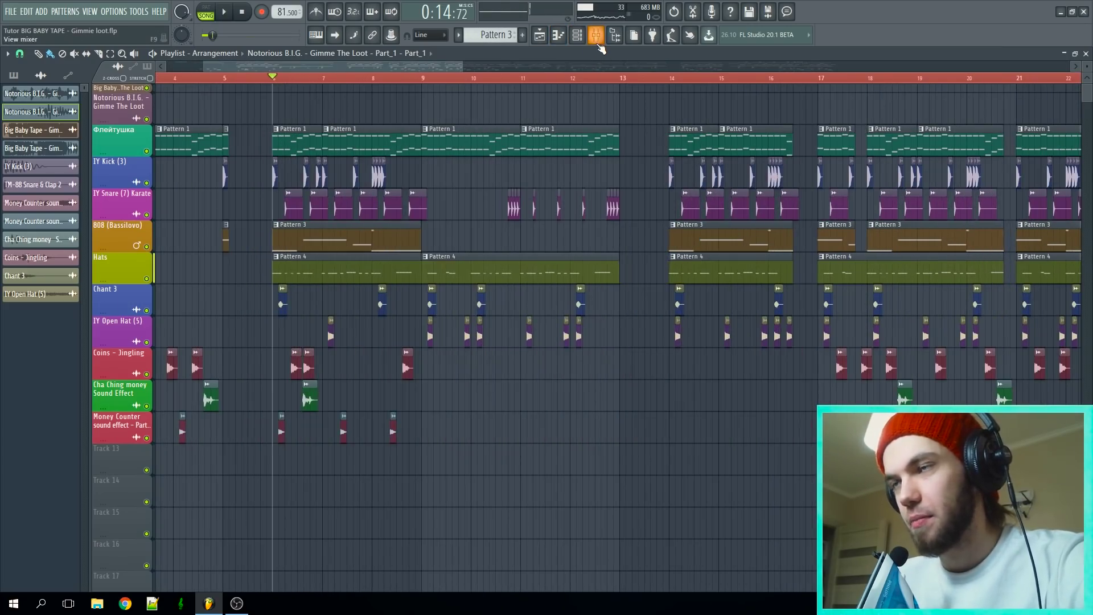
{"action": "left_click", "coordinate": [598, 43]}
{"action": "left_click", "coordinate": [144, 289]}
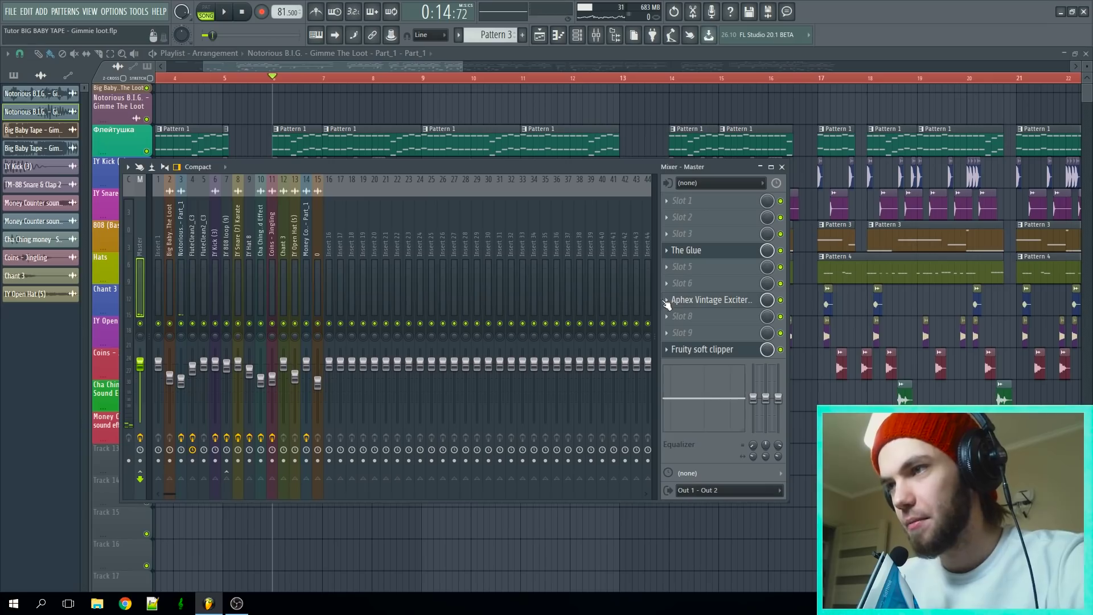
{"action": "left_click", "coordinate": [738, 249]}
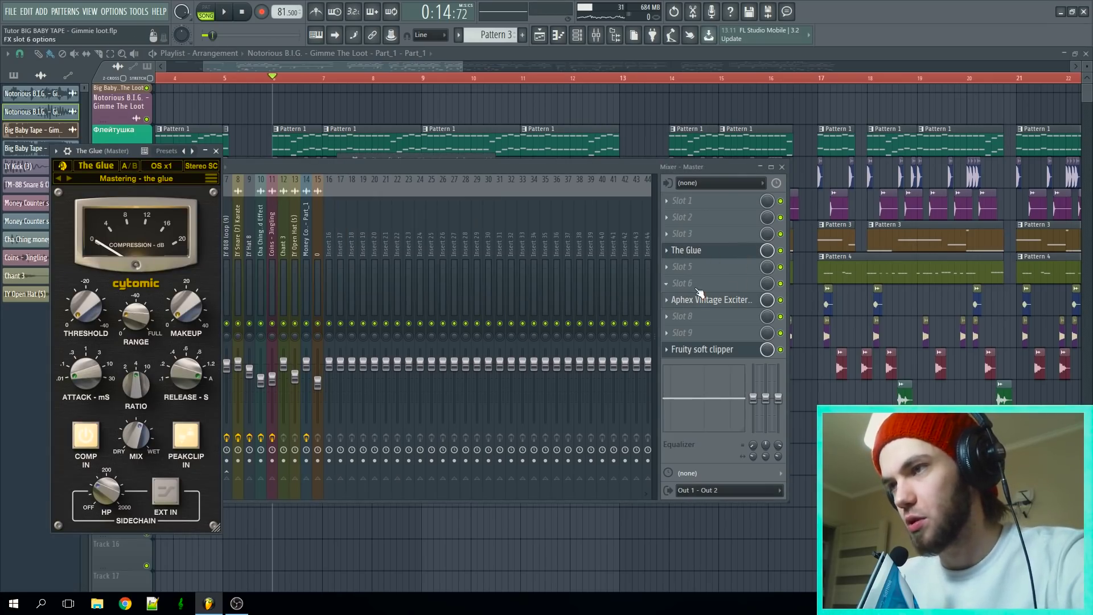
Step: Open Aphex Vintage Exciter on the master channel and load its Beefy Mix mastering preset
{"action": "left_click", "coordinate": [709, 301]}
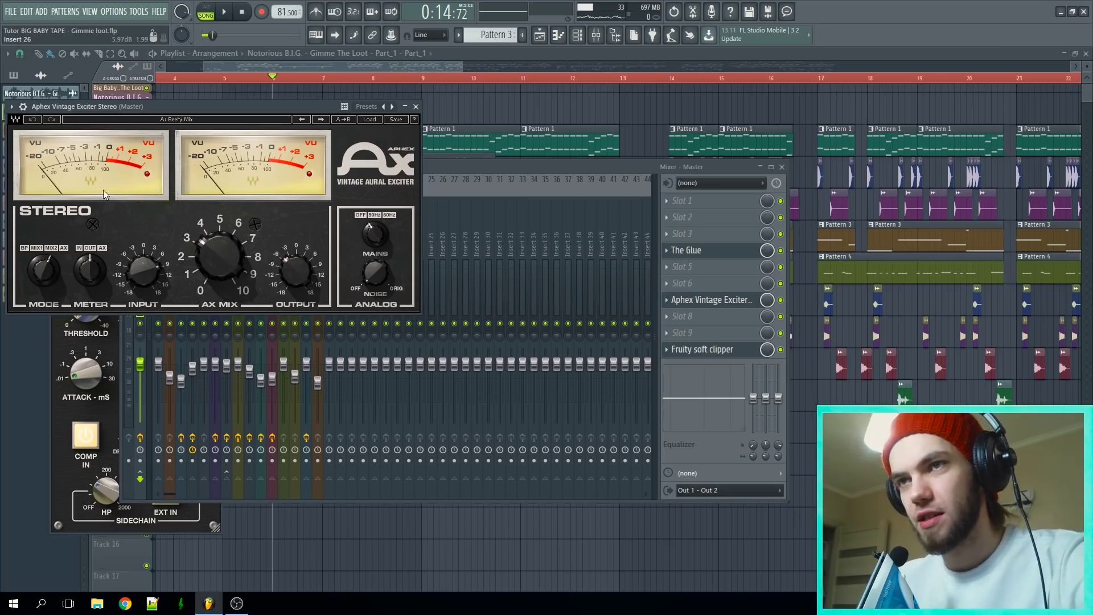
{"action": "left_click", "coordinate": [368, 120]}
{"action": "mouse_move", "coordinate": [443, 209]}
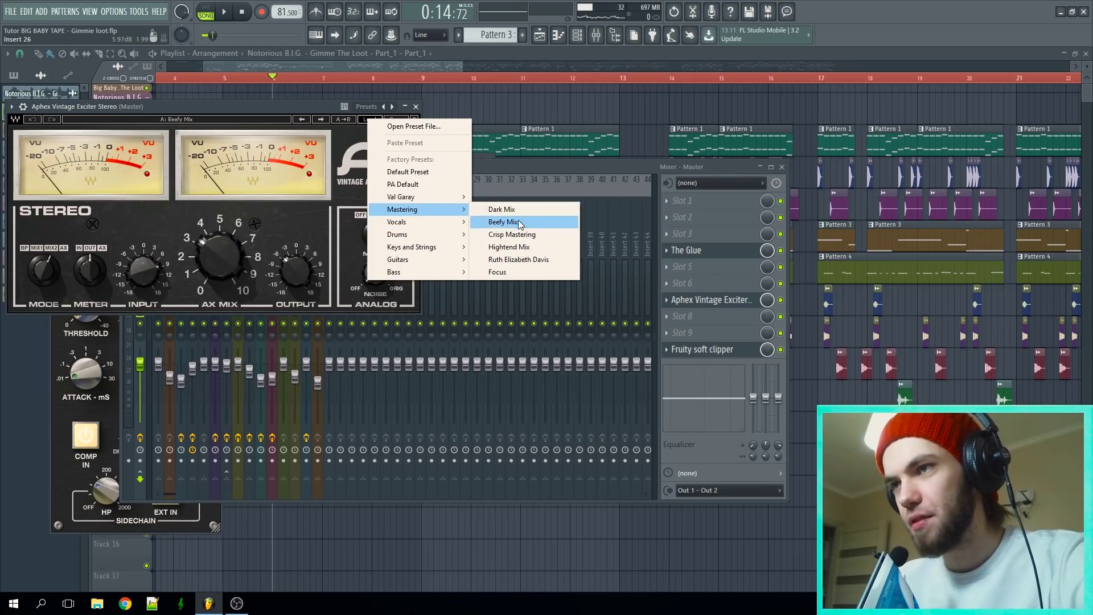
{"action": "left_click", "coordinate": [518, 222]}
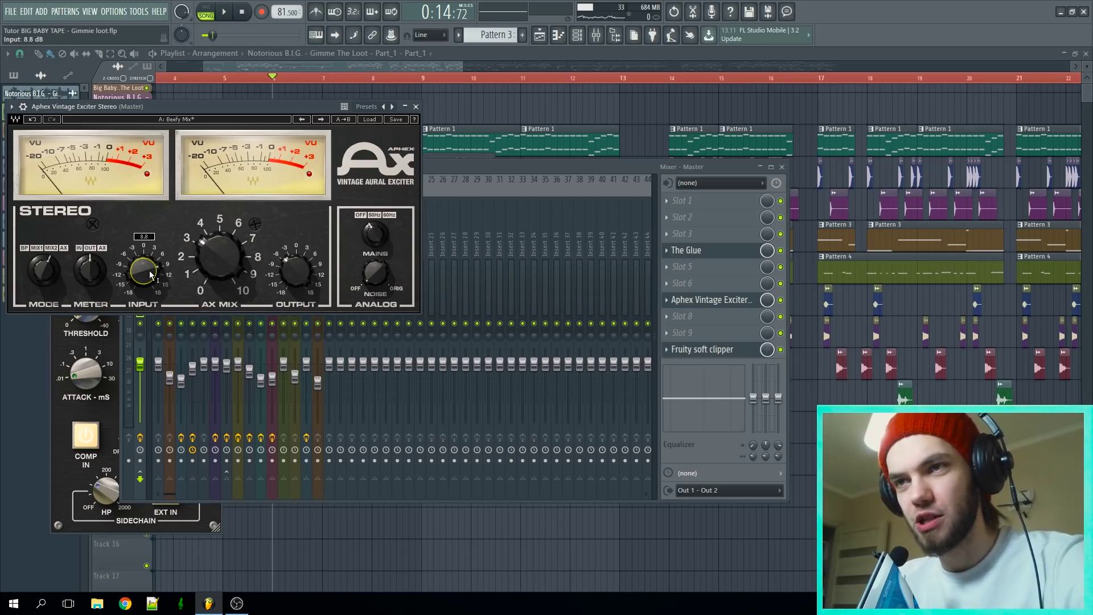
Step: Bring the mixer to the front and play the beat from bar 6 to check the channel levels
{"action": "left_click", "coordinate": [784, 306]}
{"action": "key", "text": "space"}
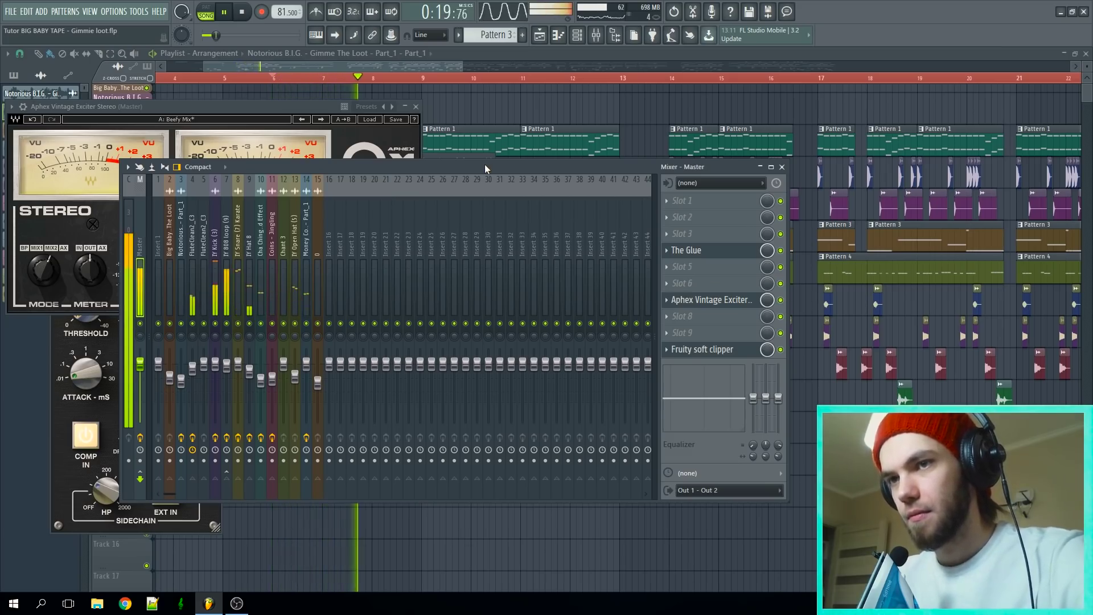
{"action": "key", "text": "space"}
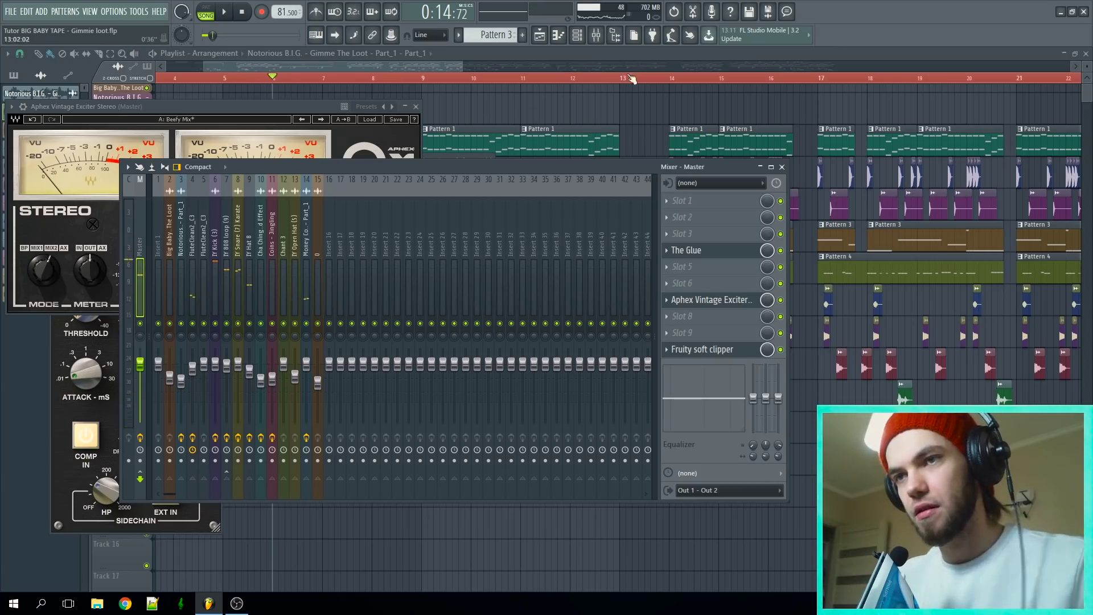
Step: Review the effect chains of the IY 808 loop (9), IY Kick (3) and FluteClean2_C3 mixer channels
{"action": "left_click", "coordinate": [223, 279]}
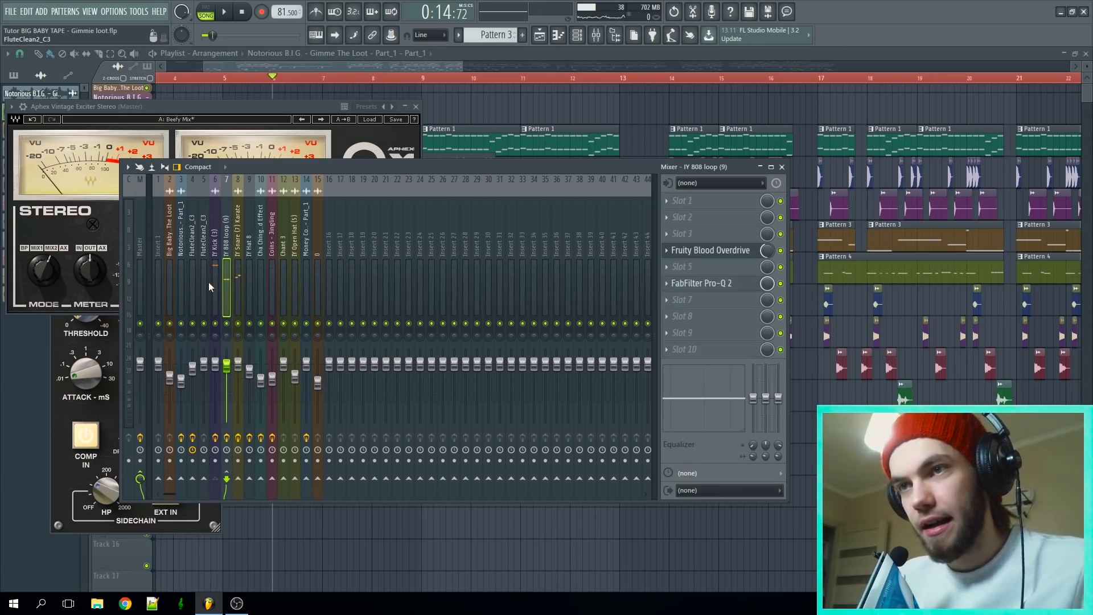
{"action": "left_click", "coordinate": [216, 284]}
{"action": "left_click", "coordinate": [195, 284]}
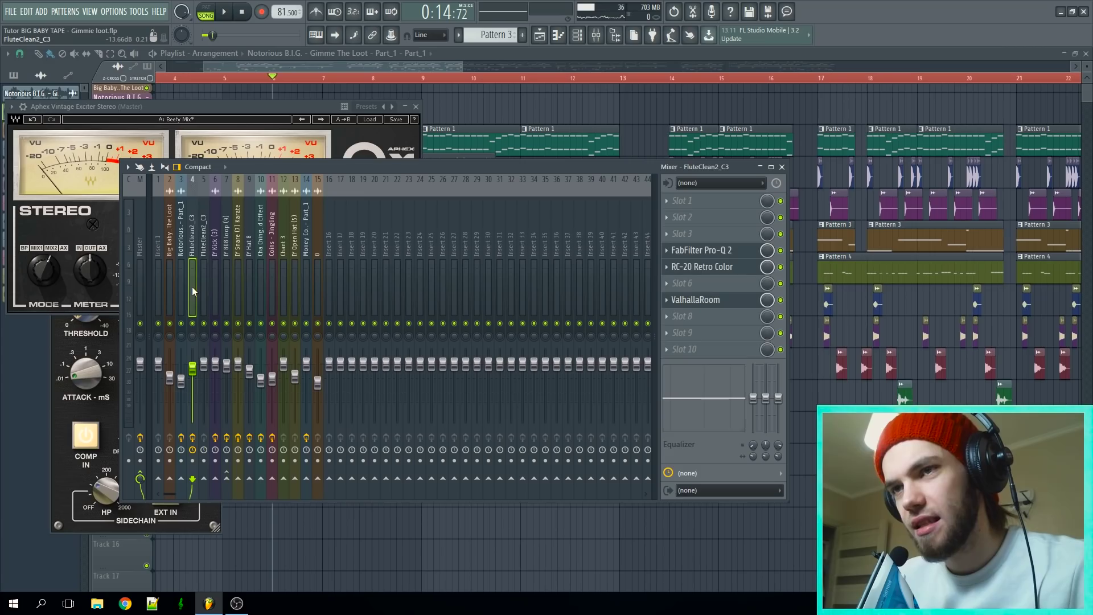
Step: Solo and play the Флейтушка track, and open RC-20 Retro Color and FabFilter Pro-Q 2 on its FluteClean2_C3 mixer channel
{"action": "left_click", "coordinate": [442, 133]}
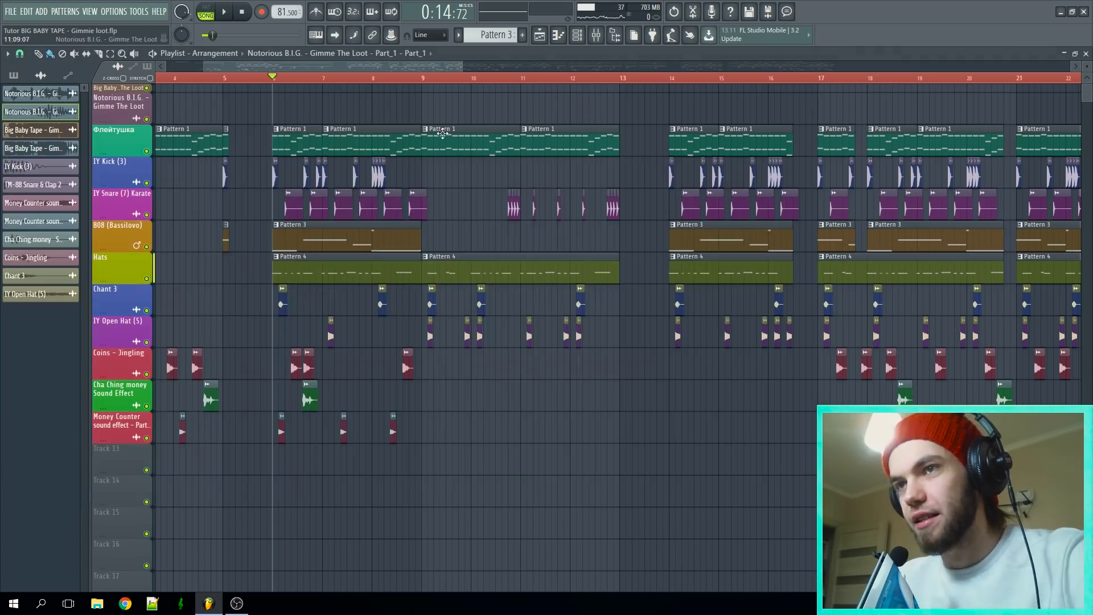
{"action": "right_click", "coordinate": [147, 151]}
{"action": "key", "text": "space"}
{"action": "key", "text": "F9"}
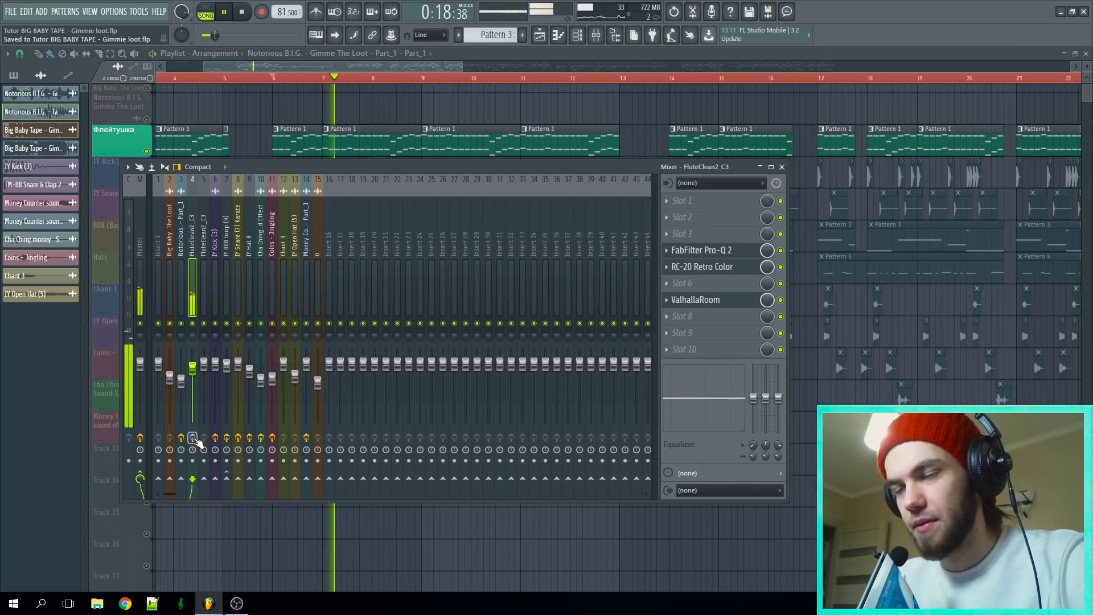
{"action": "left_click", "coordinate": [758, 269]}
{"action": "left_click", "coordinate": [756, 252]}
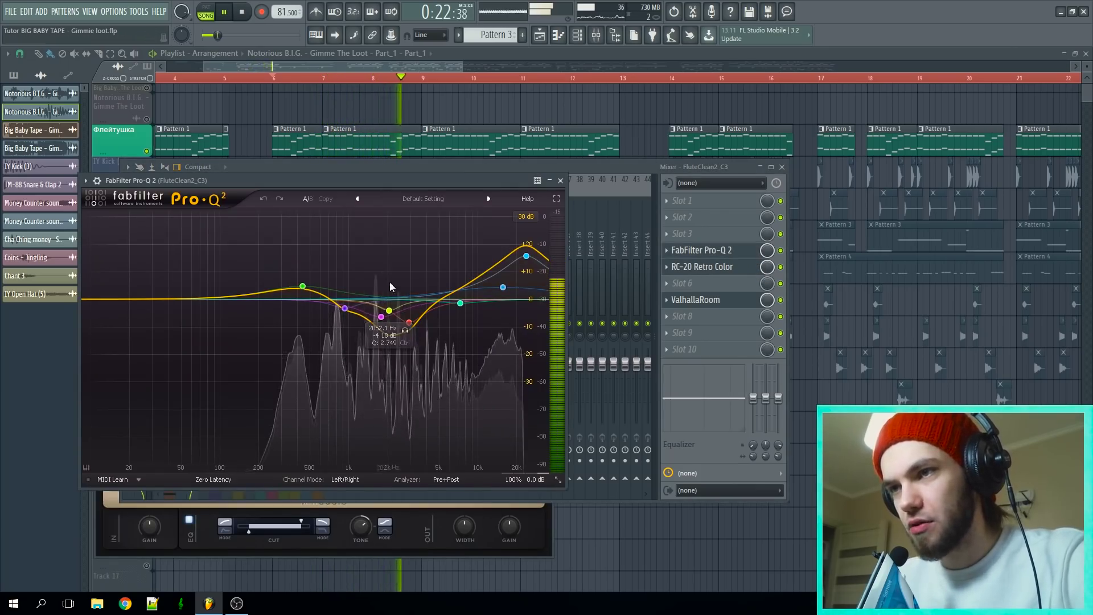
Step: Try a +30 dB bell boost at about 2073 Hz in the flute's equalizer and take it out
{"action": "left_click_drag", "start_coordinate": [395, 237], "coordinate": [391, 219]}
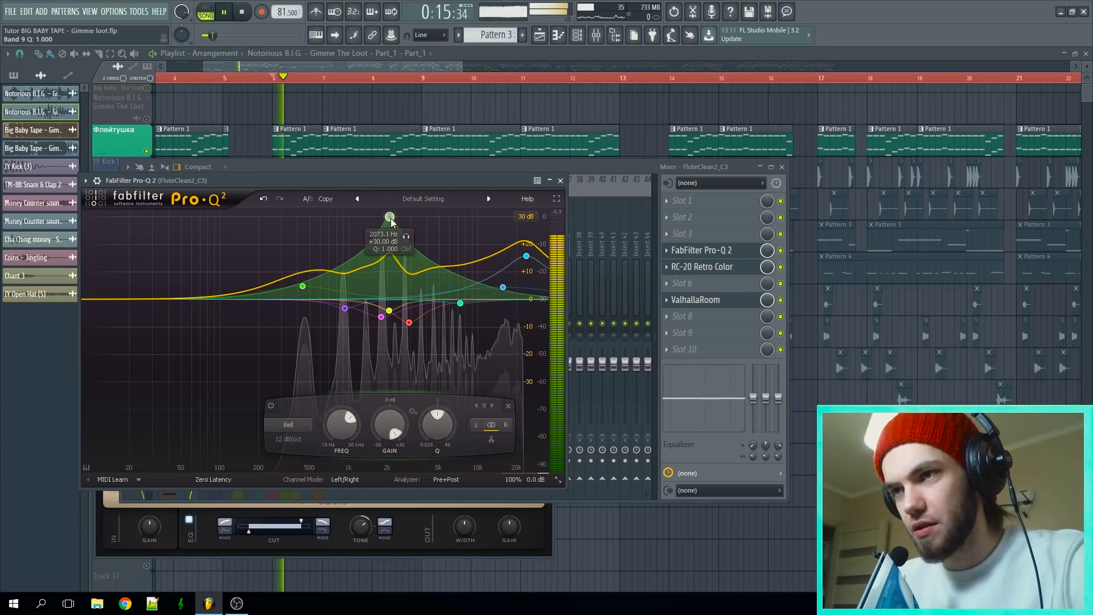
{"action": "right_click", "coordinate": [390, 220]}
{"action": "left_click", "coordinate": [415, 291]}
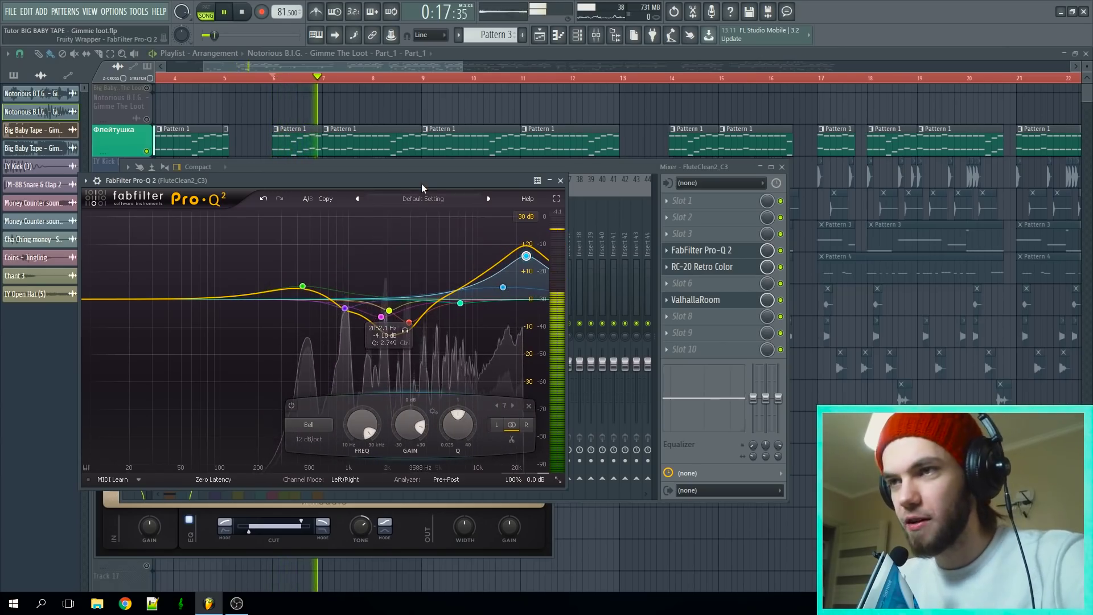
Step: Disable and re-enable the high-frequency boost near 23.7 kHz in the flute's equalizer to compare the sound
{"action": "right_click", "coordinate": [528, 256]}
{"action": "left_click", "coordinate": [547, 265]}
{"action": "right_click", "coordinate": [530, 256]}
{"action": "left_click", "coordinate": [550, 265]}
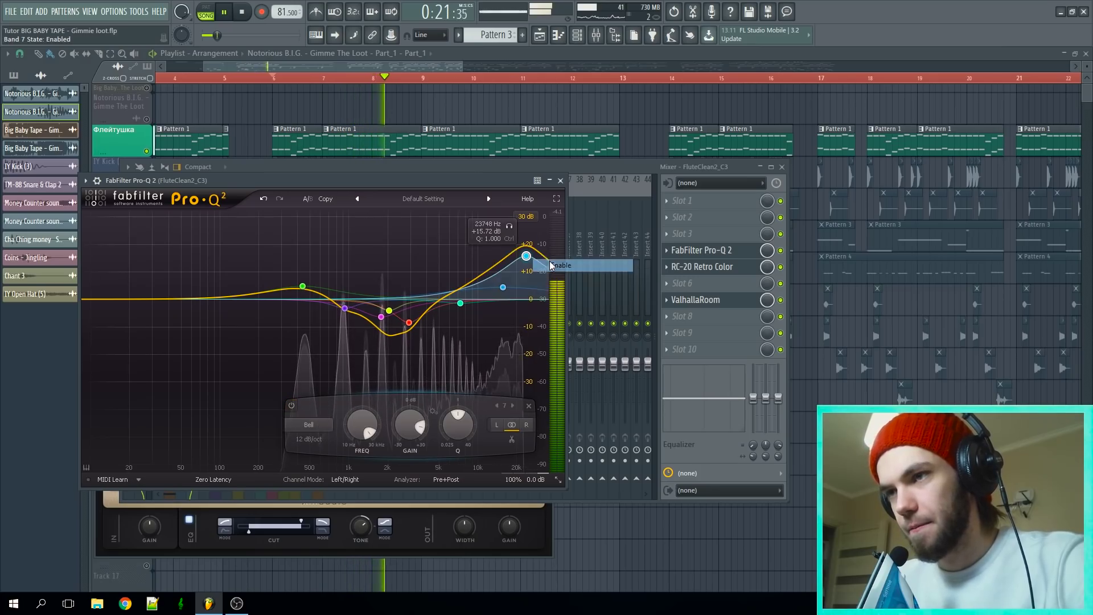
Step: Examine RC-20 Retro Color on the FluteClean2_C3 channel and play the soloed flute to hear its effect
{"action": "key", "text": "space"}
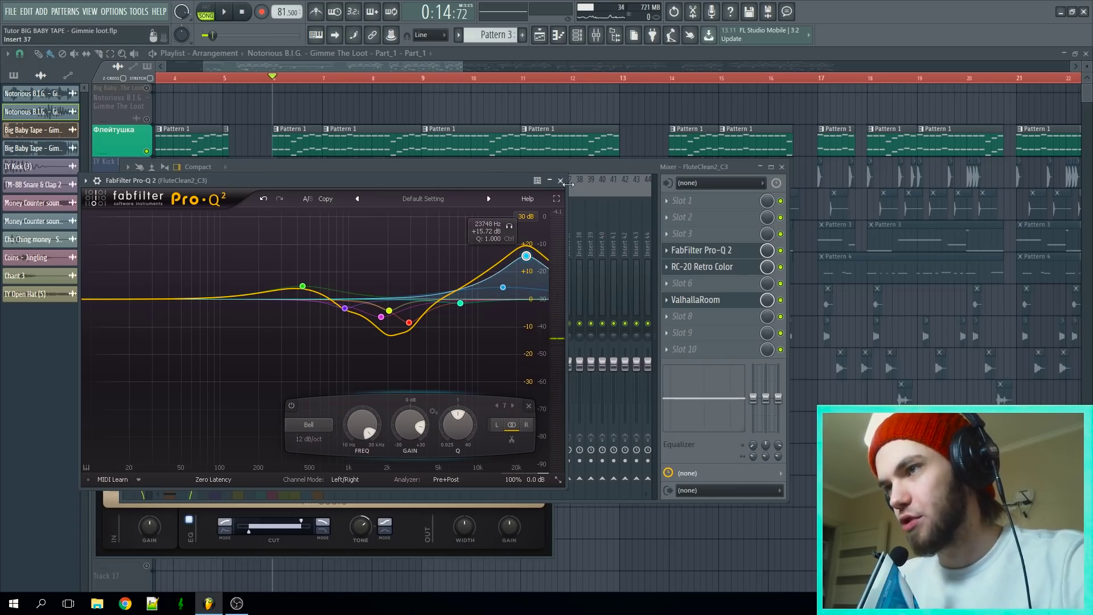
{"action": "left_click", "coordinate": [703, 250]}
{"action": "left_click", "coordinate": [732, 268]}
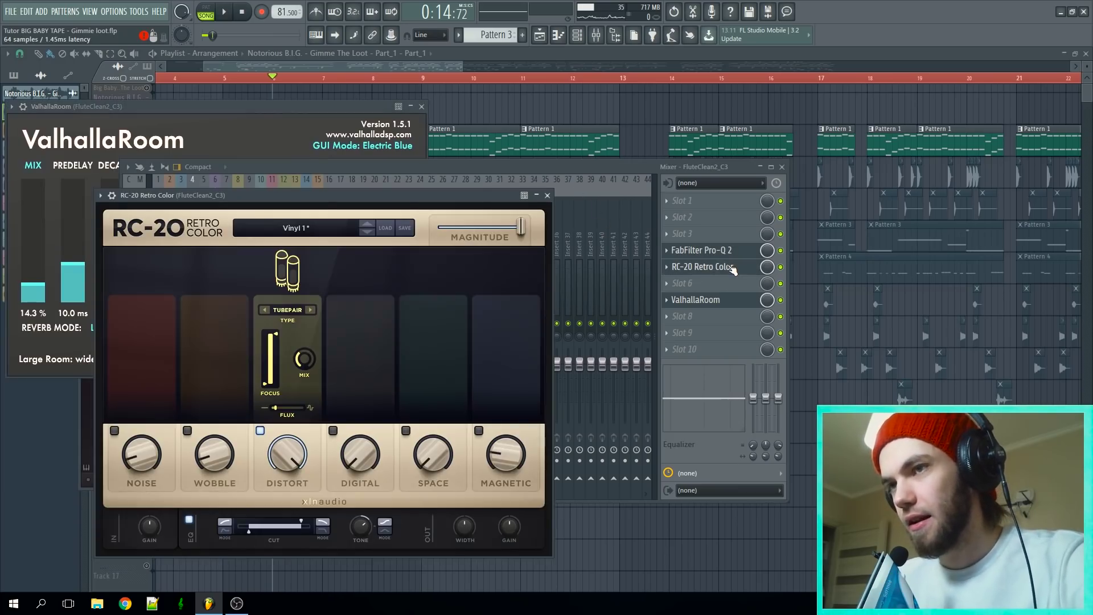
{"action": "left_click", "coordinate": [770, 275]}
{"action": "key", "text": "space"}
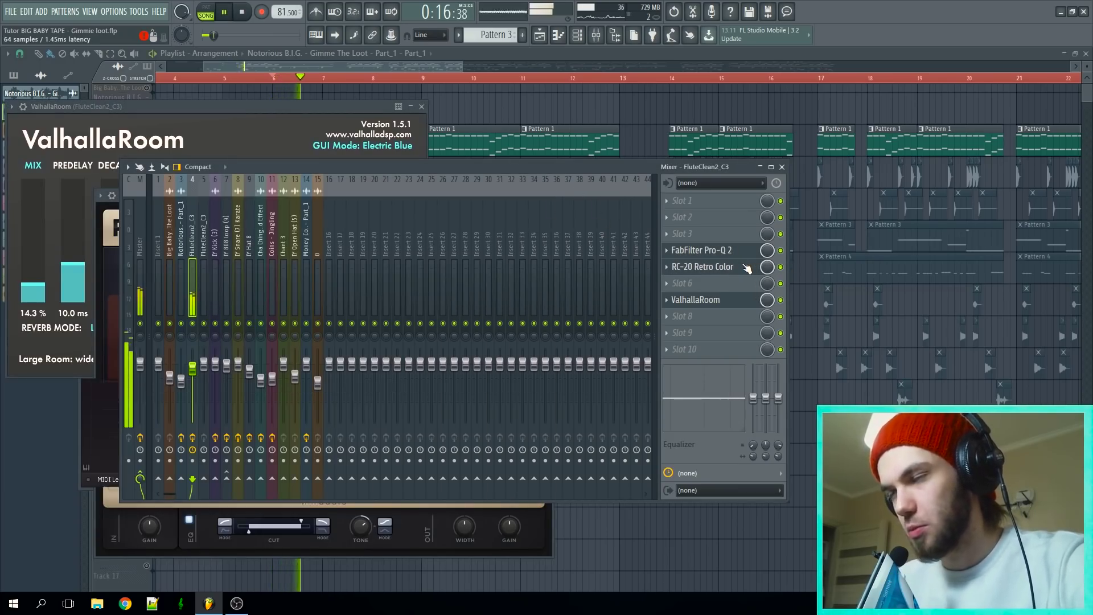
{"action": "left_click", "coordinate": [730, 271]}
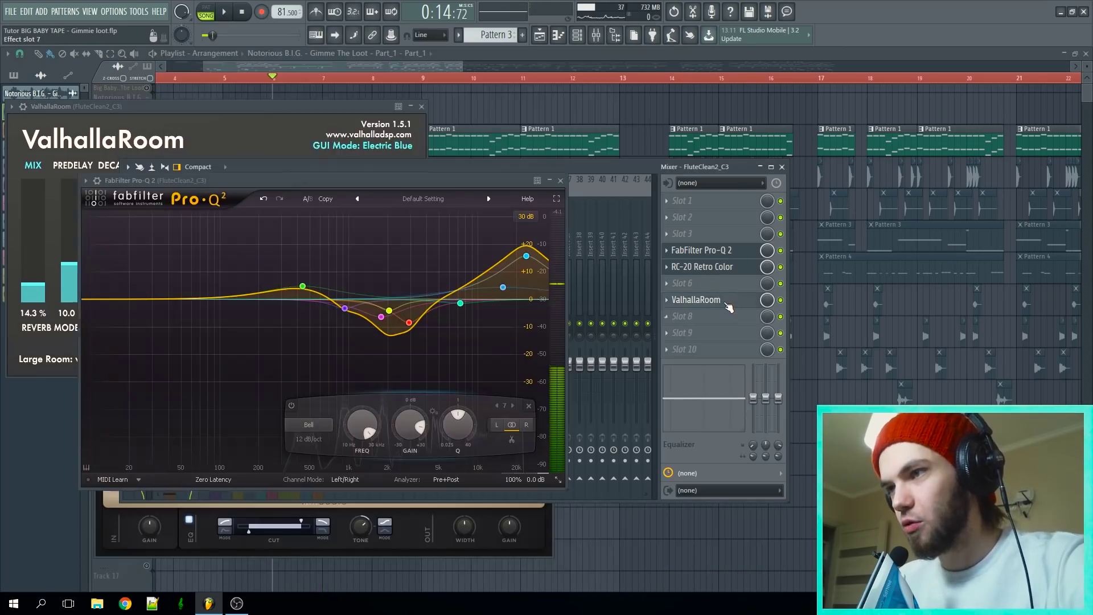
Step: Check the ValhallaRoom reverb on the FluteClean2_C3 channel against the playing flute and close the mixer
{"action": "left_click", "coordinate": [728, 301]}
{"action": "left_click", "coordinate": [783, 300]}
{"action": "key", "text": "space"}
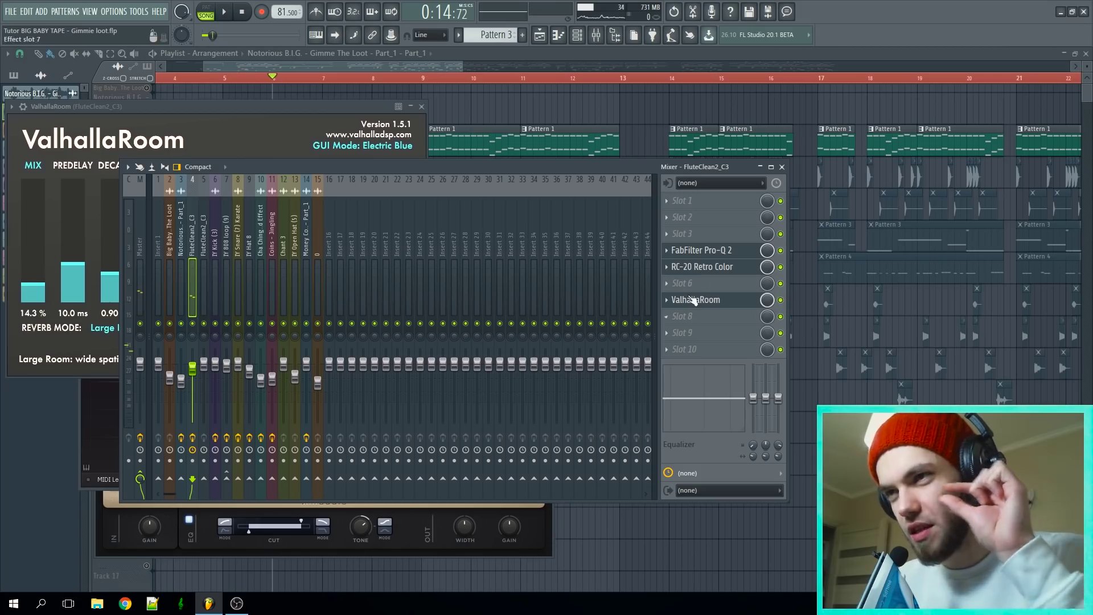
{"action": "left_click", "coordinate": [647, 110]}
Step: Unsolo the Флейтушка track so that all tracks of the beat are active, and check playback
{"action": "scroll", "coordinate": [244, 176], "scroll_direction": "down", "scroll_amount": 4}
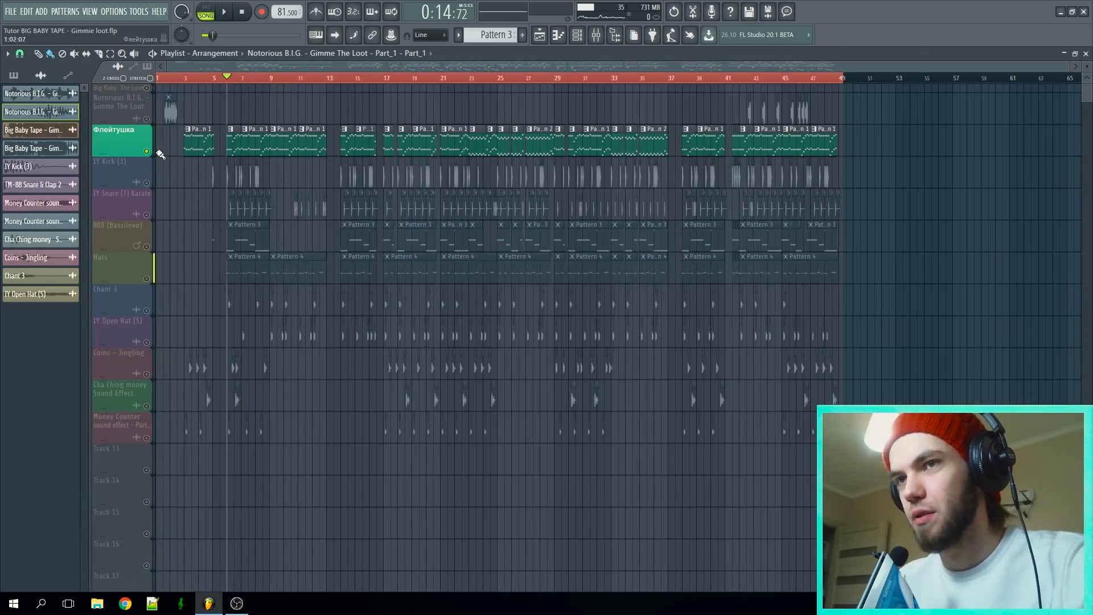
{"action": "left_click", "coordinate": [147, 151]}
{"action": "key", "text": "space"}
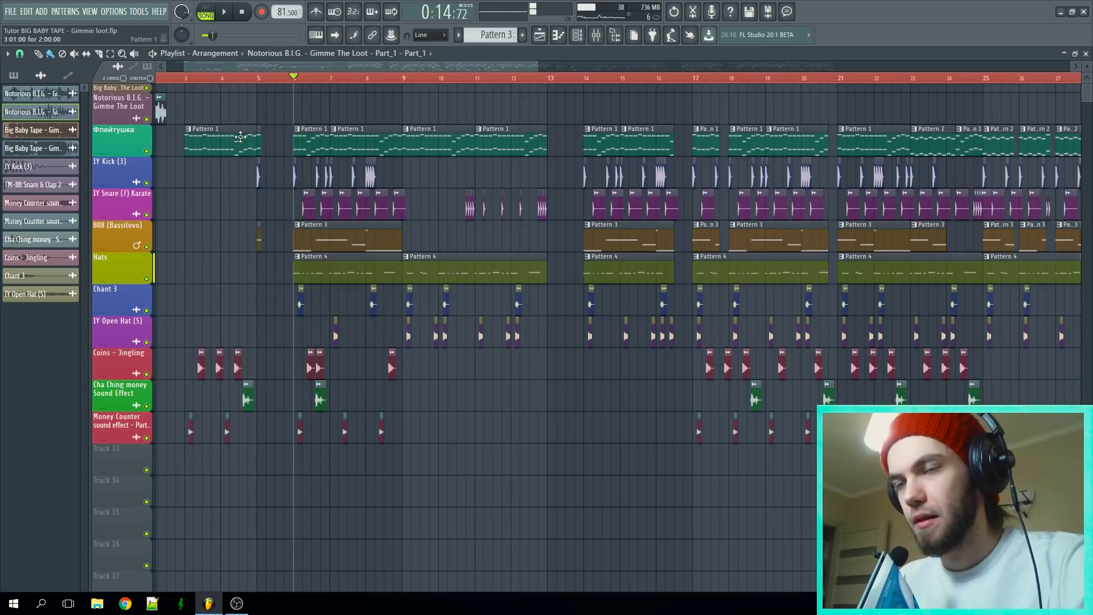
{"action": "left_click", "coordinate": [598, 39]}
{"action": "key", "text": "Escape"}
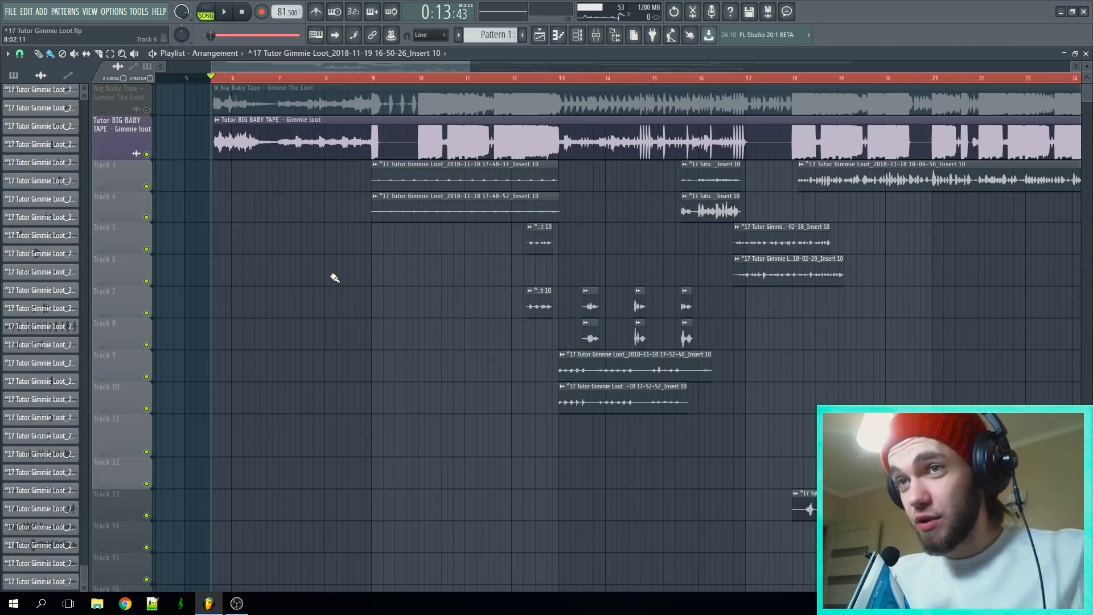
Step: Delete the Big Baby Tape - Gimme The Loot clip from the vocal project's first track and reduce that track's height
{"action": "scroll", "coordinate": [484, 142], "scroll_direction": "down", "scroll_amount": 3}
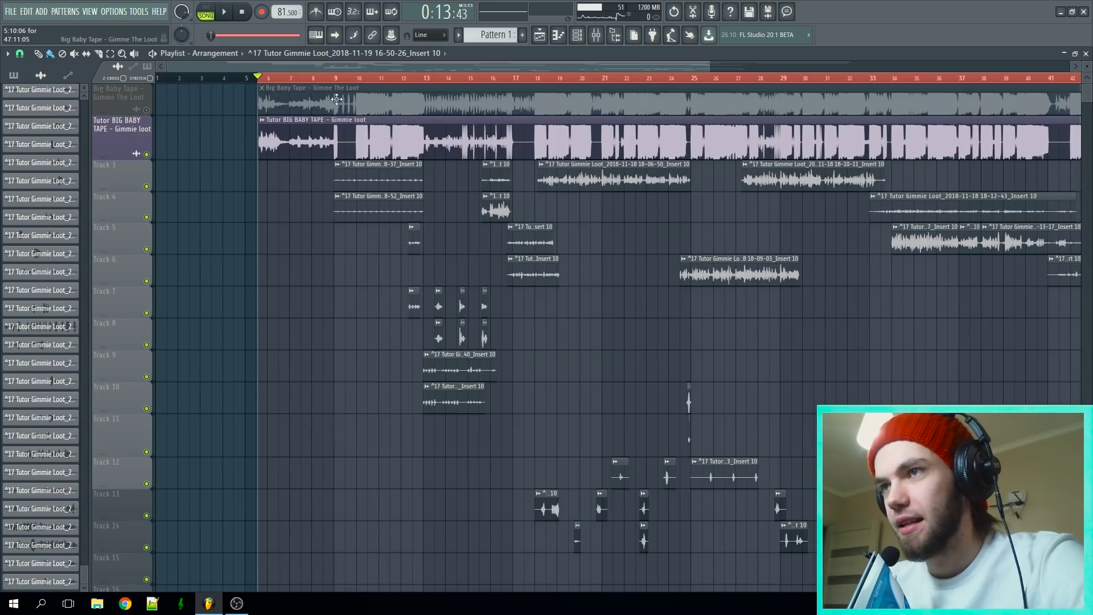
{"action": "right_click", "coordinate": [454, 98]}
{"action": "scroll", "coordinate": [413, 180], "scroll_direction": "down", "scroll_amount": 2}
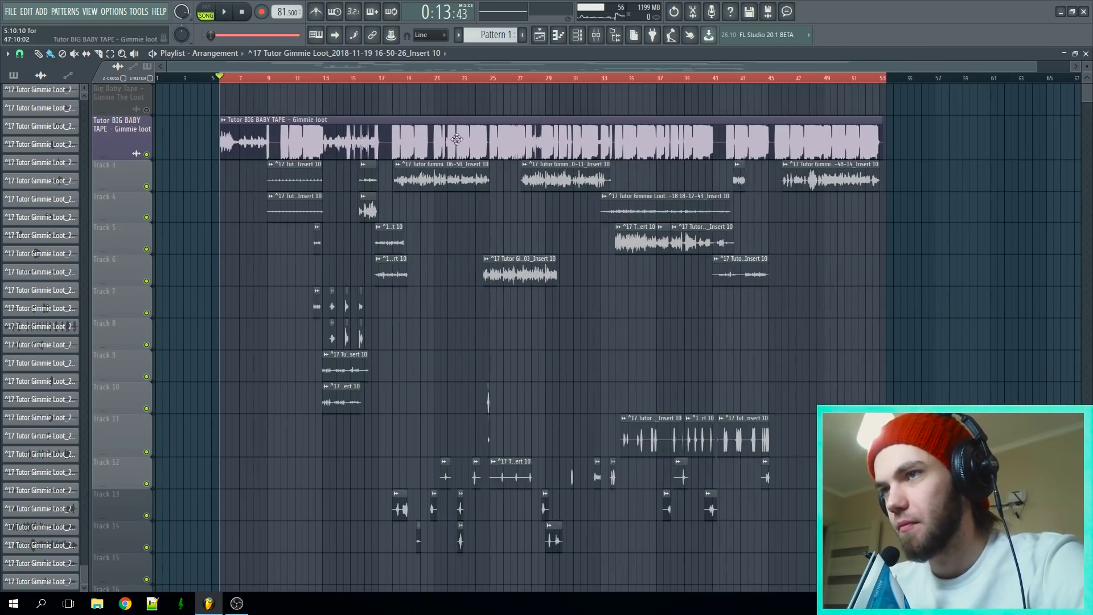
{"action": "scroll", "coordinate": [237, 143], "scroll_direction": "up", "scroll_amount": 2}
{"action": "left_click_drag", "start_coordinate": [121, 114], "coordinate": [122, 91]}
{"action": "scroll", "coordinate": [251, 159], "scroll_direction": "down", "scroll_amount": 2}
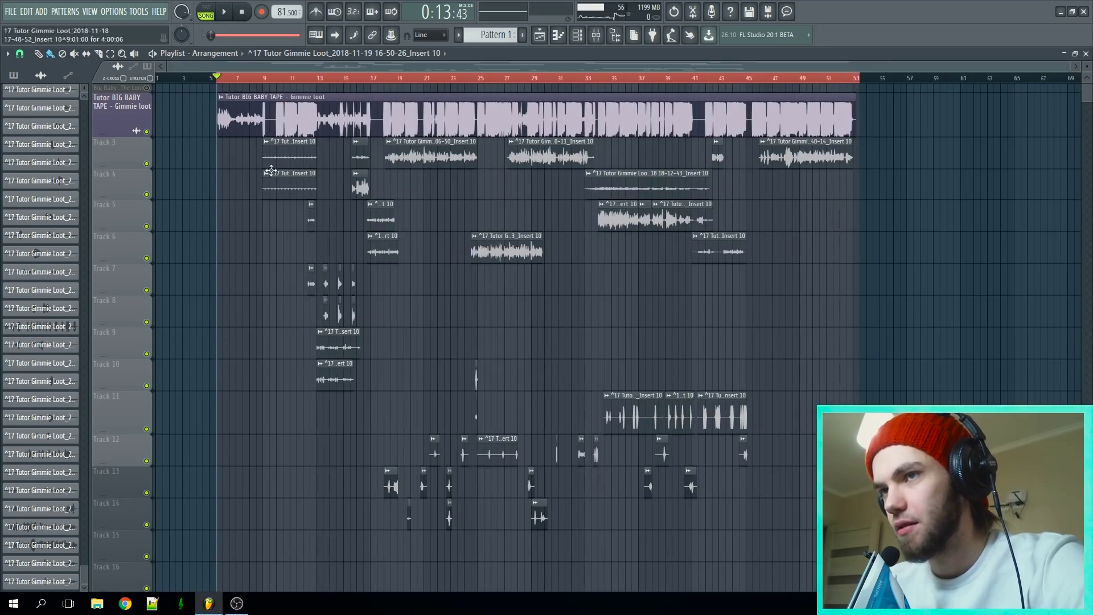
Step: Look over the layout of the recorded vocal clips on tracks 3 to 14
{"action": "left_click_drag", "start_coordinate": [237, 155], "coordinate": [926, 542]}
{"action": "left_click", "coordinate": [927, 542], "text": "ctrl"}
{"action": "scroll", "coordinate": [311, 356], "scroll_direction": "up", "scroll_amount": 2}
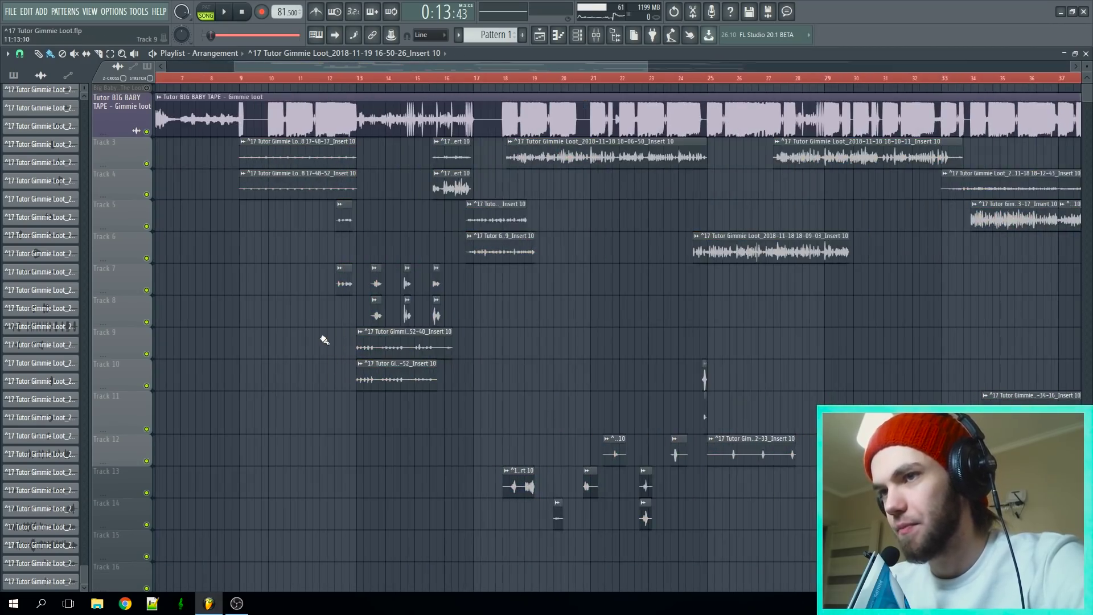
{"action": "scroll", "coordinate": [342, 348], "scroll_direction": "down", "scroll_amount": 2}
{"action": "scroll", "coordinate": [273, 279], "scroll_direction": "up", "scroll_amount": 2}
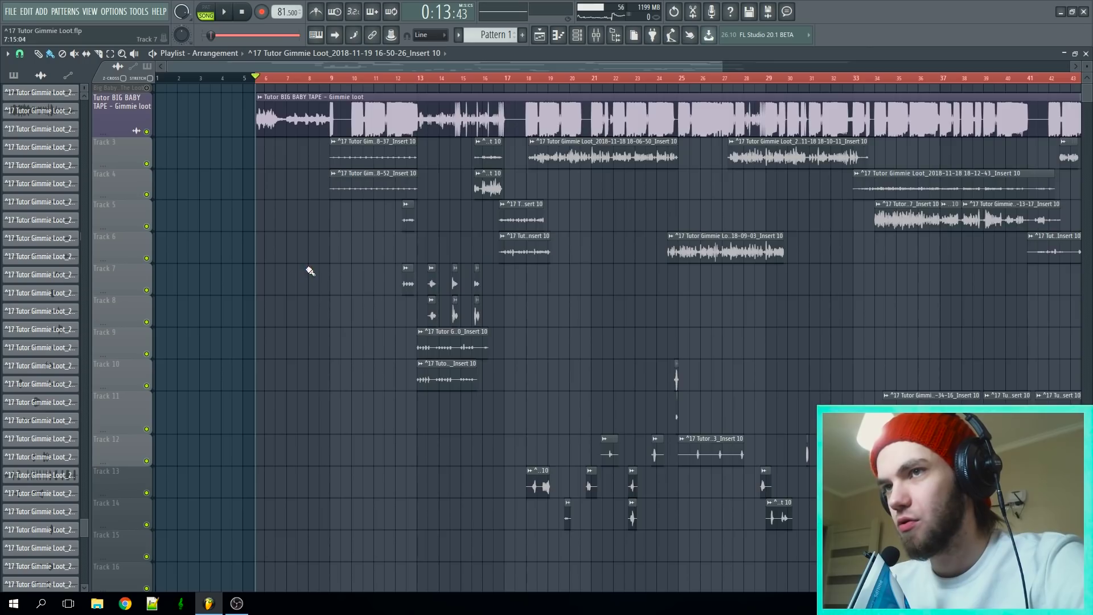
Step: Play the vocal project's arrangement from about the middle of bar 6
{"action": "scroll", "coordinate": [309, 270], "scroll_direction": "up", "scroll_amount": 3}
{"action": "left_click", "coordinate": [242, 79]}
{"action": "key", "text": "space"}
{"action": "scroll", "coordinate": [349, 266], "scroll_direction": "up", "scroll_amount": 3}
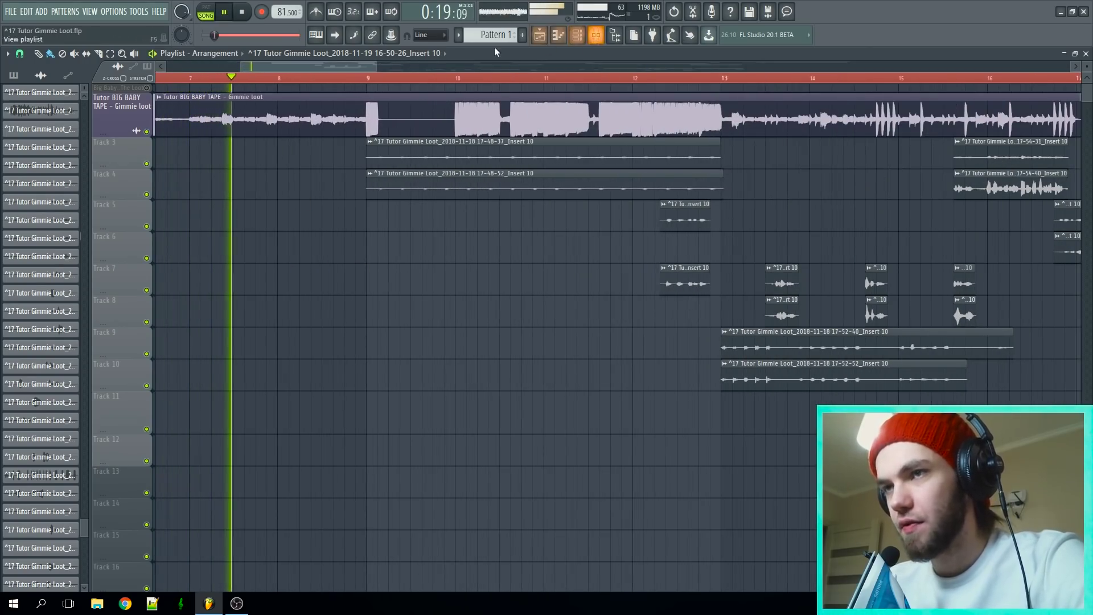
Step: Open the Tutor BIG BABY TAPE - Gimmie loot clip's channel settings and mixer channel, and check its level during playback
{"action": "double_click", "coordinate": [420, 108]}
{"action": "key", "text": "F9"}
{"action": "key", "text": "space"}
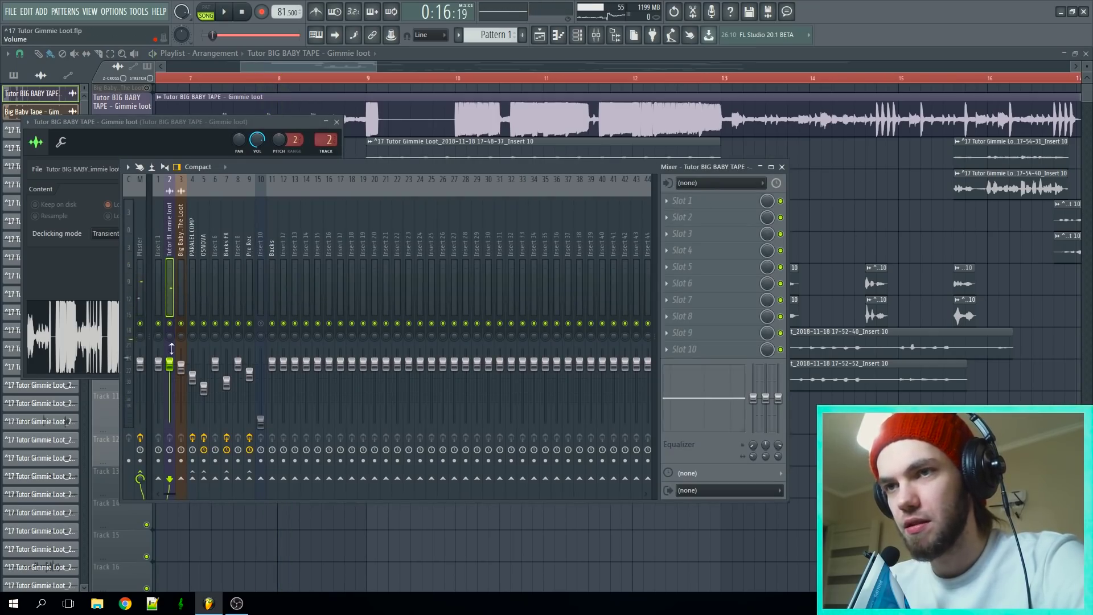
{"action": "key", "text": "space"}
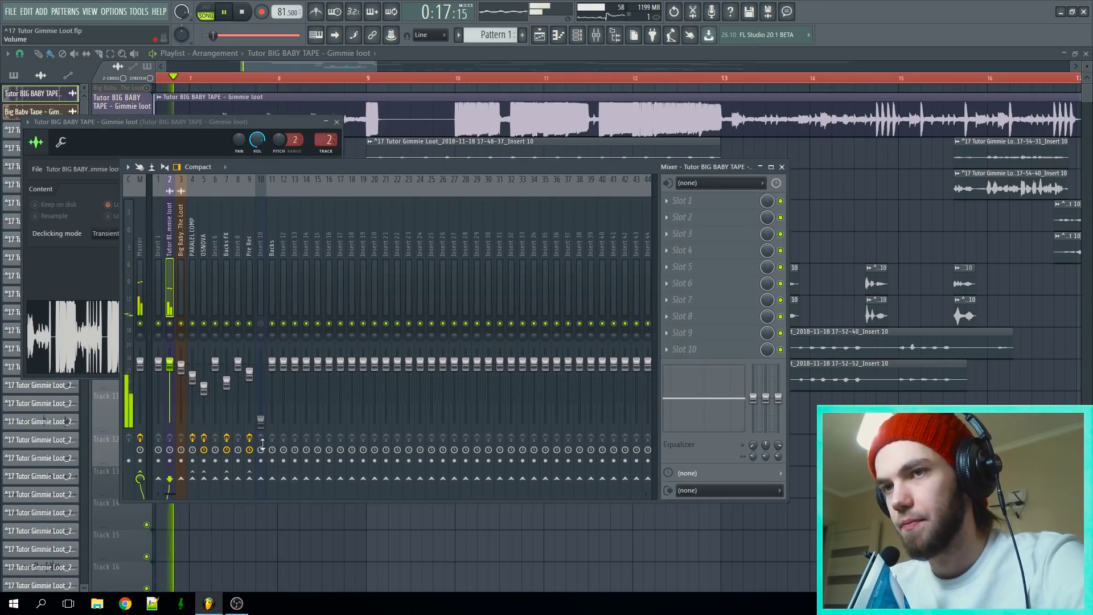
Step: Play the arrangement from bar 9 to hear the first doubled vocal recordings over the beat
{"action": "key", "text": "F12"}
{"action": "left_click", "coordinate": [367, 78]}
{"action": "scroll", "coordinate": [567, 334], "scroll_direction": "up", "scroll_amount": 5}
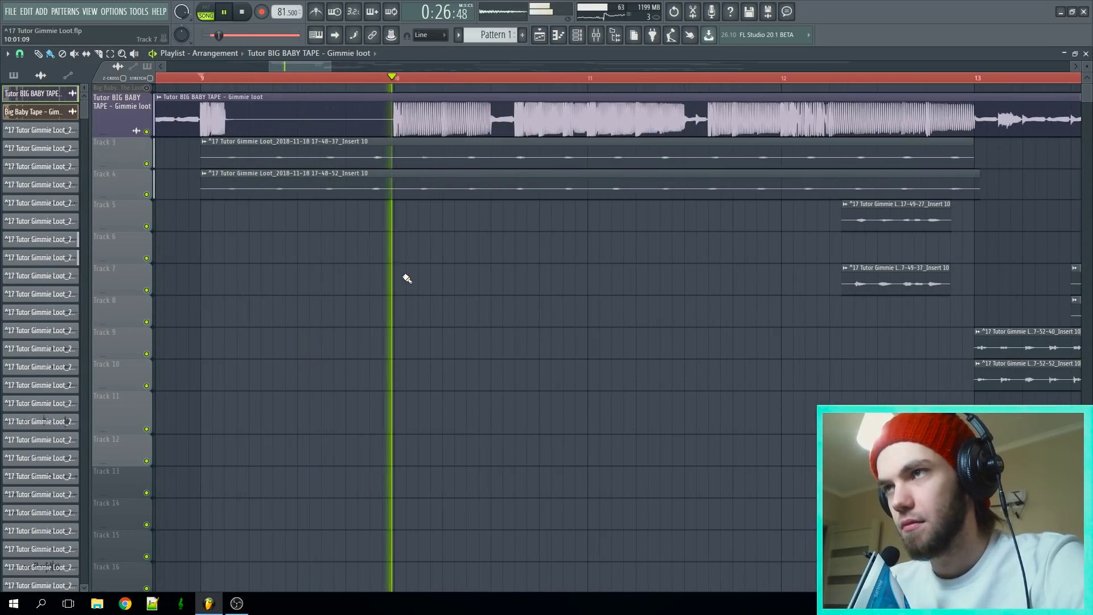
{"action": "key", "text": "space"}
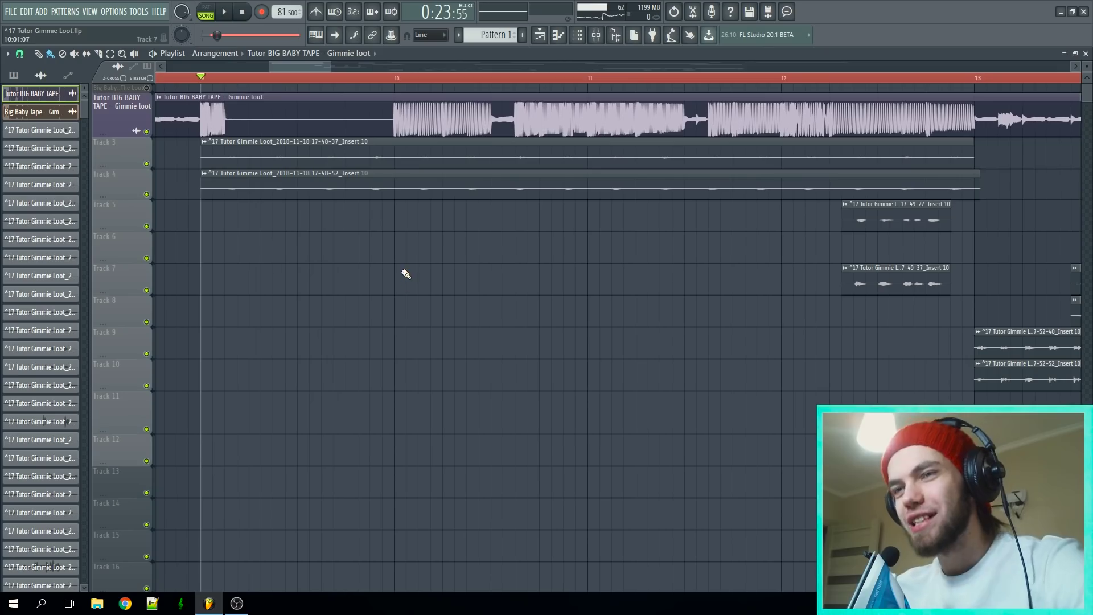
Step: Open the bar 9 vocal recording on track 3 and inspect the effects on its Pre Rec mixer channel, including CLA Vocals
{"action": "double_click", "coordinate": [266, 157]}
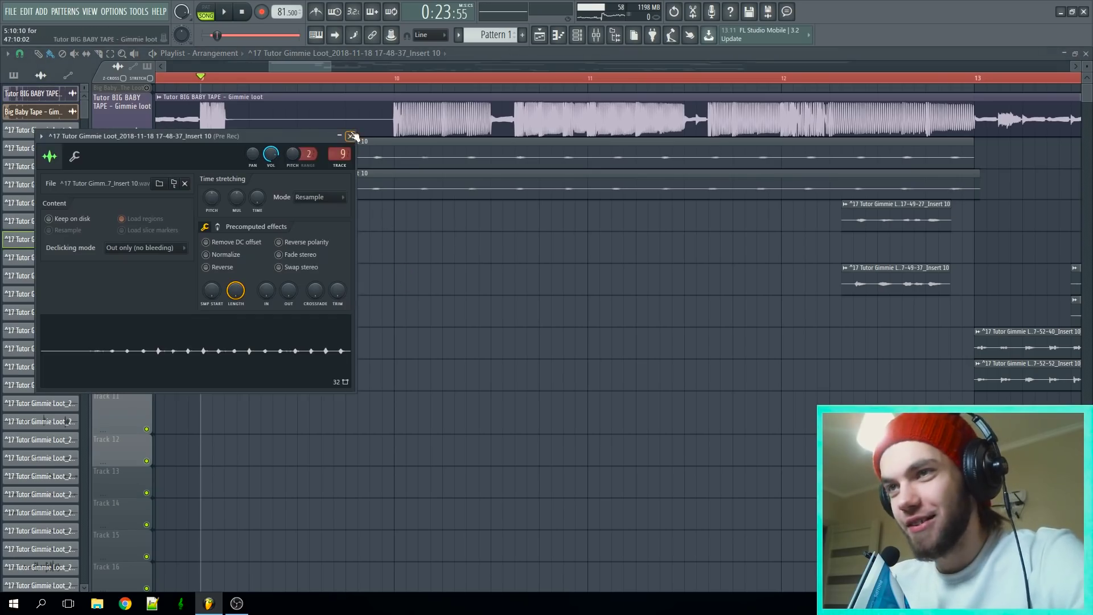
{"action": "key", "text": "F9"}
{"action": "left_click", "coordinate": [730, 205]}
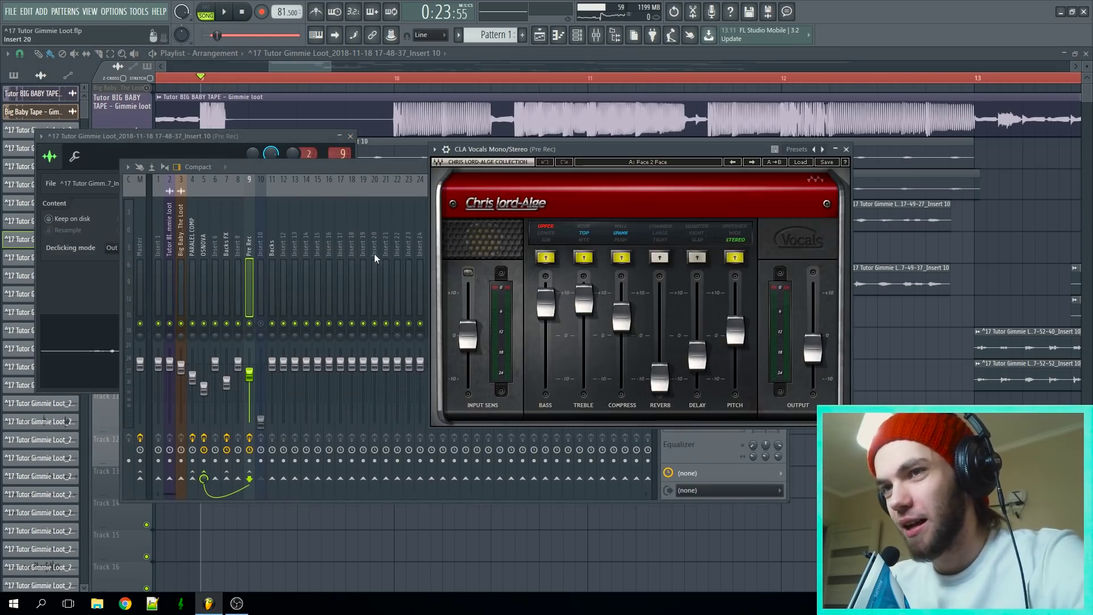
{"action": "left_click", "coordinate": [352, 259]}
{"action": "left_click", "coordinate": [249, 274]}
{"action": "right_click", "coordinate": [788, 518]}
Step: Play the vocals leading into bar 13 and check the effect chain of the Master channel
{"action": "scroll", "coordinate": [842, 433], "scroll_direction": "down", "scroll_amount": 2}
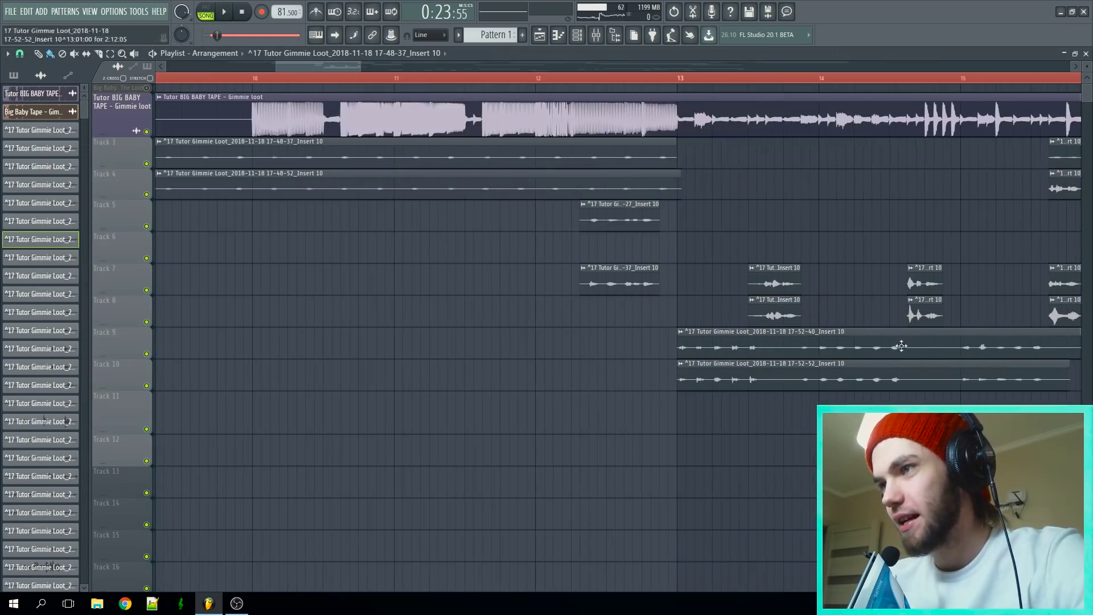
{"action": "left_click", "coordinate": [594, 88]}
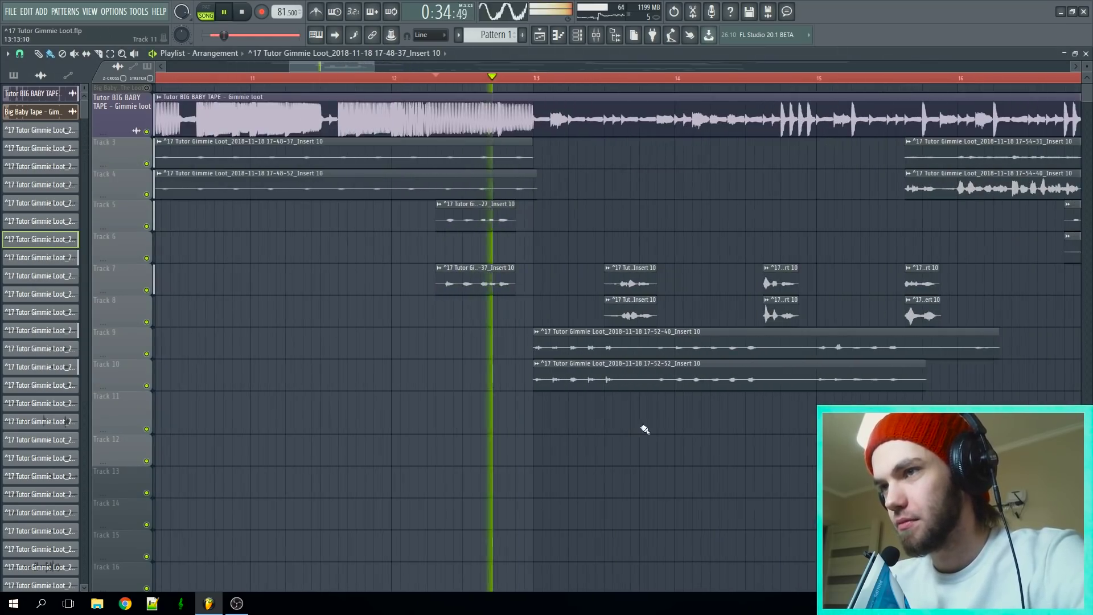
{"action": "key", "text": "F9"}
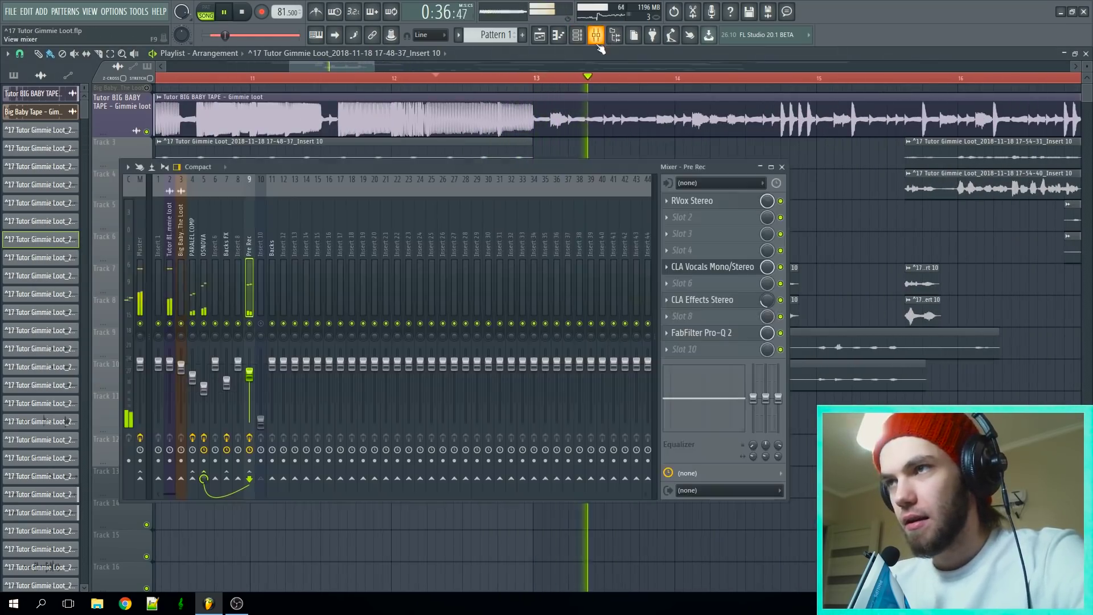
{"action": "key", "text": "space"}
{"action": "left_click", "coordinate": [141, 297]}
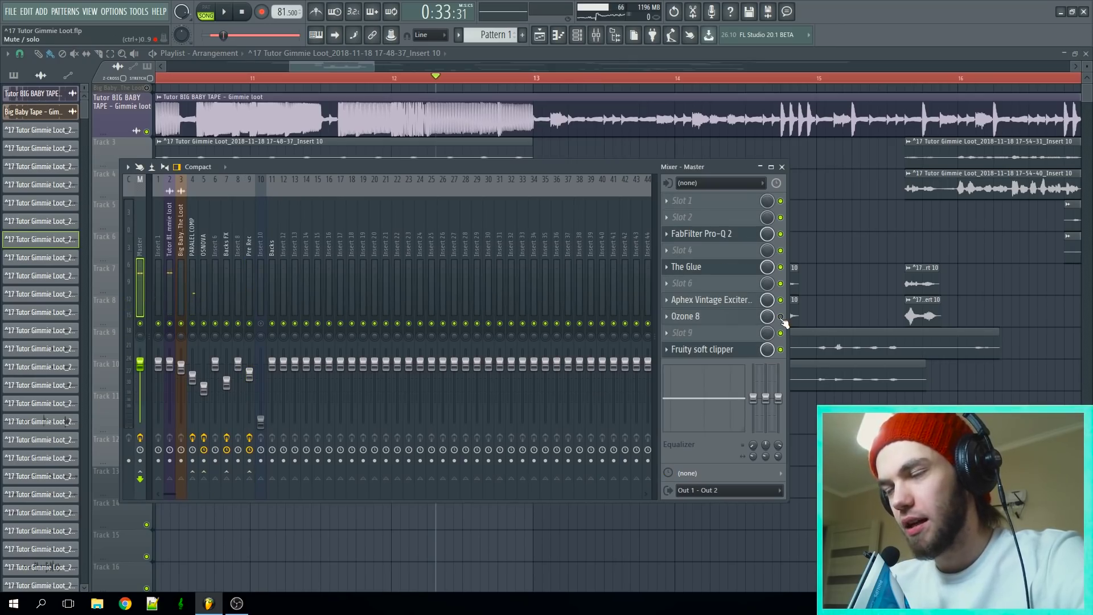
{"action": "key", "text": "F9"}
Step: Play the backing vocals and ad-libs from about the middle of bar 13 up to bar 17
{"action": "scroll", "coordinate": [630, 240], "scroll_direction": "right", "scroll_amount": 3}
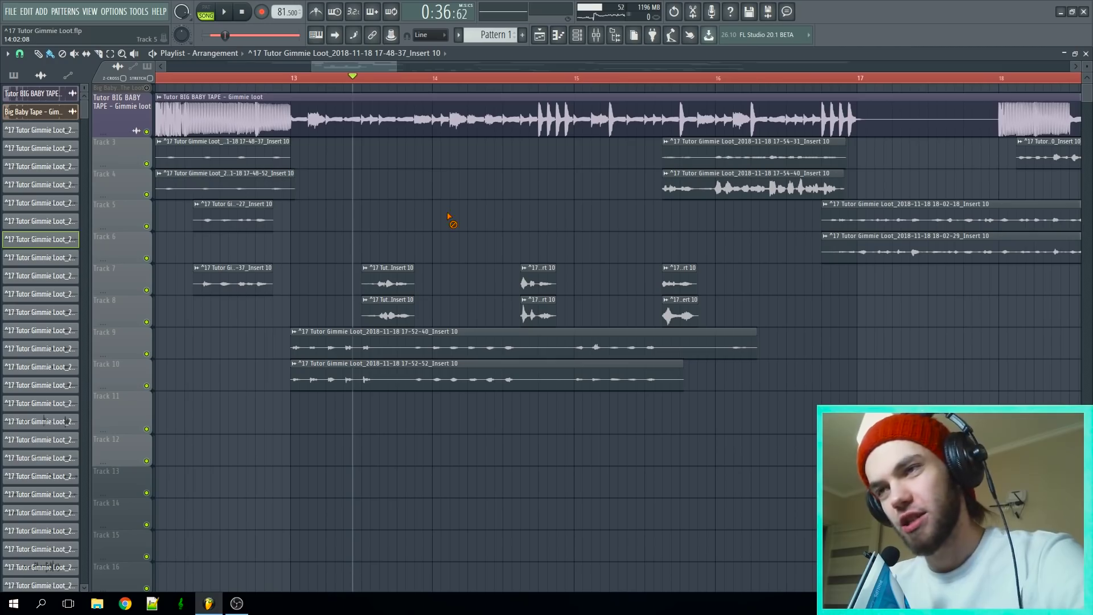
{"action": "key", "text": "space"}
{"action": "scroll", "coordinate": [521, 319], "scroll_direction": "down", "scroll_amount": 2}
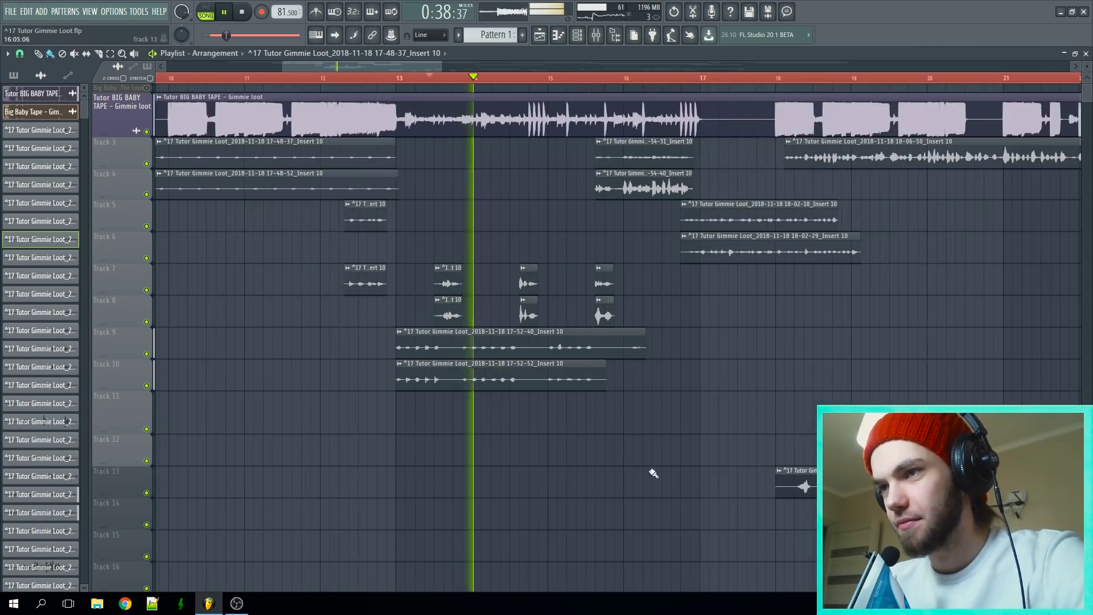
{"action": "scroll", "coordinate": [520, 254], "scroll_direction": "up", "scroll_amount": 3}
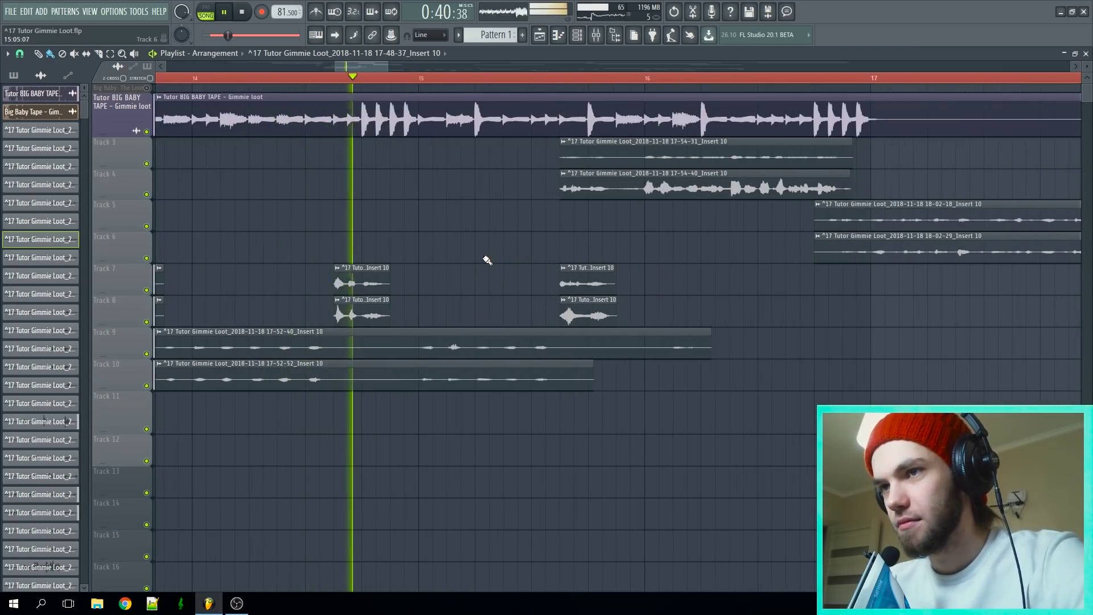
{"action": "scroll", "coordinate": [488, 256], "scroll_direction": "up", "scroll_amount": 2}
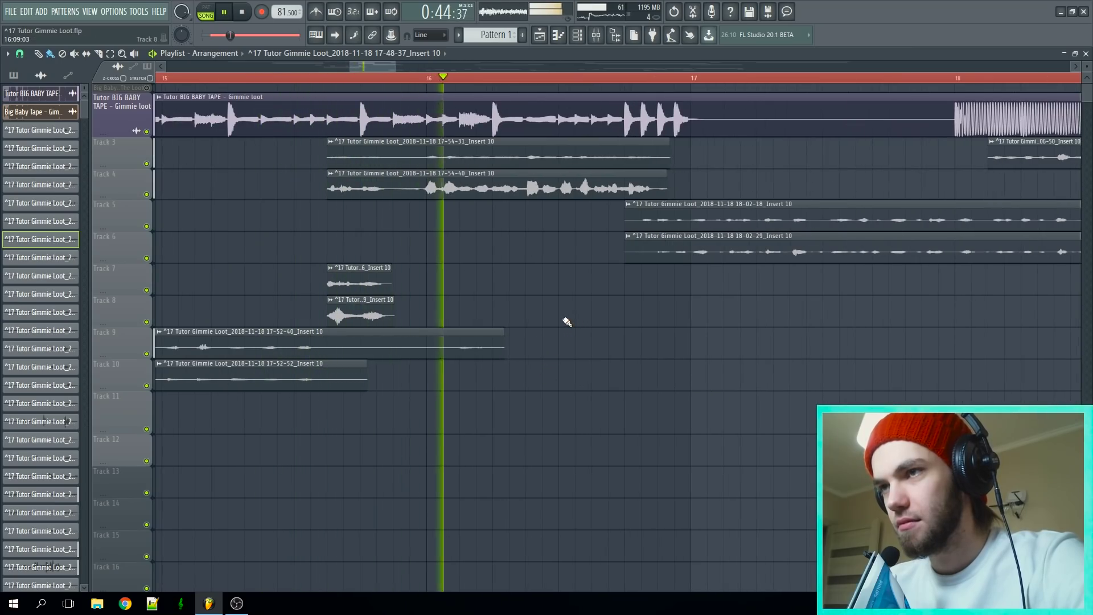
{"action": "scroll", "coordinate": [567, 322], "scroll_direction": "down", "scroll_amount": 4}
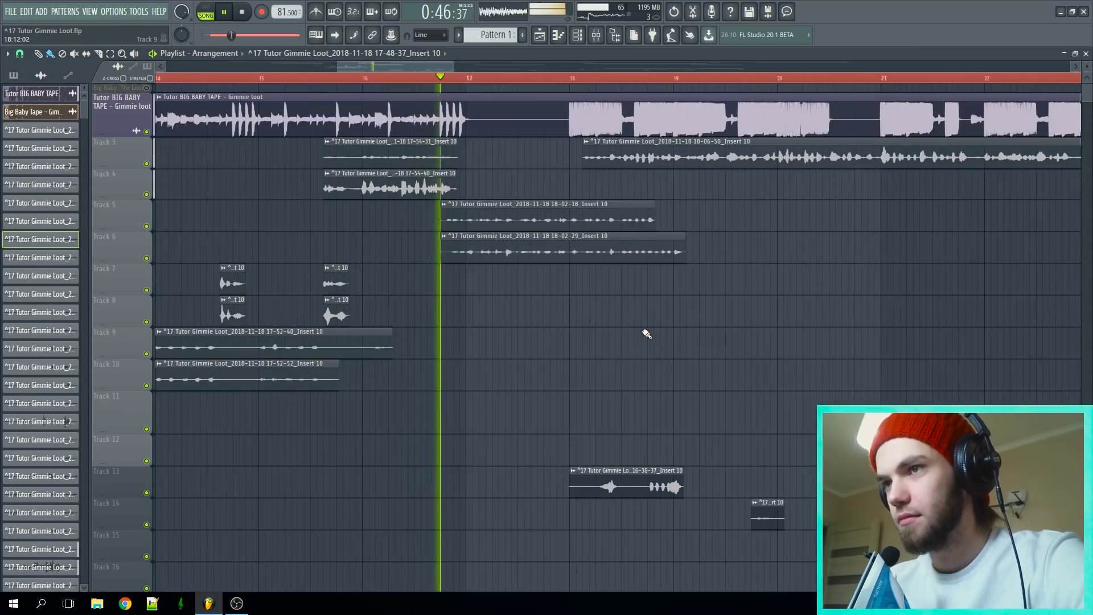
Step: Save the project and listen on through the vocals around bars 18 and 19
{"action": "key", "text": "ctrl+s"}
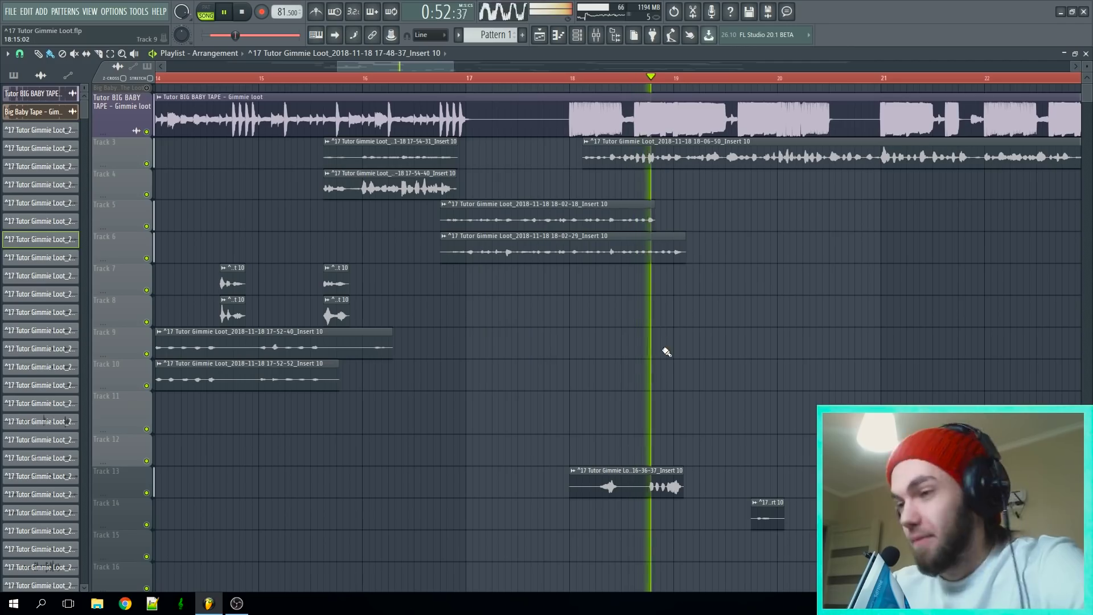
{"action": "scroll", "coordinate": [689, 364], "scroll_direction": "down", "scroll_amount": 3}
{"action": "scroll", "coordinate": [822, 377], "scroll_direction": "up", "scroll_amount": 5}
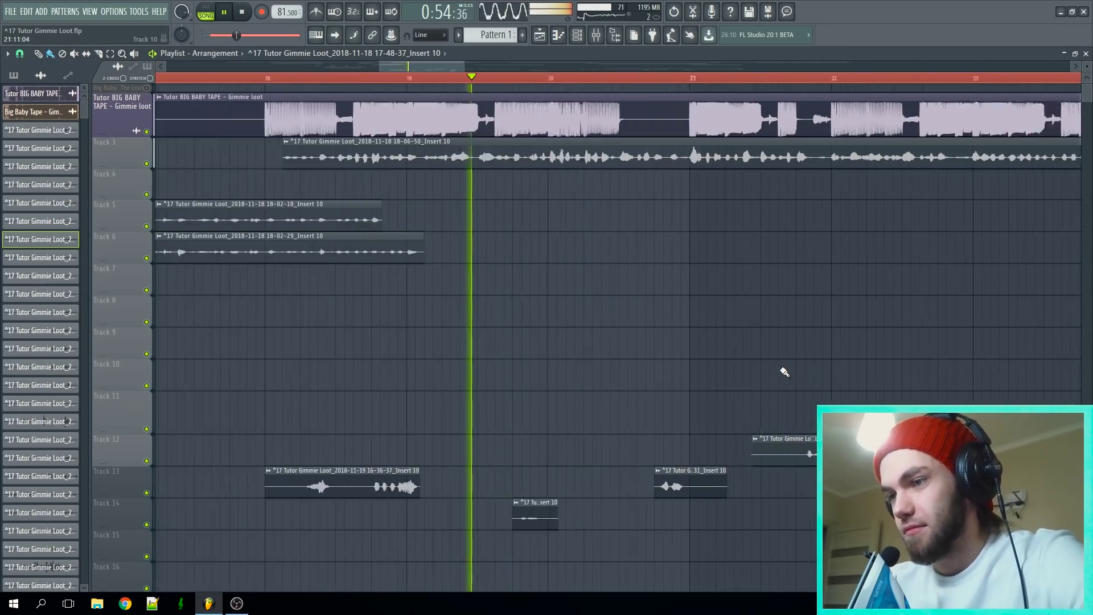
{"action": "scroll", "coordinate": [780, 372], "scroll_direction": "up", "scroll_amount": 1}
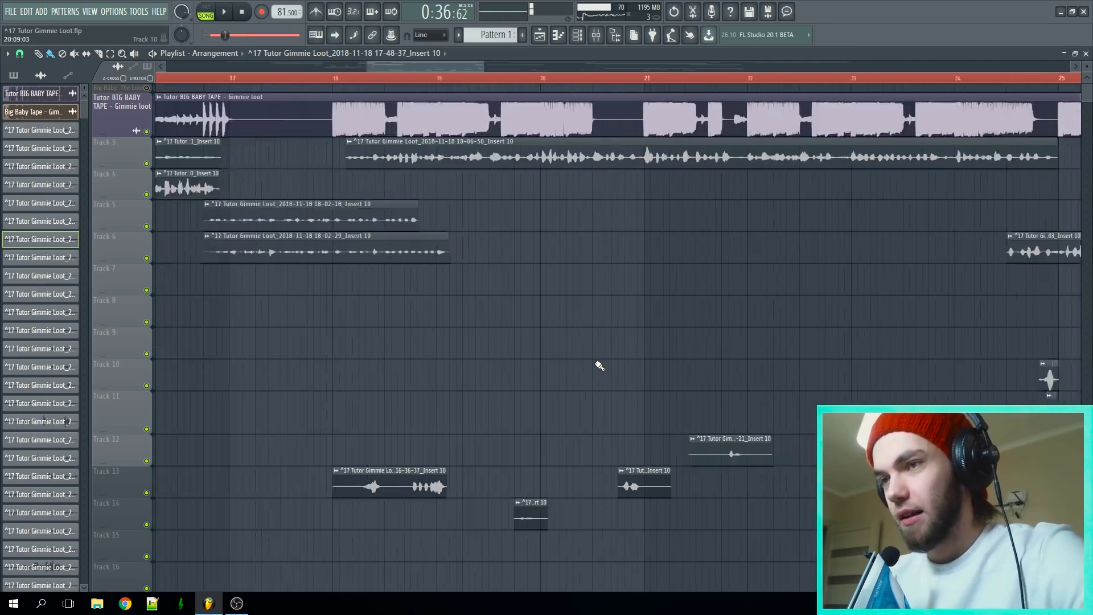
Step: Return to the vocals around bar 13 and show the effect chain of the Pre Rec mixer channel
{"action": "scroll", "coordinate": [599, 365], "scroll_direction": "down", "scroll_amount": 3}
{"action": "scroll", "coordinate": [409, 344], "scroll_direction": "up", "scroll_amount": 3}
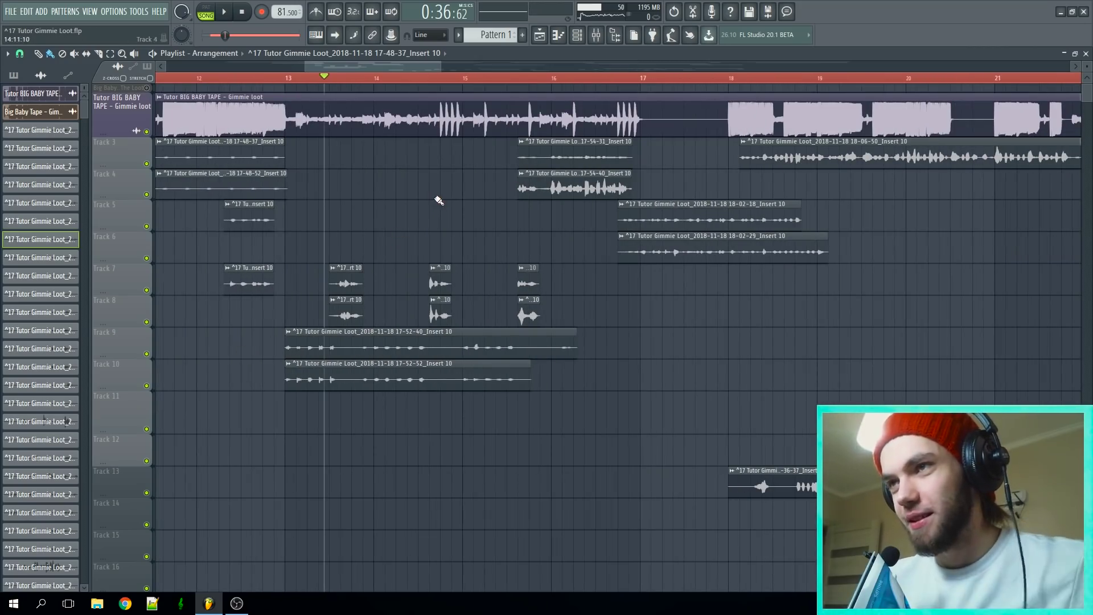
{"action": "left_click", "coordinate": [614, 36]}
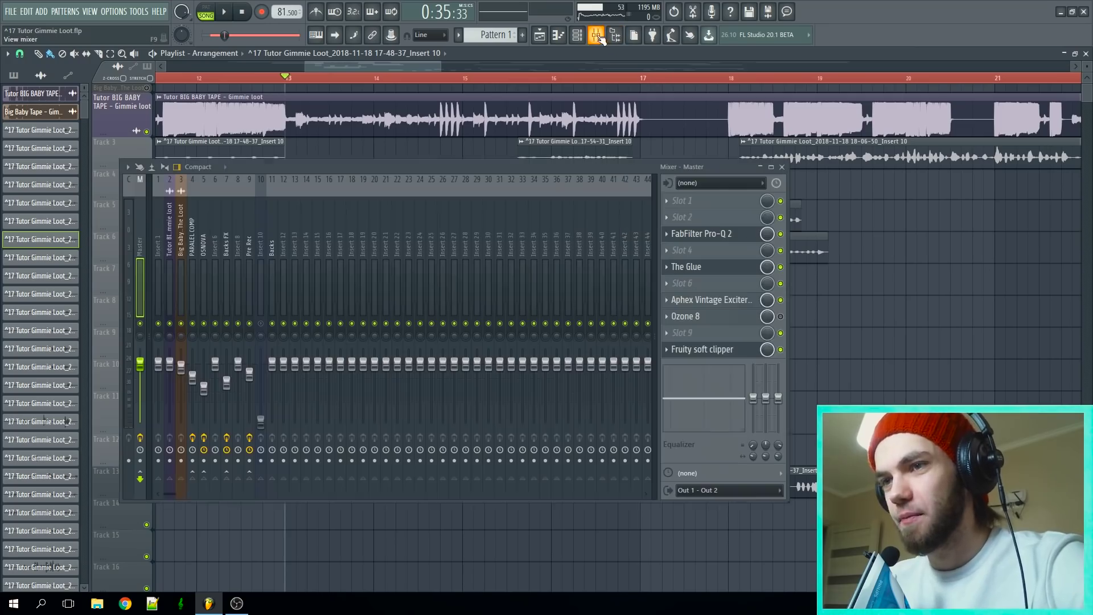
{"action": "left_click", "coordinate": [252, 278]}
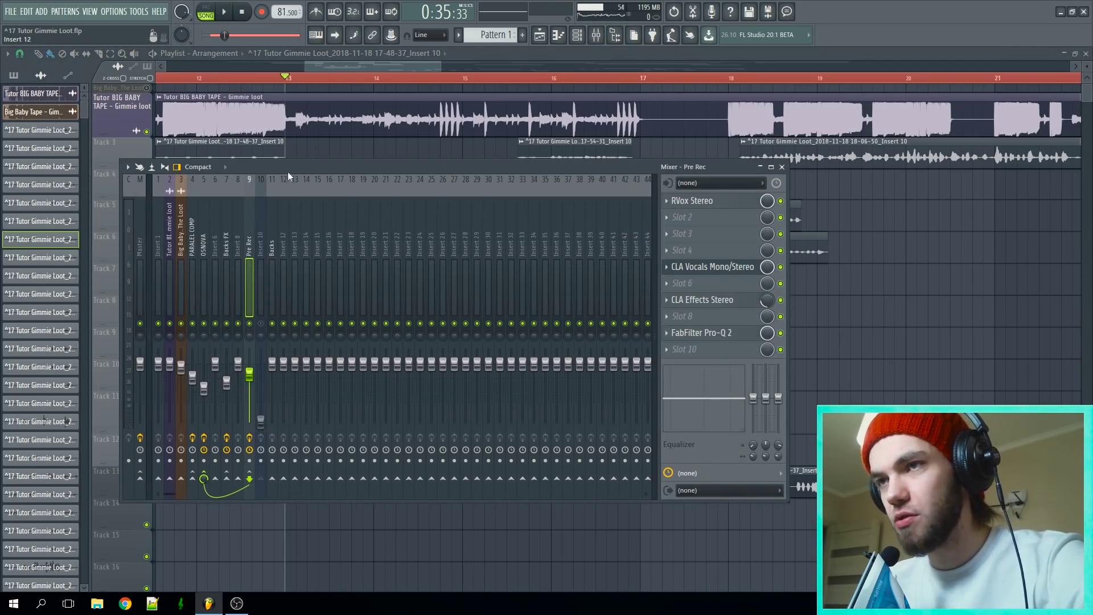
Step: Open the sample settings of the vocal clips on tracks 3 and 5 to check which mixer channel they use
{"action": "right_click", "coordinate": [321, 150]}
{"action": "scroll", "coordinate": [311, 172], "scroll_direction": "down", "scroll_amount": 5}
{"action": "scroll", "coordinate": [308, 210], "scroll_direction": "up", "scroll_amount": 2}
{"action": "scroll", "coordinate": [312, 188], "scroll_direction": "up", "scroll_amount": 1}
{"action": "double_click", "coordinate": [317, 157]}
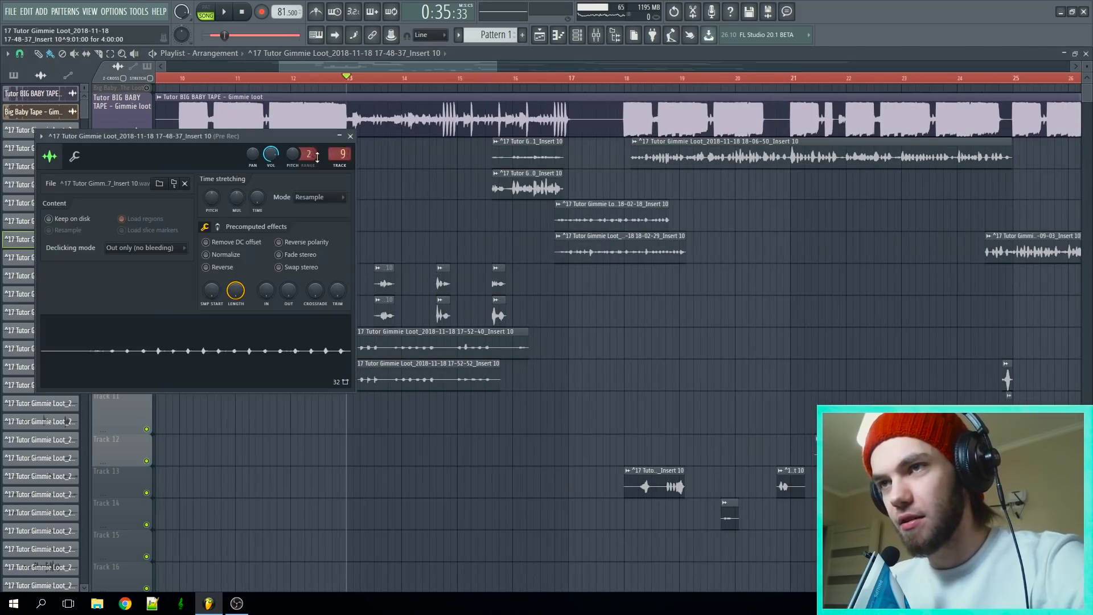
{"action": "double_click", "coordinate": [508, 174]}
{"action": "double_click", "coordinate": [619, 215]}
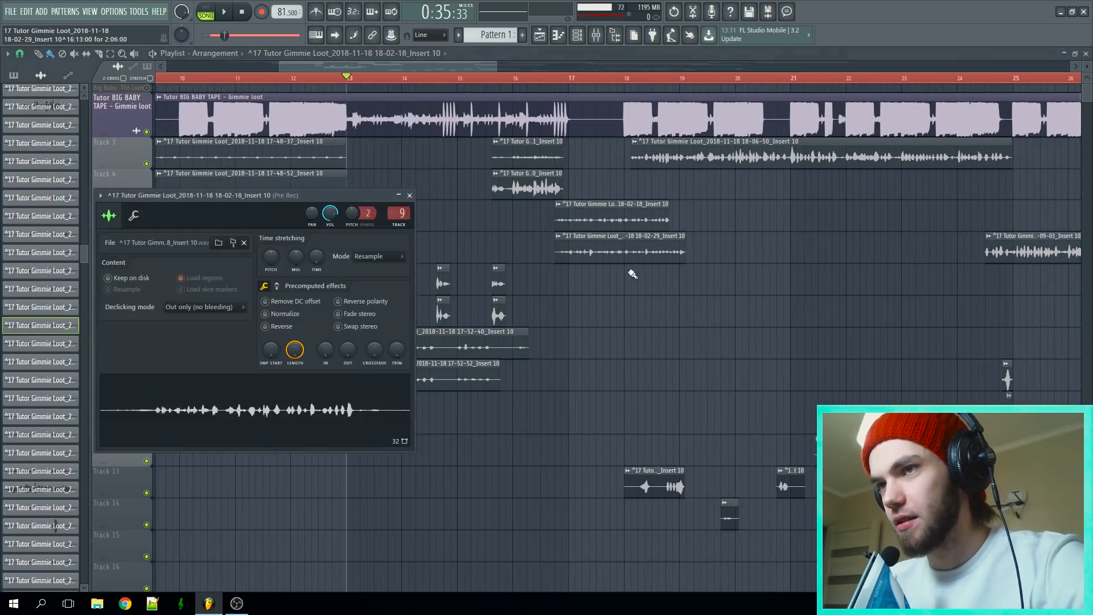
Step: Open the sample settings of a short backing vocal clip near bar 13 to check its mixer channel
{"action": "right_click", "coordinate": [624, 296]}
{"action": "scroll", "coordinate": [602, 352], "scroll_direction": "down", "scroll_amount": 2}
{"action": "scroll", "coordinate": [604, 357], "scroll_direction": "down", "scroll_amount": 2}
{"action": "double_click", "coordinate": [474, 262]}
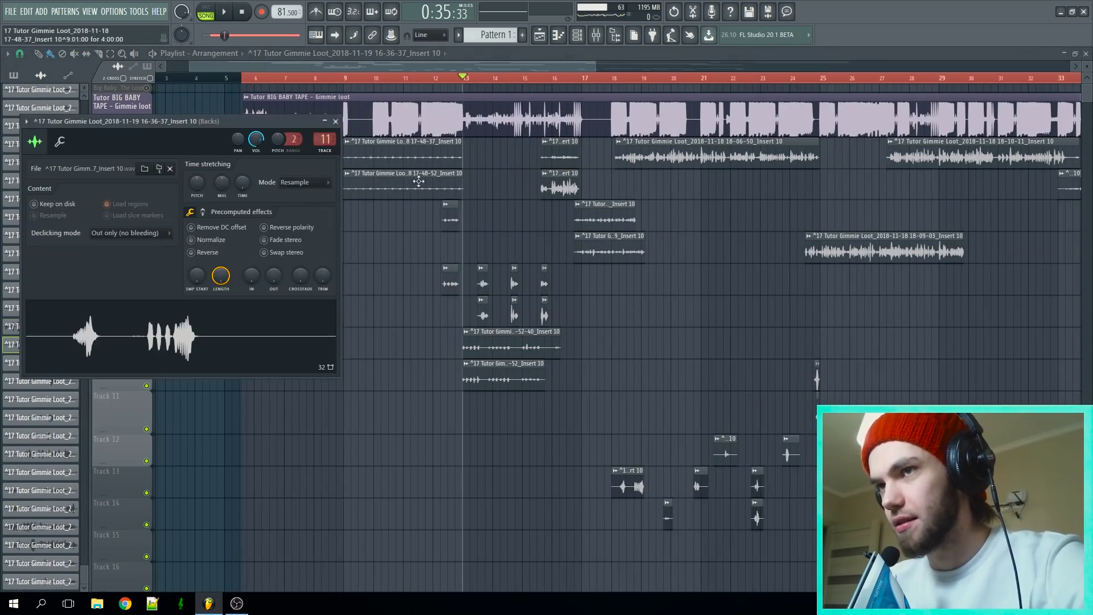
{"action": "right_click", "coordinate": [501, 274]}
Step: Open RVox Stereo on the Pre Rec mixer channel and examine its gate setting
{"action": "scroll", "coordinate": [517, 282], "scroll_direction": "up", "scroll_amount": 3}
{"action": "left_click", "coordinate": [596, 35]}
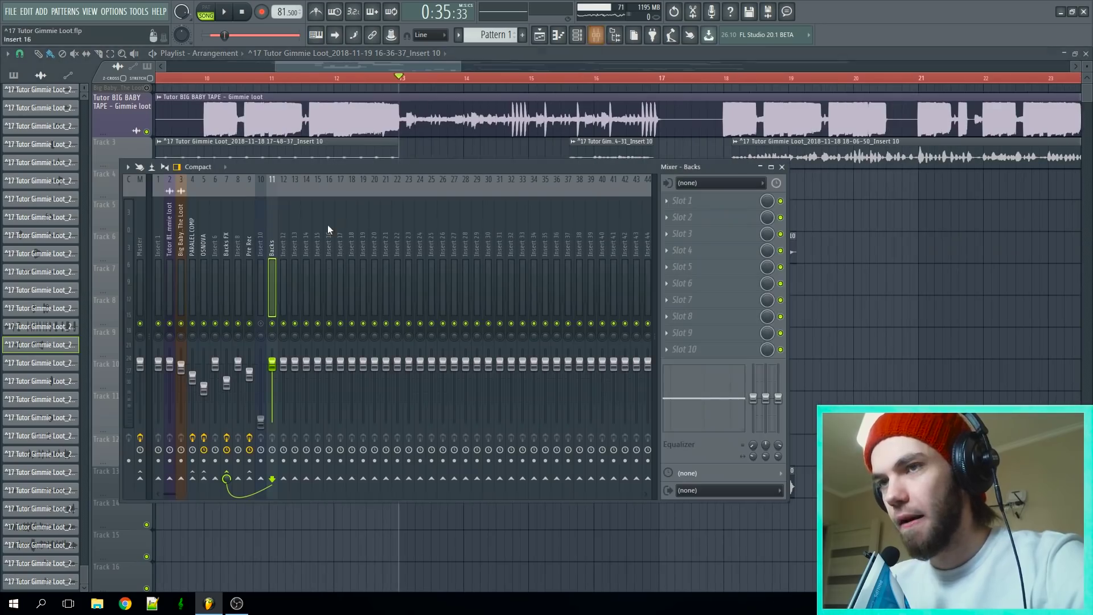
{"action": "left_click", "coordinate": [251, 273]}
{"action": "left_click", "coordinate": [714, 193]}
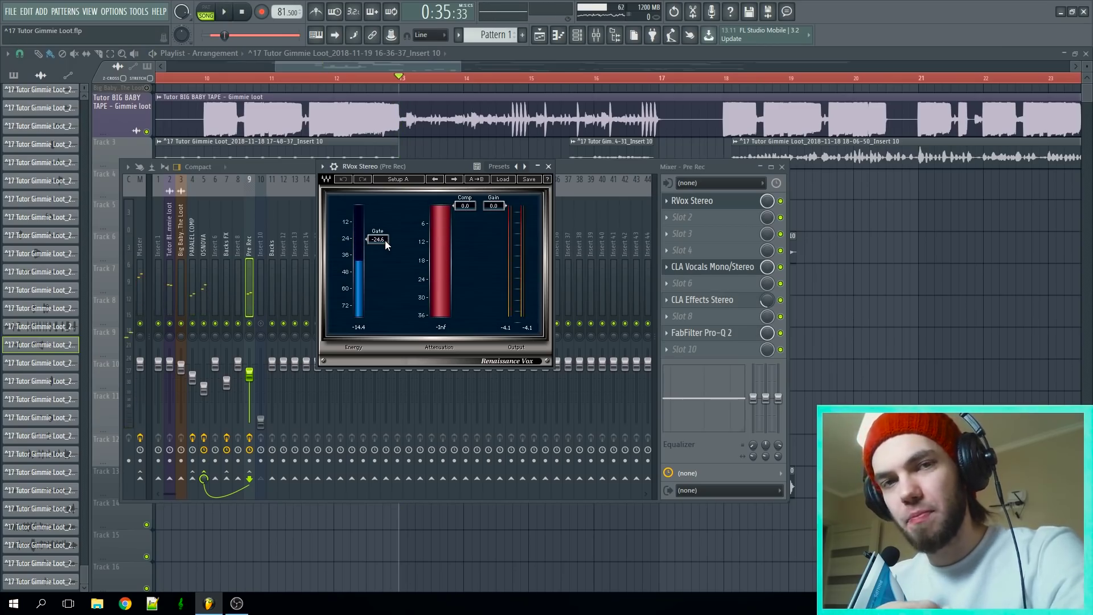
Step: Extend the start of the track 3 vocal clip back to before bar 9
{"action": "left_click", "coordinate": [422, 151]}
{"action": "scroll", "coordinate": [422, 152], "scroll_direction": "down", "scroll_amount": 3}
{"action": "scroll", "coordinate": [264, 164], "scroll_direction": "up", "scroll_amount": 5}
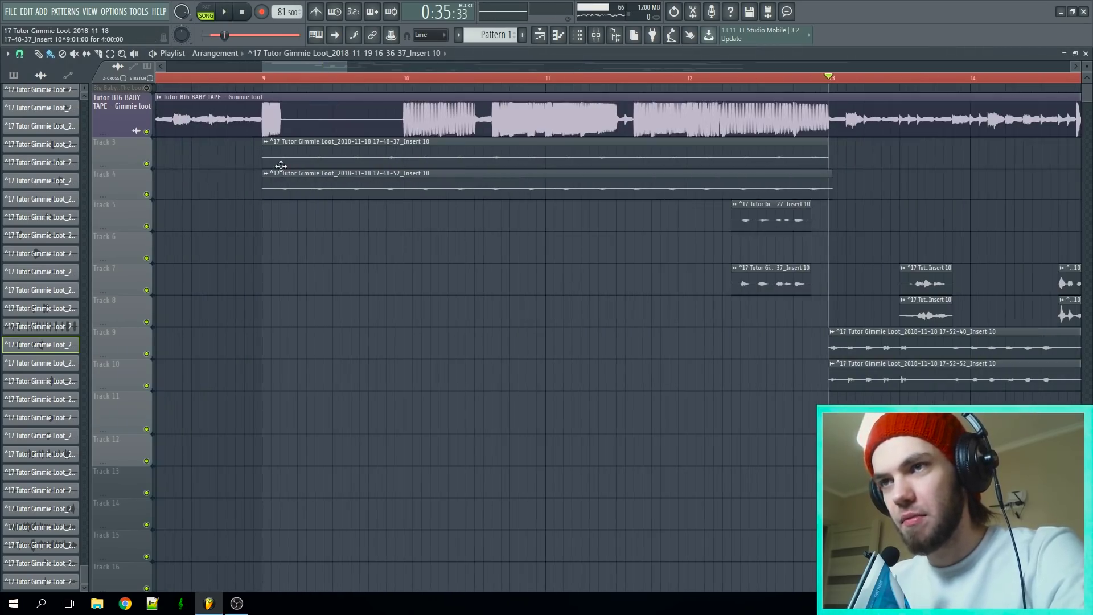
{"action": "left_click_drag", "start_coordinate": [265, 162], "coordinate": [153, 156]}
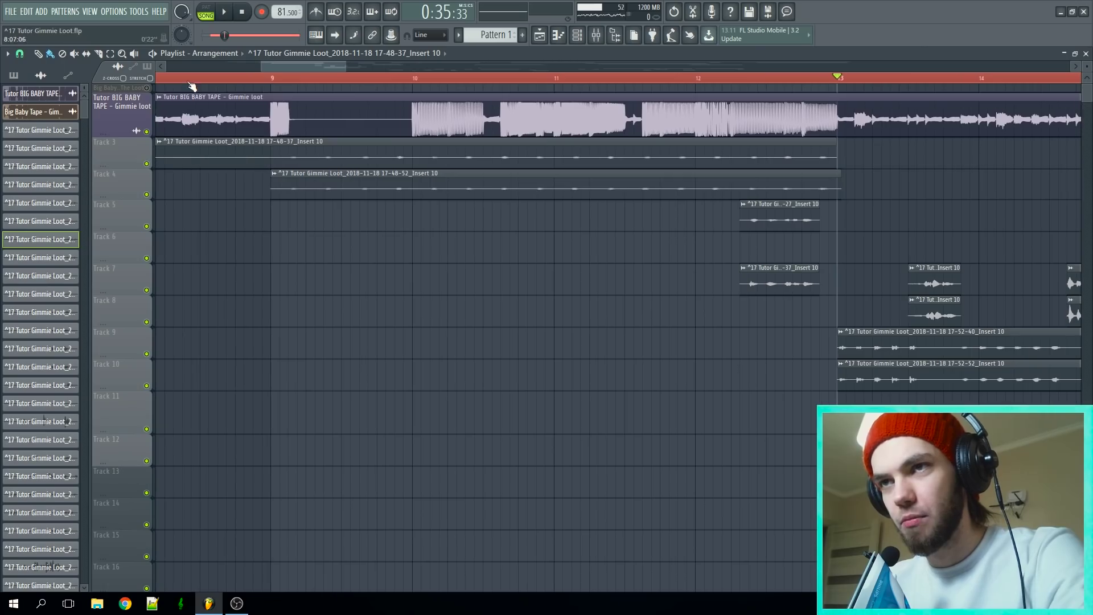
Step: Solo track 3 and play from just before bar 9, comparing RVox Stereo on Pre Rec bypassed and enabled
{"action": "left_click", "coordinate": [185, 78]}
{"action": "right_click", "coordinate": [147, 164]}
{"action": "left_click", "coordinate": [597, 34]}
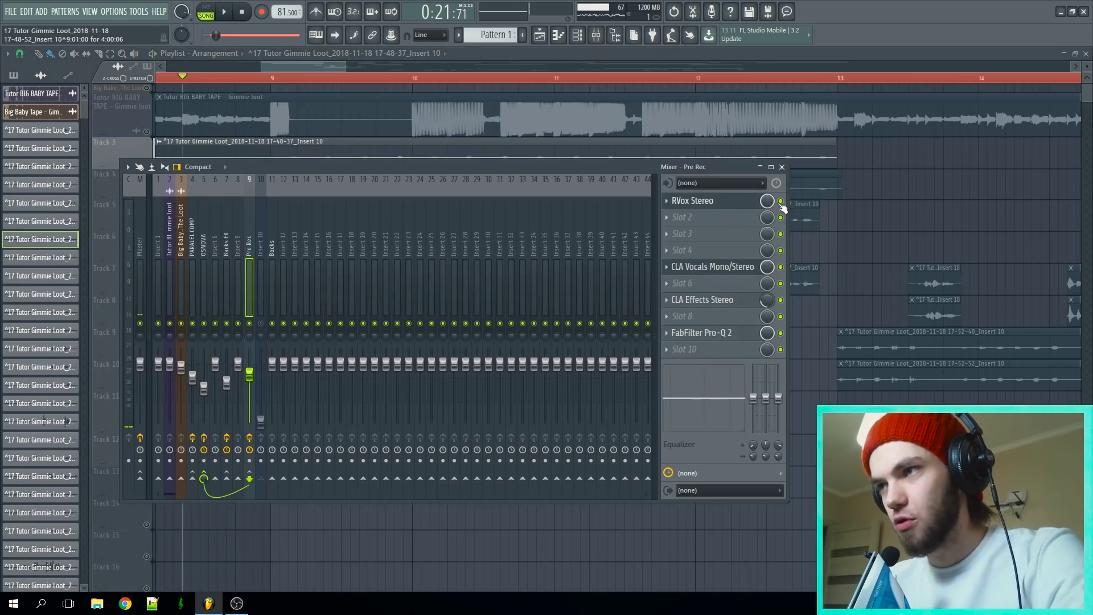
{"action": "key", "text": "space"}
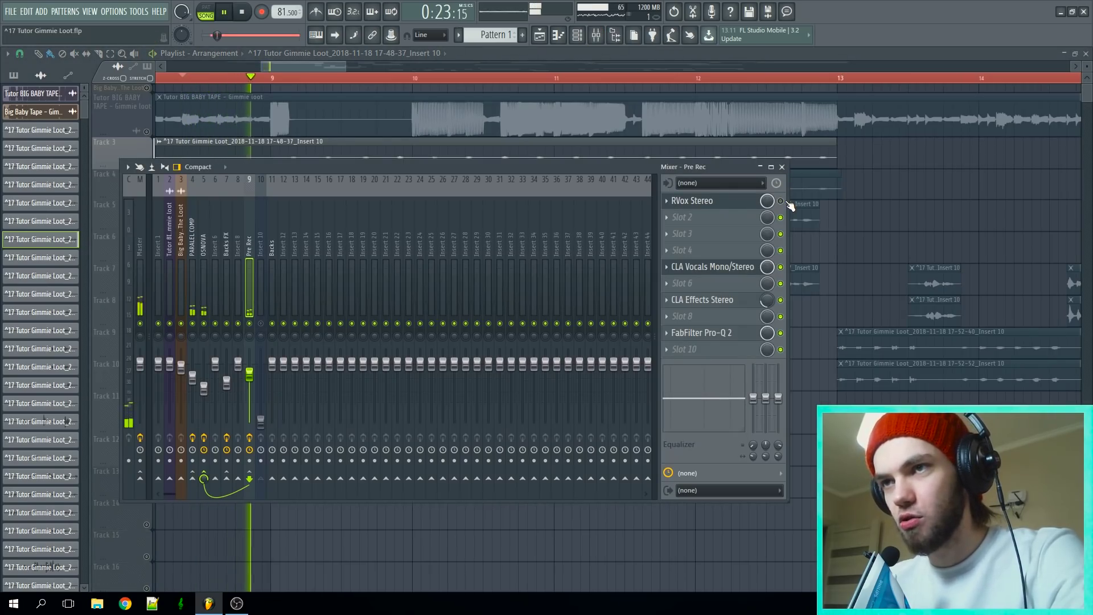
{"action": "key", "text": "space"}
{"action": "key", "text": "space"}
{"action": "key", "text": "space"}
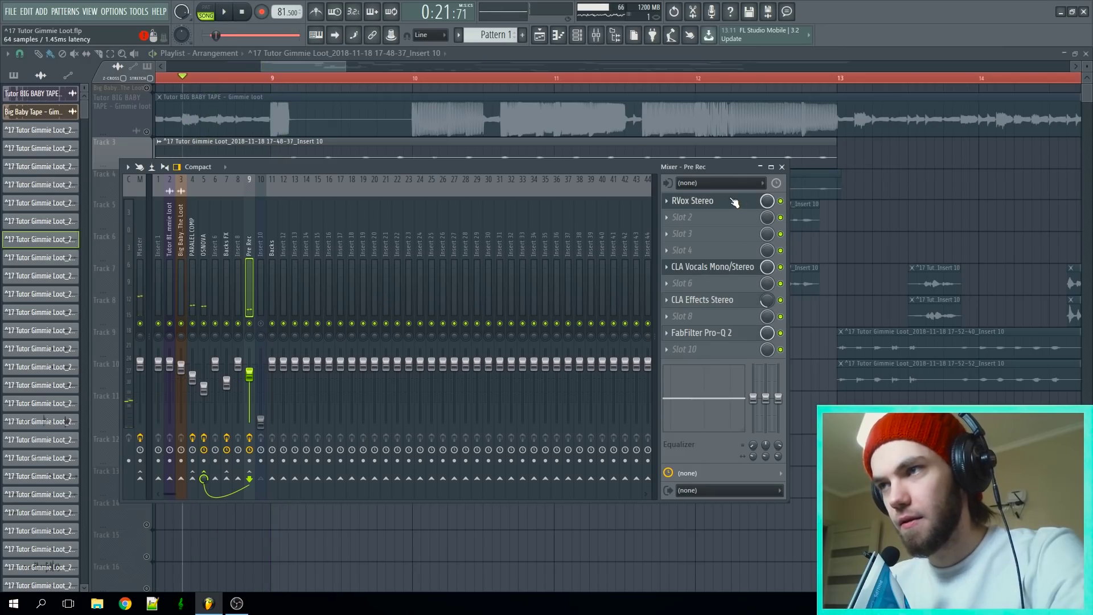
Step: Review the RVox Stereo, CLA Vocals and CLA Effects settings on the Pre Rec channel
{"action": "left_click", "coordinate": [730, 200]}
{"action": "key", "text": "Escape"}
{"action": "left_click", "coordinate": [727, 270]}
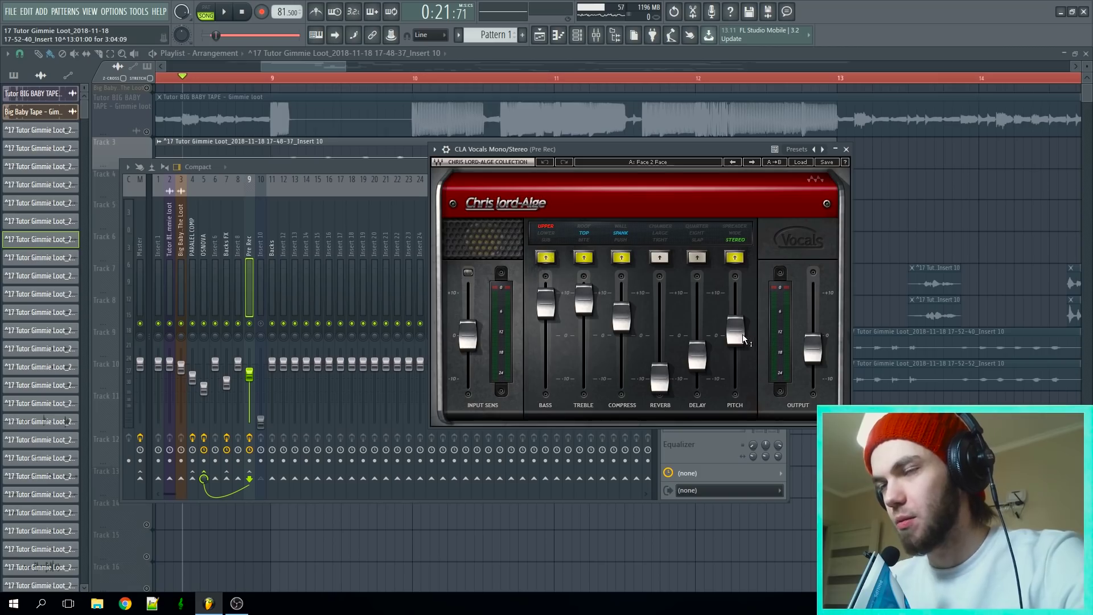
{"action": "key", "text": "Escape"}
{"action": "left_click", "coordinate": [711, 300]}
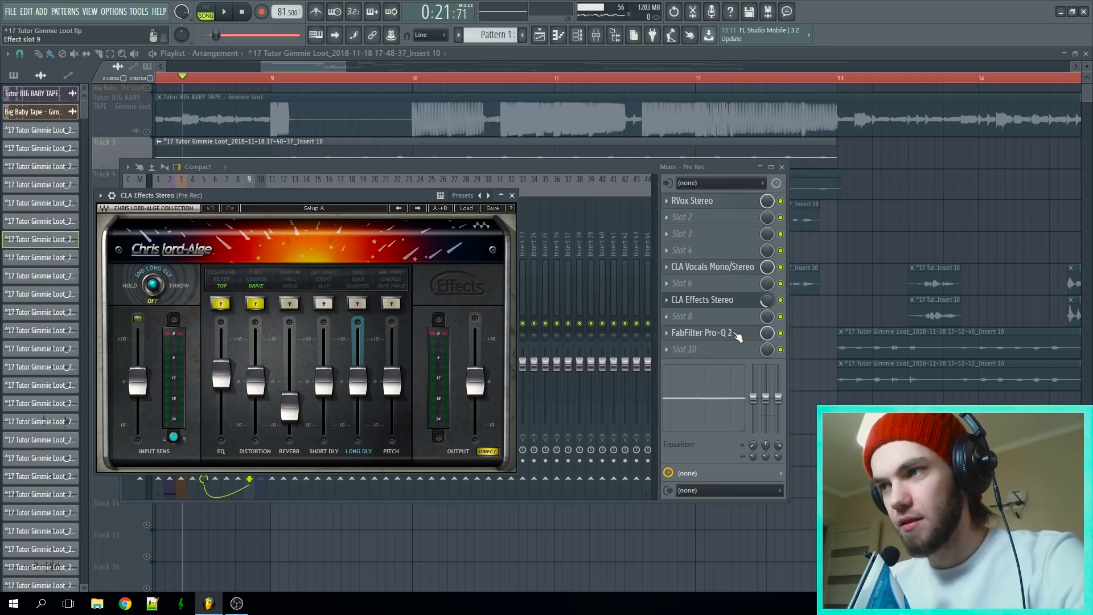
Step: Open FabFilter Pro-Q 2 on the Pre Rec channel and inspect its low-cut and low-mid bands
{"action": "left_click", "coordinate": [739, 335]}
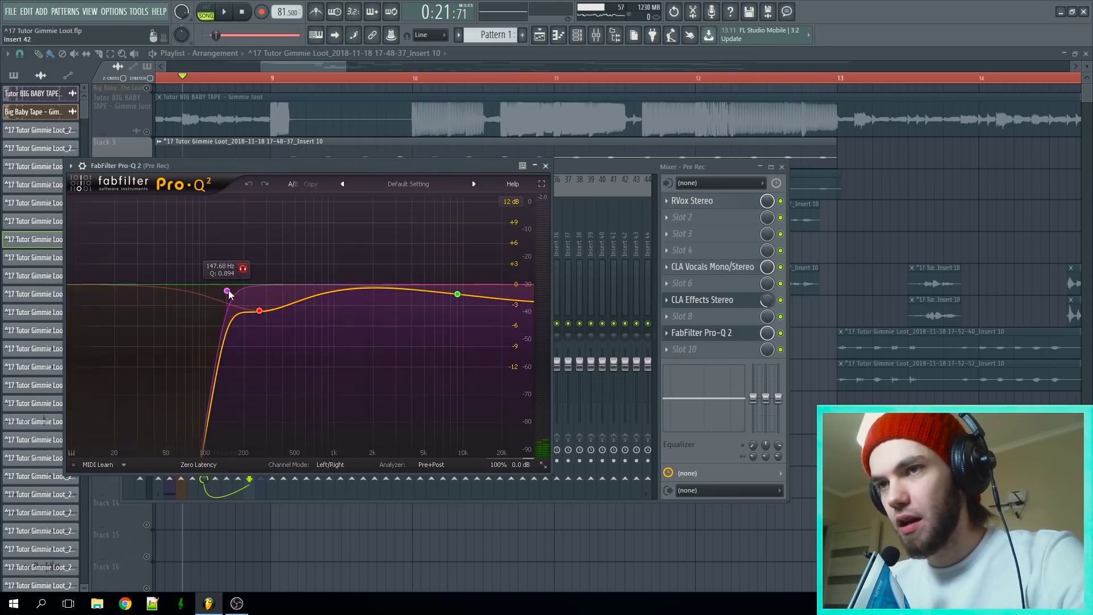
{"action": "left_click", "coordinate": [259, 311]}
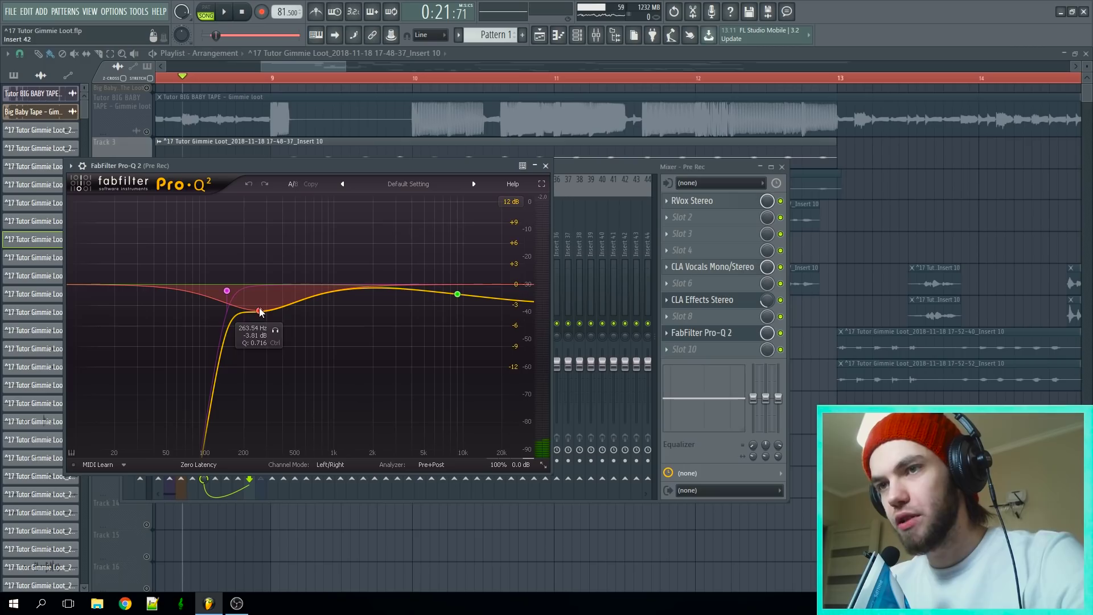
{"action": "mouse_move", "coordinate": [226, 292]}
{"action": "left_mouse_down"}
{"action": "mouse_move", "coordinate": [213, 290]}
{"action": "mouse_move", "coordinate": [225, 291]}
{"action": "left_mouse_up"}
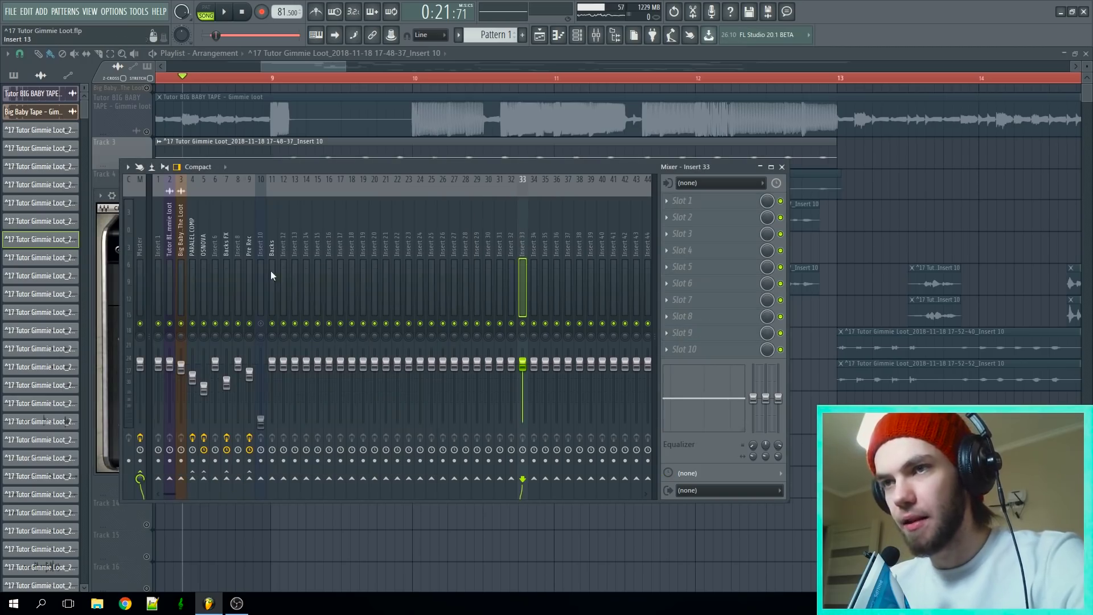
{"action": "left_click", "coordinate": [247, 276]}
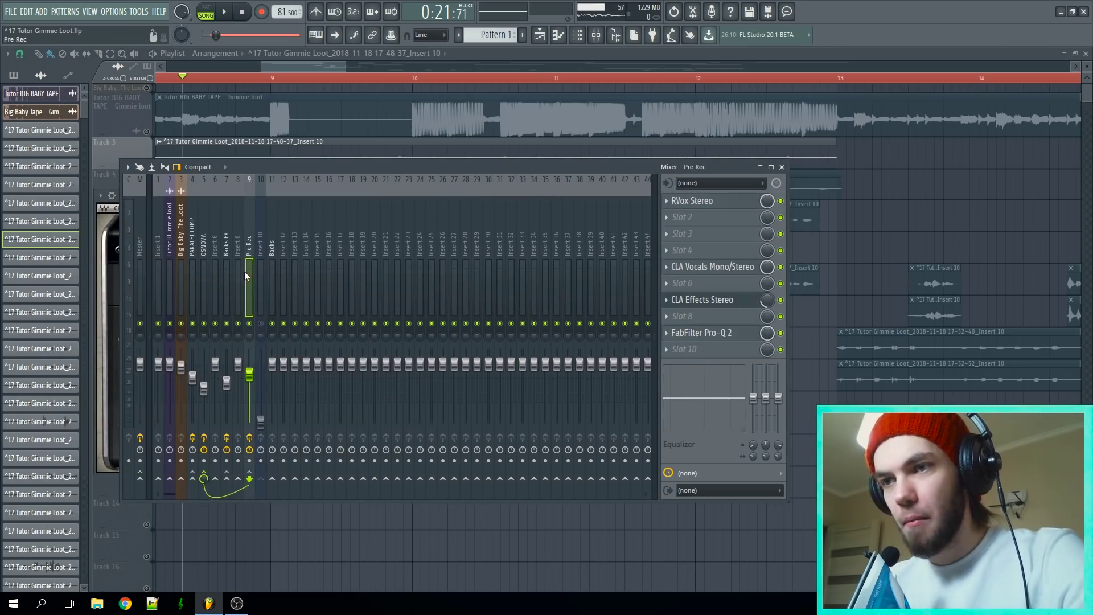
Step: Review the RVox Stereo, The Glue and ANIMATE settings on the OSNOVA channel
{"action": "left_click", "coordinate": [206, 308]}
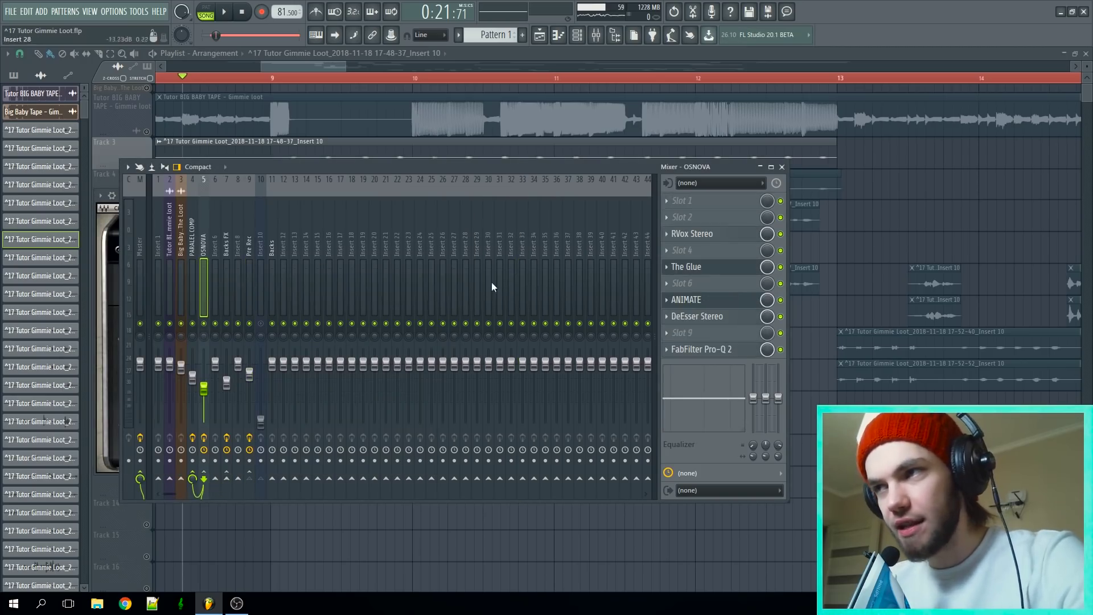
{"action": "left_click", "coordinate": [700, 234]}
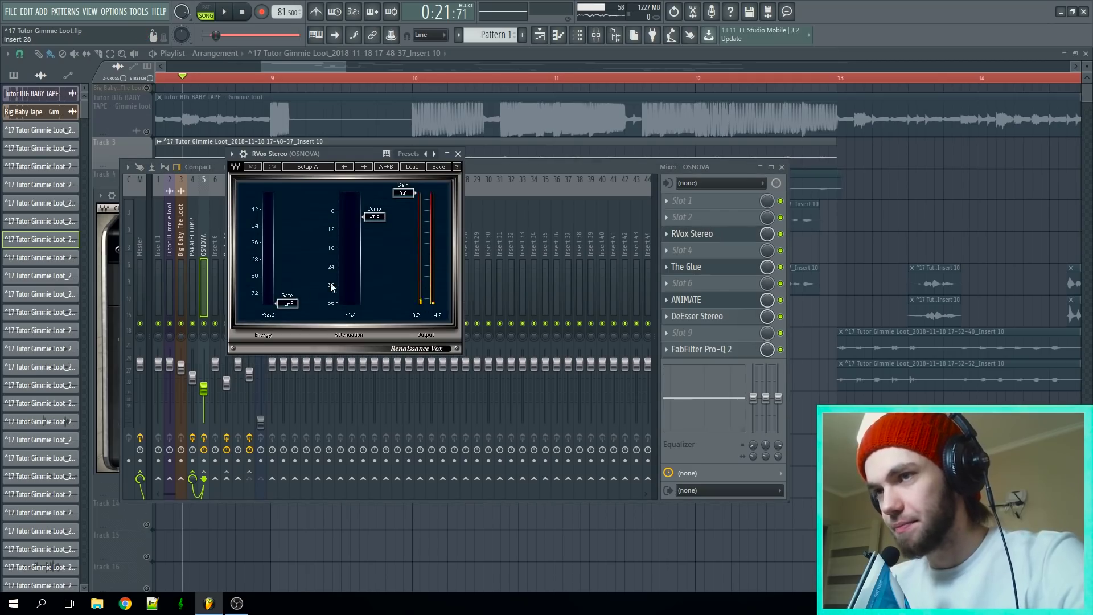
{"action": "left_click", "coordinate": [709, 267]}
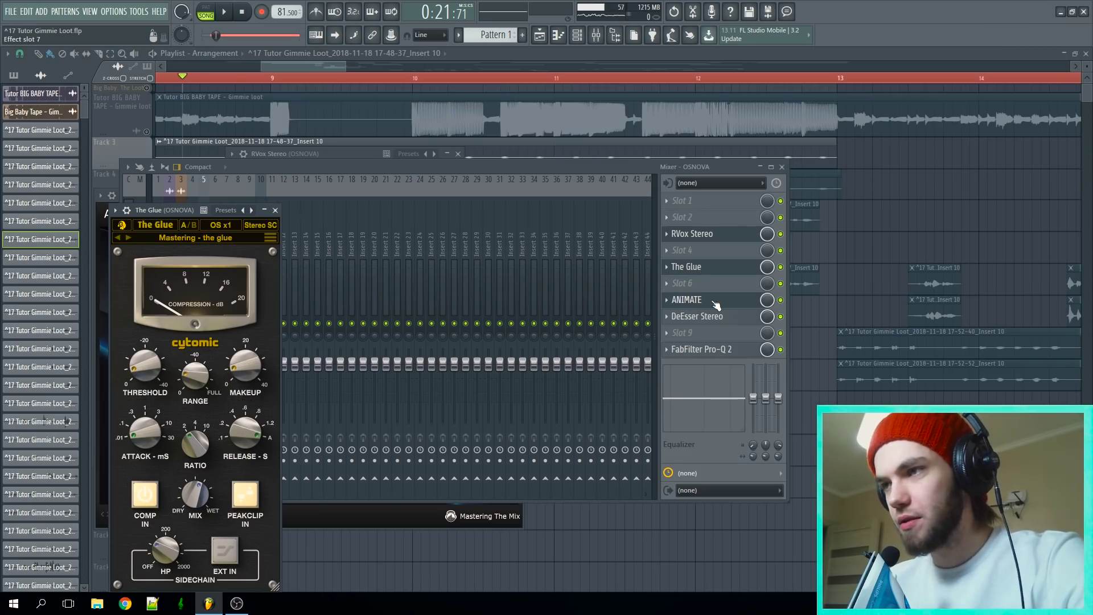
{"action": "left_click", "coordinate": [715, 302]}
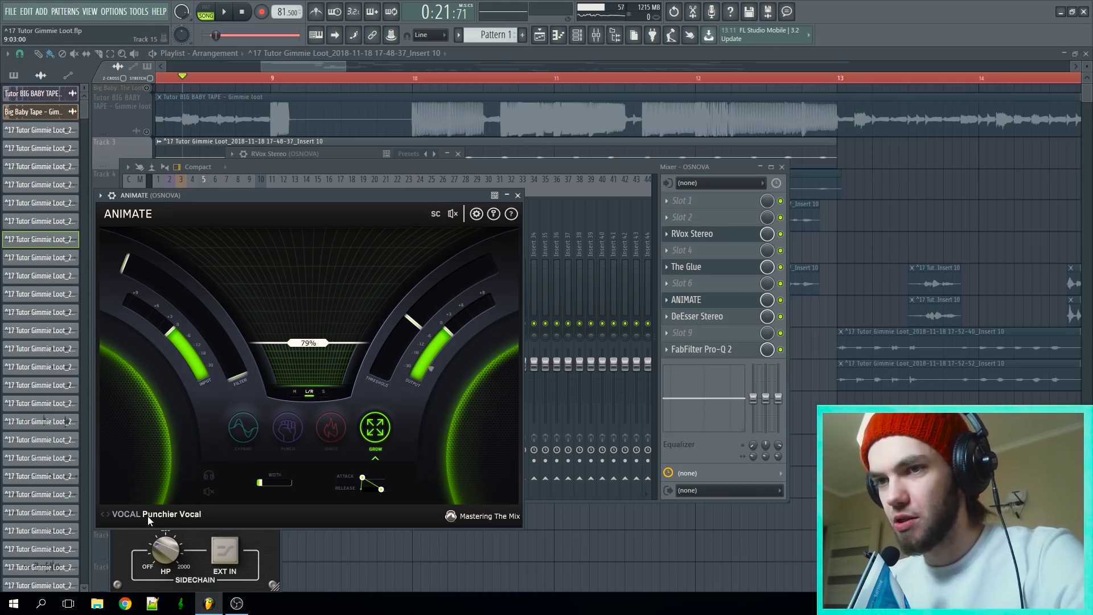
Step: Solo playlist tracks 3 and 4 together and set the playback position to bar 10
{"action": "left_click", "coordinate": [625, 545]}
{"action": "scroll", "coordinate": [655, 422], "scroll_direction": "down", "scroll_amount": 4}
{"action": "scroll", "coordinate": [729, 422], "scroll_direction": "up", "scroll_amount": 3}
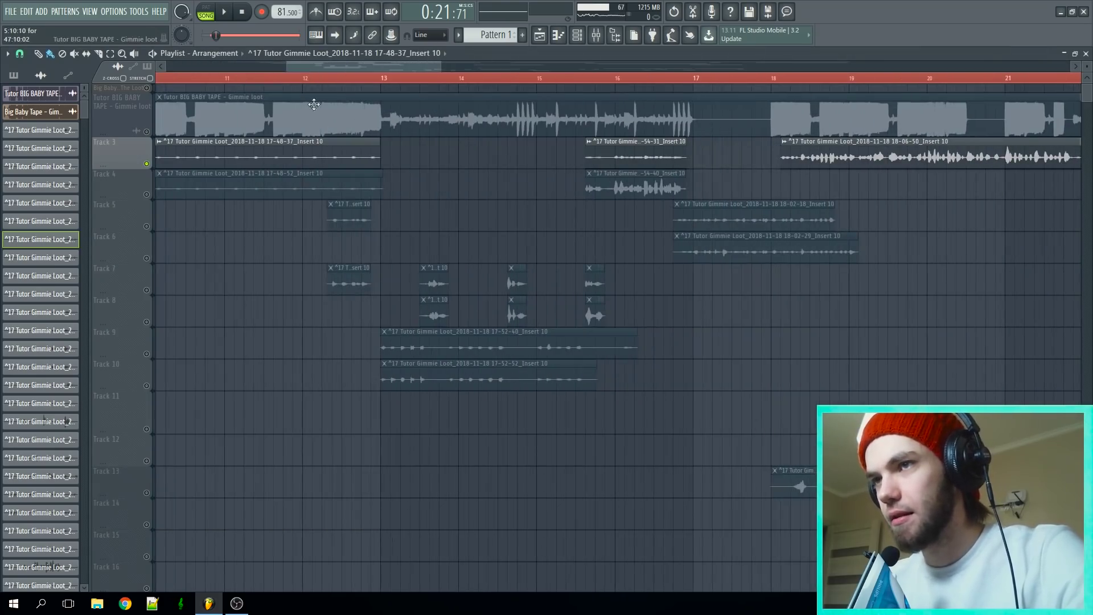
{"action": "right_click", "coordinate": [147, 164]}
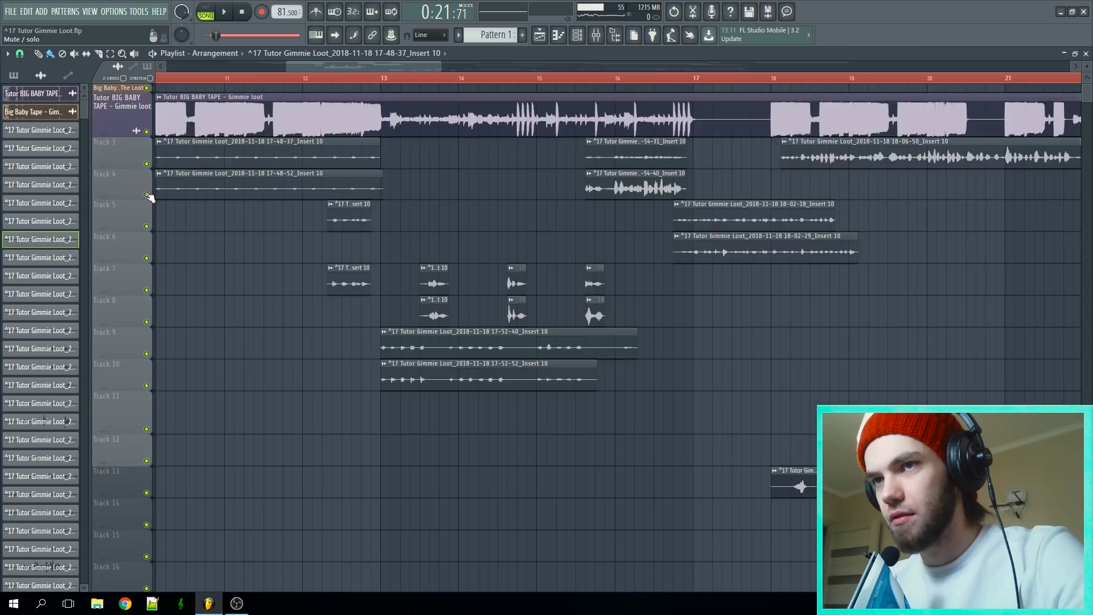
{"action": "right_click", "coordinate": [148, 194]}
{"action": "left_click", "coordinate": [147, 164]}
{"action": "scroll", "coordinate": [231, 178], "scroll_direction": "down", "scroll_amount": 4}
{"action": "scroll", "coordinate": [196, 142], "scroll_direction": "up", "scroll_amount": 4}
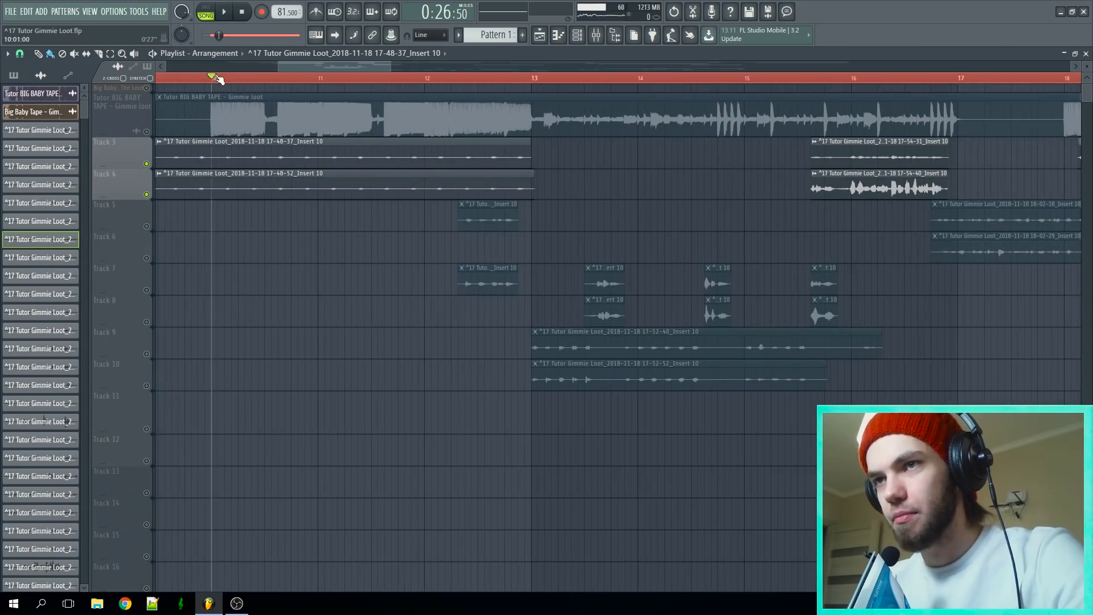
Step: Play the soloed vocals from bar 10, comparing ANIMATE on the OSNOVA channel bypassed and enabled
{"action": "key", "text": "space"}
{"action": "left_click", "coordinate": [596, 35]}
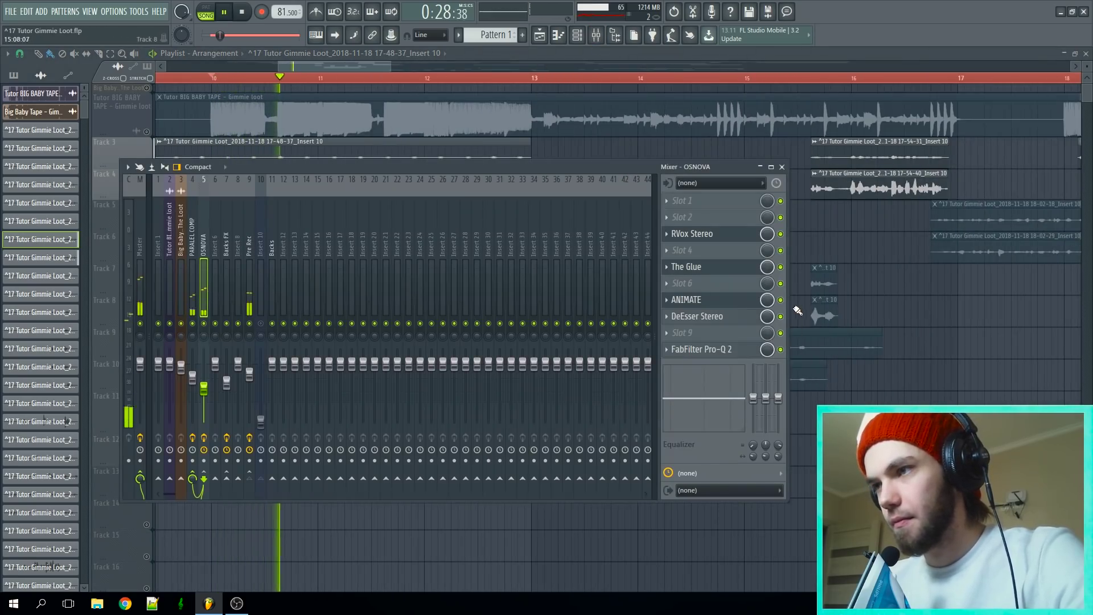
{"action": "left_click", "coordinate": [781, 300]}
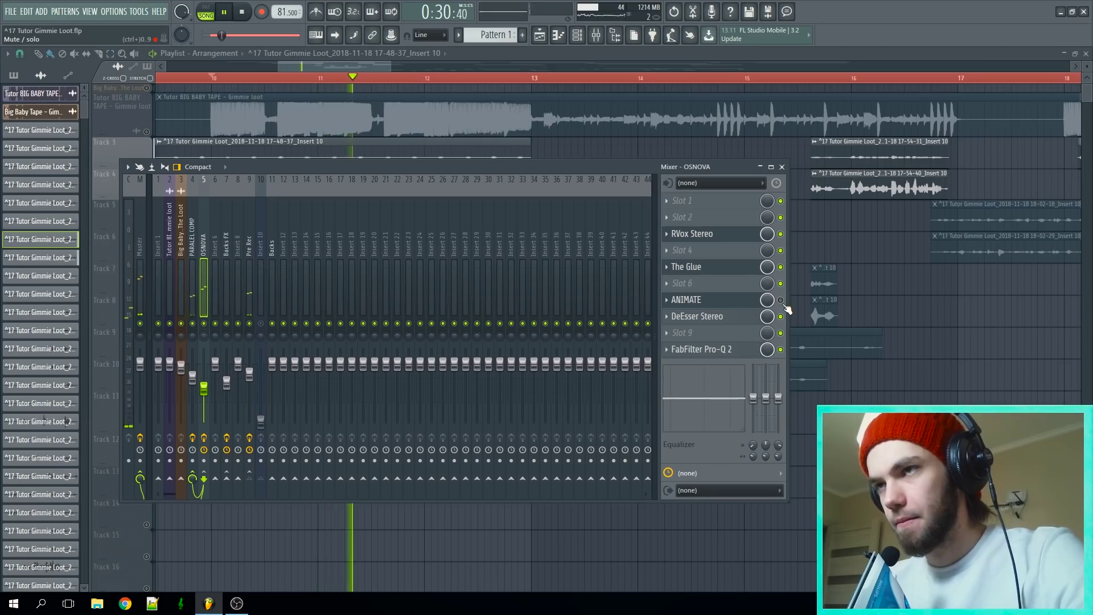
{"action": "key", "text": "space"}
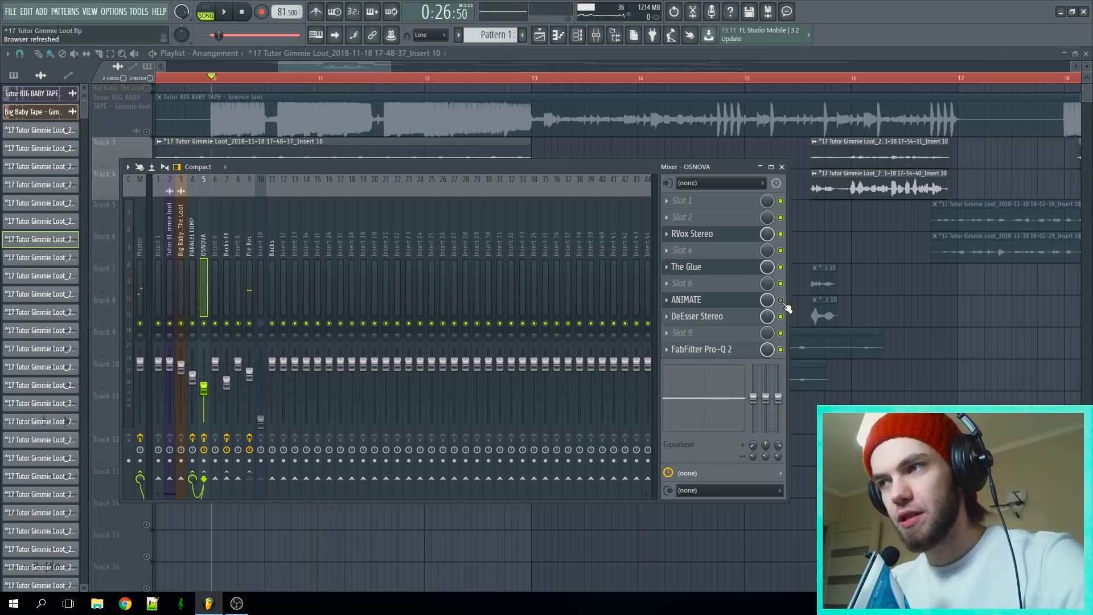
{"action": "key", "text": "space"}
{"action": "left_click", "coordinate": [782, 302]}
Step: Switch ANIMATE off and on again during playback and watch its threshold and output meters
{"action": "left_click", "coordinate": [741, 302]}
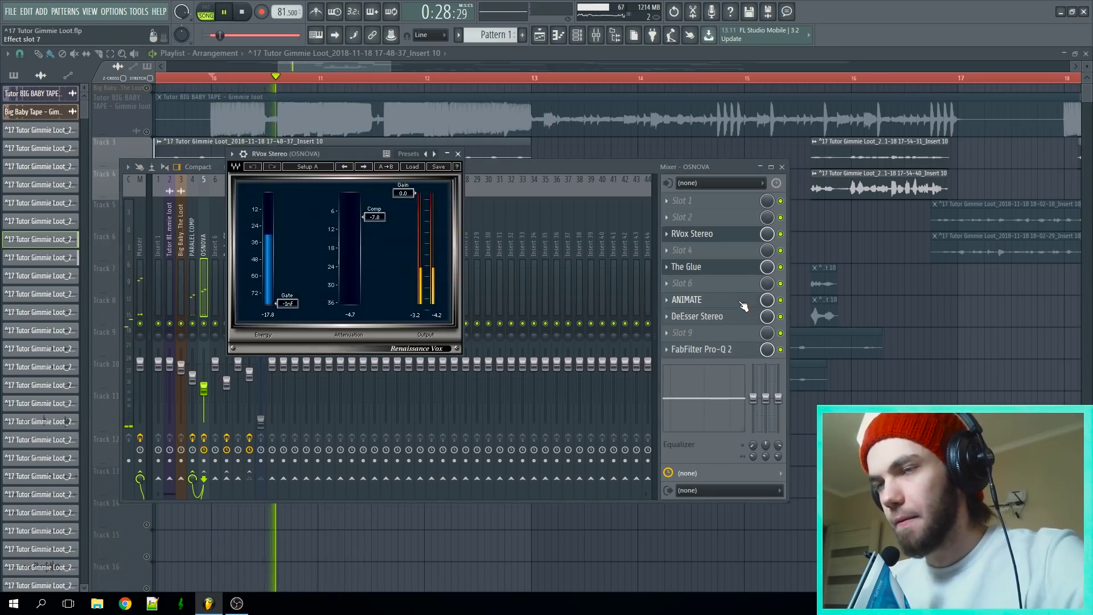
{"action": "left_click", "coordinate": [741, 303]}
{"action": "left_click", "coordinate": [781, 300]}
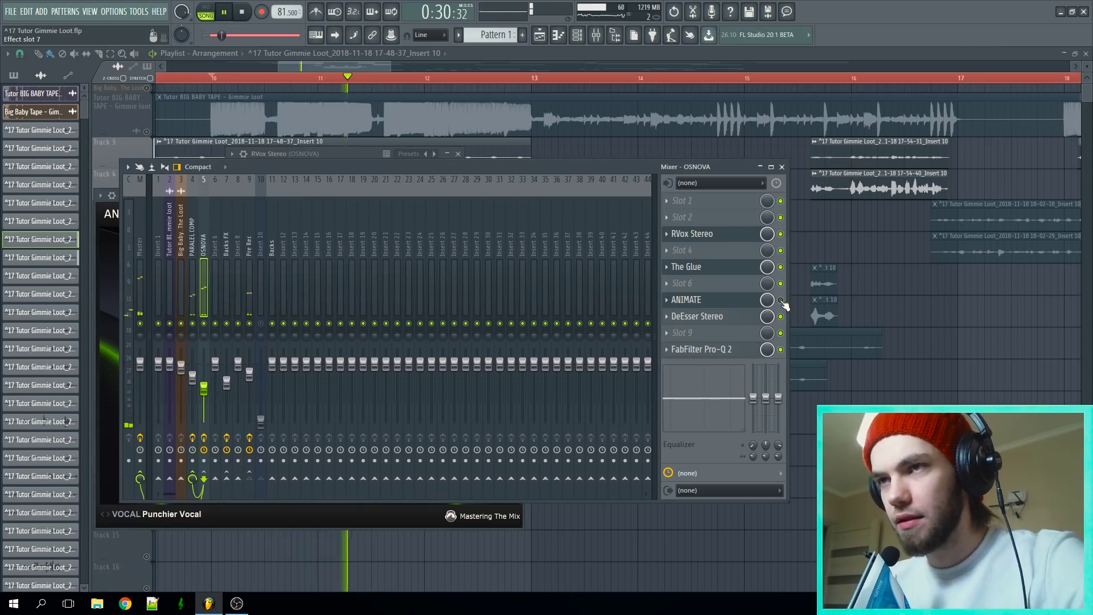
{"action": "left_click", "coordinate": [781, 300]}
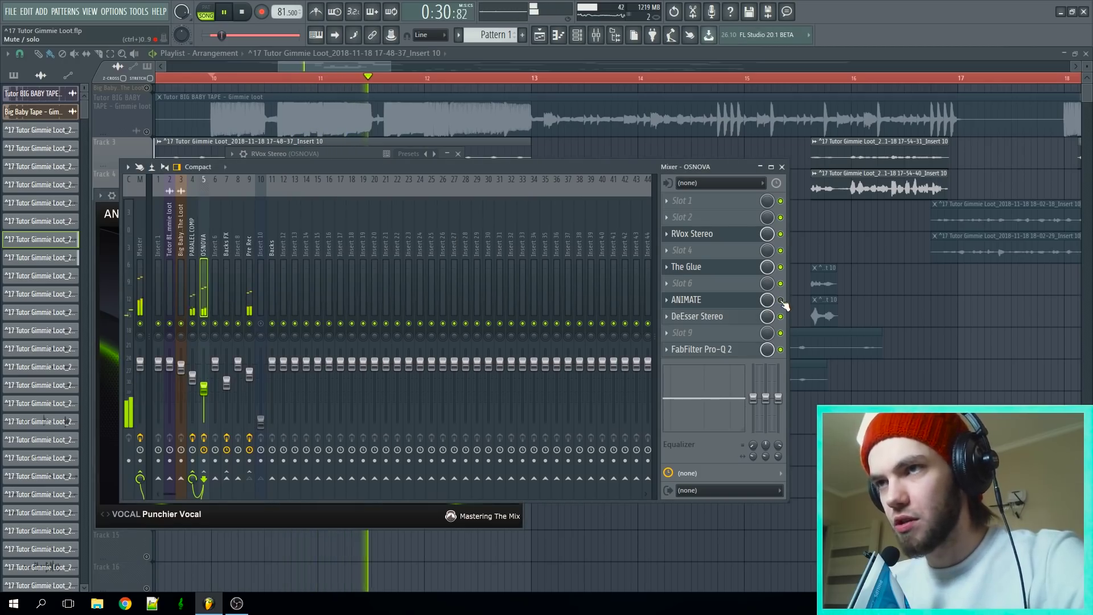
{"action": "left_click", "coordinate": [744, 306]}
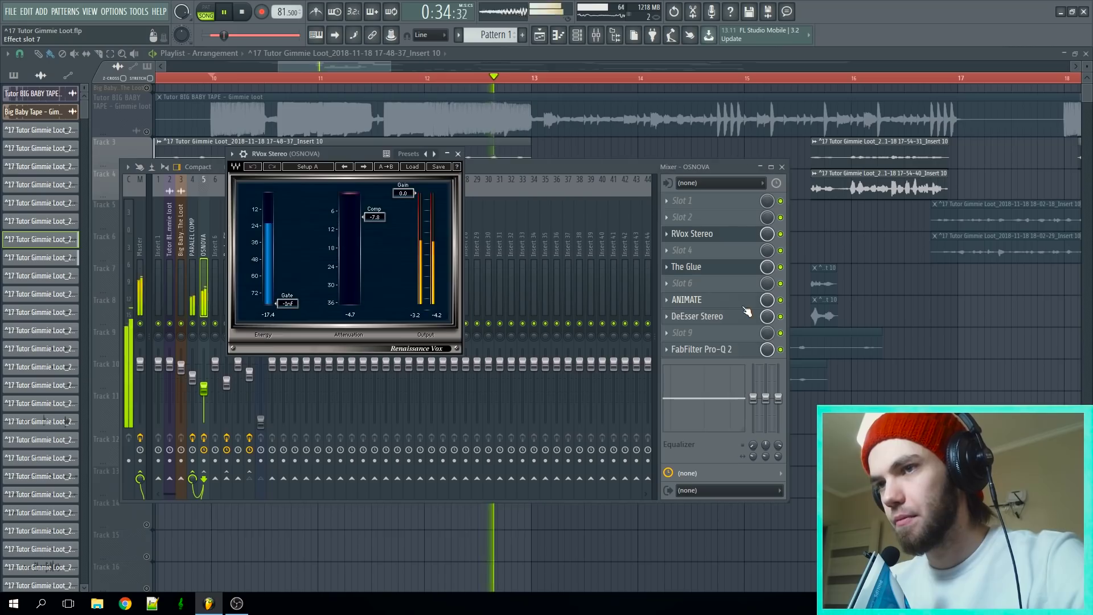
{"action": "left_click", "coordinate": [740, 305]}
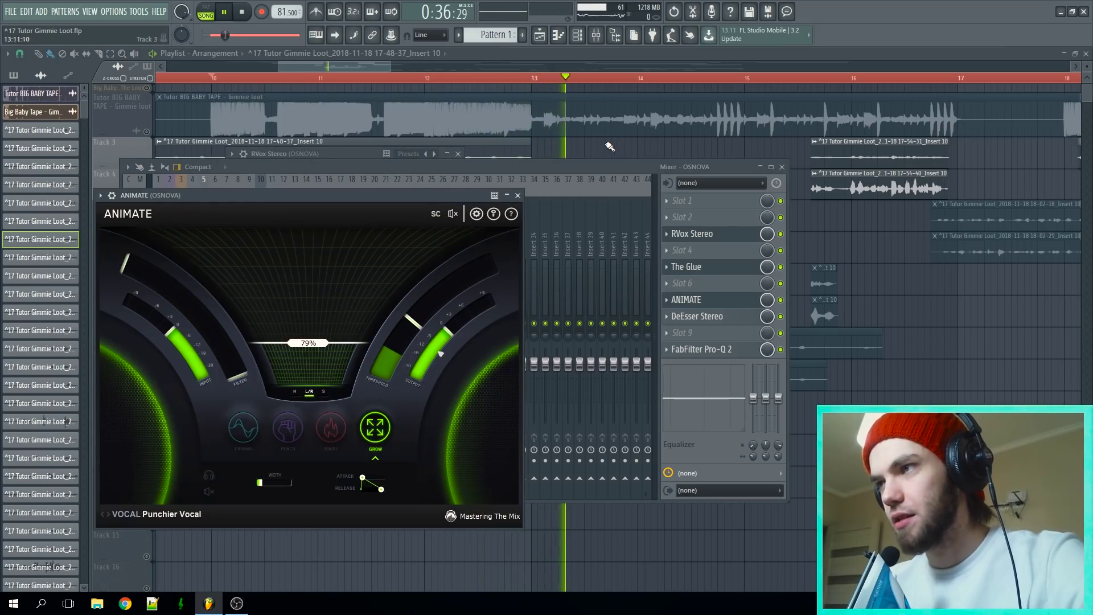
Step: Continue playback of the soloed track 3 vocals from about bar 22
{"action": "key", "text": "F12"}
{"action": "scroll", "coordinate": [788, 383], "scroll_direction": "down", "scroll_amount": 4}
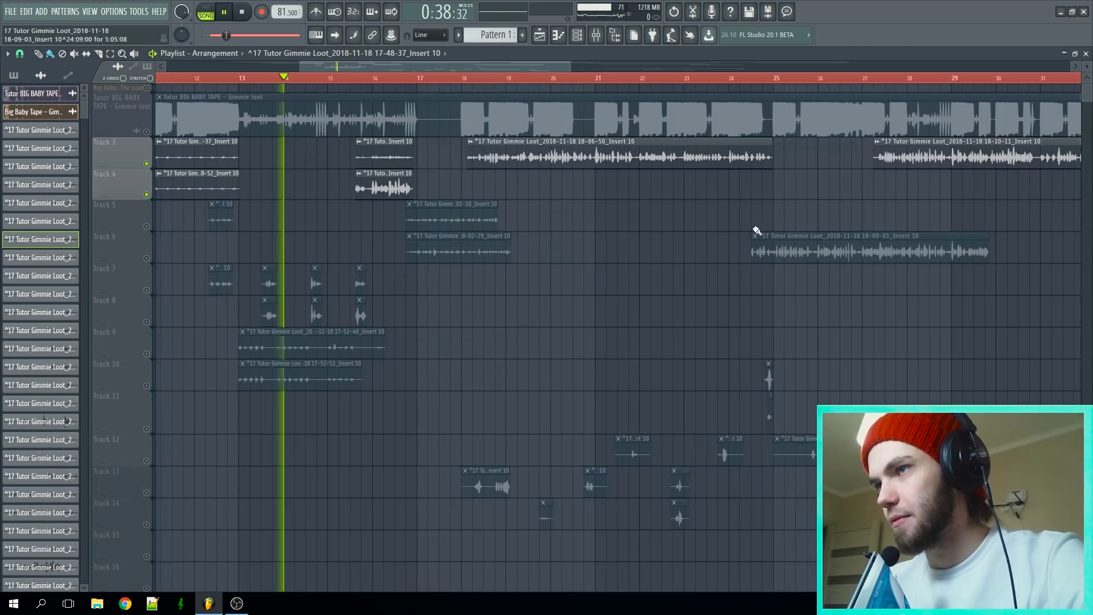
{"action": "left_click", "coordinate": [638, 80]}
{"action": "scroll", "coordinate": [828, 313], "scroll_direction": "up", "scroll_amount": 4}
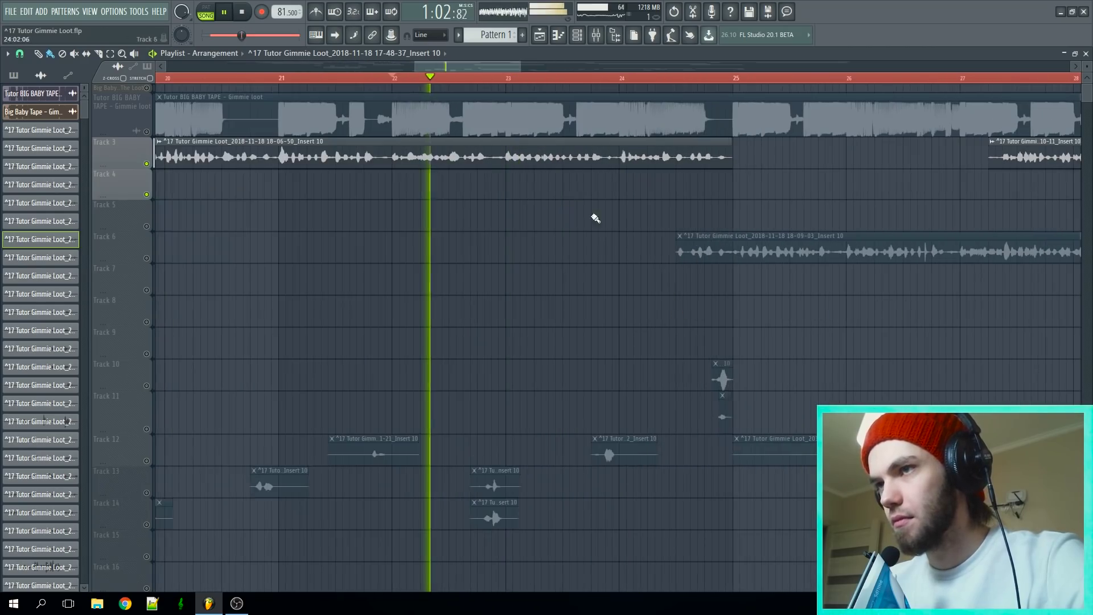
Step: Open DeEsser Stereo on the OSNOVA channel and replay the vocals from about bar 22 to watch its attenuation
{"action": "left_click", "coordinate": [596, 35]}
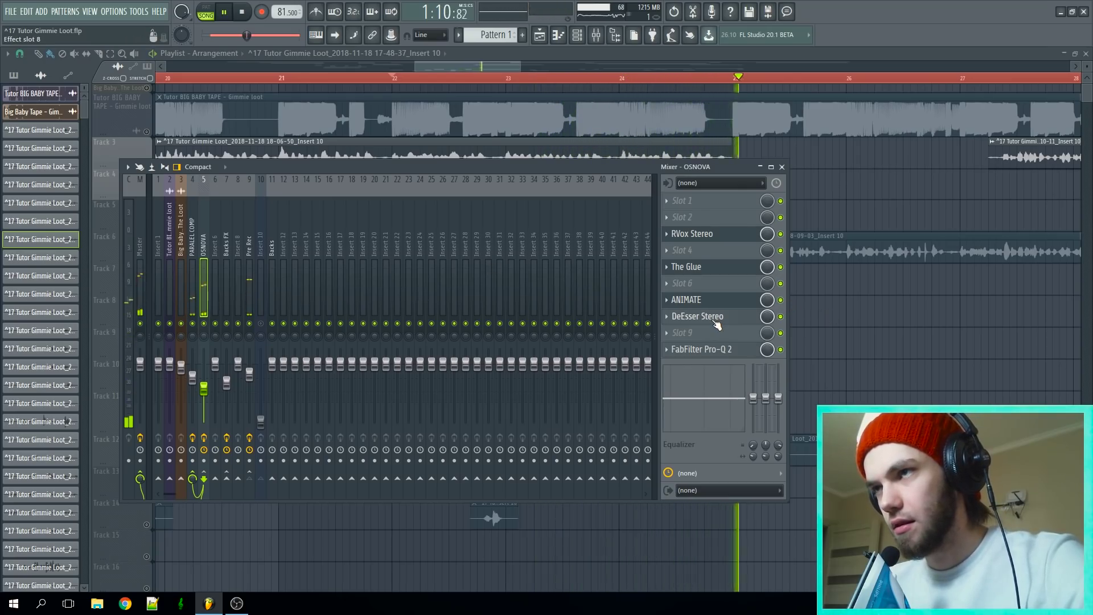
{"action": "left_click", "coordinate": [728, 318]}
{"action": "key", "text": "space"}
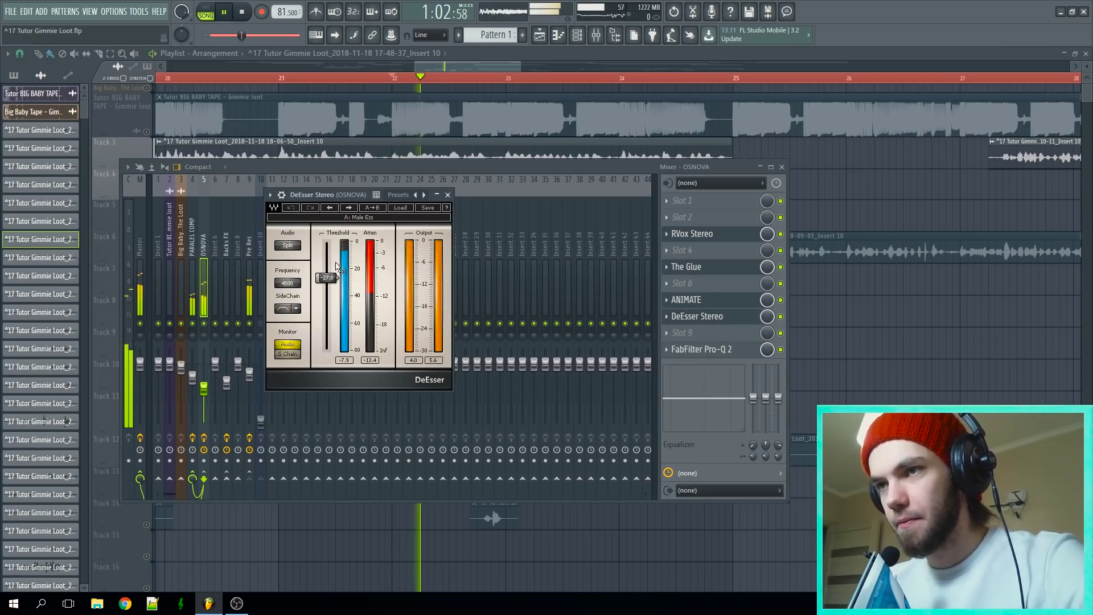
Step: Compare DeEsser Stereo and then FabFilter Pro-Q 2 on the OSNOVA channel bypassed and enabled during playback
{"action": "left_click", "coordinate": [780, 317]}
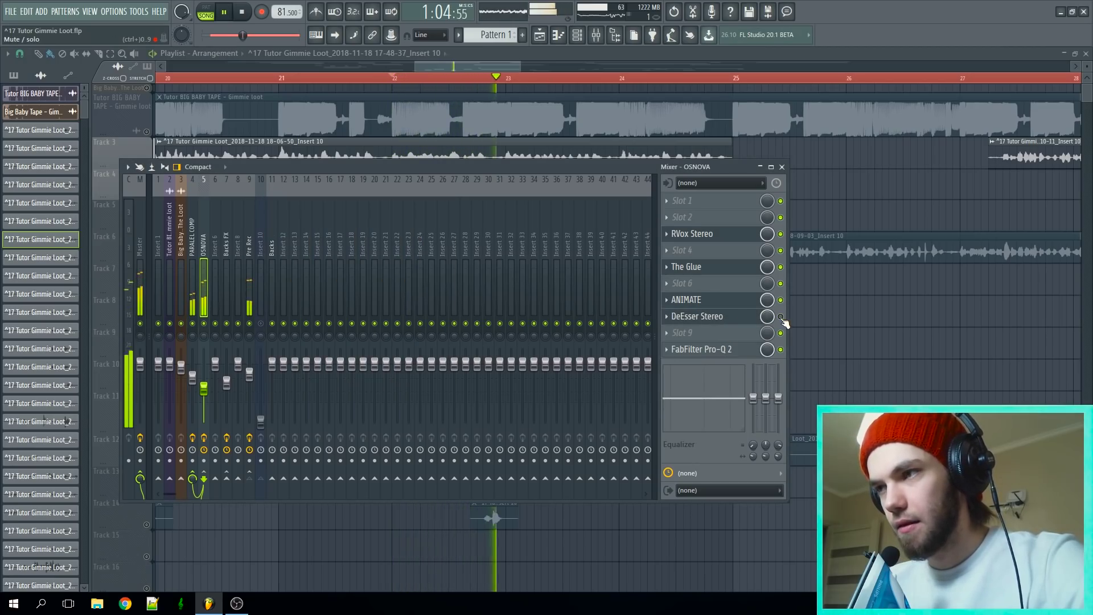
{"action": "left_click", "coordinate": [781, 316]}
{"action": "left_click", "coordinate": [734, 351]}
{"action": "left_click", "coordinate": [781, 350]}
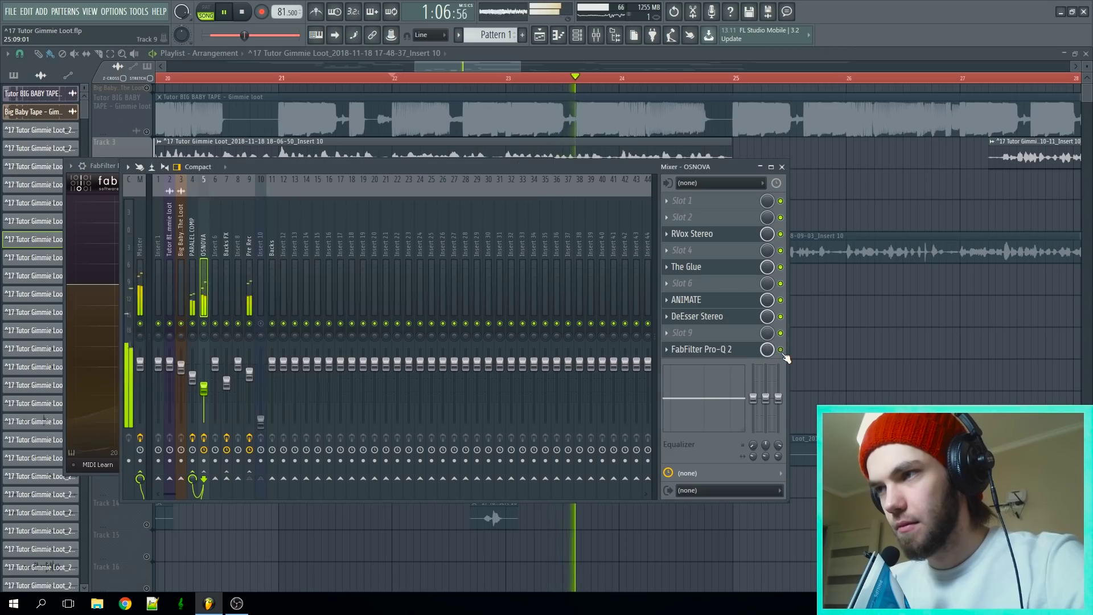
{"action": "left_click", "coordinate": [780, 350]}
Step: Open FabFilter Pro-Q 2 on the OSNOVA channel and replay the vocals from about bar 22 to examine its EQ curve
{"action": "key", "text": "space"}
{"action": "key", "text": "space"}
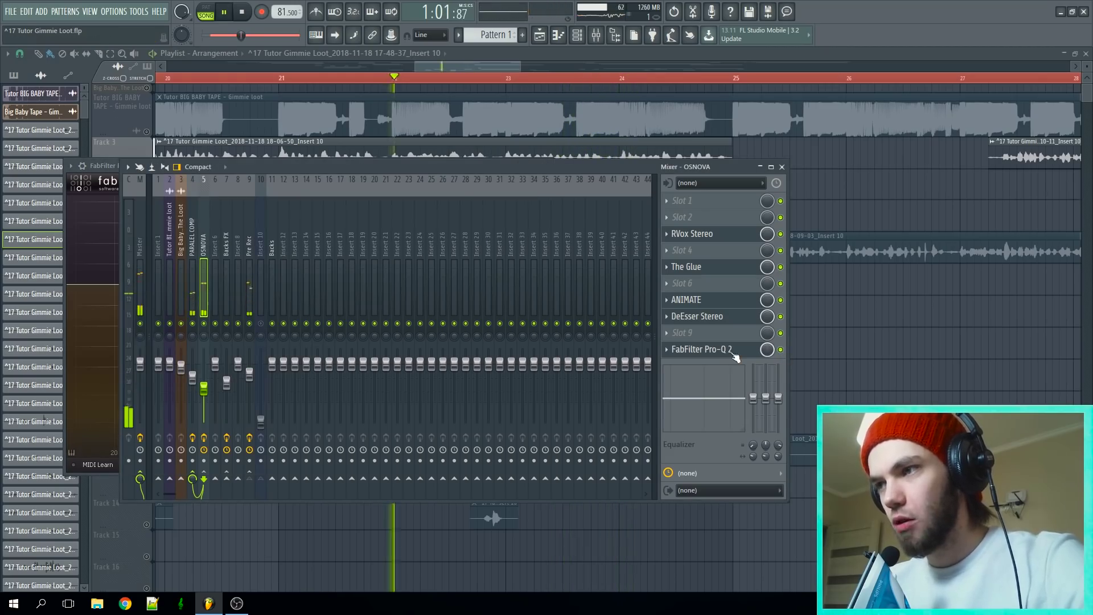
{"action": "left_click", "coordinate": [692, 234]}
{"action": "left_click", "coordinate": [701, 349]}
{"action": "key", "text": "space"}
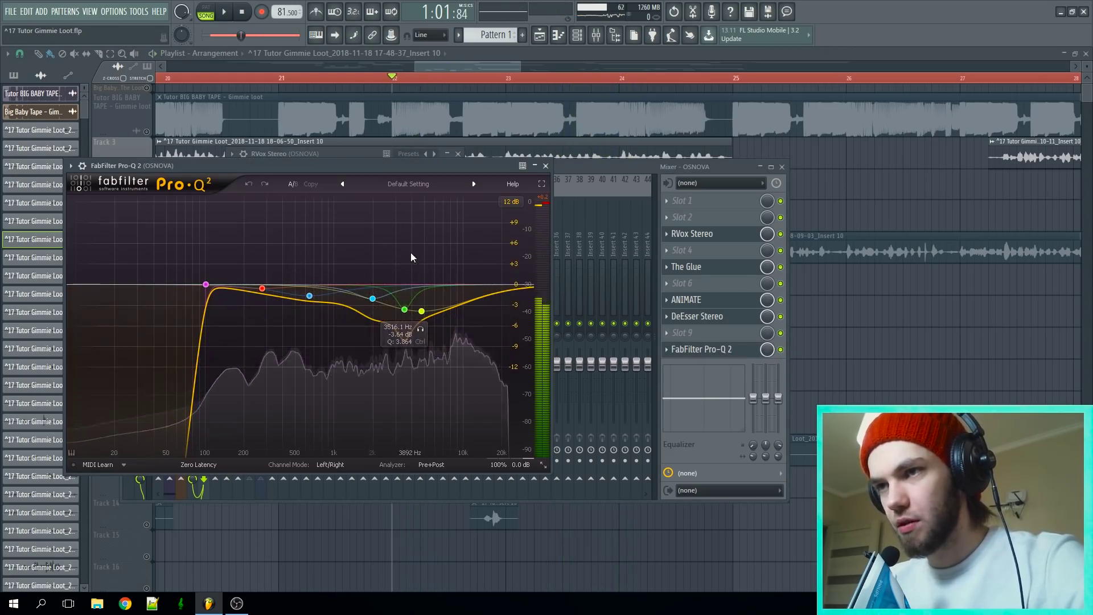
{"action": "key", "text": "space"}
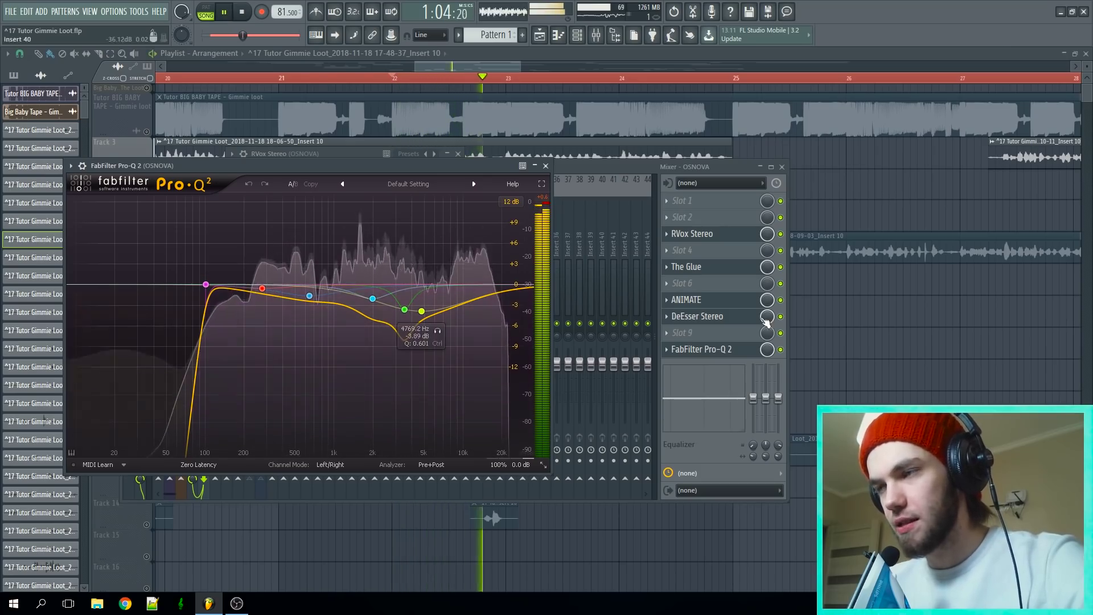
Step: Unmute the remaining vocal tracks in the playlist and listen to them together without the beat from about bar 23
{"action": "left_click", "coordinate": [824, 330]}
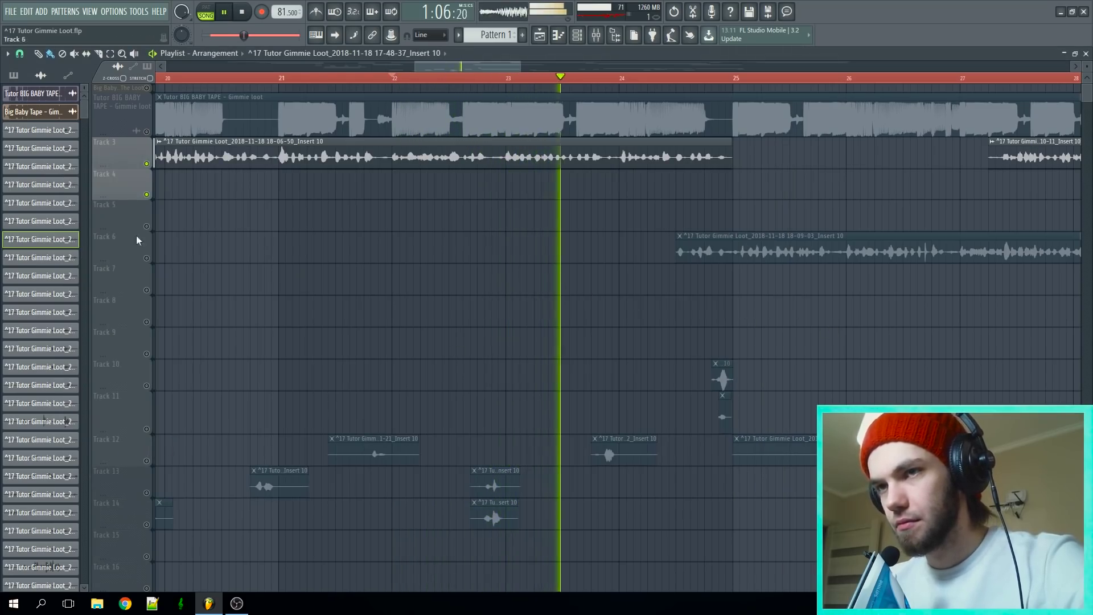
{"action": "scroll", "coordinate": [630, 368], "scroll_direction": "up", "scroll_amount": 3}
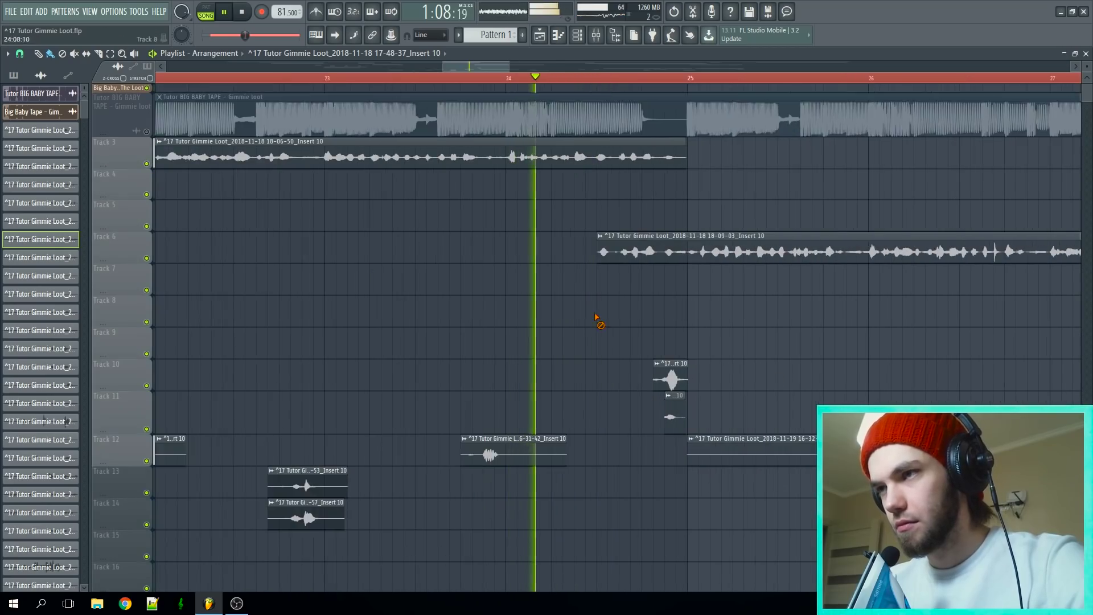
{"action": "scroll", "coordinate": [597, 320], "scroll_direction": "down", "scroll_amount": 5}
{"action": "scroll", "coordinate": [748, 437], "scroll_direction": "up", "scroll_amount": 3}
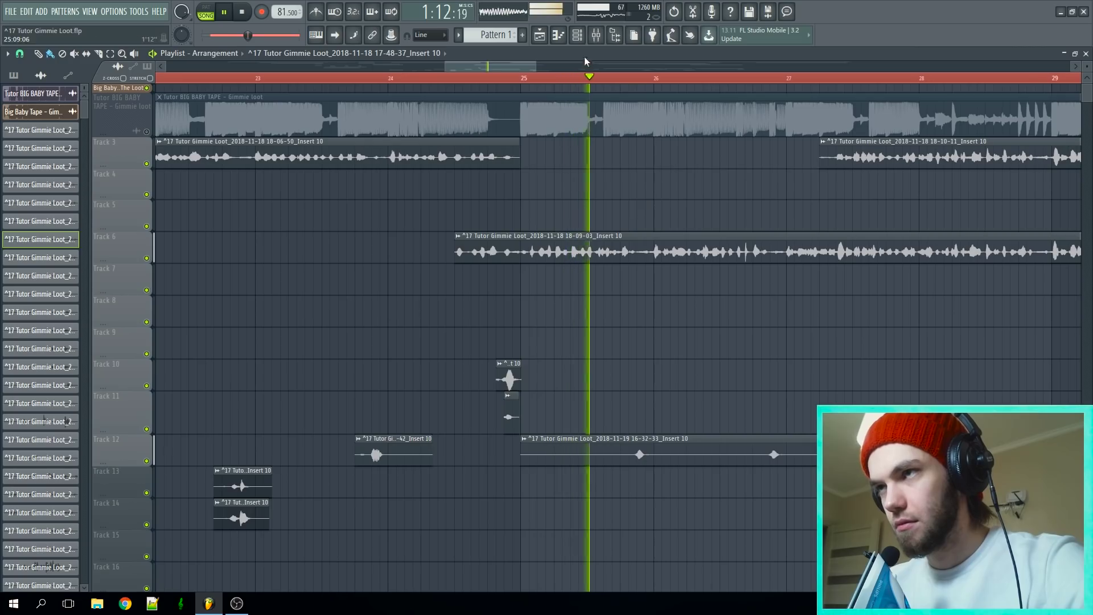
Step: Select the PARALEL COMP mixer channel and play the vocals from about bar 25 while watching the channel meters
{"action": "key", "text": "F9"}
{"action": "left_click", "coordinate": [193, 300]}
{"action": "left_click", "coordinate": [204, 298]}
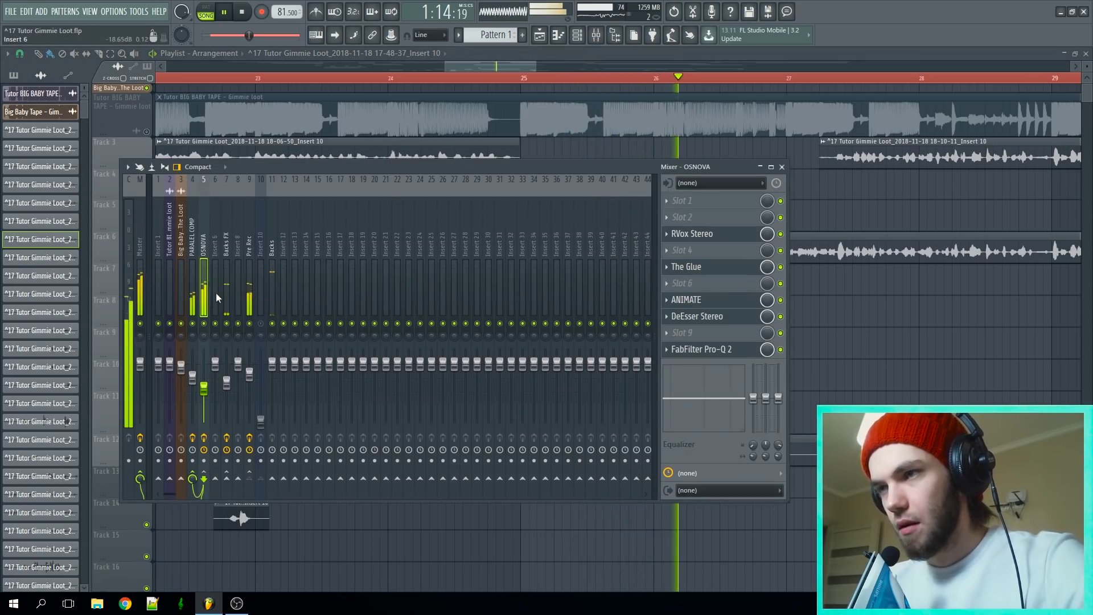
{"action": "left_click", "coordinate": [191, 293]}
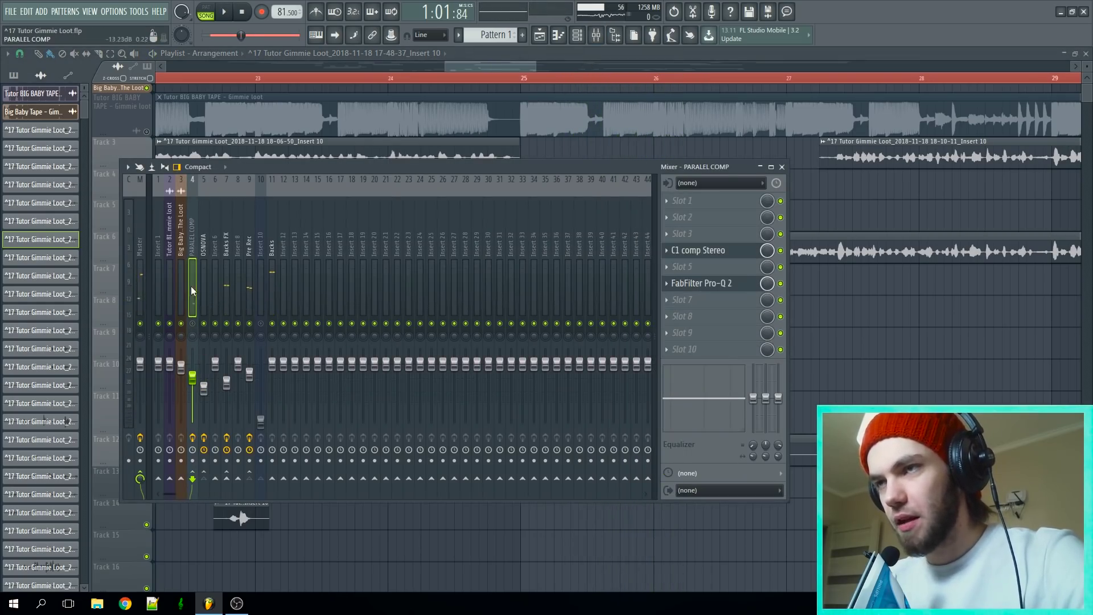
{"action": "left_click", "coordinate": [515, 78]}
{"action": "key", "text": "space"}
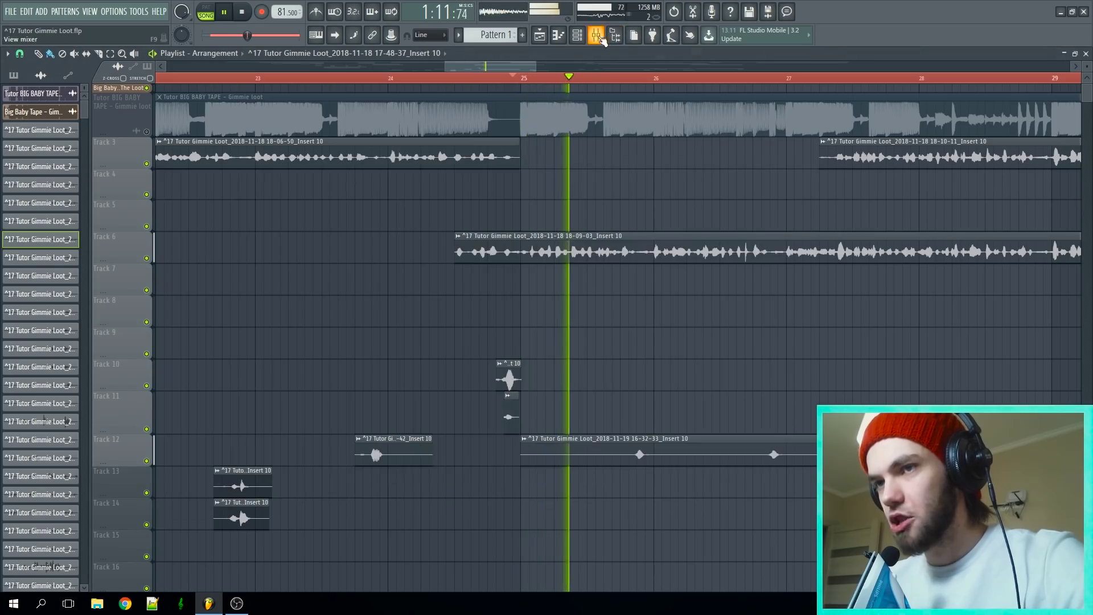
{"action": "key", "text": "F9"}
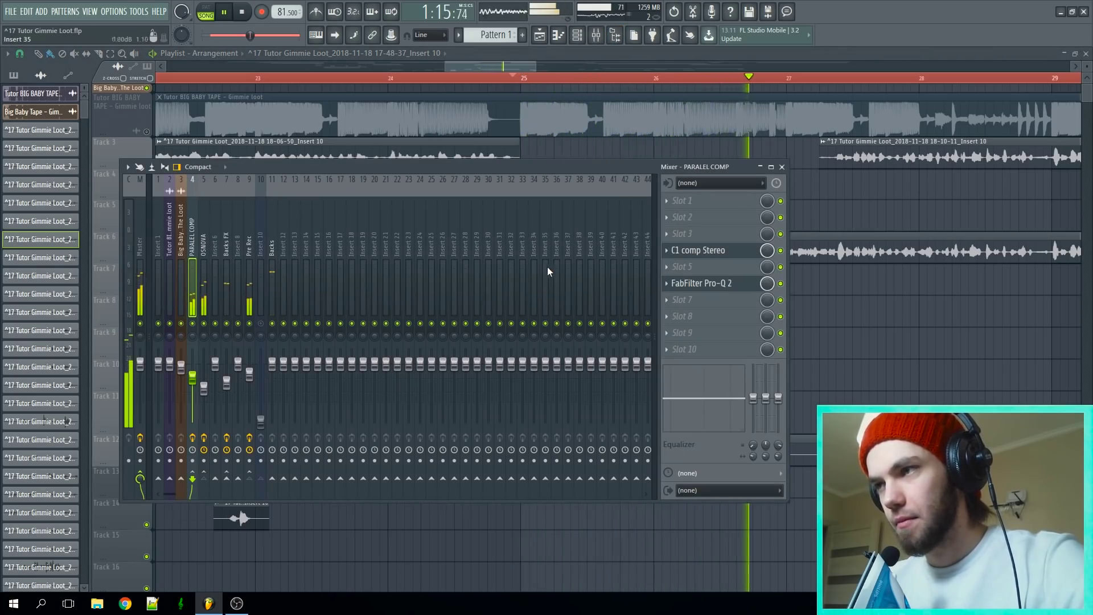
{"action": "key", "text": "space"}
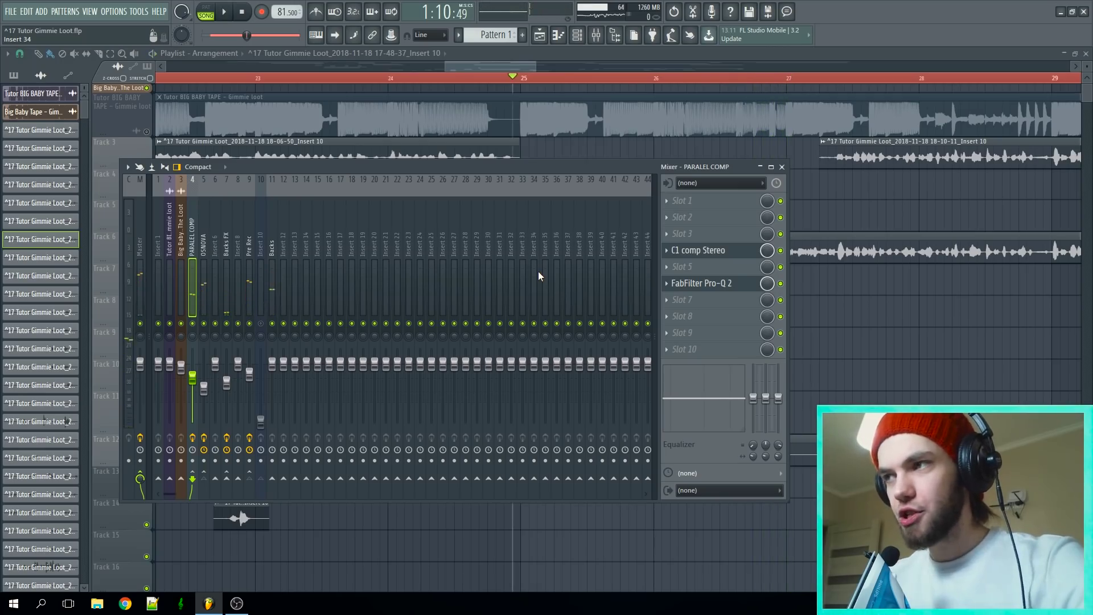
Step: Check the OSNOVA channel's routing, open C1 comp Stereo on the PARALEL COMP channel and set its threshold to -23.5 dB
{"action": "scroll", "coordinate": [941, 264], "scroll_direction": "down", "scroll_amount": 4}
{"action": "scroll", "coordinate": [1005, 352], "scroll_direction": "up", "scroll_amount": 3}
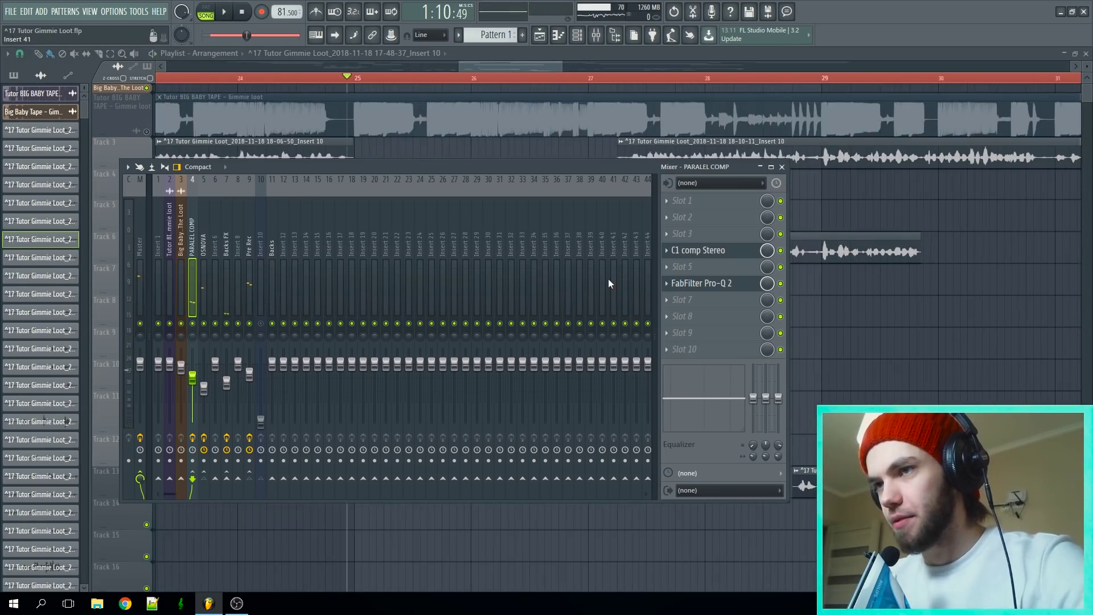
{"action": "left_click", "coordinate": [204, 305]}
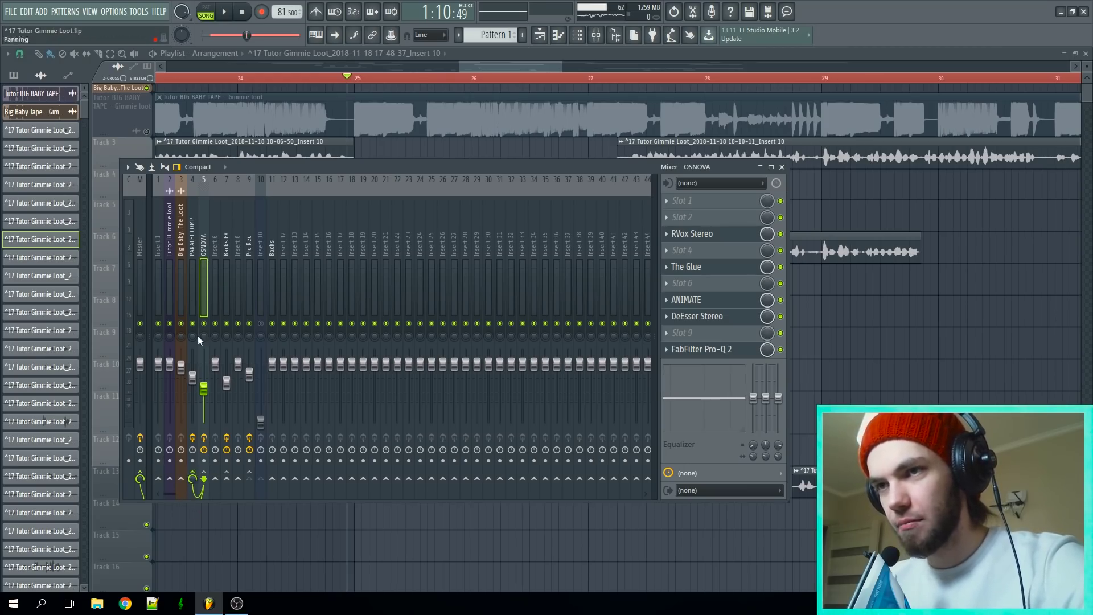
{"action": "left_click", "coordinate": [193, 291]}
{"action": "left_click", "coordinate": [742, 257]}
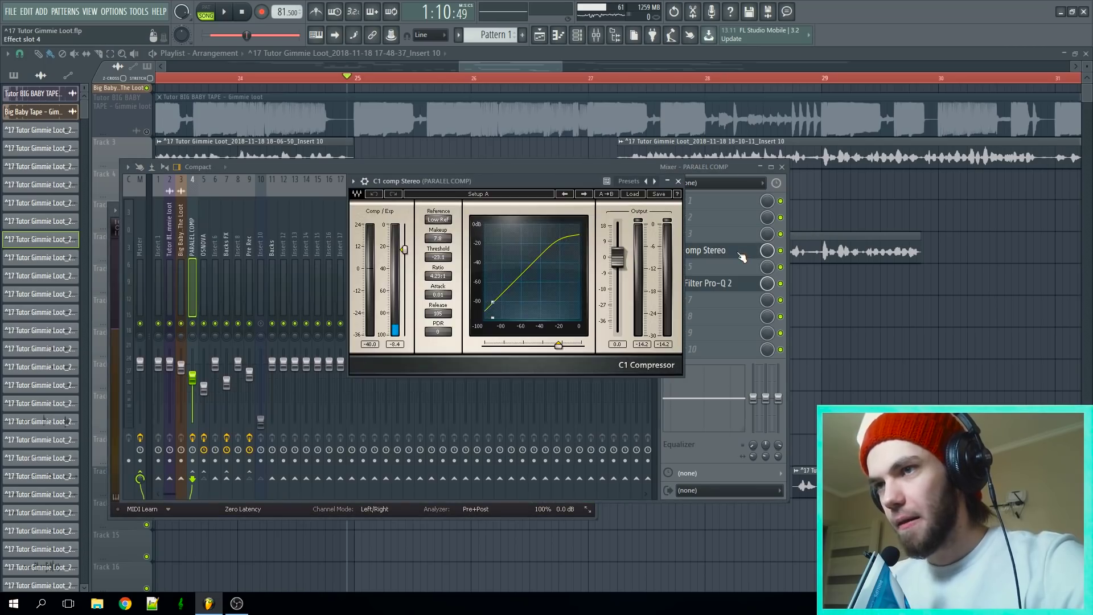
{"action": "key", "text": "space"}
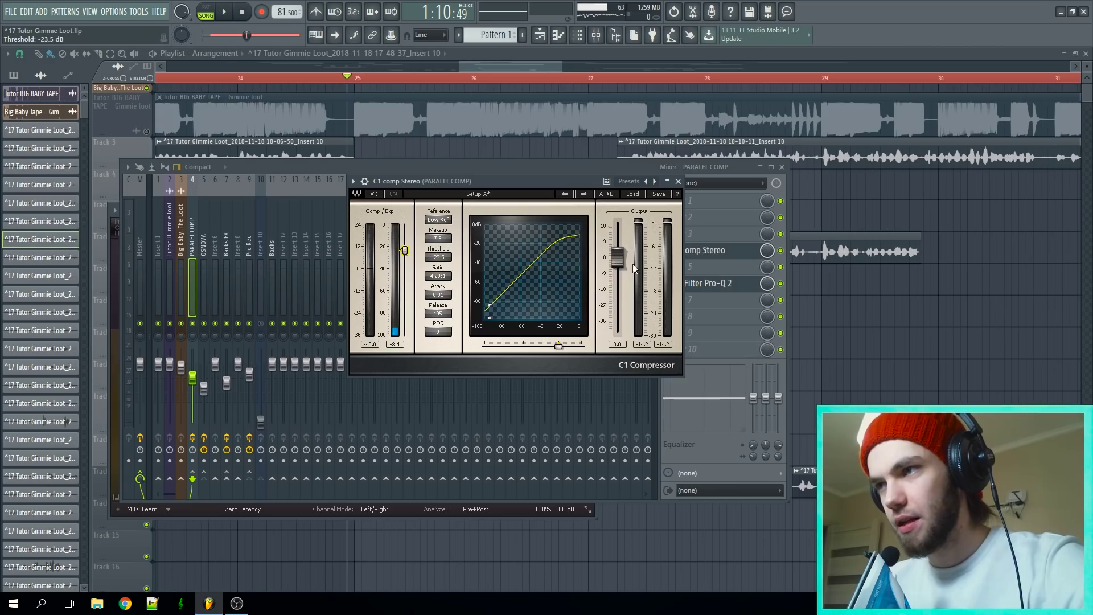
Step: Open FabFilter Pro-Q 2 on the PARALEL COMP channel, examine its EQ bands and close it
{"action": "left_click", "coordinate": [717, 285]}
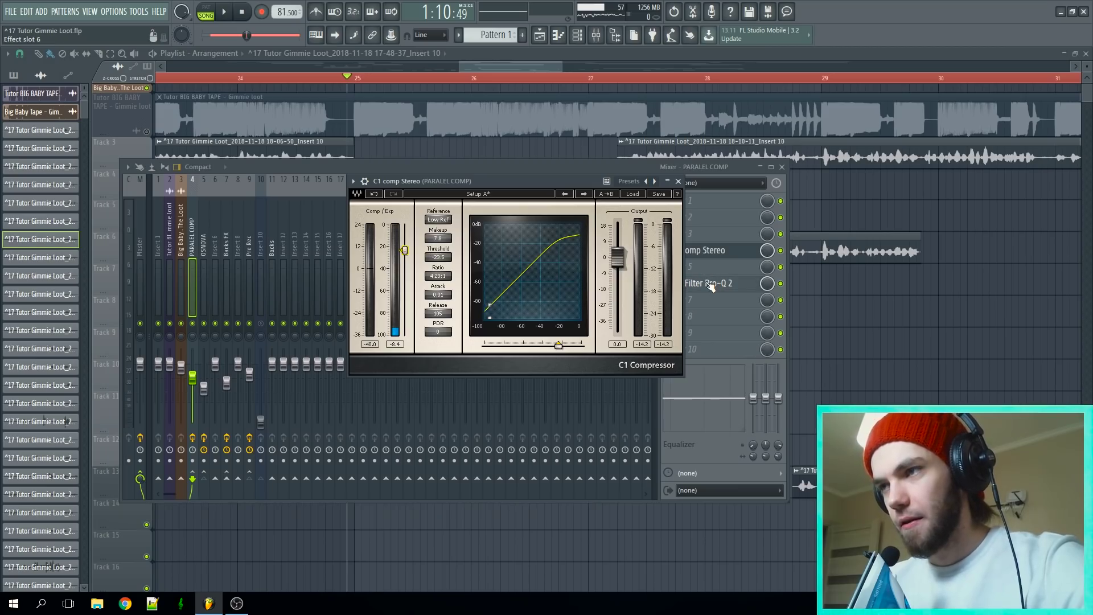
{"action": "left_click", "coordinate": [711, 286]}
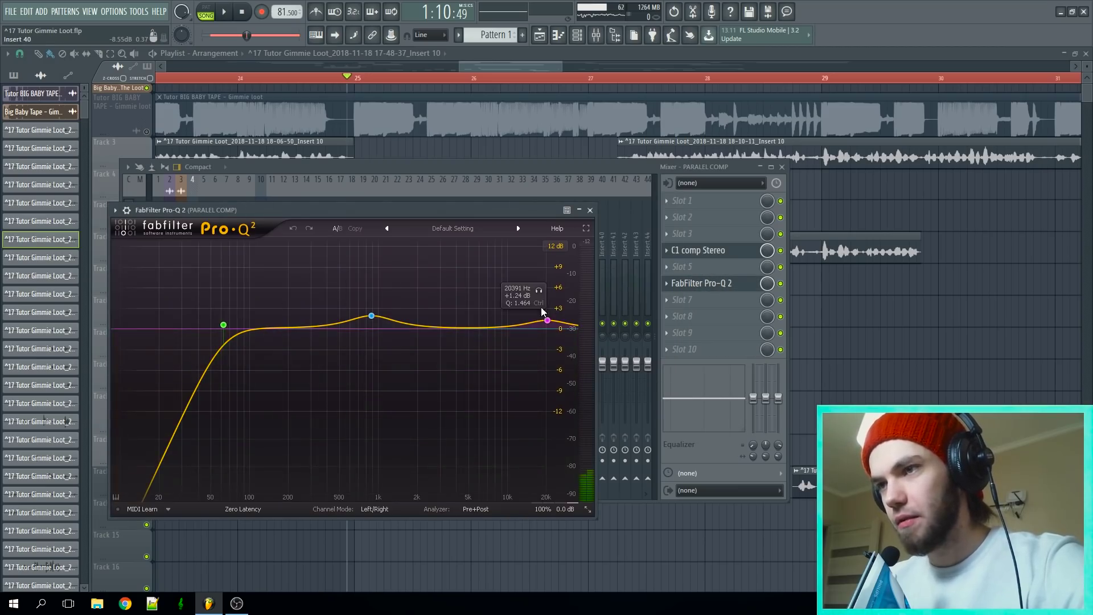
{"action": "left_click", "coordinate": [590, 210]}
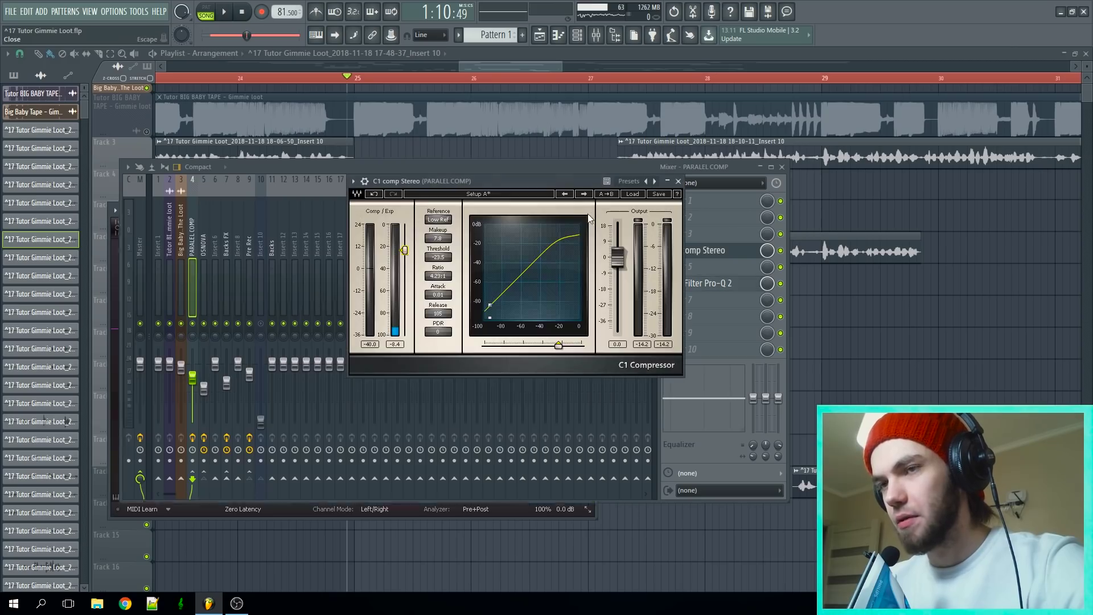
Step: Compare the vocals with the PARALEL COMP channel muted and unmuted, playing from about bar 25, and return to the playlist
{"action": "left_click", "coordinate": [196, 324]}
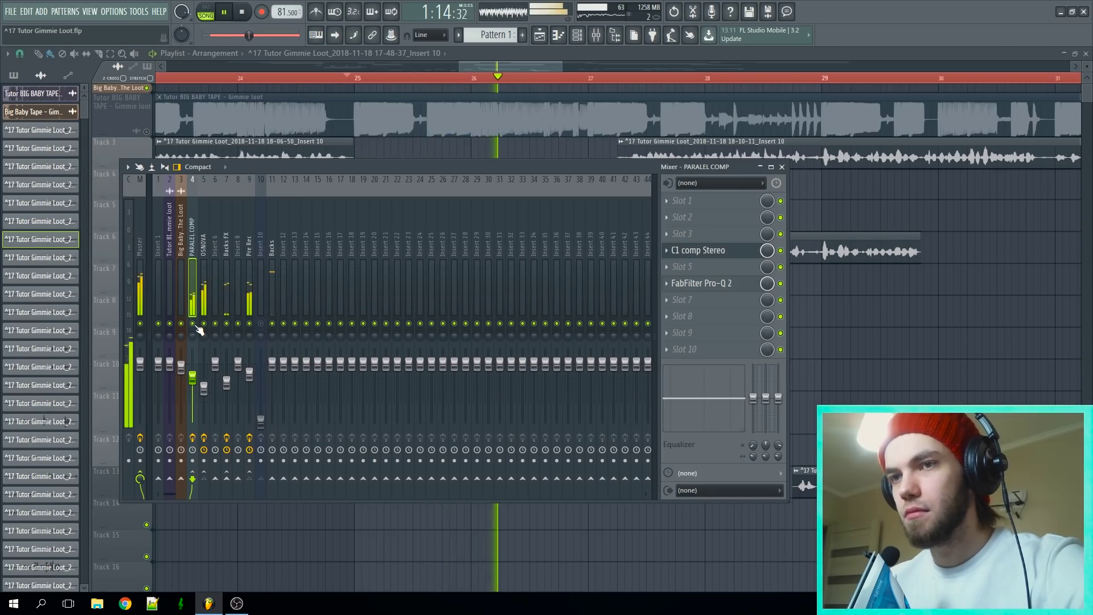
{"action": "key", "text": "space"}
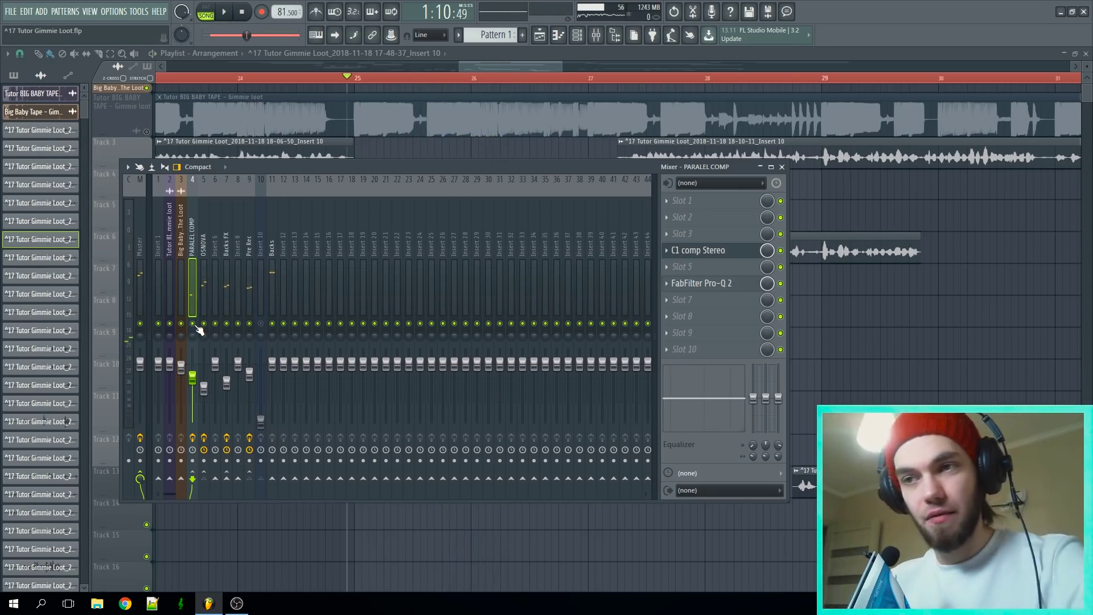
{"action": "key", "text": "F9"}
Step: Play the vocal tracks without the beat from bar 29 and follow the clips through about bar 31
{"action": "key", "text": "space"}
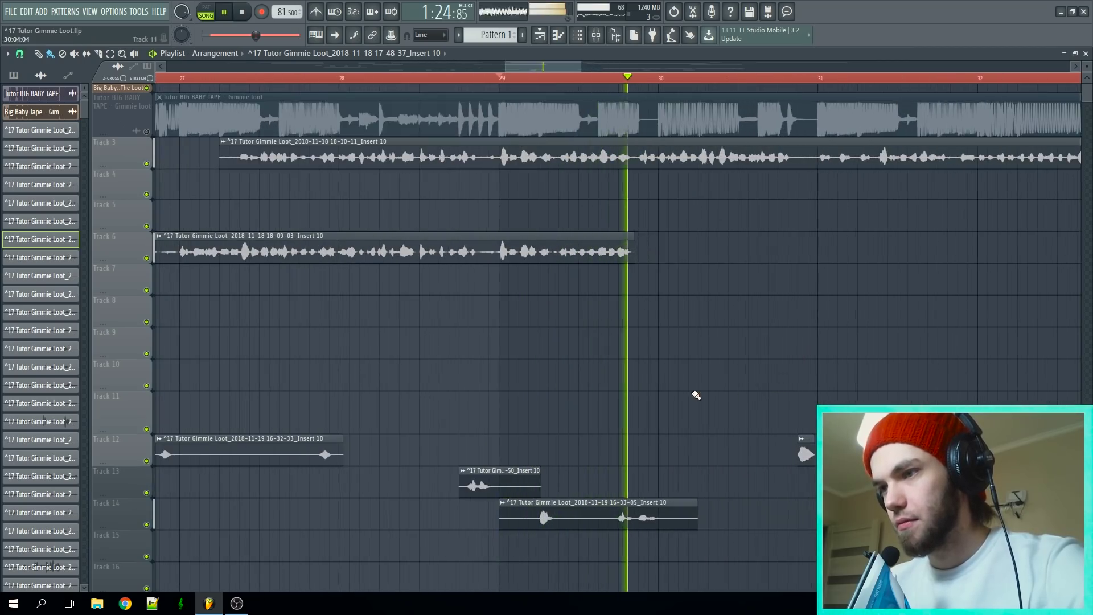
{"action": "scroll", "coordinate": [621, 415], "scroll_direction": "down", "scroll_amount": 4}
{"action": "scroll", "coordinate": [592, 411], "scroll_direction": "right", "scroll_amount": 3}
{"action": "scroll", "coordinate": [462, 393], "scroll_direction": "up", "scroll_amount": 3}
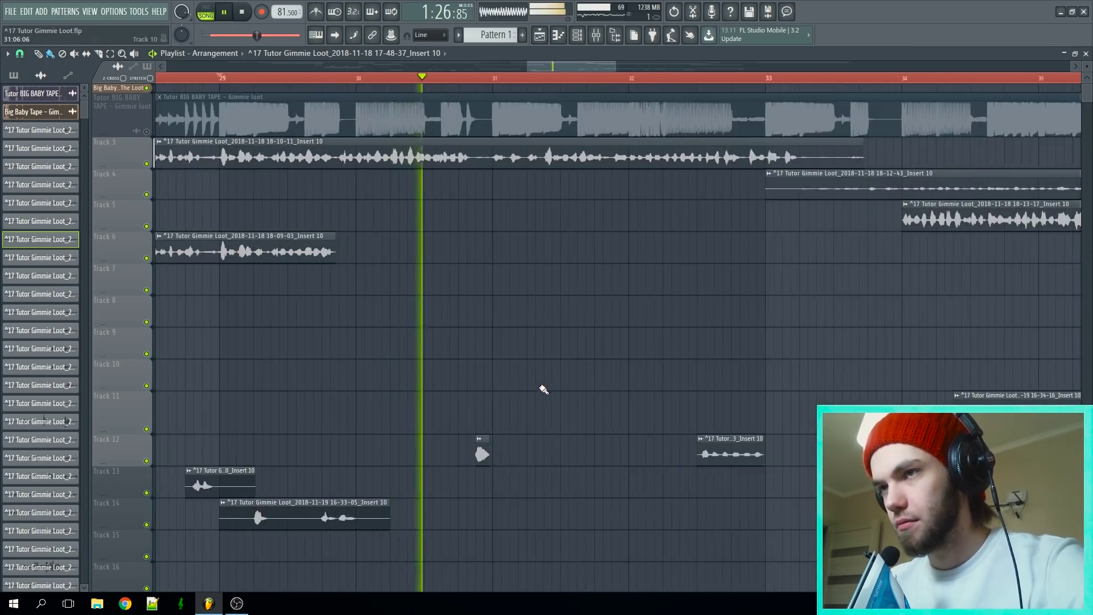
{"action": "scroll", "coordinate": [538, 381], "scroll_direction": "up", "scroll_amount": 2}
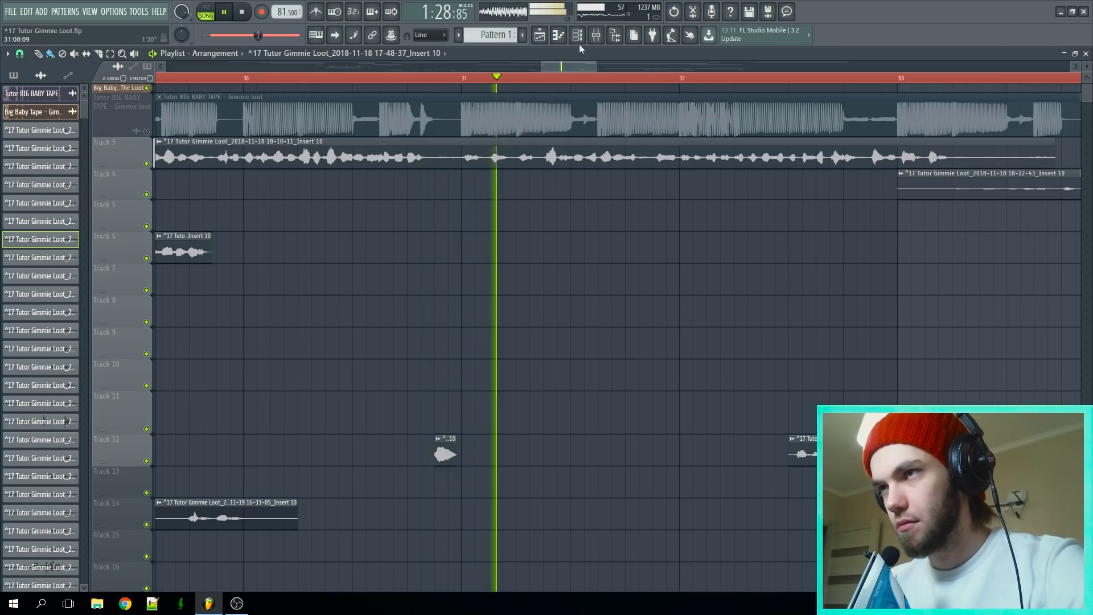
Step: Unmute the Tutor BIG BABY TAPE beat track and start playback from the middle of bar 32
{"action": "left_click", "coordinate": [596, 35]}
{"action": "left_click", "coordinate": [782, 168]}
{"action": "left_click", "coordinate": [788, 78]}
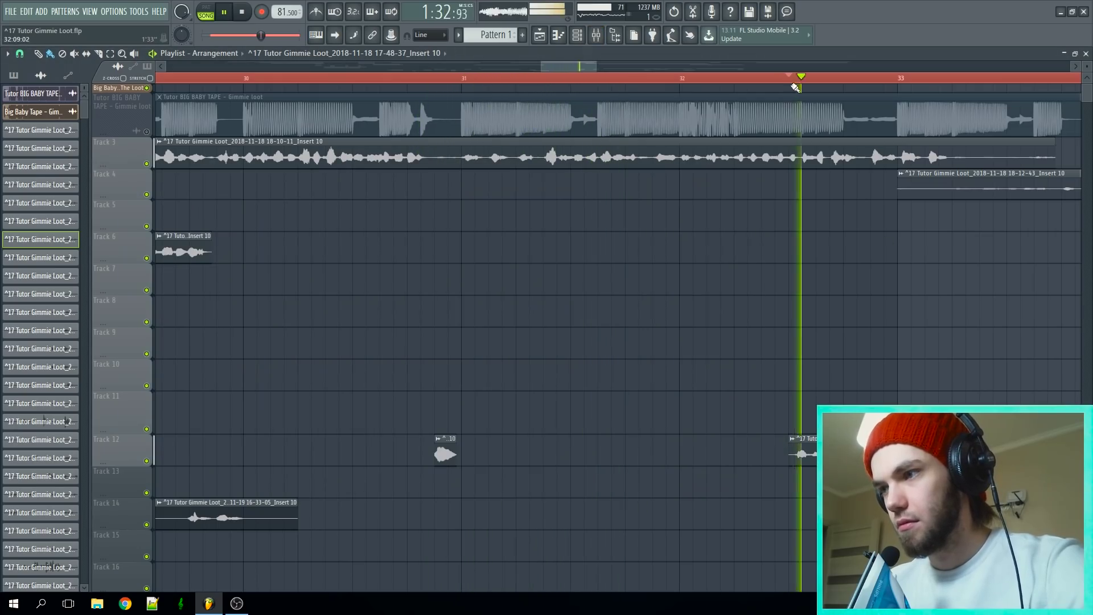
{"action": "key", "text": "space"}
{"action": "key", "text": "space"}
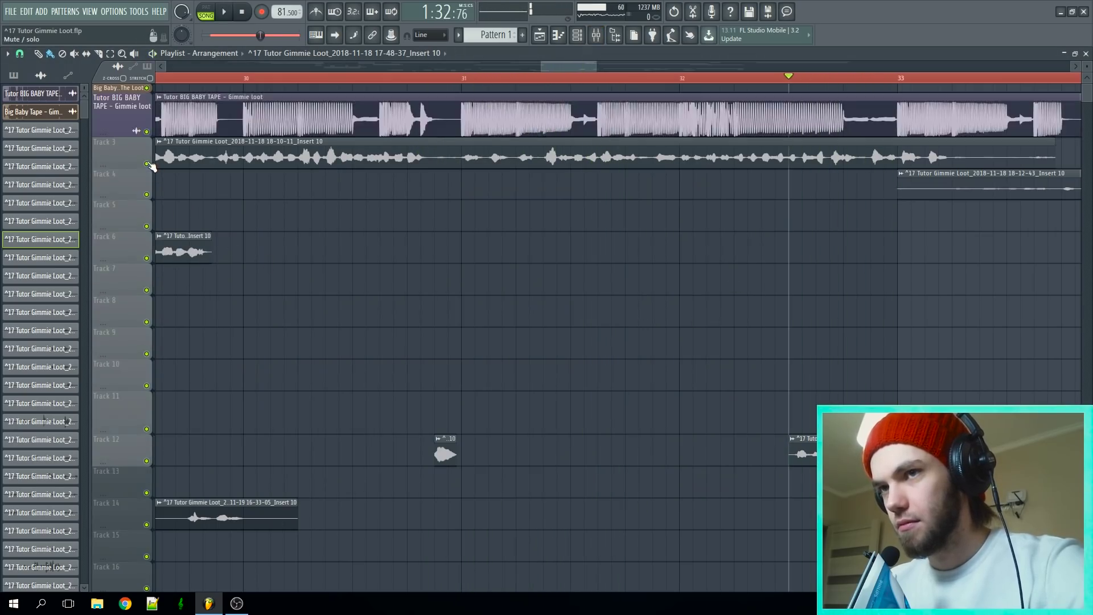
Step: Listen to the vocals with the beat and follow the playlist clips through about bar 35
{"action": "scroll", "coordinate": [757, 342], "scroll_direction": "down", "scroll_amount": 2}
{"action": "scroll", "coordinate": [755, 340], "scroll_direction": "down", "scroll_amount": 2}
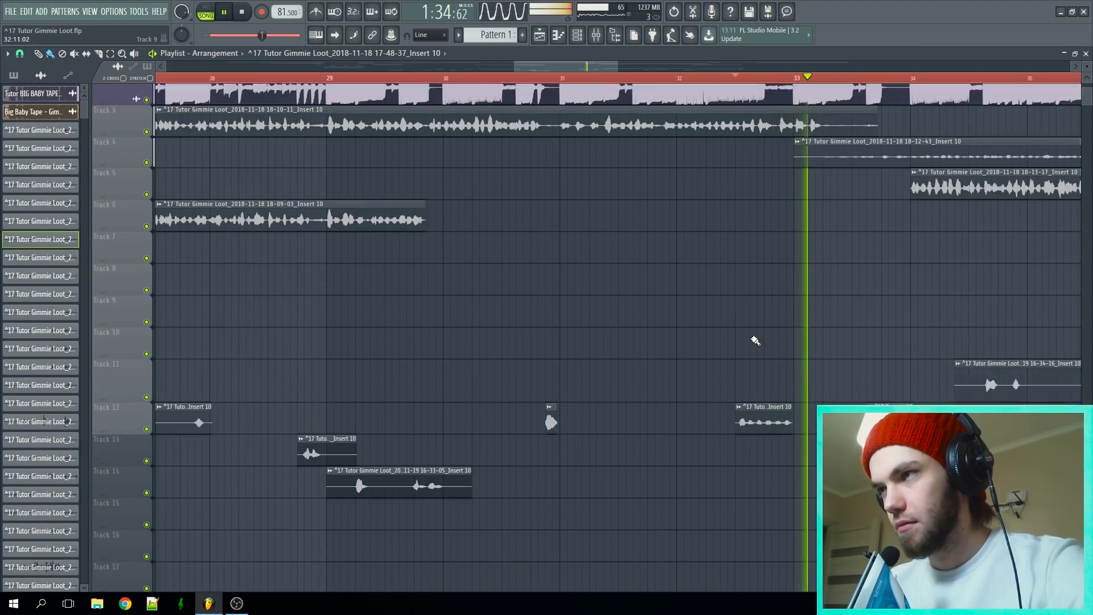
{"action": "scroll", "coordinate": [764, 342], "scroll_direction": "up", "scroll_amount": 2}
{"action": "scroll", "coordinate": [773, 344], "scroll_direction": "down", "scroll_amount": 1}
{"action": "scroll", "coordinate": [911, 354], "scroll_direction": "right", "scroll_amount": 2}
{"action": "scroll", "coordinate": [806, 325], "scroll_direction": "up", "scroll_amount": 3}
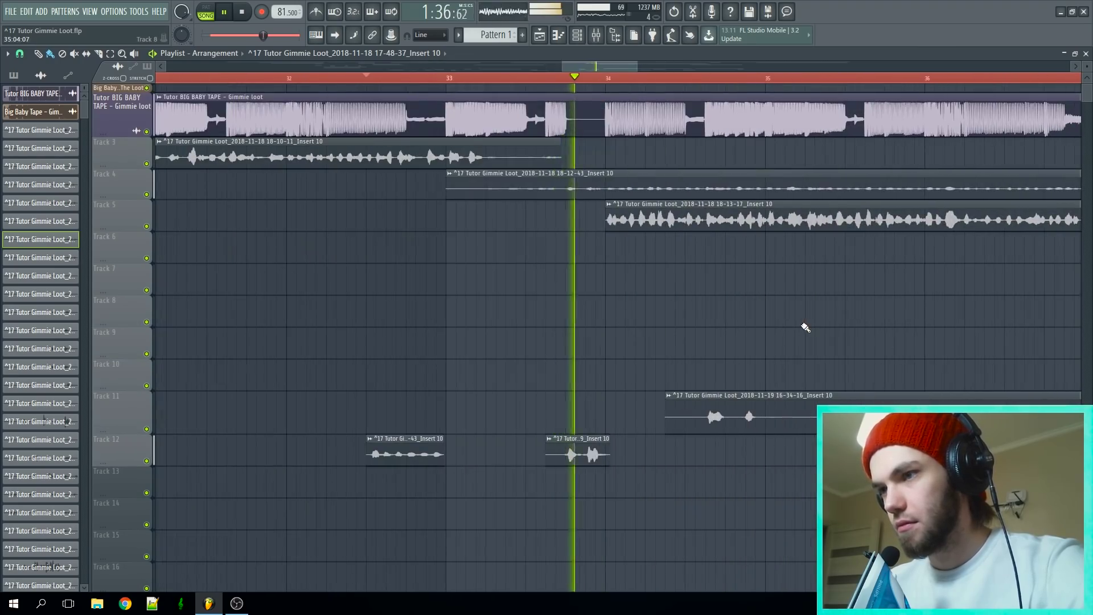
{"action": "scroll", "coordinate": [689, 342], "scroll_direction": "down", "scroll_amount": 5}
{"action": "scroll", "coordinate": [781, 348], "scroll_direction": "up", "scroll_amount": 2}
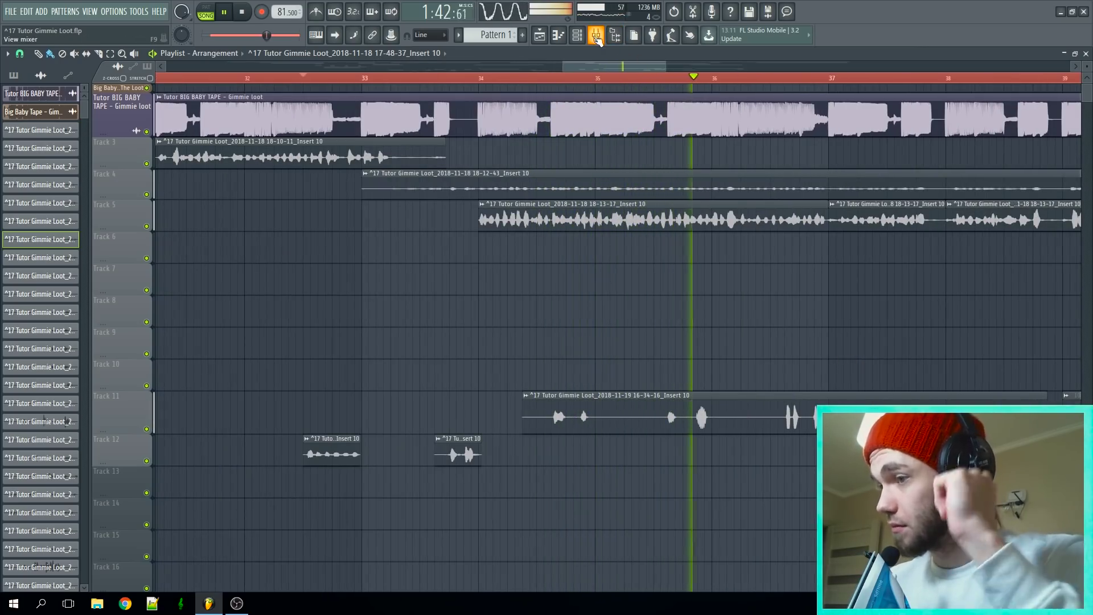
Step: Continue listening to the vocals with the beat through bar 39 and stop playback
{"action": "scroll", "coordinate": [780, 307], "scroll_direction": "up", "scroll_amount": 3}
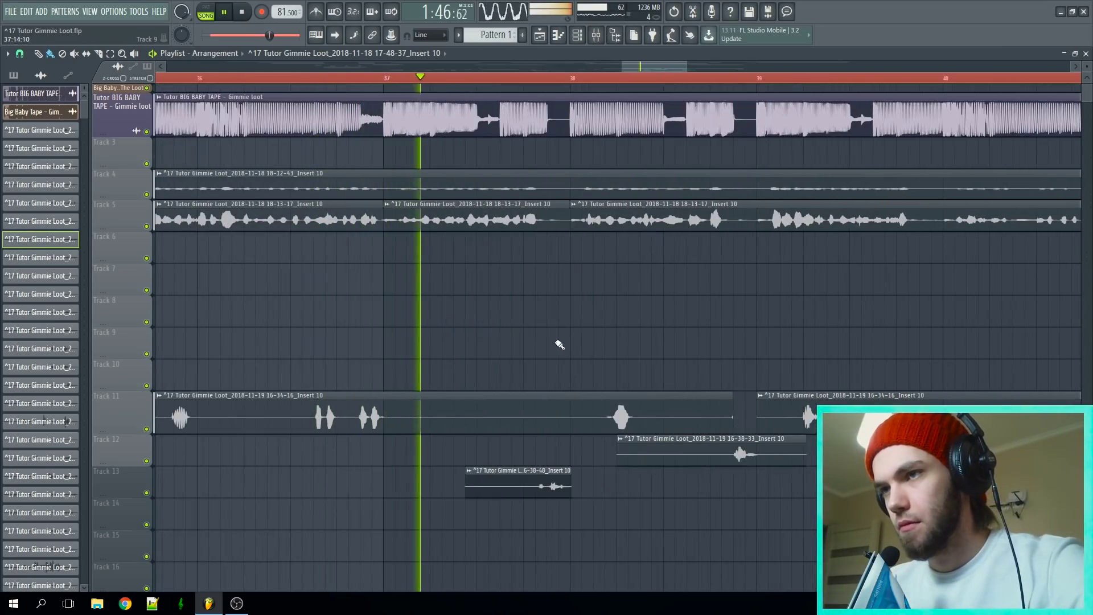
{"action": "scroll", "coordinate": [561, 342], "scroll_direction": "up", "scroll_amount": 2}
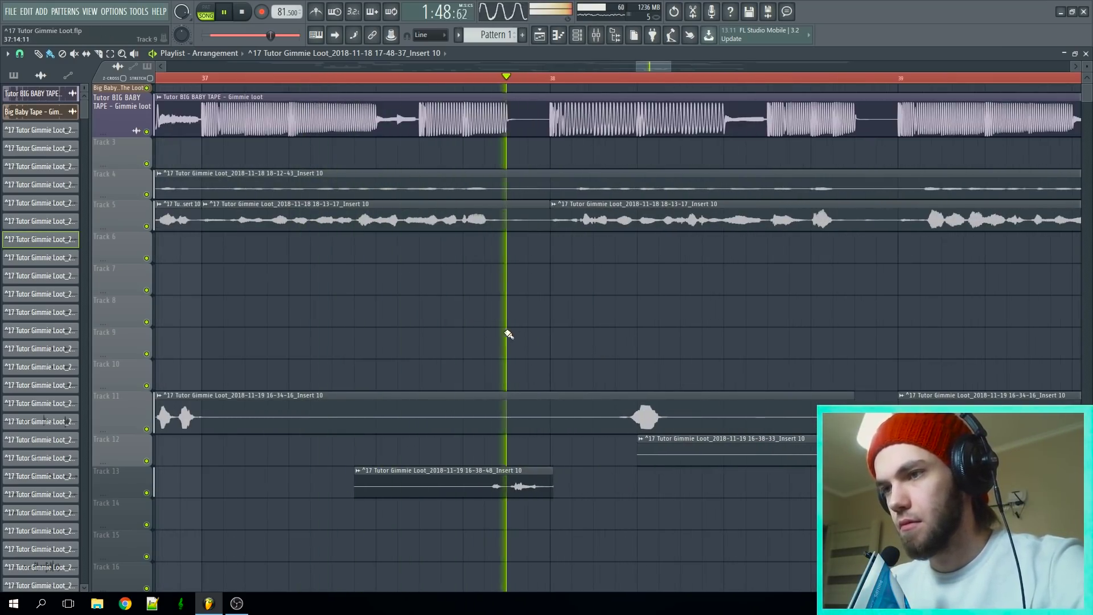
{"action": "scroll", "coordinate": [649, 351], "scroll_direction": "down", "scroll_amount": 2}
{"action": "scroll", "coordinate": [626, 345], "scroll_direction": "up", "scroll_amount": 2}
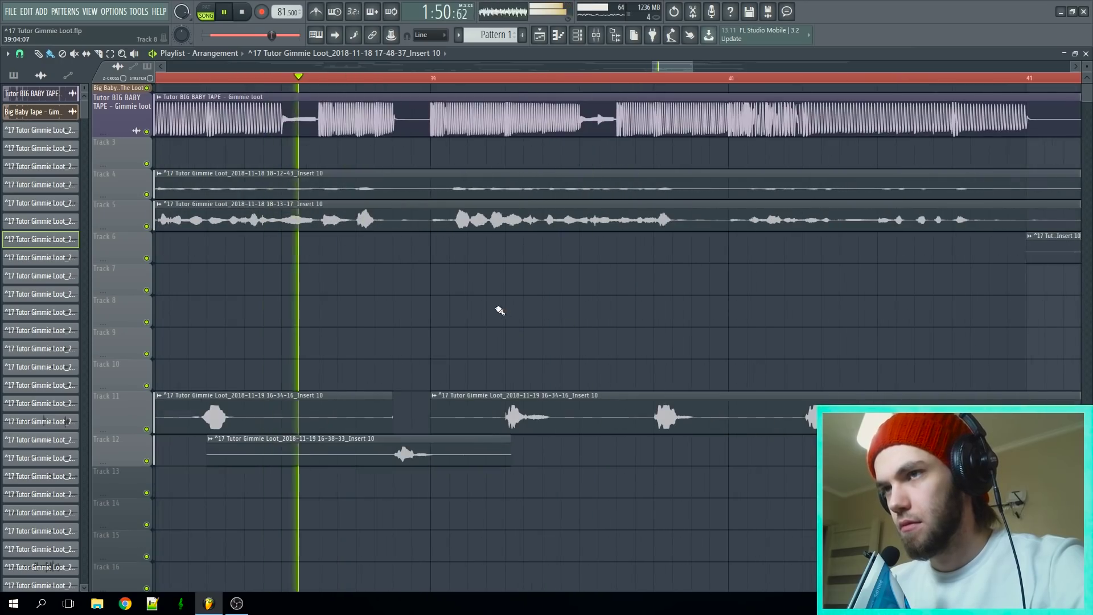
{"action": "scroll", "coordinate": [447, 309], "scroll_direction": "down", "scroll_amount": 3}
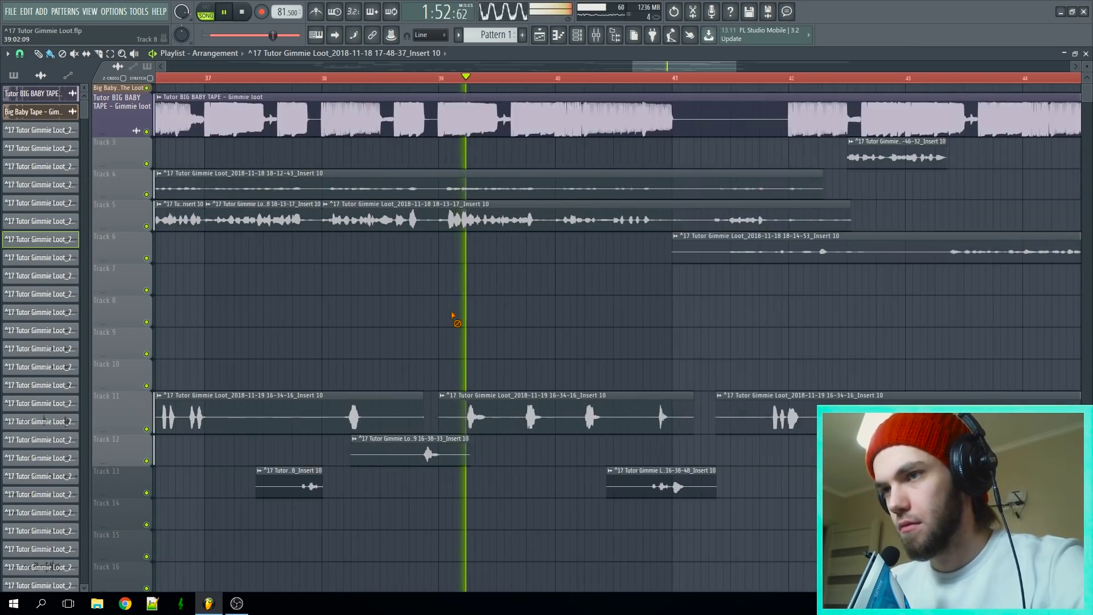
{"action": "key", "text": "space"}
{"action": "scroll", "coordinate": [387, 294], "scroll_direction": "up", "scroll_amount": 2}
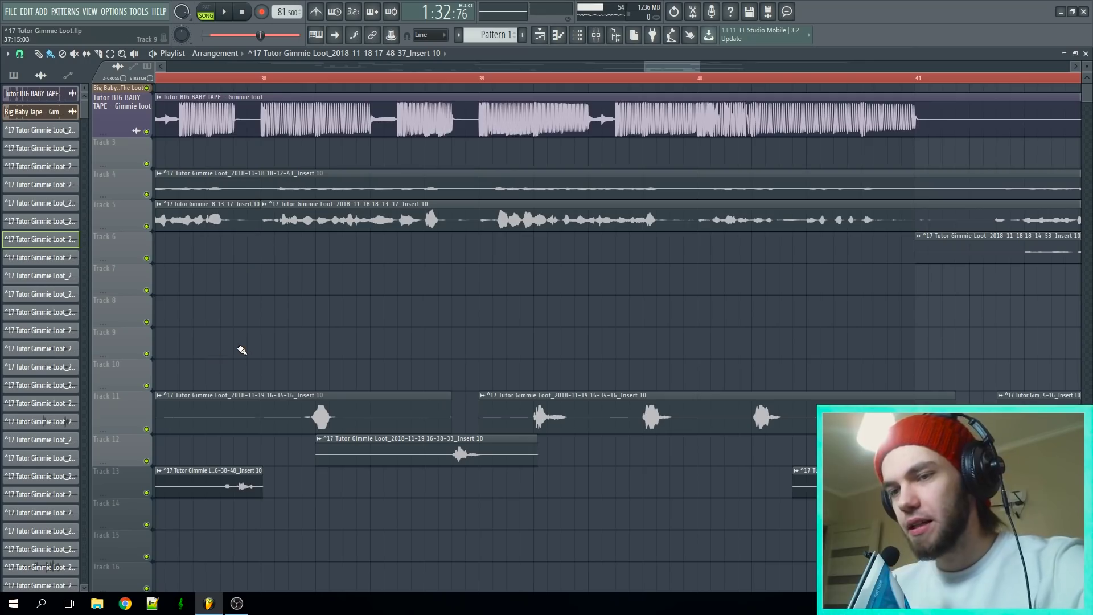
Step: Solo Track 13 and play its backing vocal clip from late in bar 37
{"action": "scroll", "coordinate": [242, 350], "scroll_direction": "down", "scroll_amount": 6}
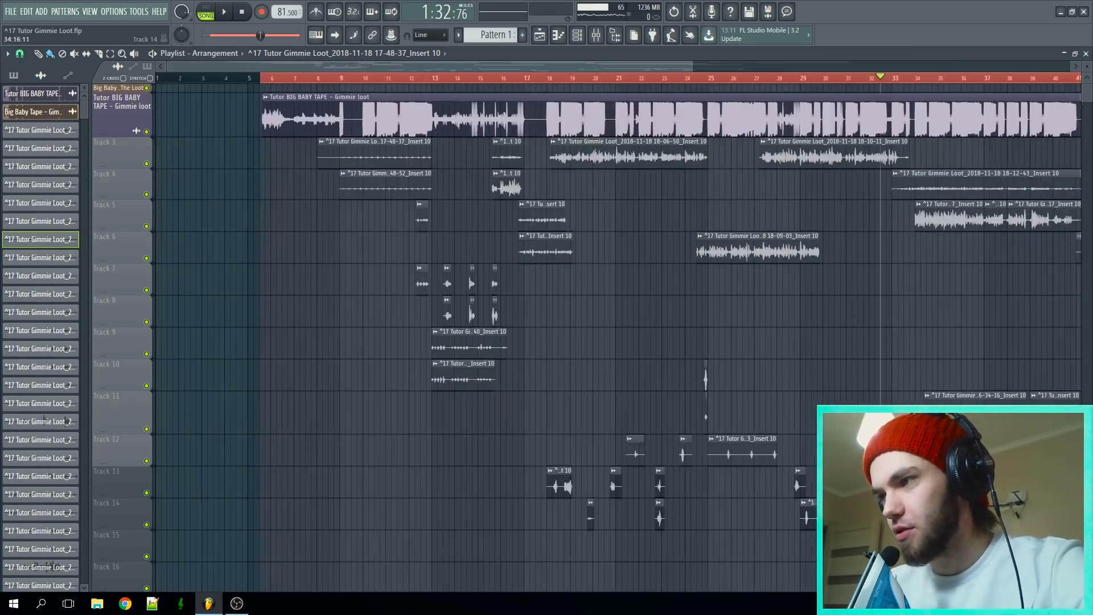
{"action": "scroll", "coordinate": [589, 491], "scroll_direction": "up", "scroll_amount": 5}
{"action": "right_click", "coordinate": [146, 493]}
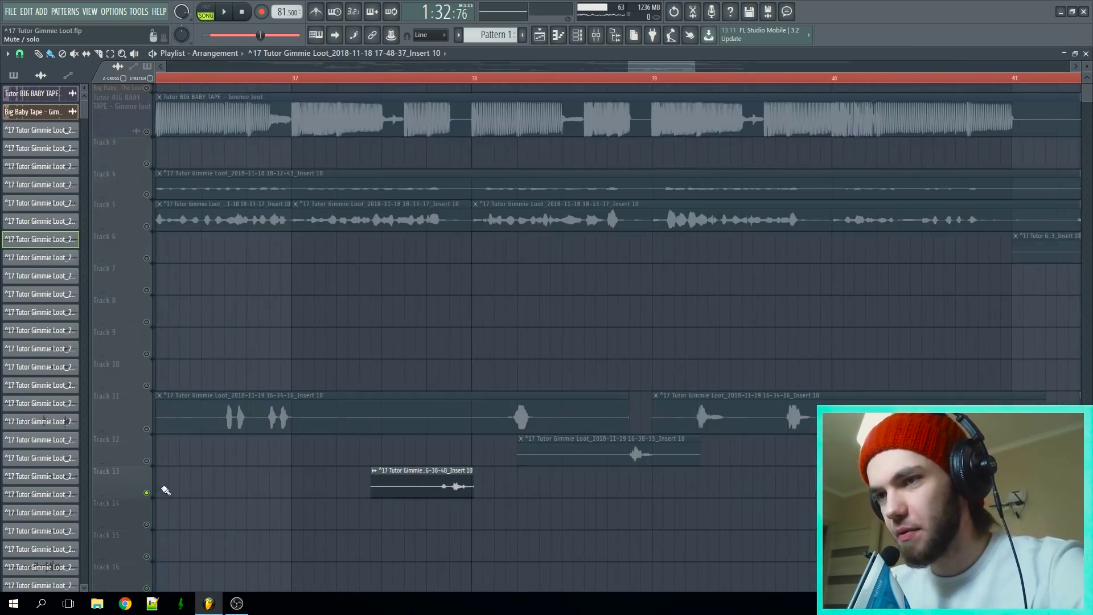
{"action": "left_click", "coordinate": [437, 76]}
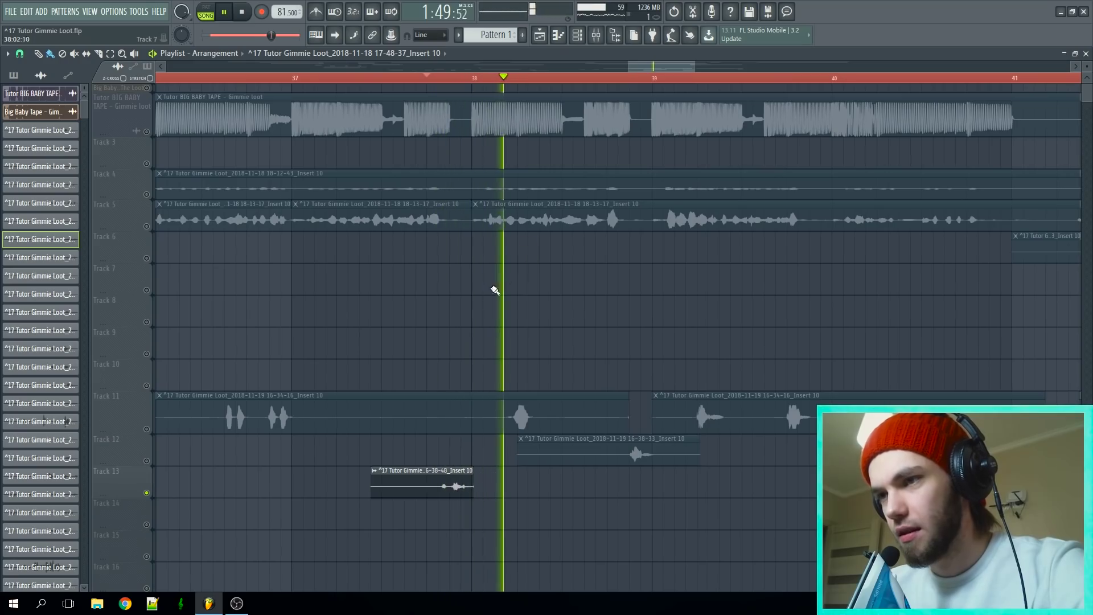
{"action": "key", "text": "space"}
Step: Solo Track 12 and play its backing vocal clip from late in bar 38
{"action": "right_click", "coordinate": [146, 460]}
{"action": "left_click", "coordinate": [629, 77]}
{"action": "key", "text": "space"}
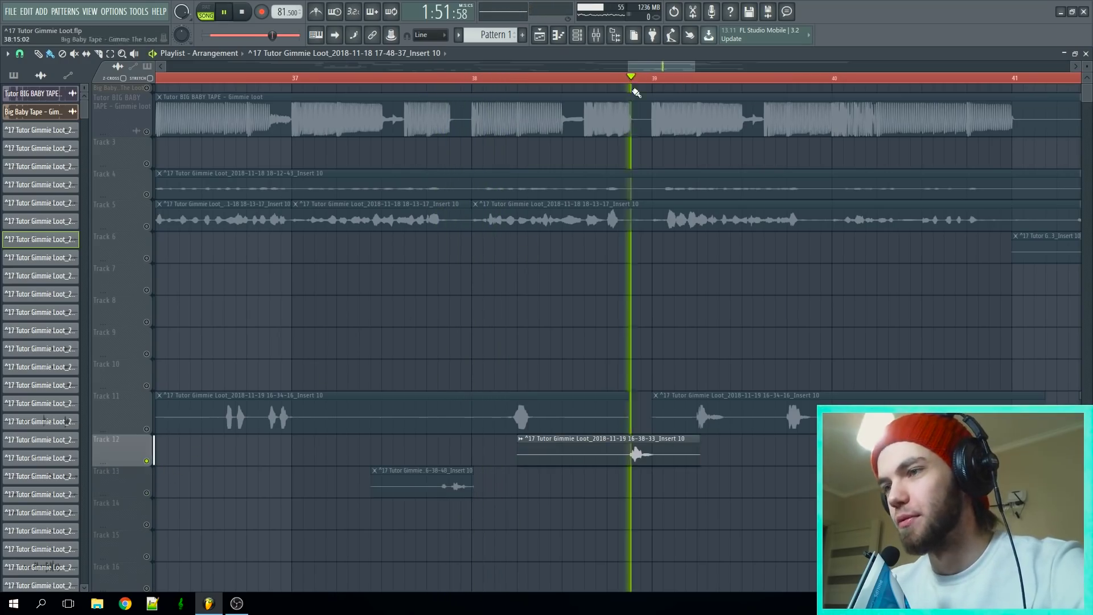
Step: Display the Backs FX channel's effect chain in the mixer while replaying the soloed Track 12 clip
{"action": "left_click", "coordinate": [592, 37]}
{"action": "key", "text": "space"}
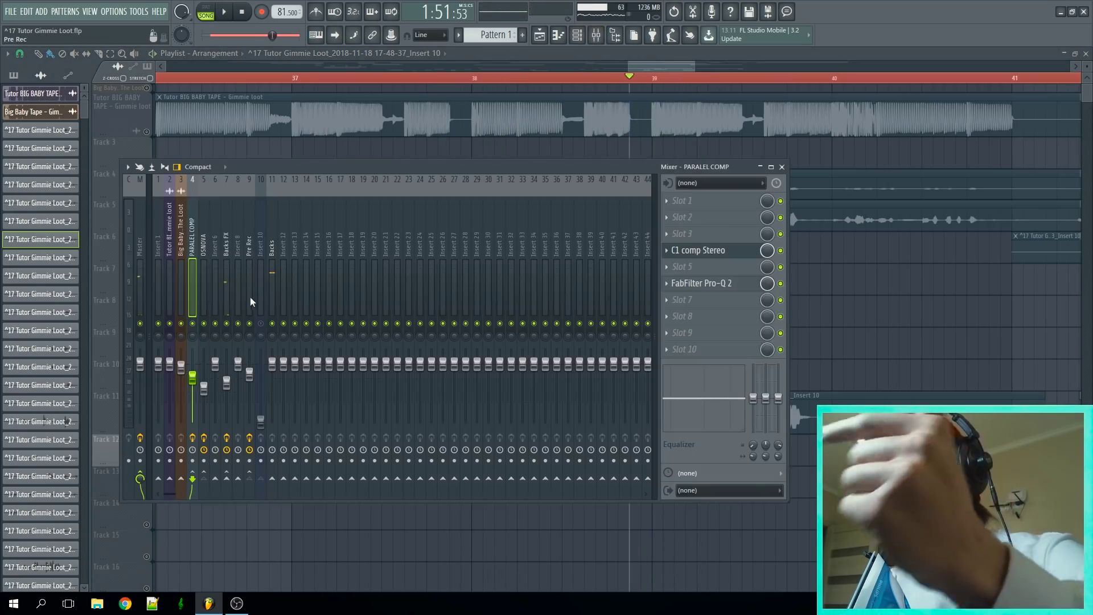
{"action": "key", "text": "space"}
{"action": "left_click", "coordinate": [226, 287]}
{"action": "key", "text": "space"}
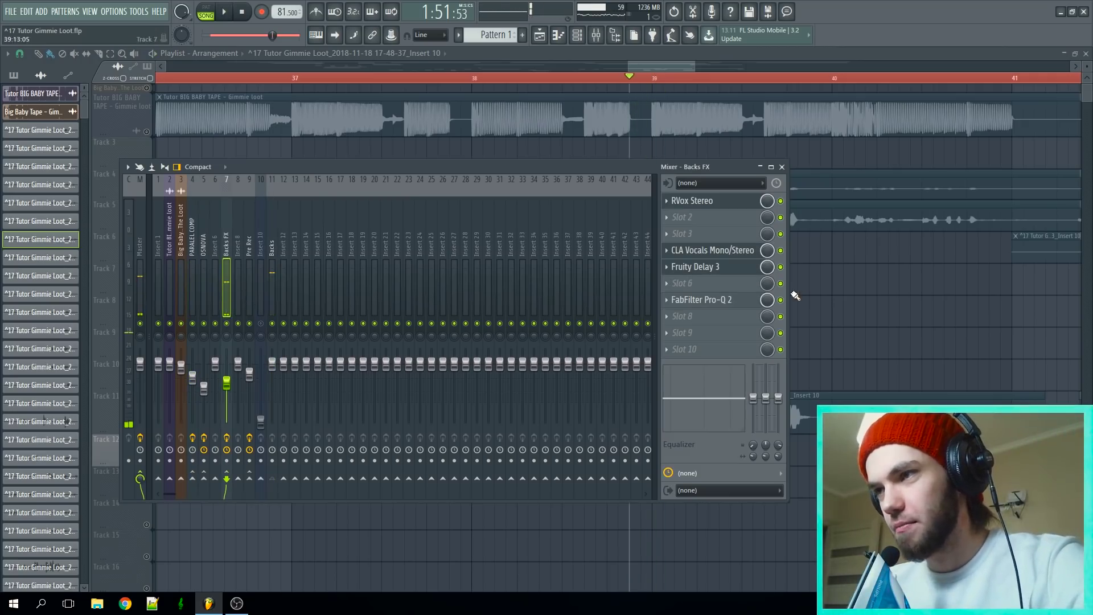
{"action": "key", "text": "space"}
{"action": "key", "text": "space"}
{"action": "key", "text": "space"}
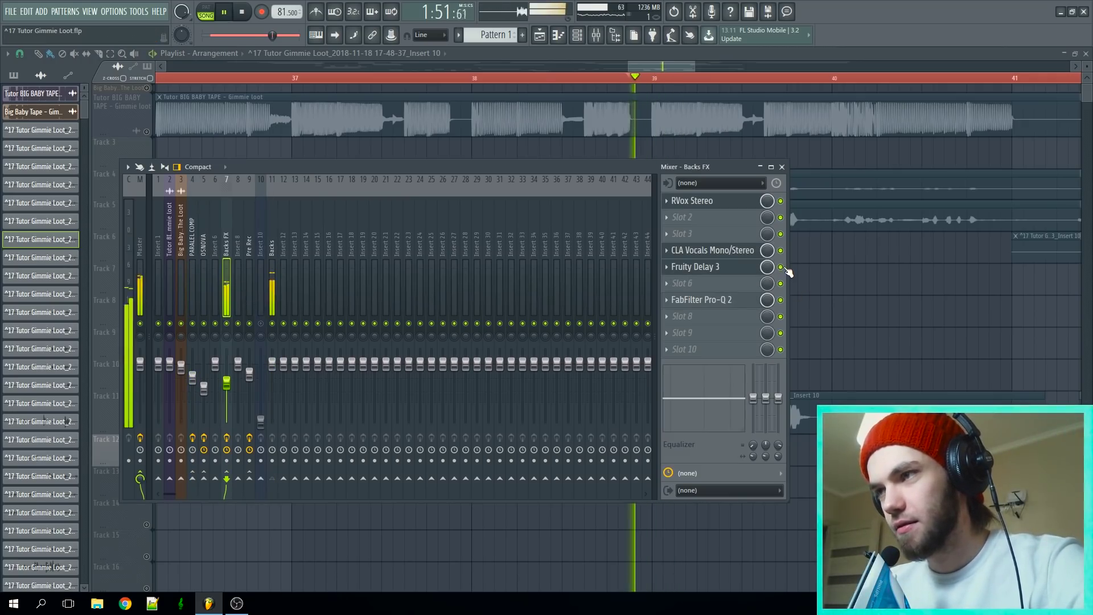
Step: Open the RVox Stereo and CLA Vocals Mono/Stereo effects of the Backs FX channel and examine their settings
{"action": "left_click", "coordinate": [719, 201]}
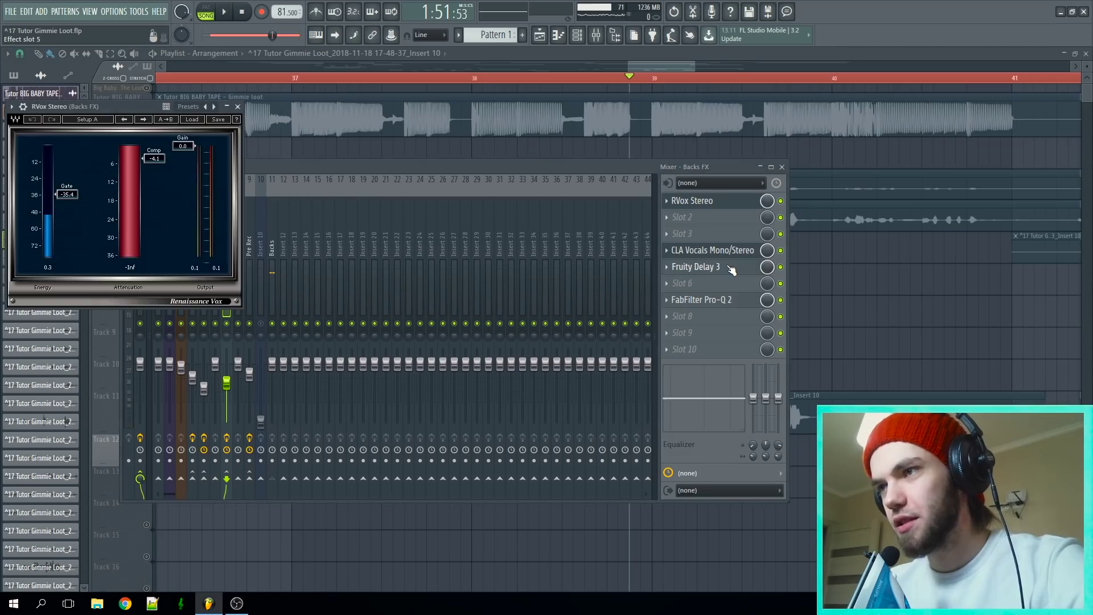
{"action": "left_click", "coordinate": [272, 278]}
{"action": "left_click", "coordinate": [227, 287]}
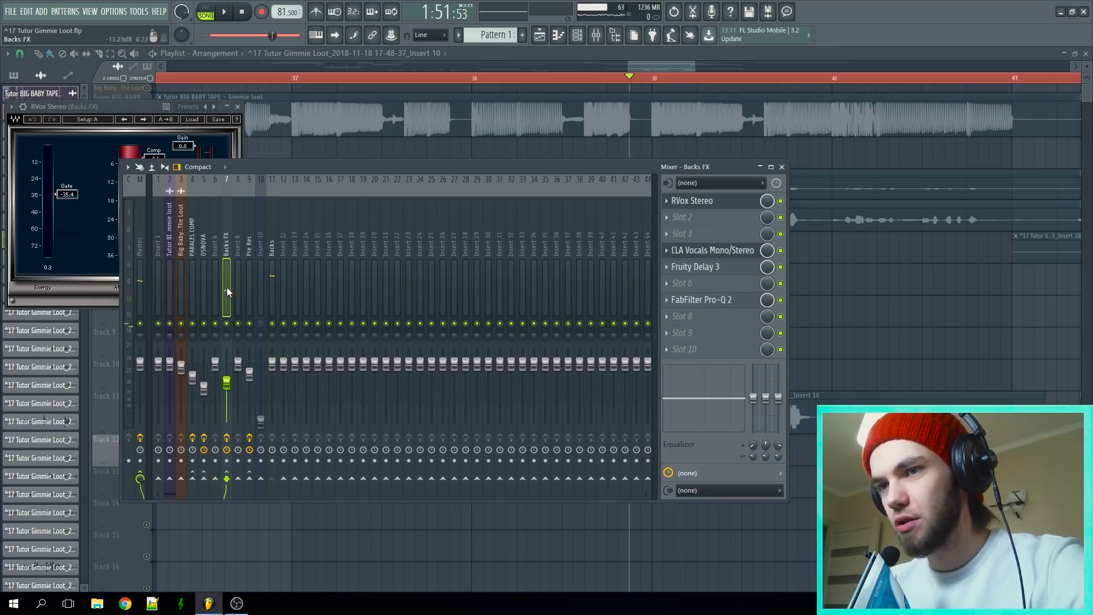
{"action": "left_click", "coordinate": [744, 203]}
{"action": "left_click", "coordinate": [746, 202]}
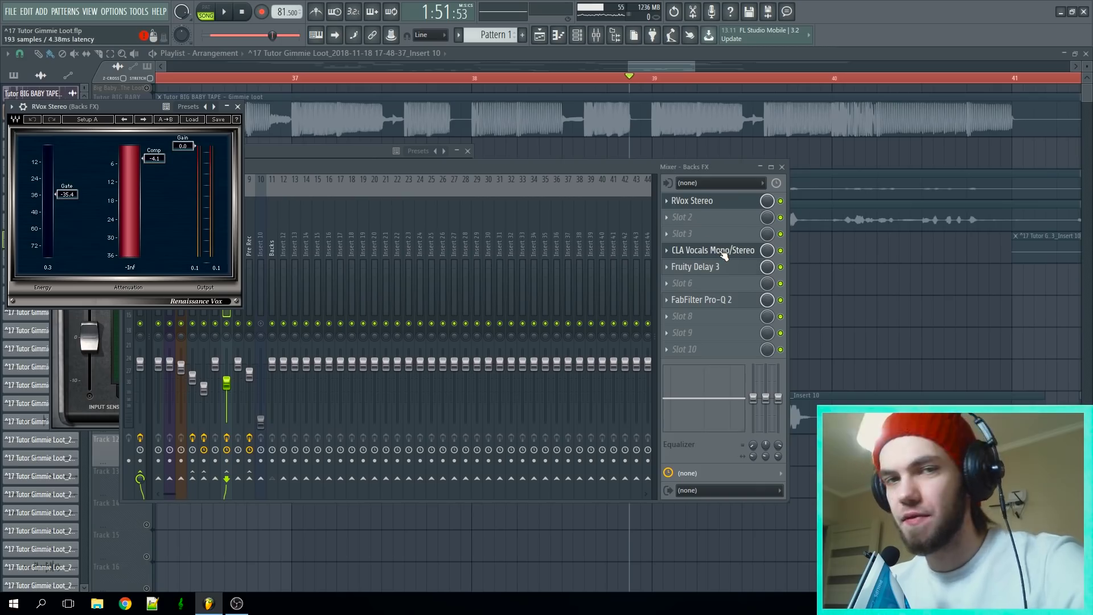
{"action": "left_click", "coordinate": [723, 255]}
{"action": "left_click_drag", "start_coordinate": [335, 152], "coordinate": [480, 170]}
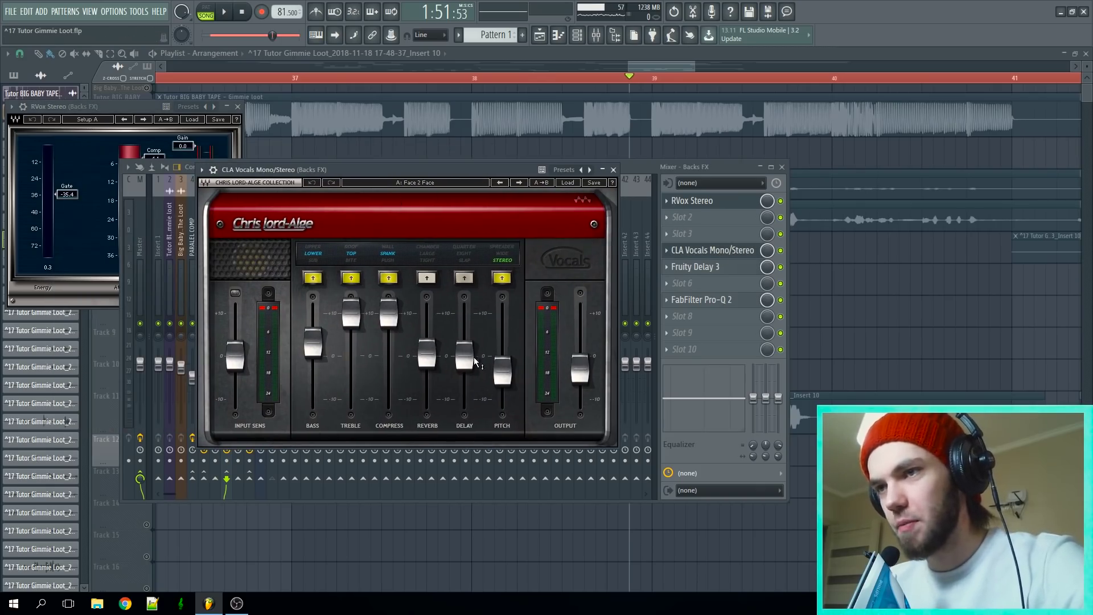
Step: Open Fruity Delay 3 on the Backs FX channel and compare the clip with and without the delay
{"action": "left_click", "coordinate": [698, 266]}
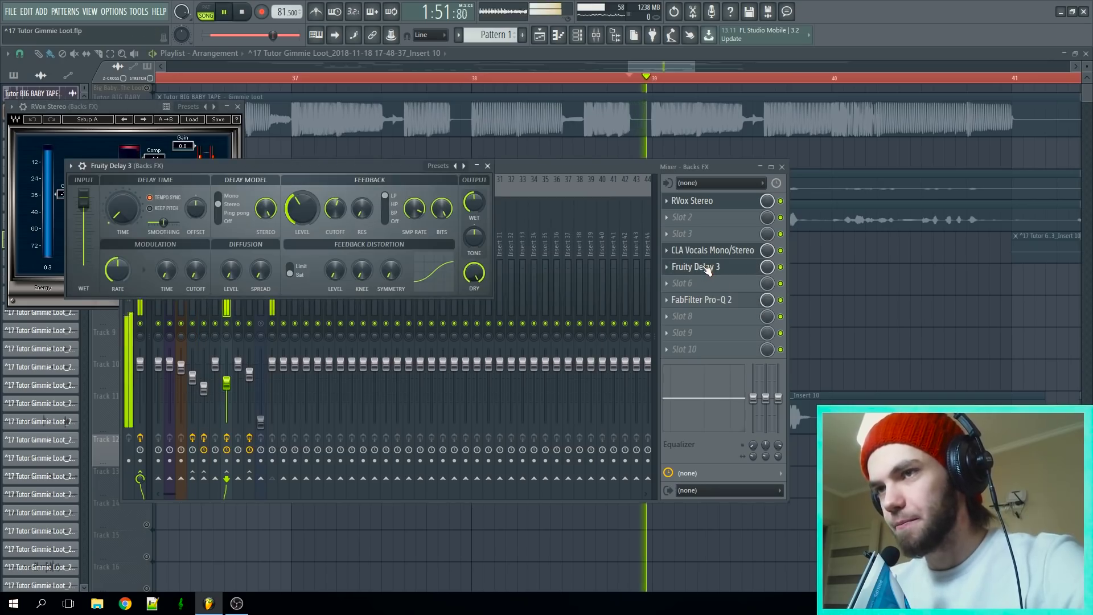
{"action": "left_click", "coordinate": [748, 270]}
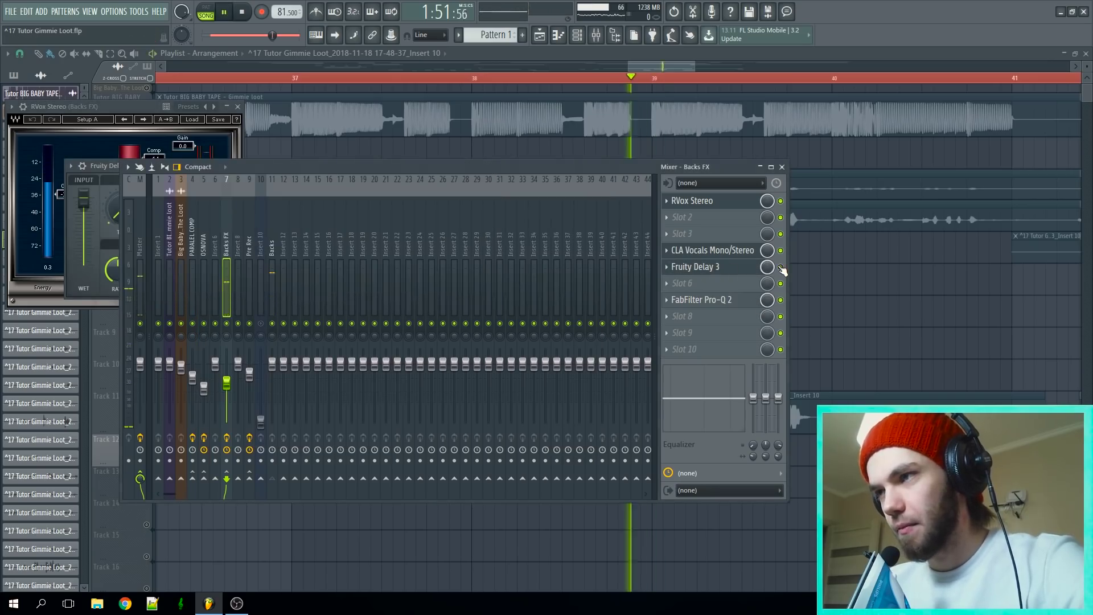
{"action": "left_click", "coordinate": [722, 272]}
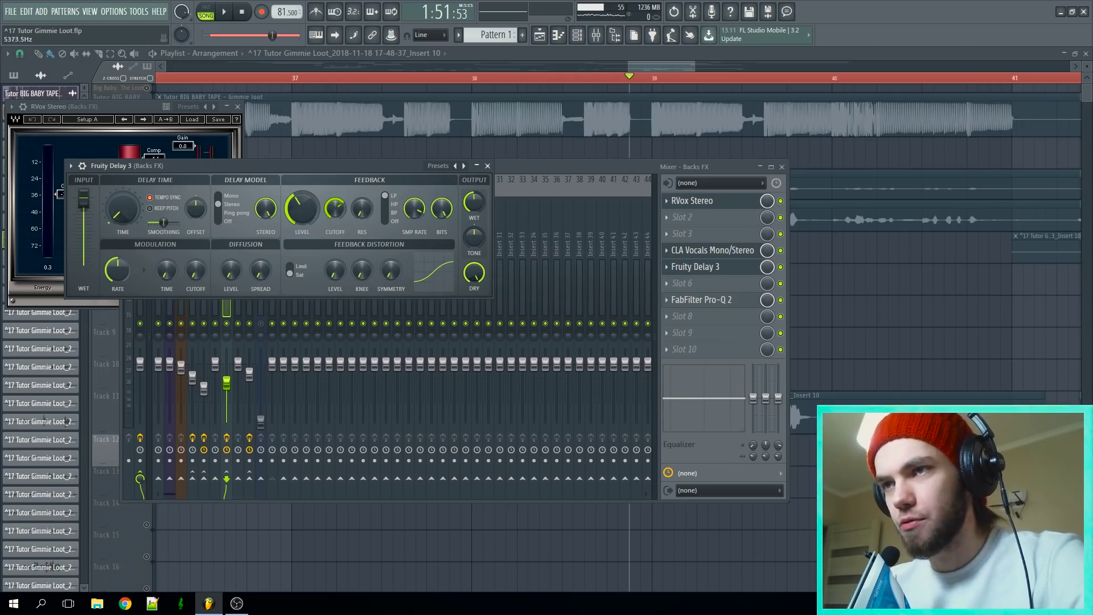
Step: Set Fruity Delay 3's feedback cutoff to about 2627 Hz while playing the backing vocal
{"action": "key", "text": "space"}
{"action": "mouse_move", "coordinate": [336, 208]}
{"action": "left_mouse_down"}
{"action": "mouse_move", "coordinate": [335, 179]}
{"action": "mouse_move", "coordinate": [339, 234]}
{"action": "mouse_move", "coordinate": [345, 207]}
{"action": "left_mouse_up"}
{"action": "key", "text": "space"}
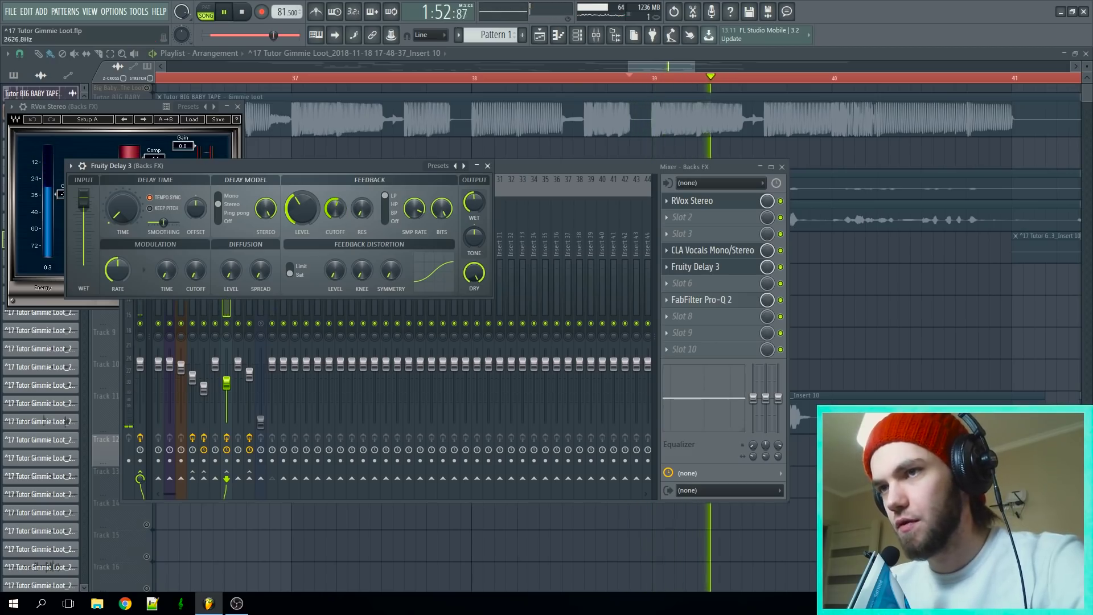
Step: Examine the Backs FX channel's FabFilter Pro-Q 2 curve and compare the clip with the EQ bypassed and enabled
{"action": "left_click", "coordinate": [735, 302]}
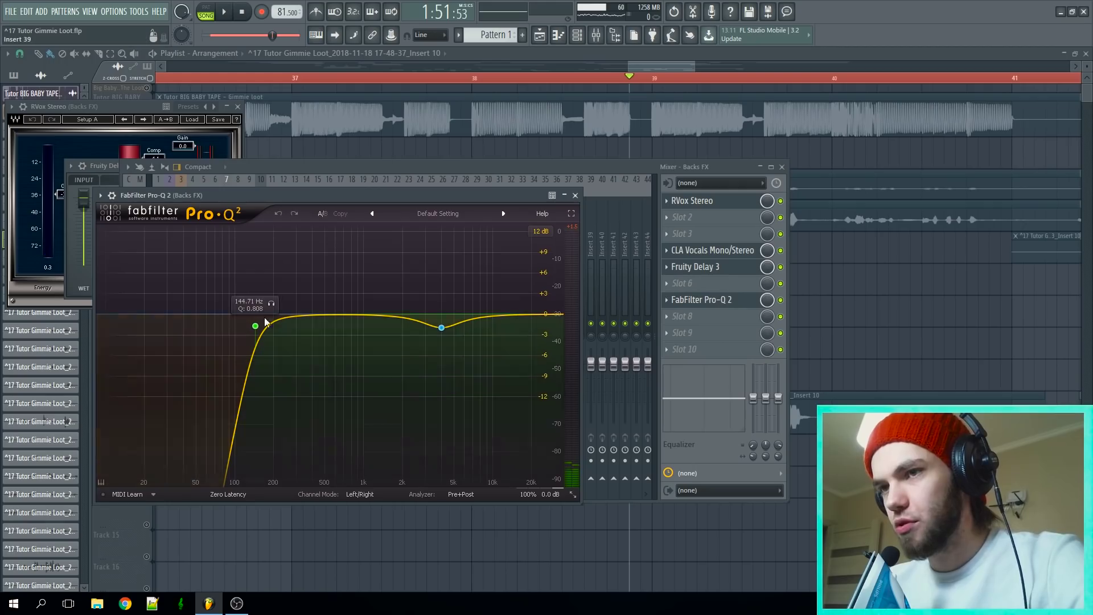
{"action": "key", "text": "space"}
{"action": "left_click", "coordinate": [781, 300]}
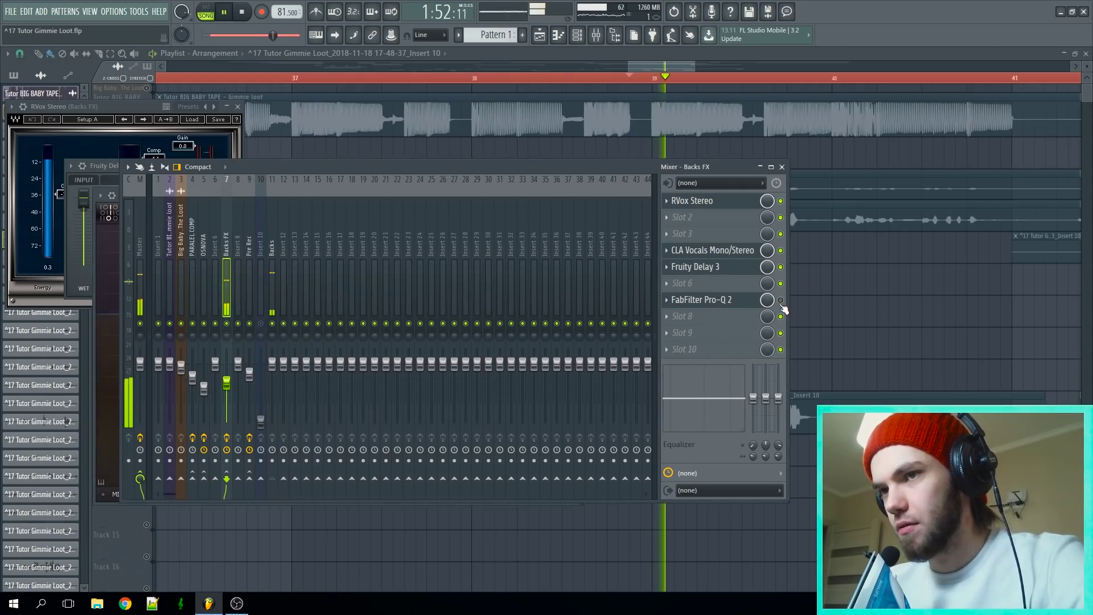
{"action": "left_click", "coordinate": [781, 300]}
{"action": "key", "text": "space"}
{"action": "left_click", "coordinate": [706, 300]}
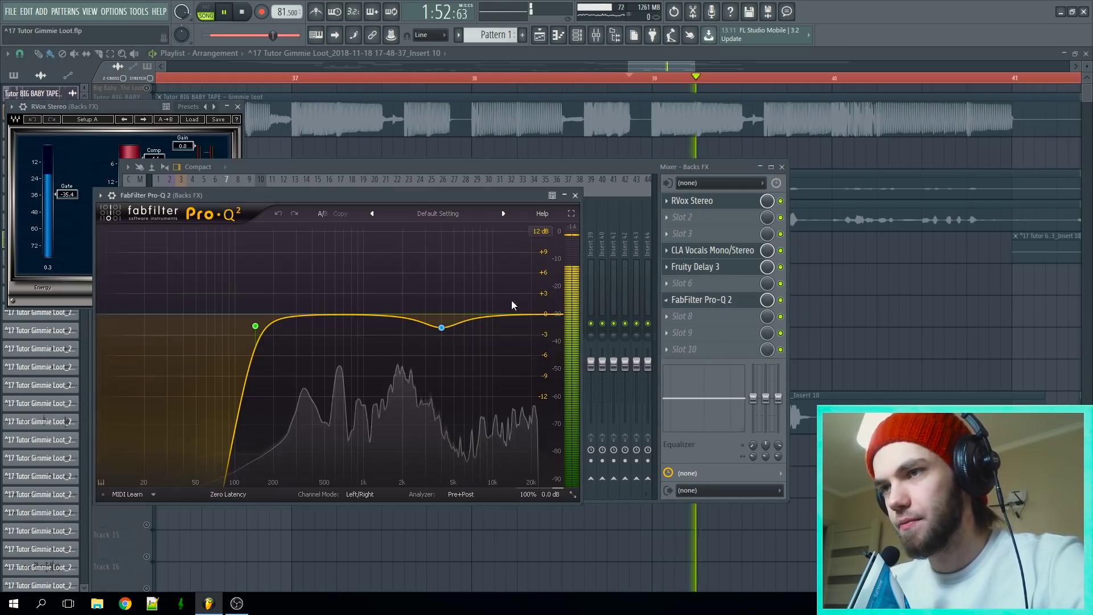
{"action": "key", "text": "space"}
{"action": "key", "text": "F12"}
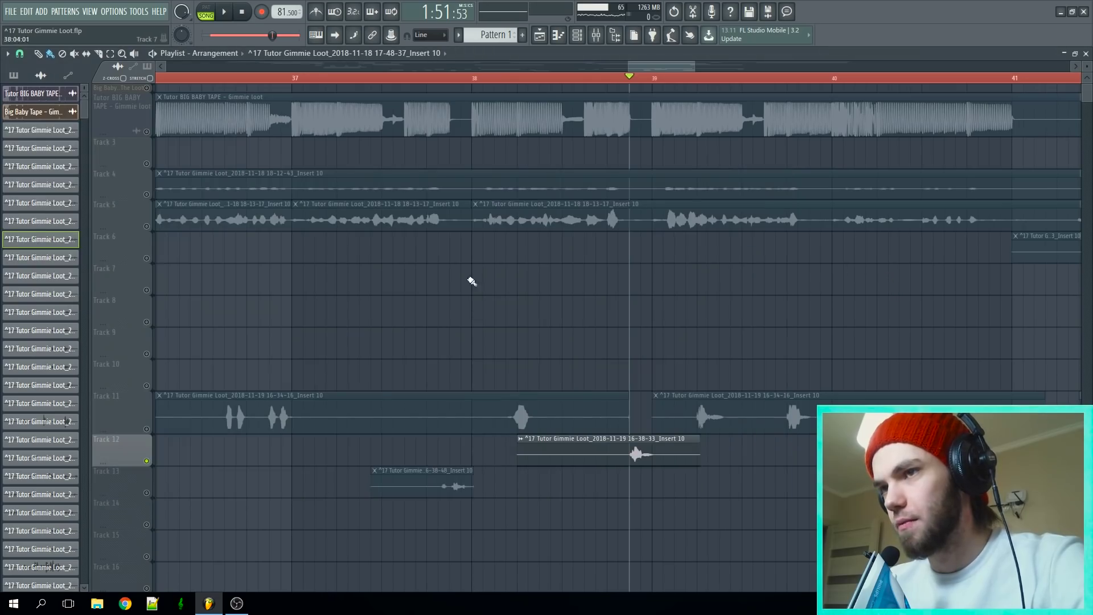
Step: Unmute Track 13 alongside the soloed Track 12 and play both backing tracks from around the middle of bar 40
{"action": "right_click", "coordinate": [147, 461]}
{"action": "right_click", "coordinate": [147, 461]}
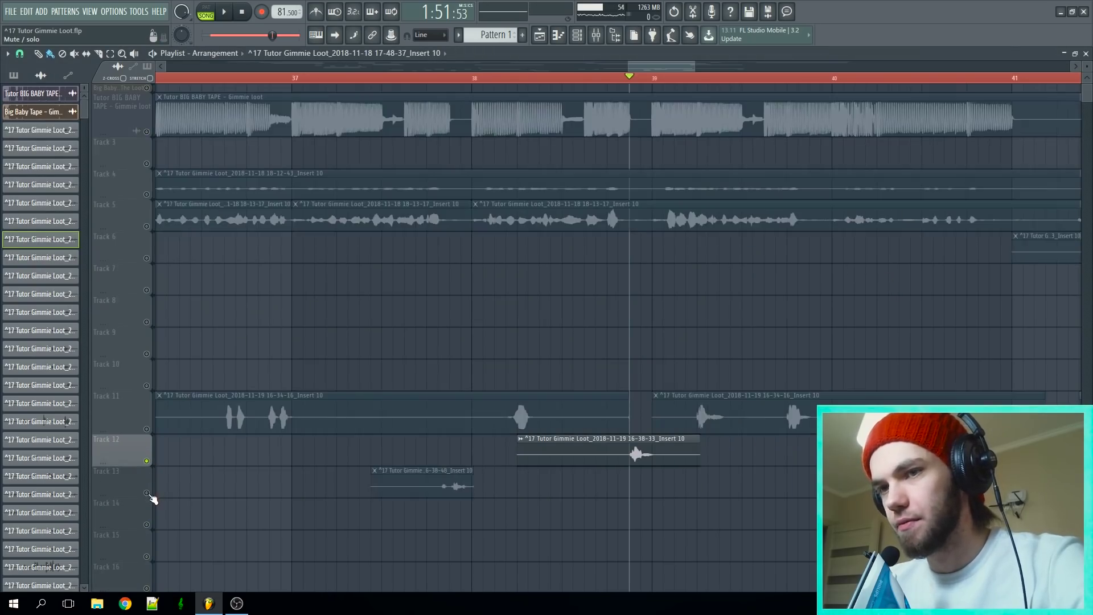
{"action": "left_click", "coordinate": [147, 493]}
{"action": "scroll", "coordinate": [547, 283], "scroll_direction": "down", "scroll_amount": 3}
{"action": "left_click", "coordinate": [729, 78]}
{"action": "key", "text": "space"}
{"action": "scroll", "coordinate": [562, 447], "scroll_direction": "down", "scroll_amount": 5}
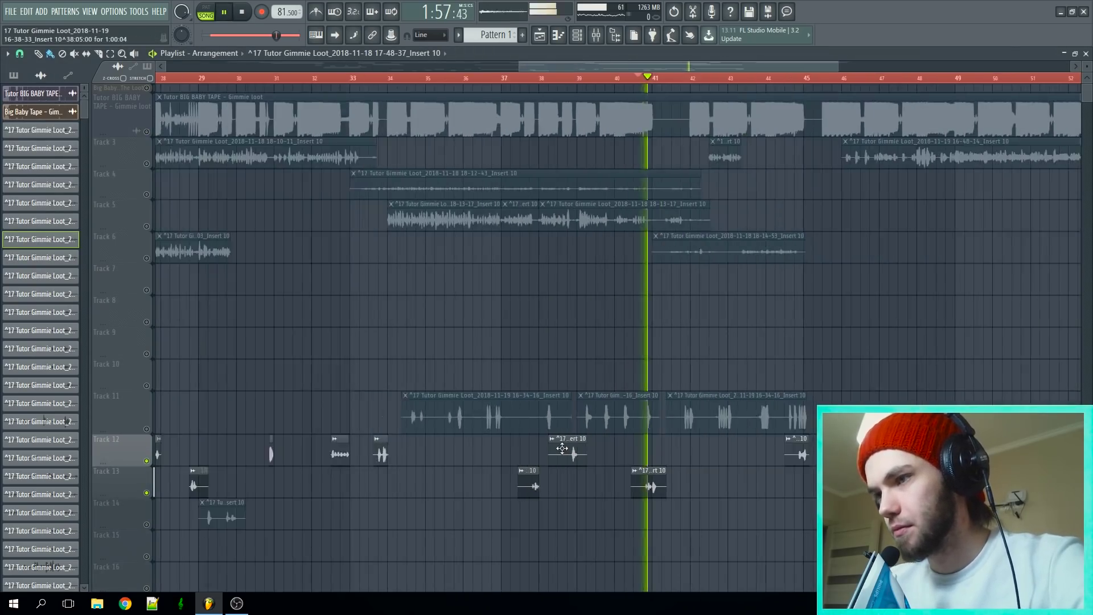
{"action": "scroll", "coordinate": [321, 517], "scroll_direction": "up", "scroll_amount": 3}
{"action": "scroll", "coordinate": [322, 518], "scroll_direction": "up", "scroll_amount": 1}
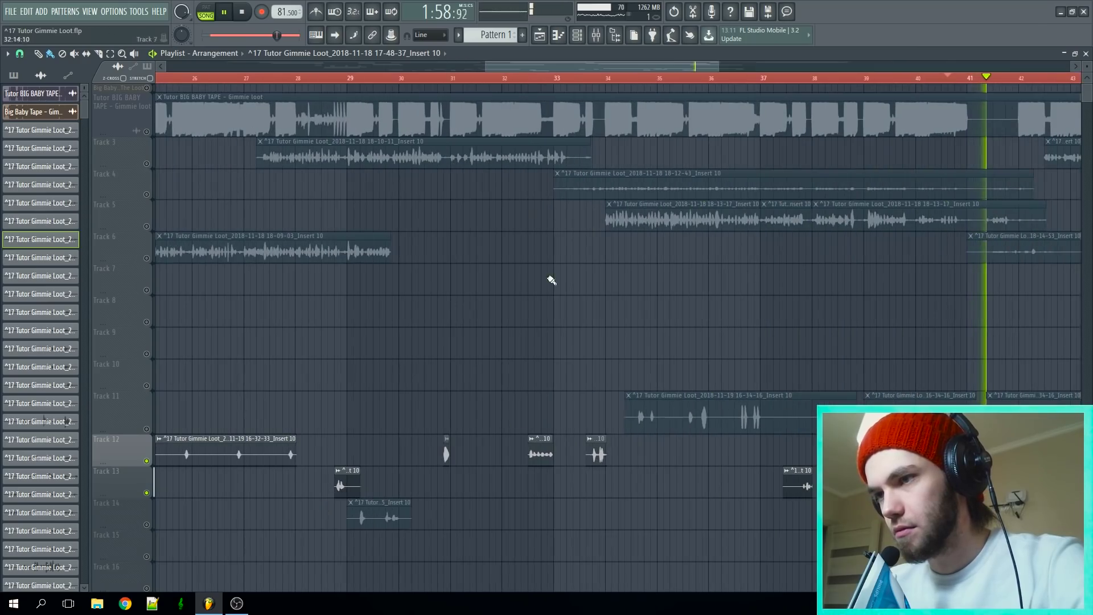
Step: Play the backing vocal clips on Tracks 12 and 13 from late in bar 30
{"action": "left_click", "coordinate": [529, 80]}
{"action": "key", "text": "space"}
{"action": "left_click", "coordinate": [462, 80]}
{"action": "left_click", "coordinate": [439, 80]}
{"action": "key", "text": "space"}
{"action": "scroll", "coordinate": [374, 314], "scroll_direction": "down", "scroll_amount": 5}
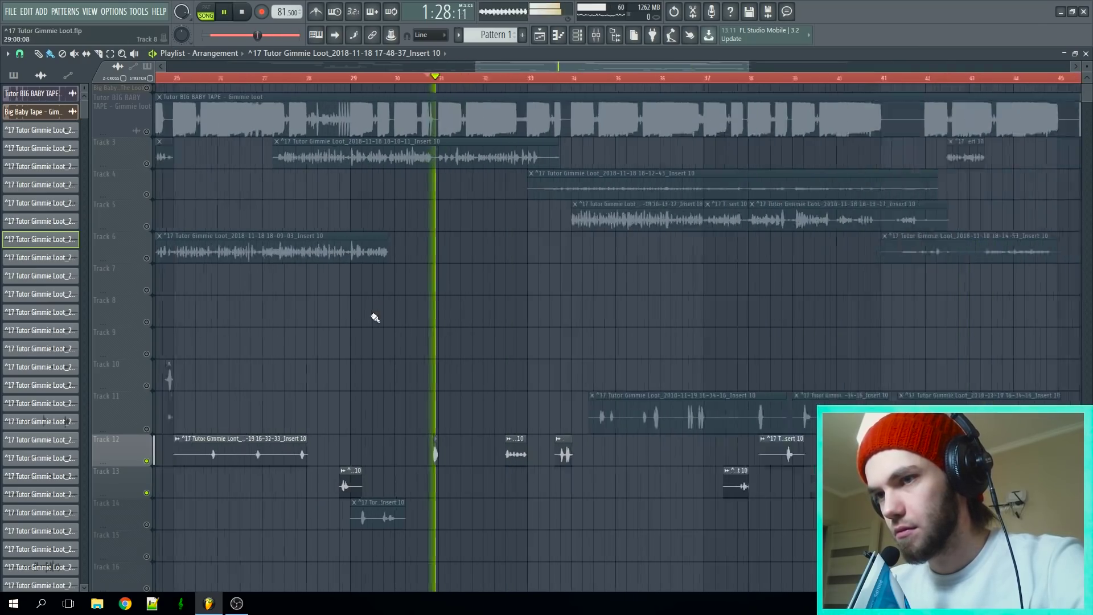
{"action": "scroll", "coordinate": [230, 319], "scroll_direction": "up", "scroll_amount": 6}
{"action": "key", "text": "space"}
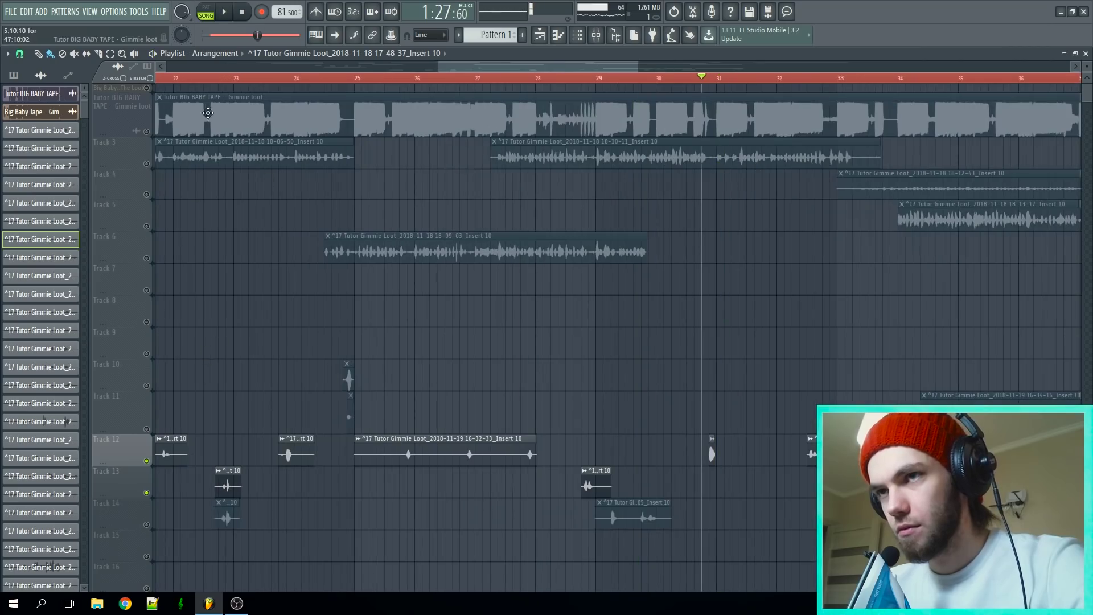
Step: Play the backing vocal clips on Tracks 12 and 13 from around the middle of bar 22
{"action": "left_click", "coordinate": [204, 76]}
{"action": "key", "text": "space"}
{"action": "scroll", "coordinate": [161, 379], "scroll_direction": "down", "scroll_amount": 4}
{"action": "scroll", "coordinate": [146, 525], "scroll_direction": "up", "scroll_amount": 5}
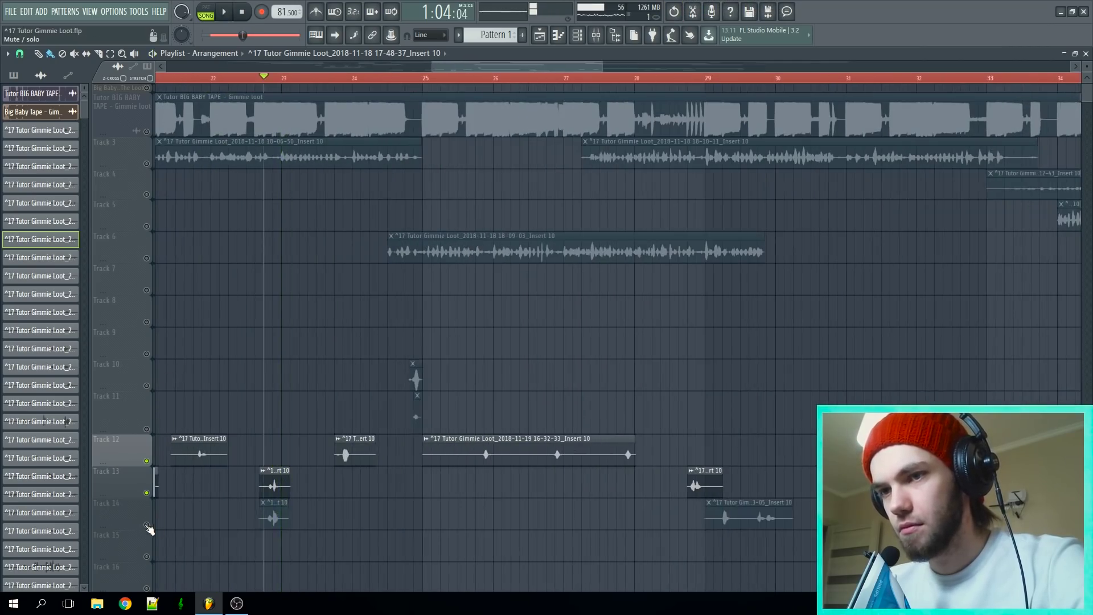
Step: Unmute all playlist tracks and play the backing vocals with the lead vocals and beat in bar 22
{"action": "right_click", "coordinate": [147, 524]}
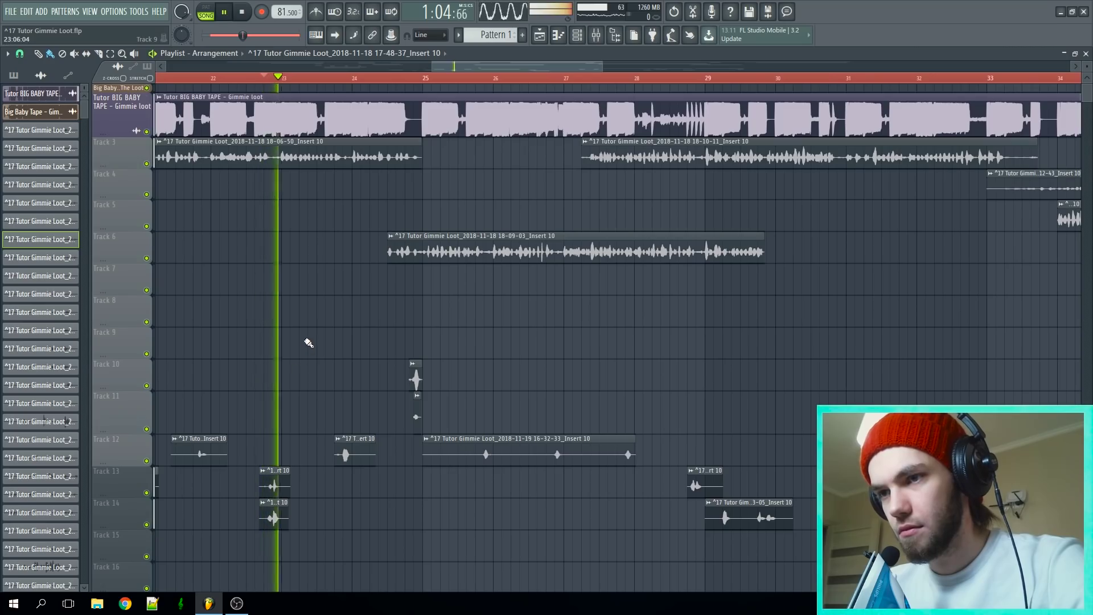
{"action": "scroll", "coordinate": [216, 358], "scroll_direction": "up", "scroll_amount": 2}
{"action": "key", "text": "space"}
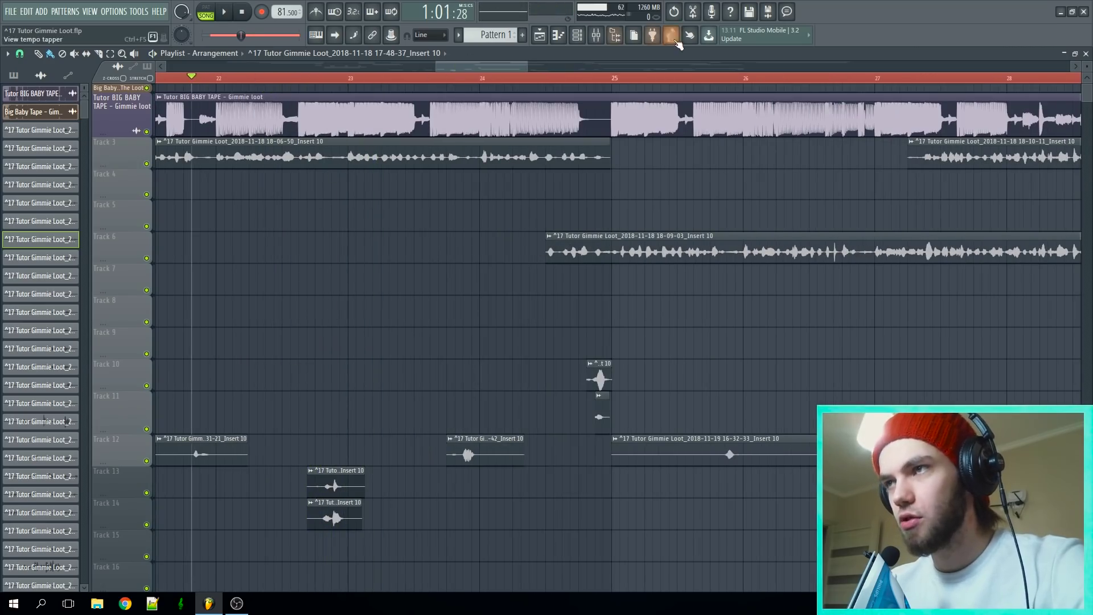
Step: Inspect the Backs channel and its routing to Backs FX in the mixer while the full arrangement plays from late in bar 21
{"action": "left_click", "coordinate": [597, 35]}
{"action": "key", "text": "space"}
{"action": "left_click", "coordinate": [273, 310]}
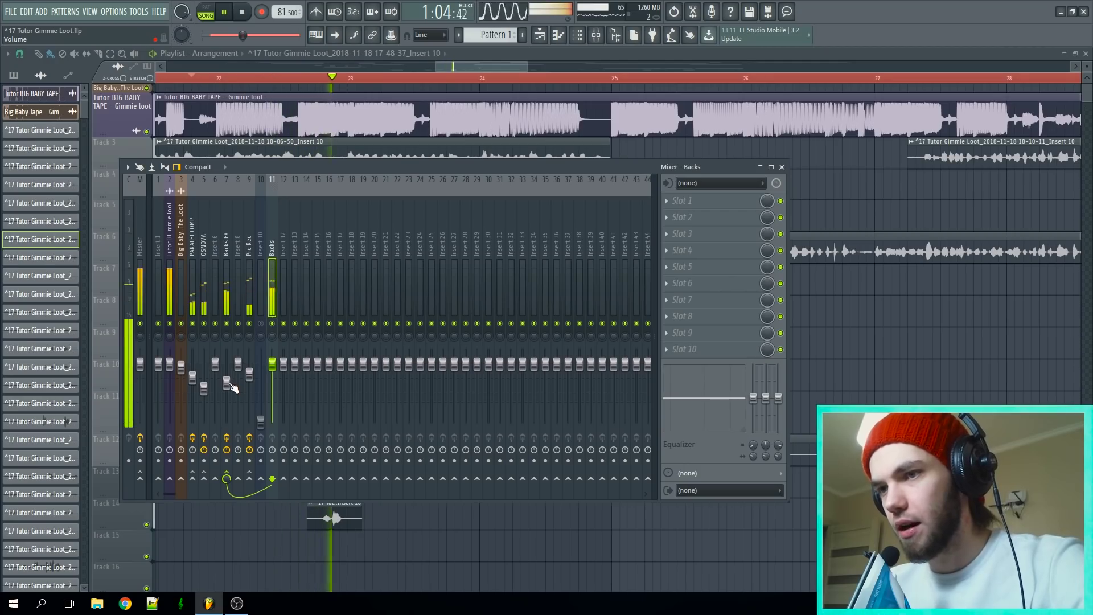
{"action": "key", "text": "F9"}
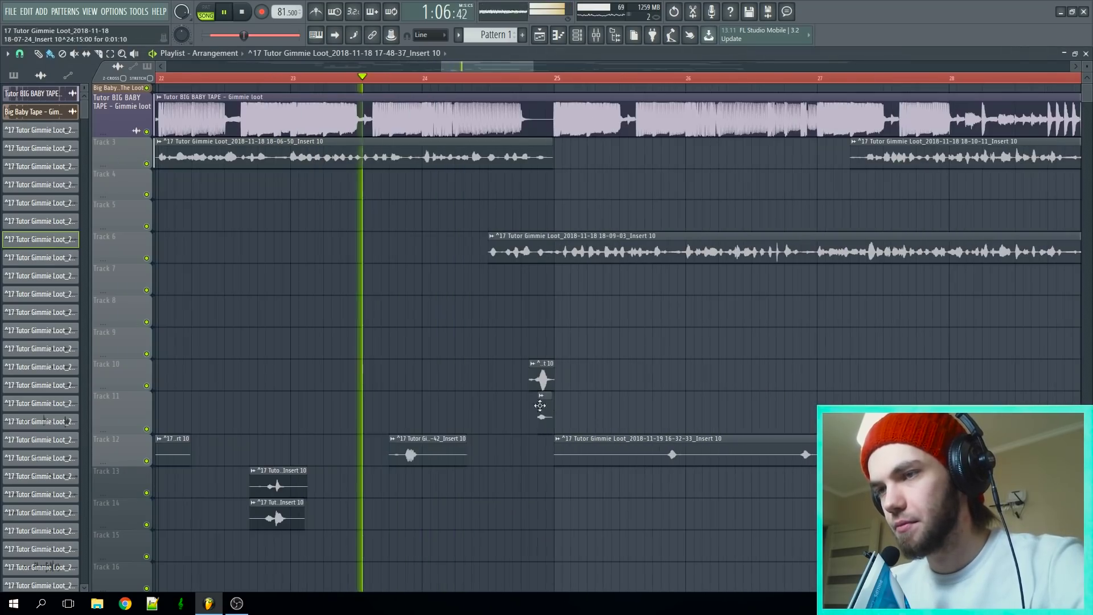
Step: Follow the full arrangement's playback past bar 25 and save the project
{"action": "scroll", "coordinate": [569, 331], "scroll_direction": "up", "scroll_amount": 3}
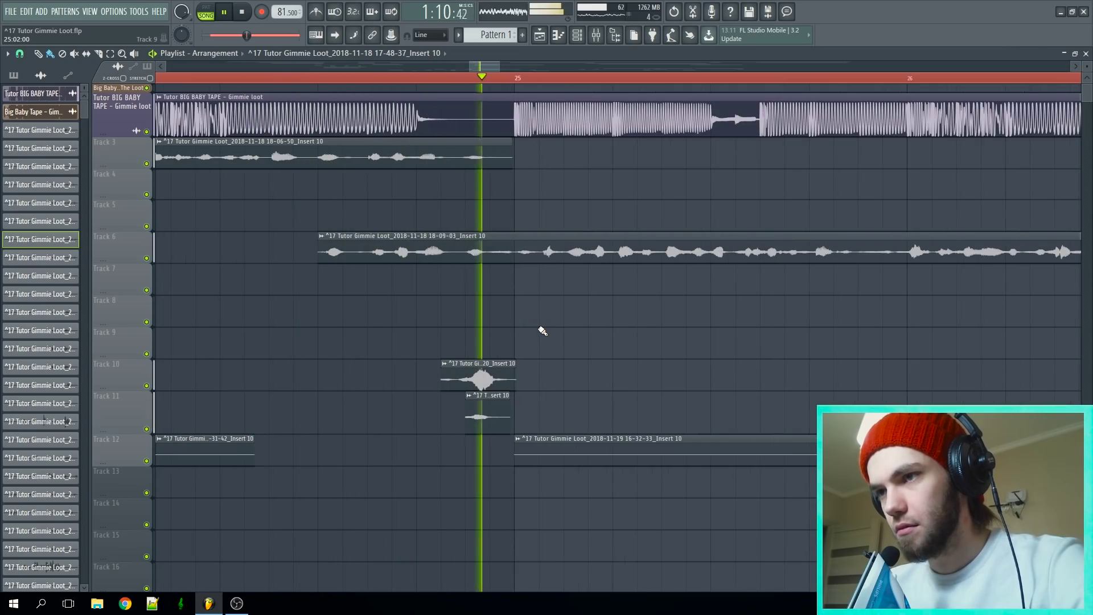
{"action": "scroll", "coordinate": [573, 354], "scroll_direction": "down", "scroll_amount": 8}
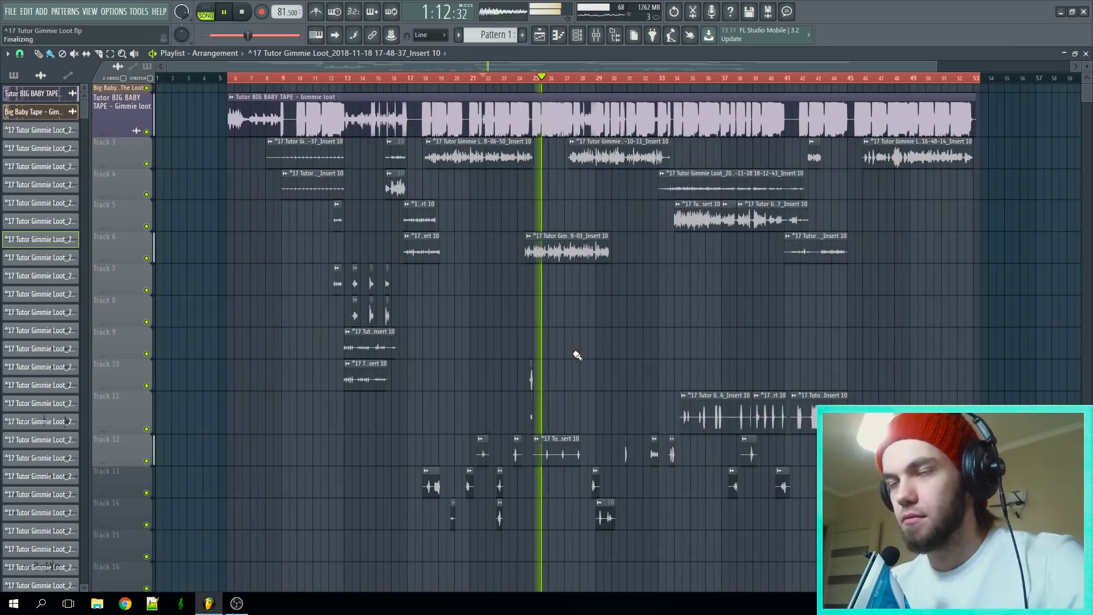
{"action": "key", "text": "ctrl+s"}
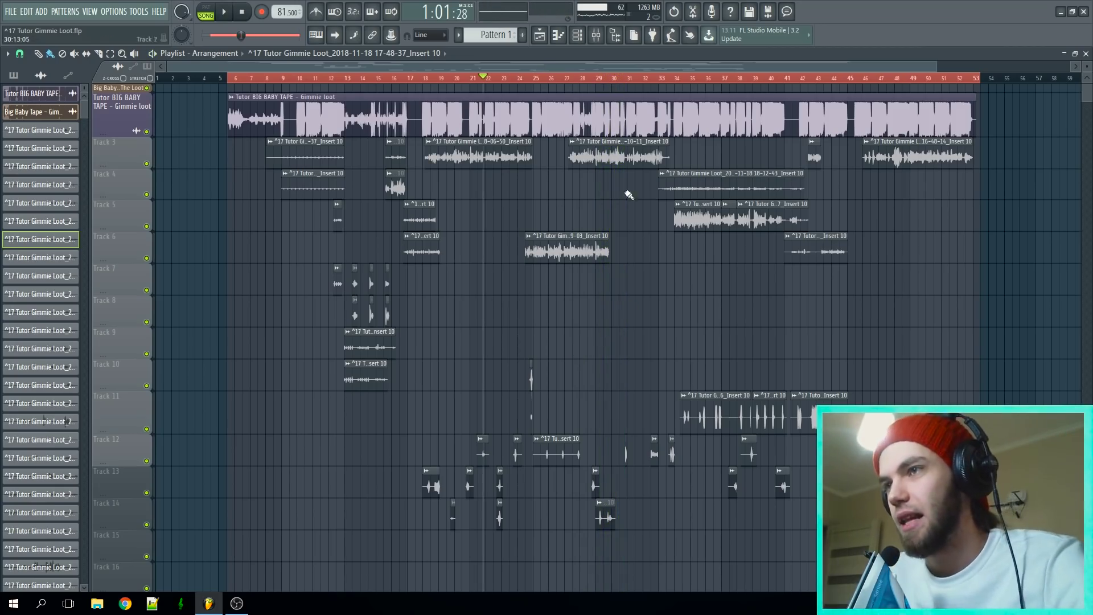
Step: Open FabFilter Pro-Q 2 and The Glue on the Master channel and examine their settings
{"action": "left_click", "coordinate": [595, 35]}
{"action": "left_click", "coordinate": [138, 290]}
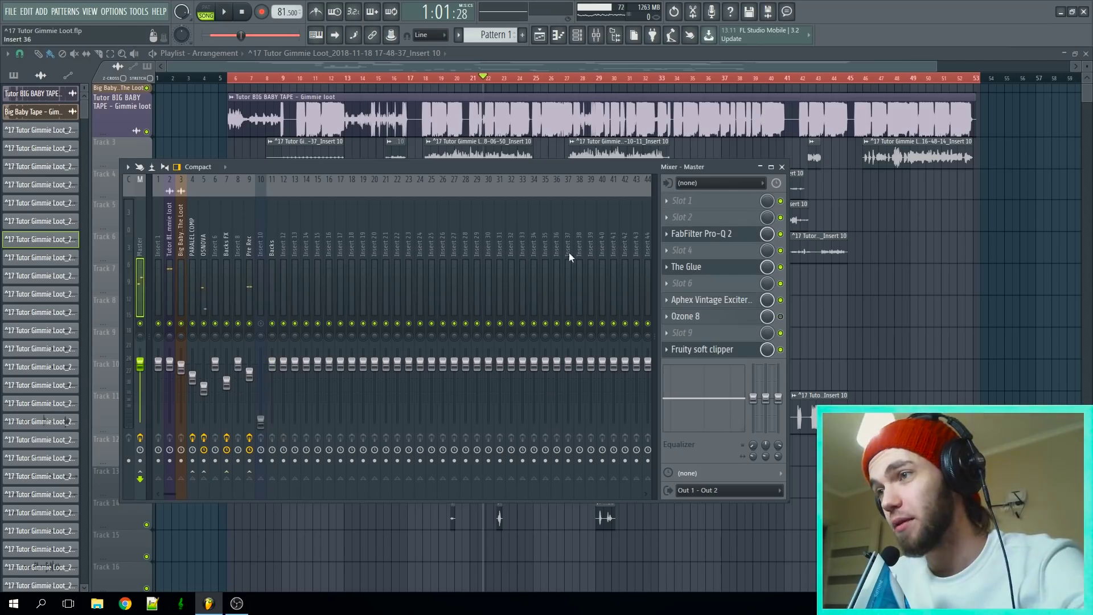
{"action": "left_click", "coordinate": [706, 266]}
{"action": "left_click", "coordinate": [728, 233]}
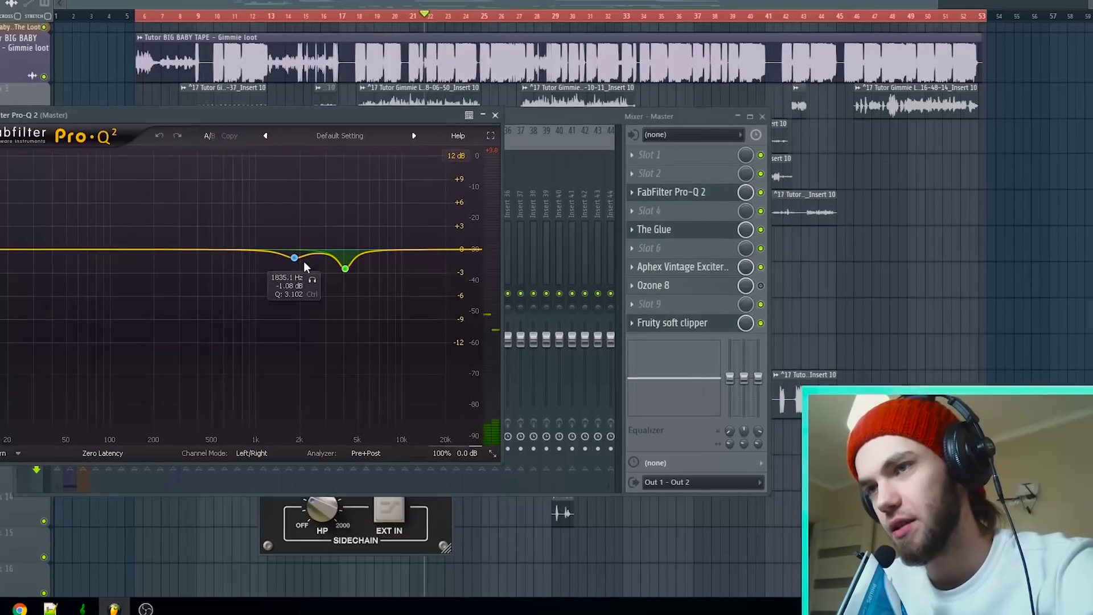
{"action": "left_click", "coordinate": [650, 215]}
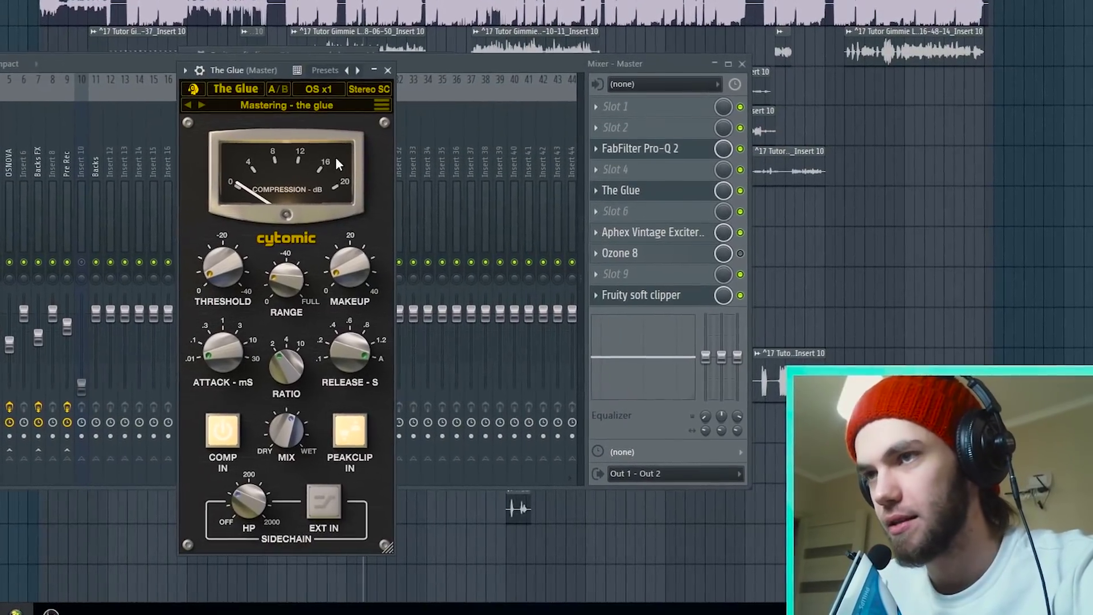
Step: Open Aphex Vintage Exciter and Fruity soft clipper on the Master channel and examine their settings
{"action": "mouse_move", "coordinate": [228, 267]}
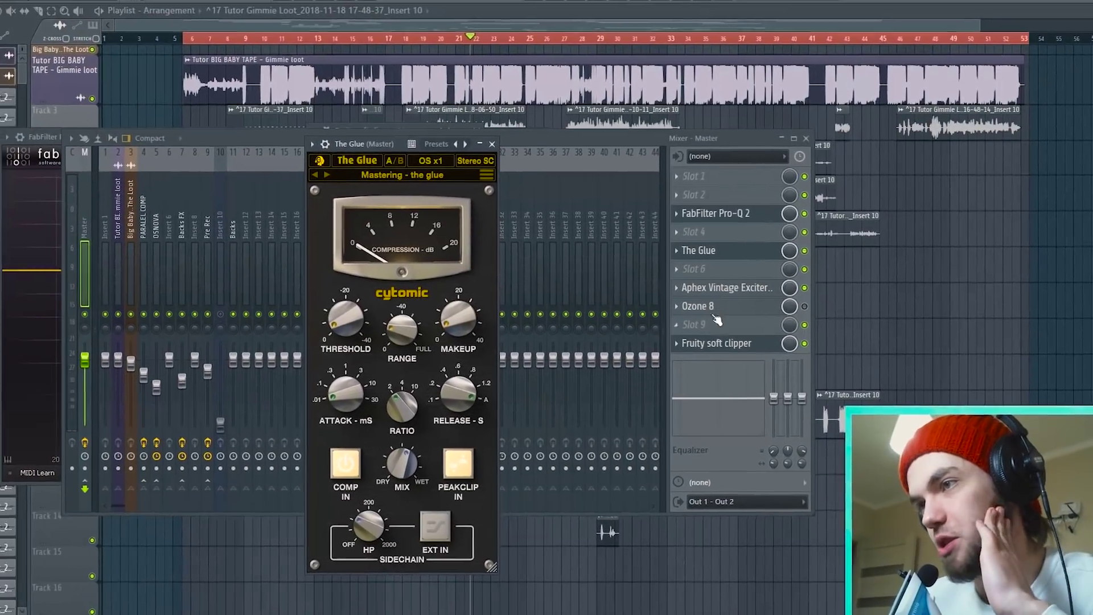
{"action": "left_click", "coordinate": [680, 251]}
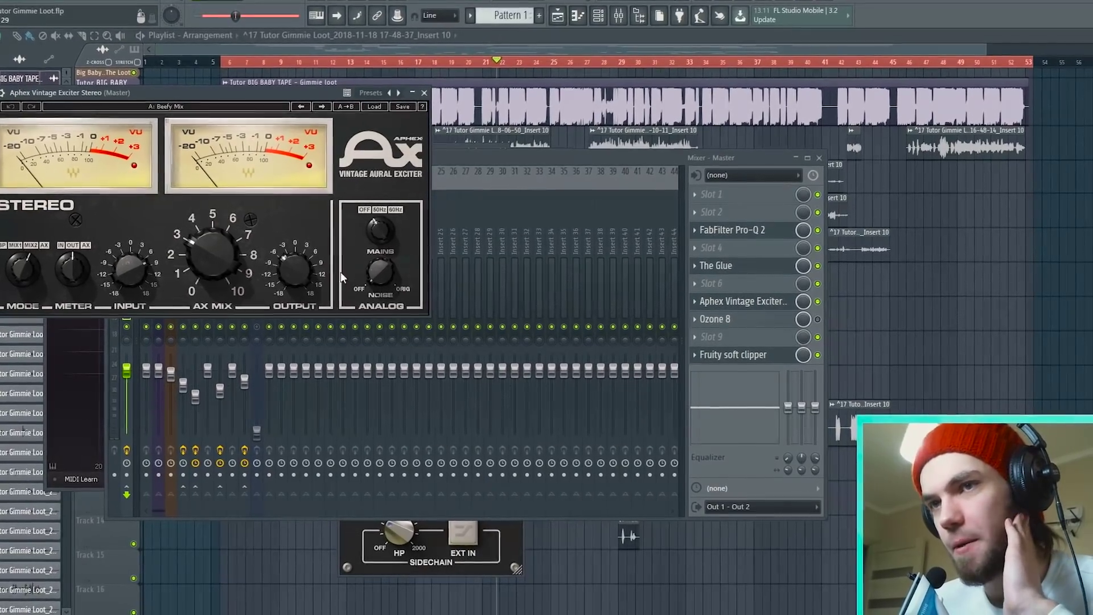
{"action": "left_click", "coordinate": [738, 306]}
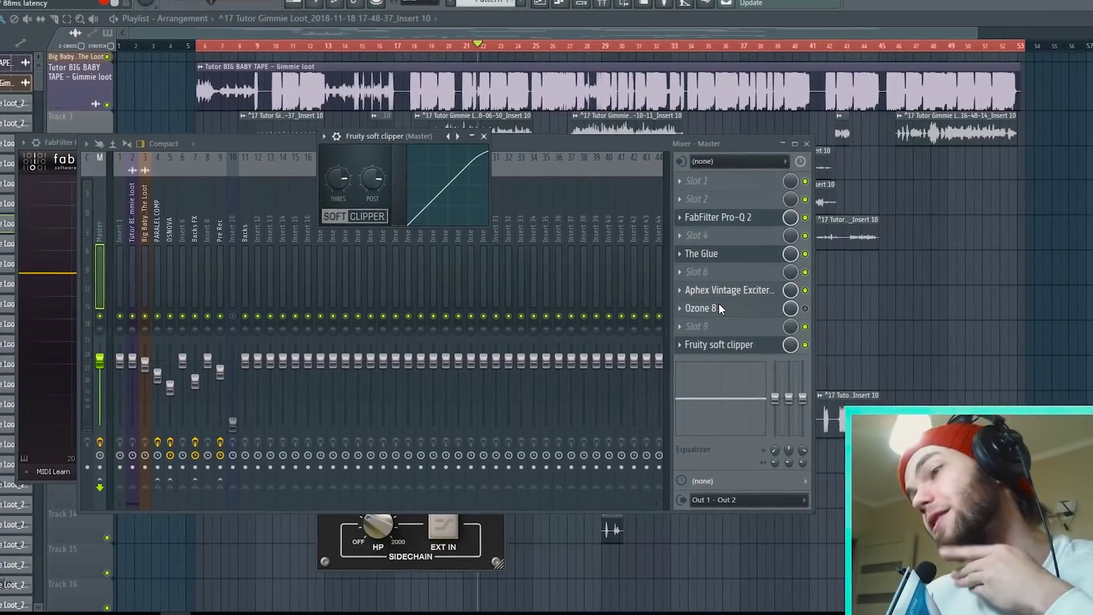
Step: Open Ozone 8 on the Master channel, examine Master Assistant's options for the CD target, and cancel the assistant
{"action": "left_click", "coordinate": [720, 305]}
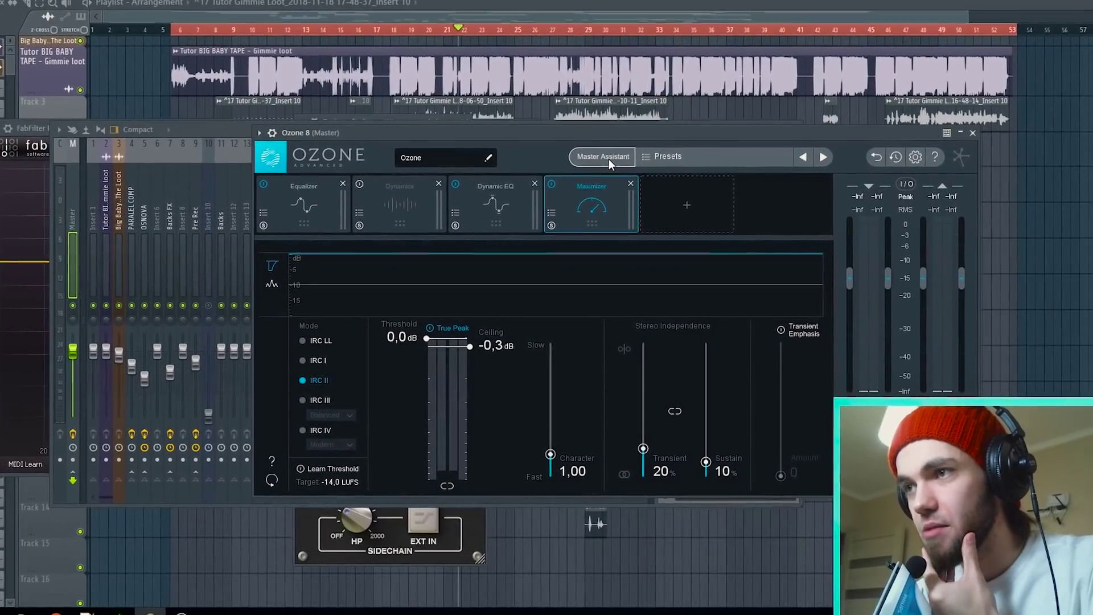
{"action": "left_click", "coordinate": [613, 150]}
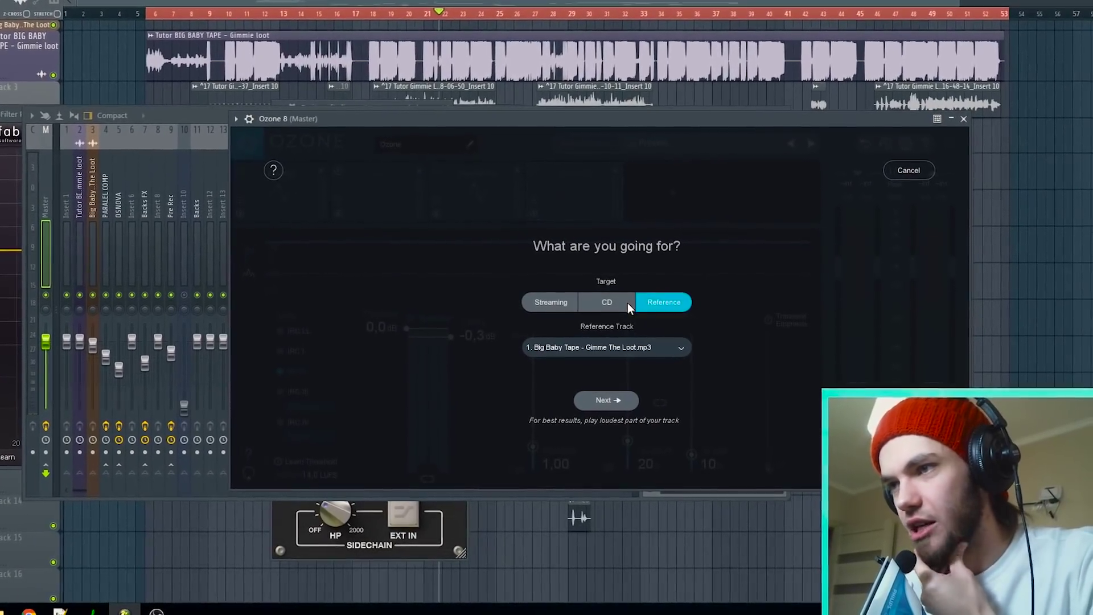
{"action": "left_click", "coordinate": [627, 302]}
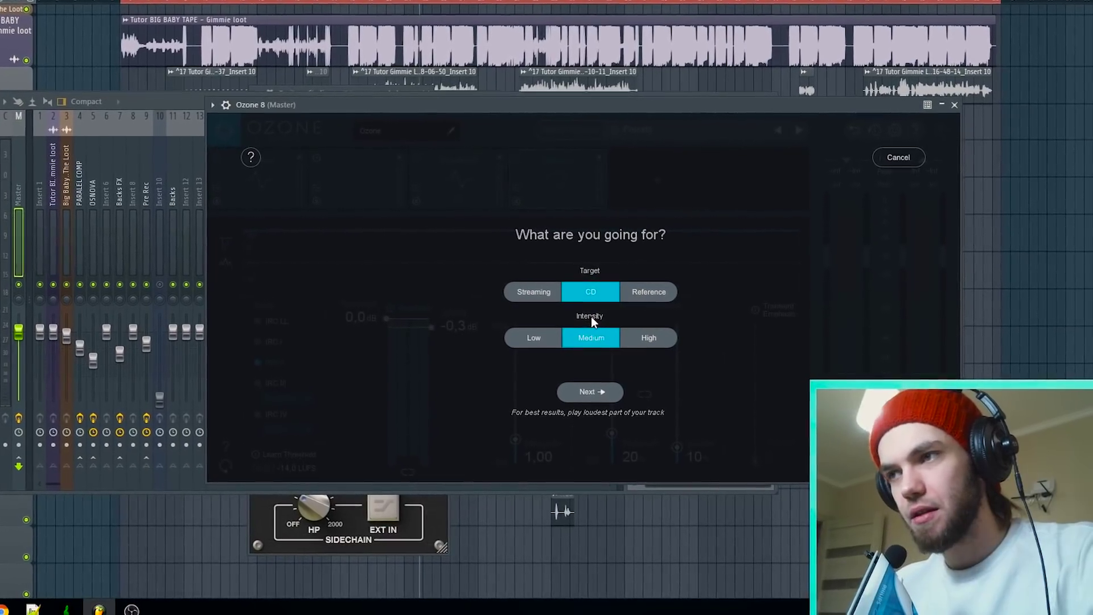
{"action": "left_click", "coordinate": [895, 152]}
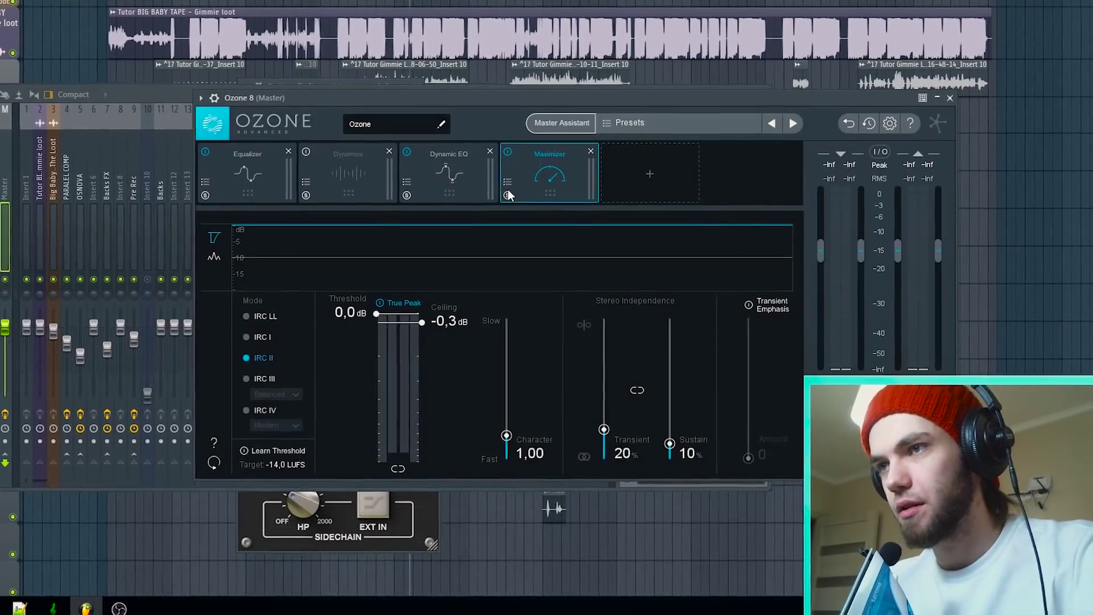
Step: Examine Ozone 8's Equalizer, Dynamic EQ and Maximizer modules, and bring the mixer back to the front
{"action": "left_click", "coordinate": [251, 176]}
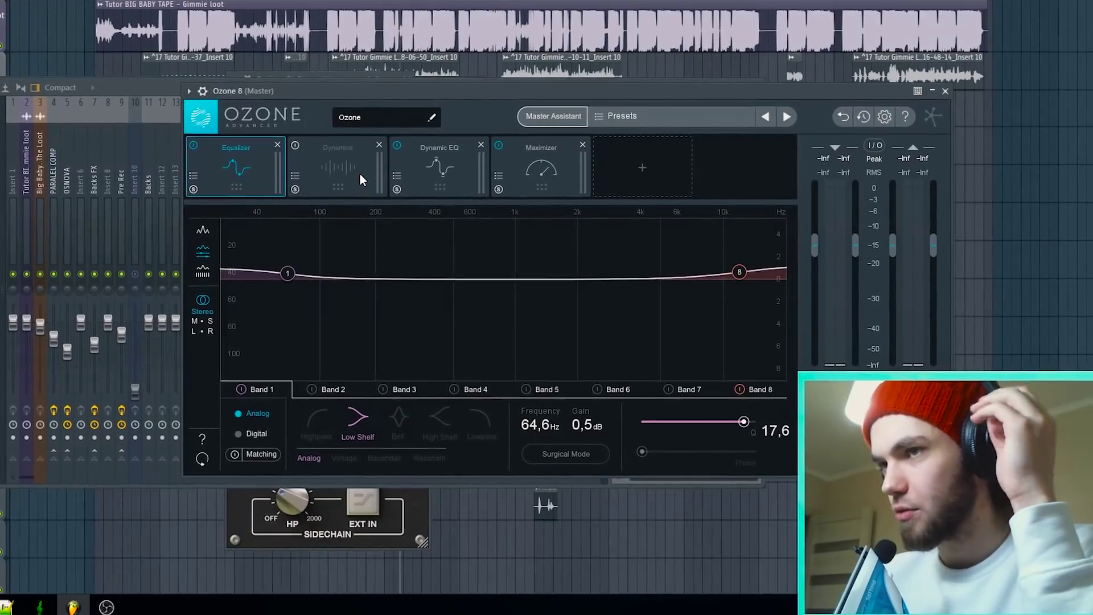
{"action": "left_click", "coordinate": [411, 157]}
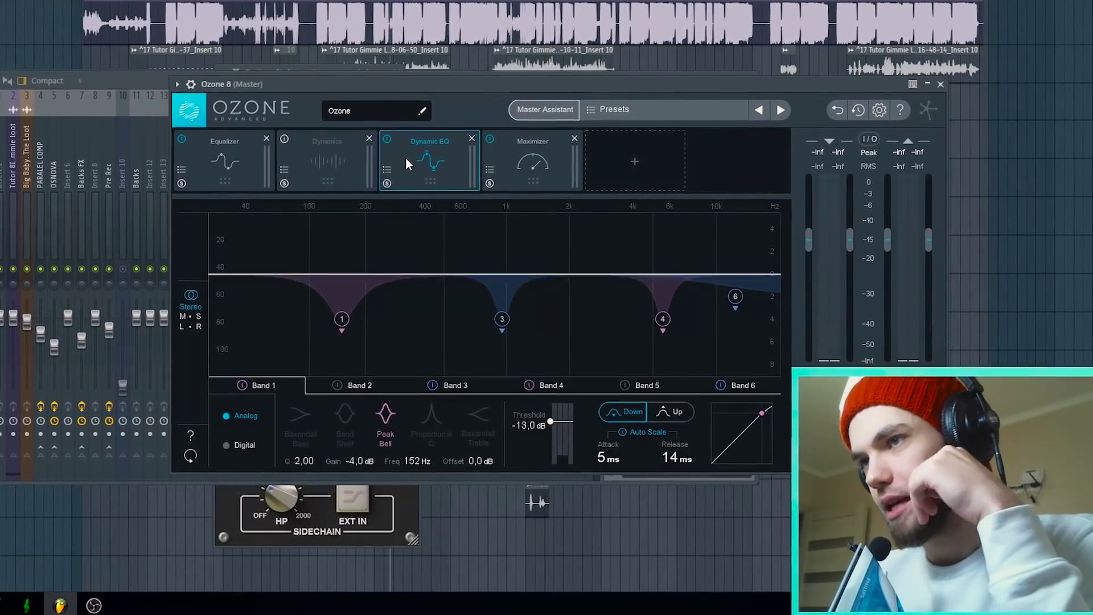
{"action": "left_click", "coordinate": [547, 168]}
{"action": "left_click", "coordinate": [466, 168]}
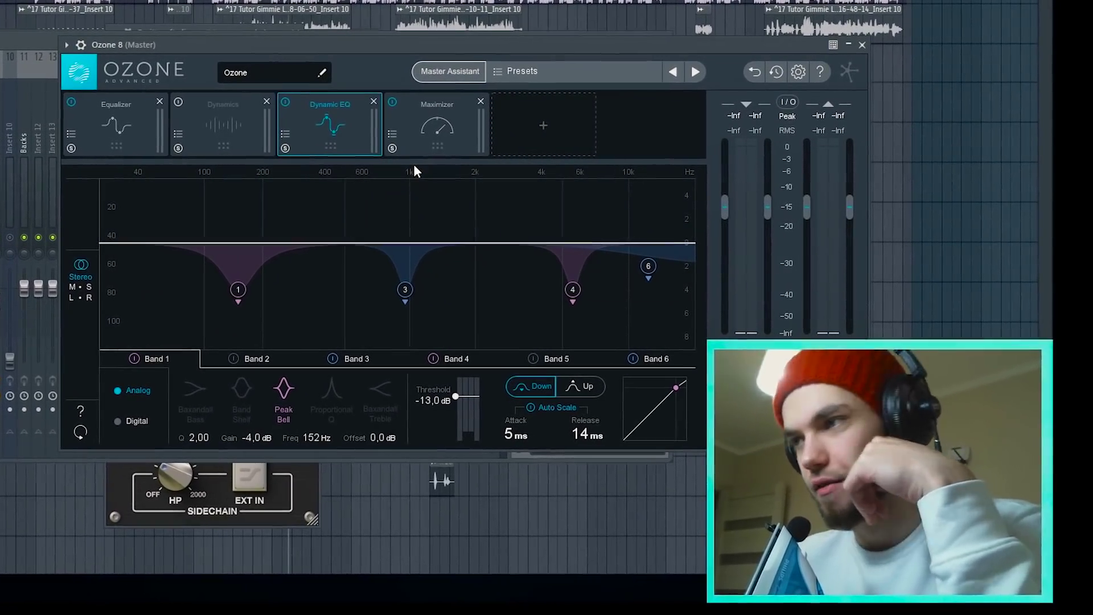
{"action": "left_click", "coordinate": [26, 43]}
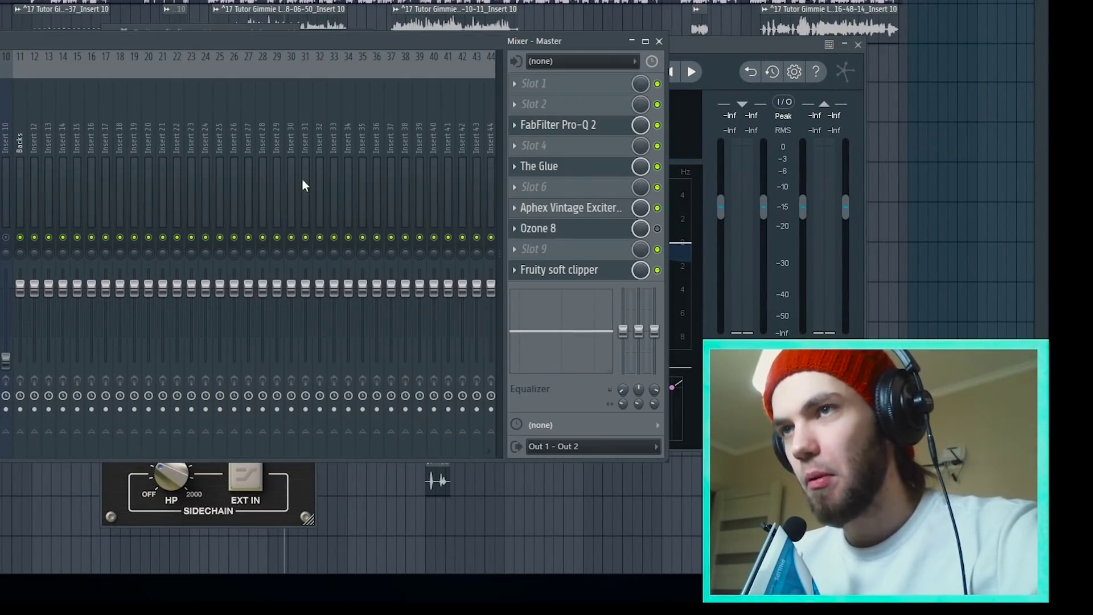